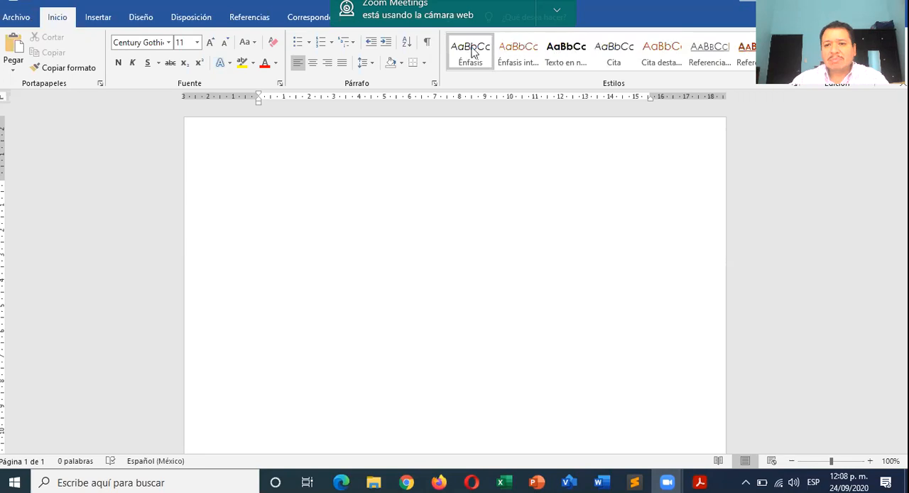
- Enter the person's full name, with initial capitals, on the first line of the blank document
{"action": "left_click", "coordinate": [293, 179]}
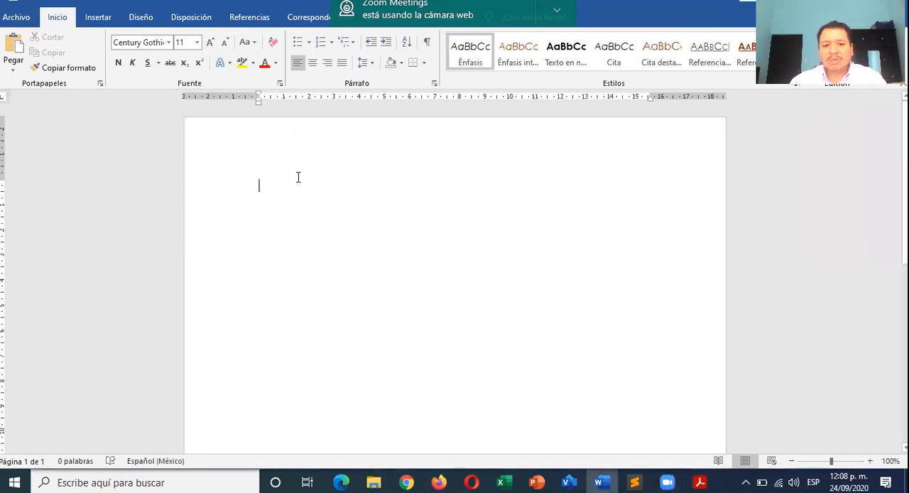
{"action": "type", "text": "oscar"}
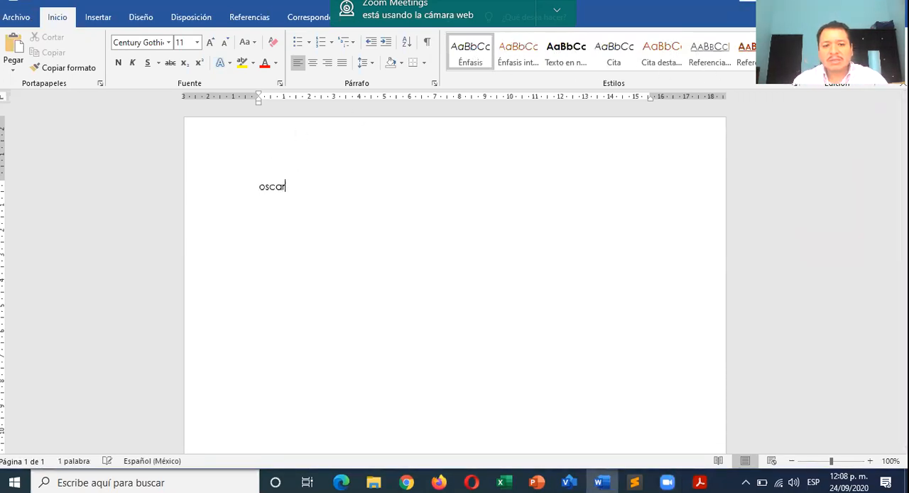
{"action": "key", "text": "BackSpace"}
{"action": "key", "text": "BackSpace"}
{"action": "key", "text": "BackSpace"}
{"action": "type", "text": "ar"}
{"action": "key", "text": "BackSpace"}
{"action": "key", "text": "BackSpace"}
{"action": "key", "text": "BackSpace"}
{"action": "key", "text": "BackSpace"}
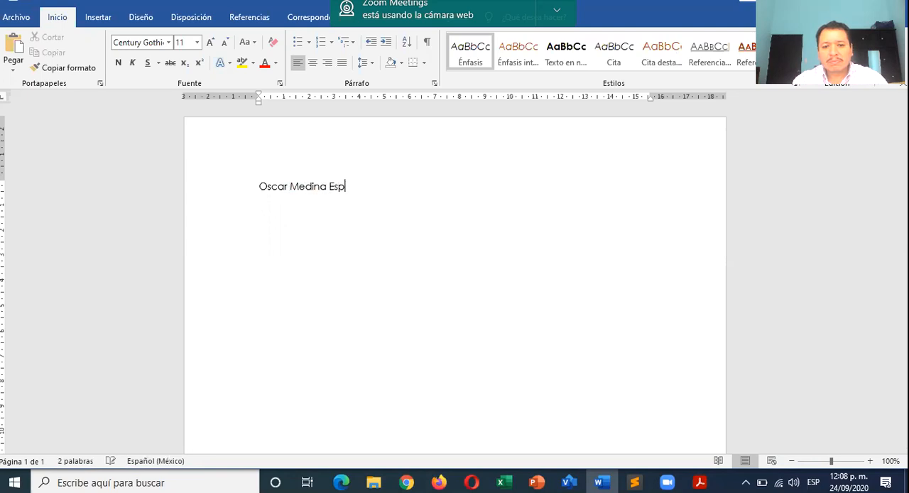
- Apply the Título style to the full name on the first line
{"action": "triple_click", "coordinate": [298, 182]}
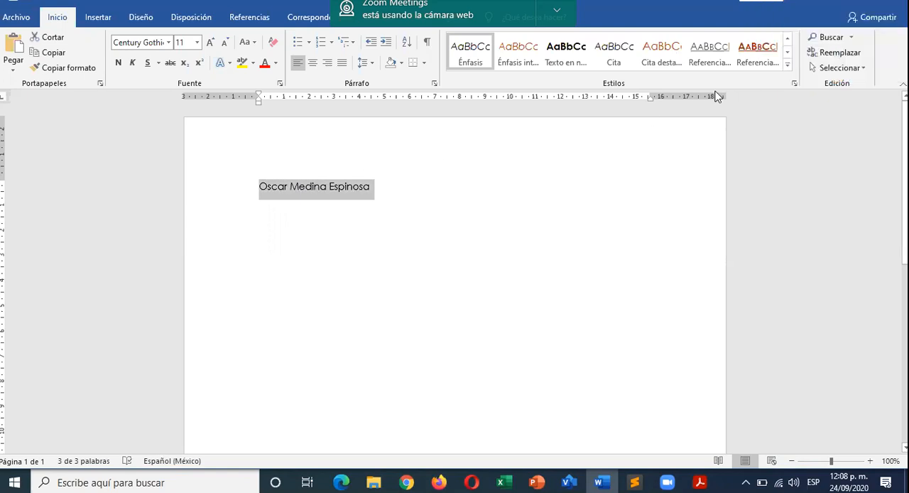
{"action": "left_click", "coordinate": [788, 64]}
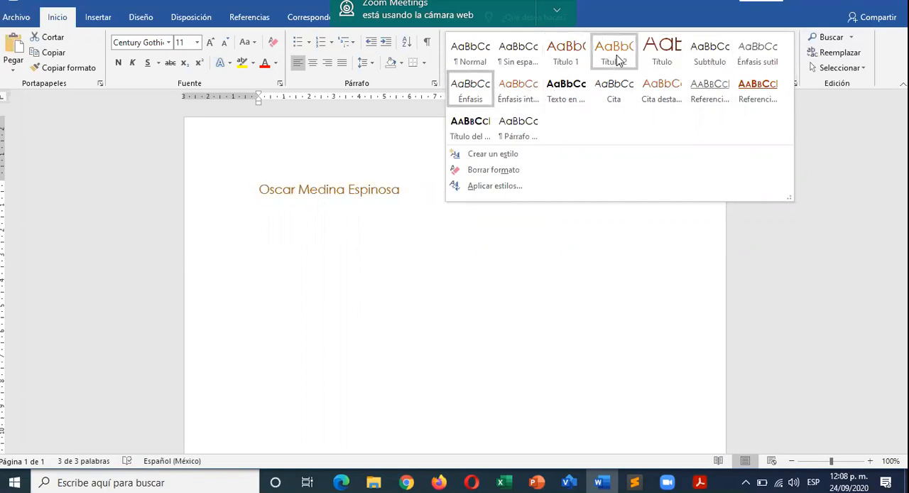
{"action": "left_click", "coordinate": [663, 54]}
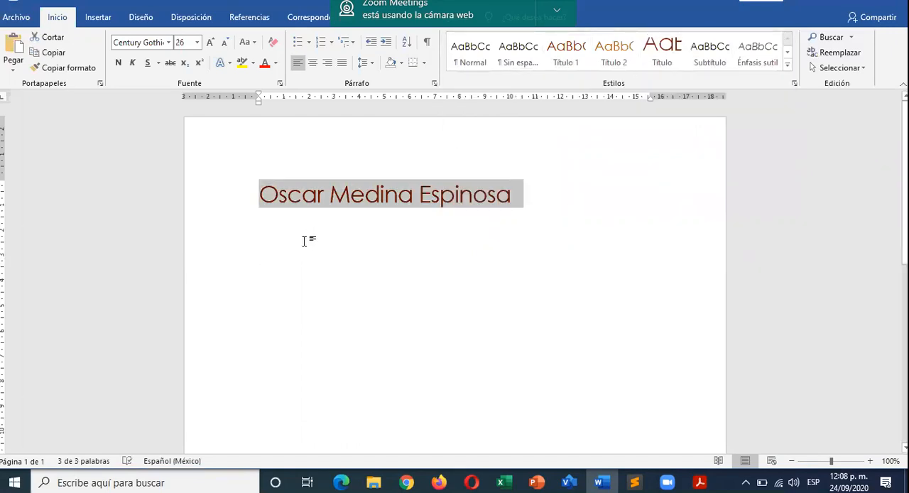
- Add a new paragraph below the title and enter the person's full name again as normal text
{"action": "left_click", "coordinate": [314, 234]}
{"action": "left_click", "coordinate": [514, 198]}
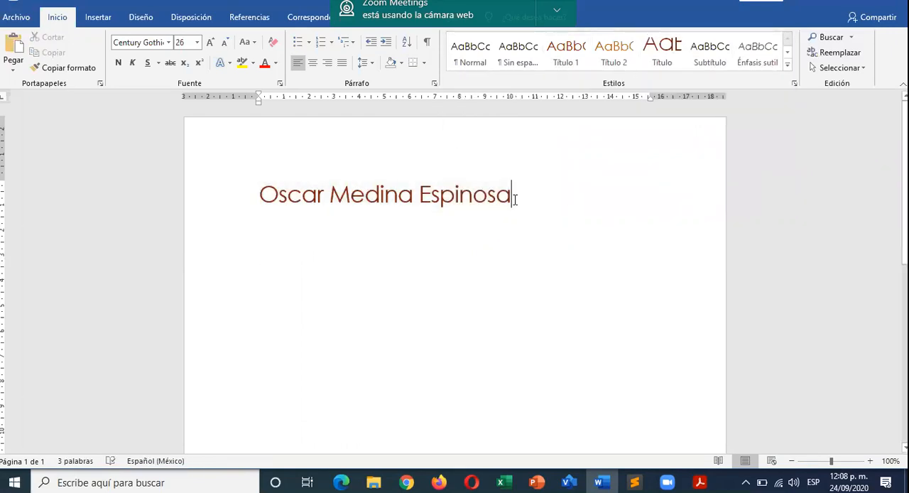
{"action": "key", "text": "Return"}
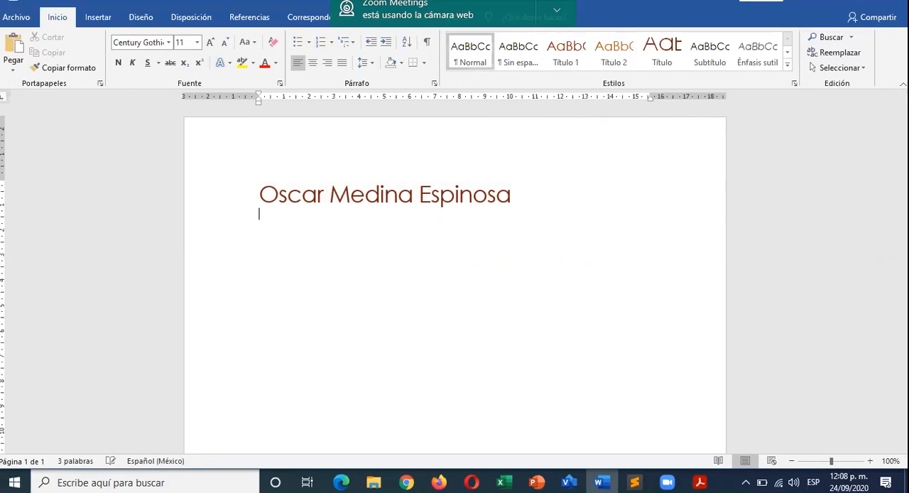
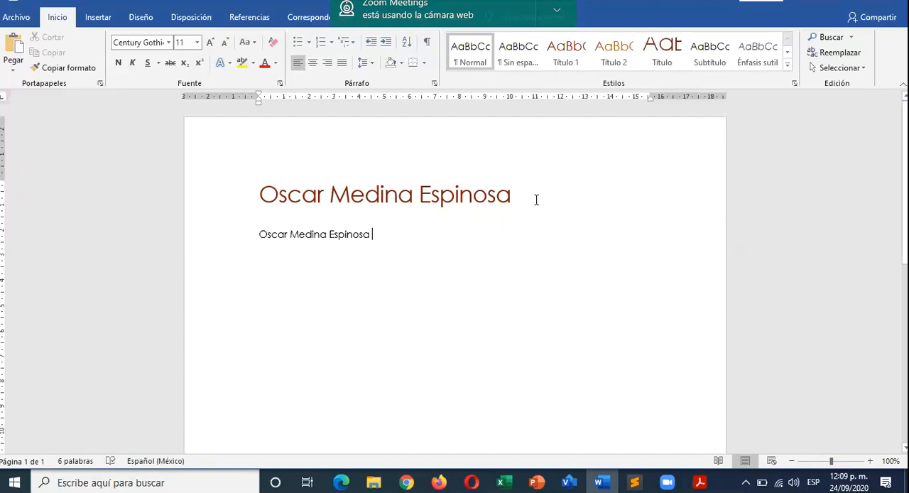
- Start a new style from the second line's formatting, name it with the person's first name, and open its full formatting options
{"action": "left_click", "coordinate": [787, 66]}
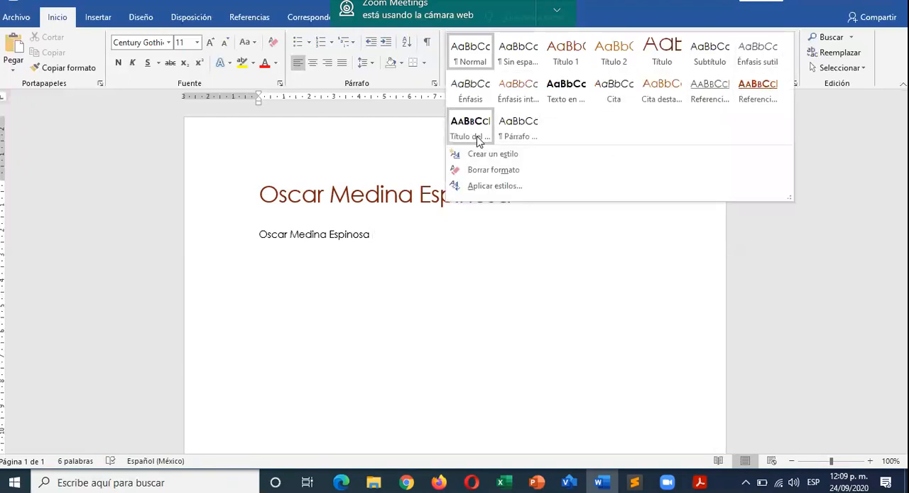
{"action": "left_click", "coordinate": [518, 158]}
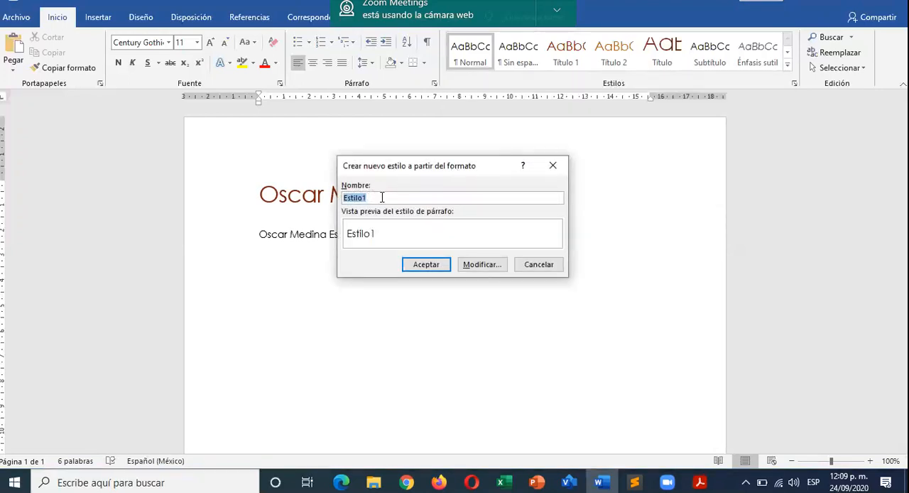
{"action": "type", "text": "Oscar"}
{"action": "left_click", "coordinate": [482, 265]}
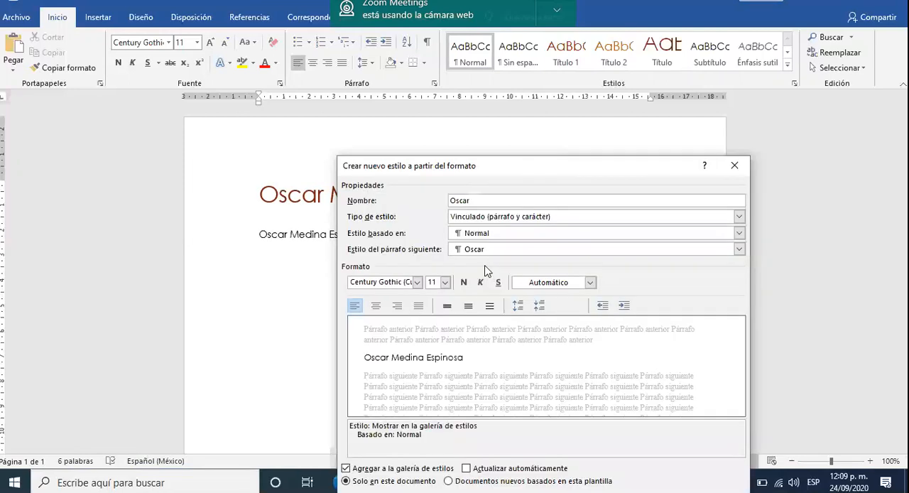
{"action": "left_click_drag", "start_coordinate": [490, 169], "coordinate": [369, 77]}
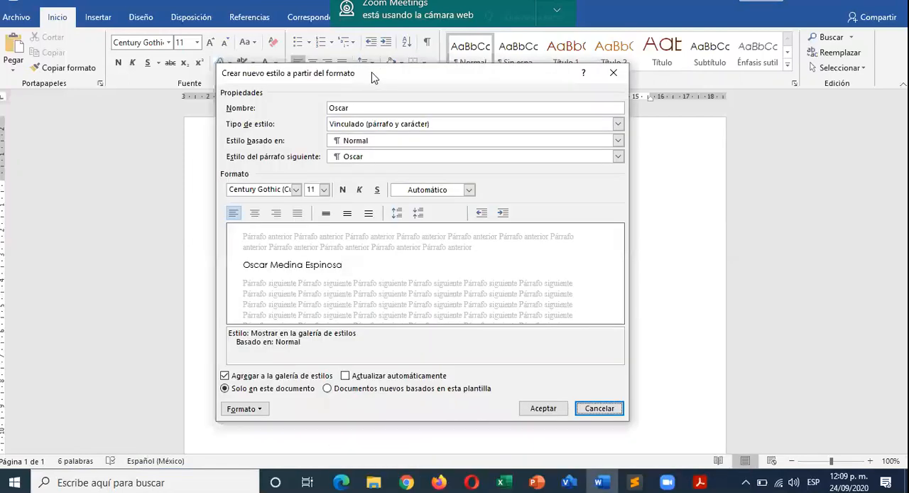
- Set the new style's font to Bauhaus 93, 16 pt, bold
{"action": "left_click", "coordinate": [297, 190]}
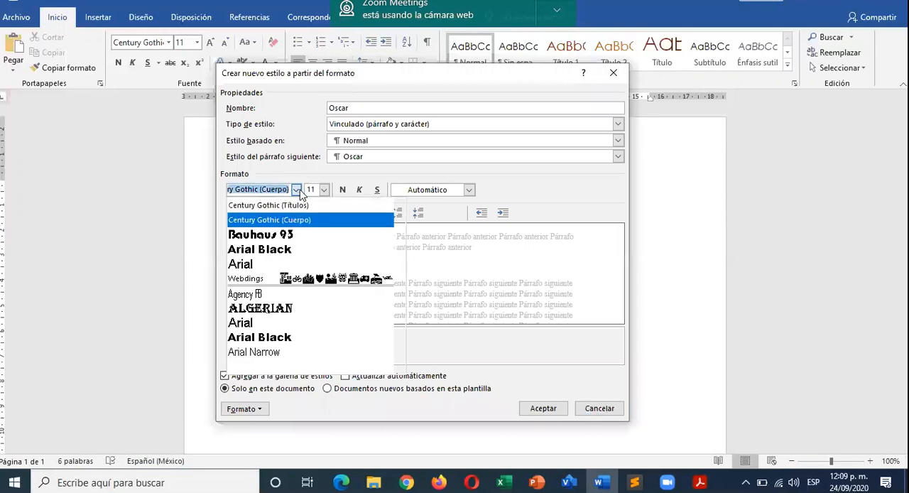
{"action": "left_click", "coordinate": [275, 239]}
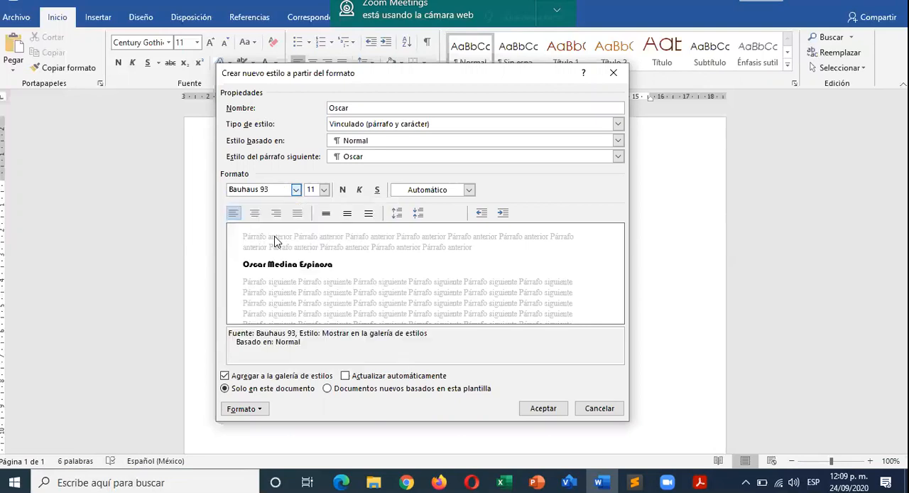
{"action": "left_click", "coordinate": [324, 190]}
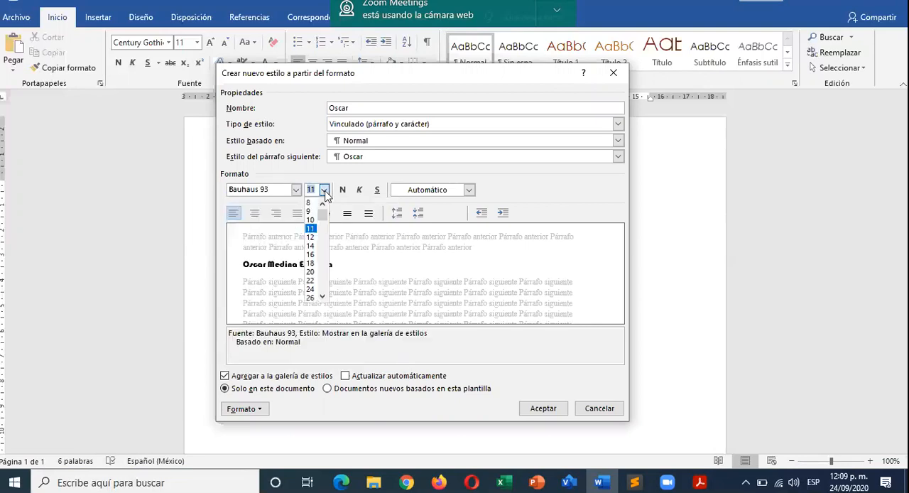
{"action": "left_click", "coordinate": [310, 254]}
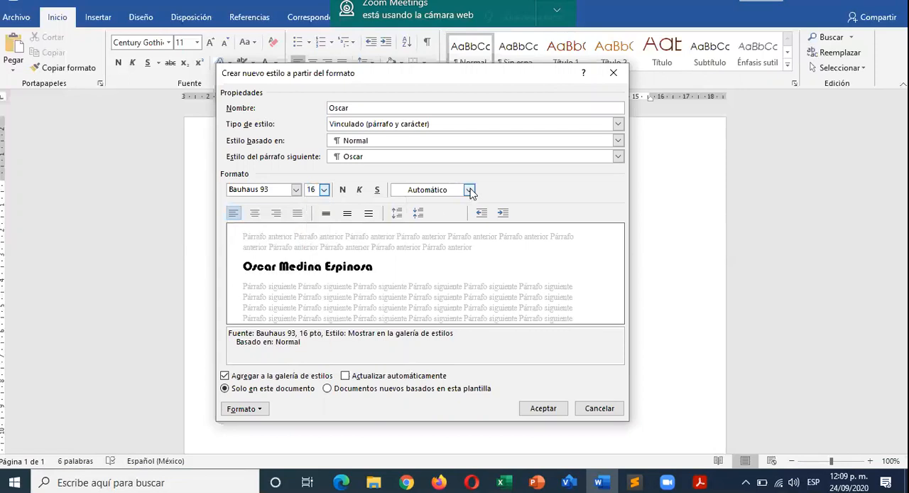
{"action": "left_click", "coordinate": [342, 190]}
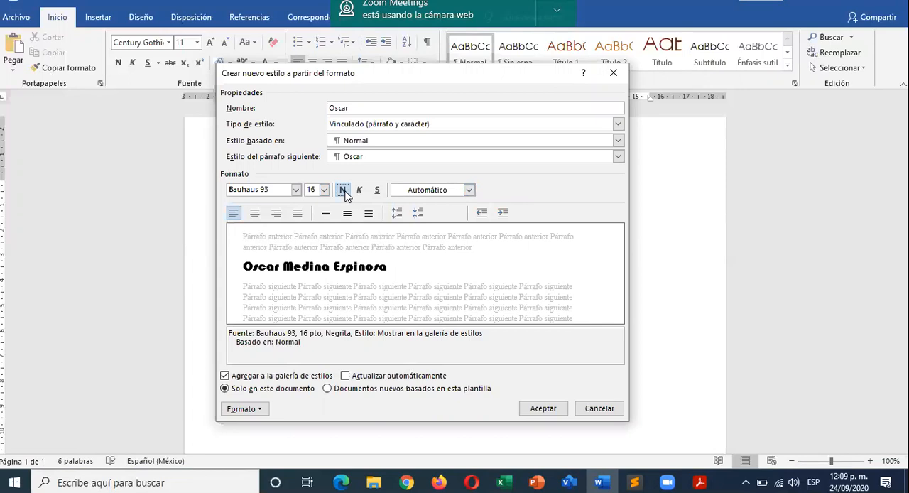
- Set the new style's font colour to the standard dark blue (Azul oscuro)
{"action": "left_click", "coordinate": [470, 190]}
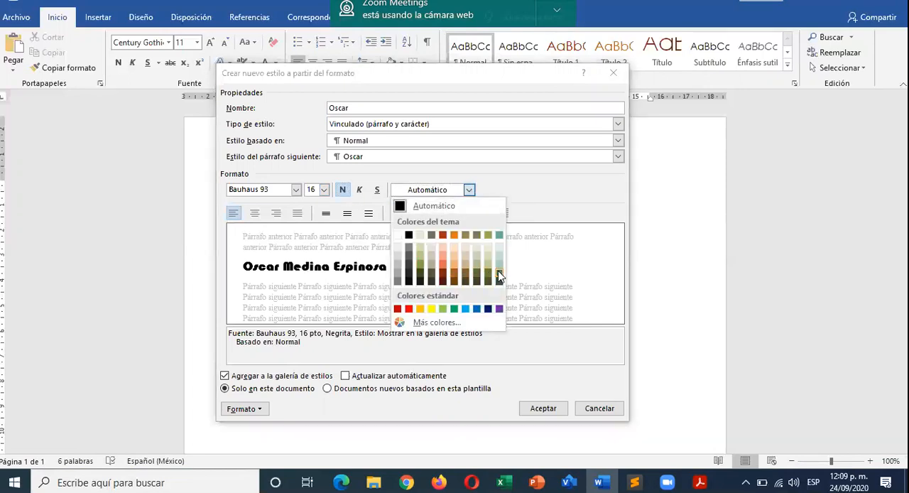
{"action": "left_click", "coordinate": [500, 276]}
{"action": "left_click", "coordinate": [469, 190]}
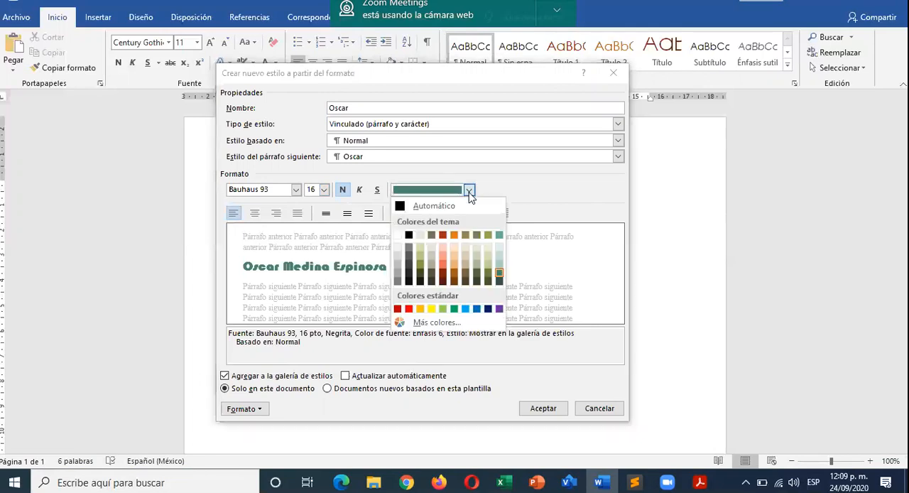
{"action": "left_click", "coordinate": [488, 309]}
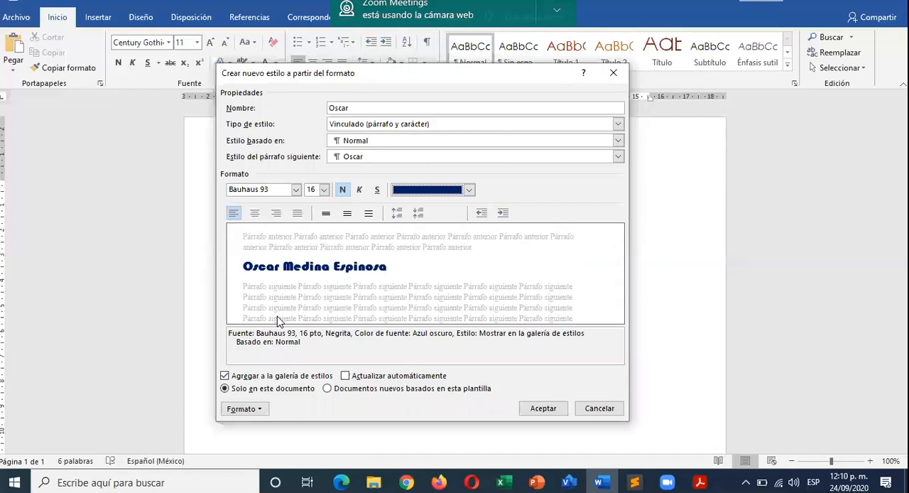
- Give the style's text a gradient fill, with an inner gradient stop at 64% coloured dark teal
{"action": "left_click", "coordinate": [257, 409]}
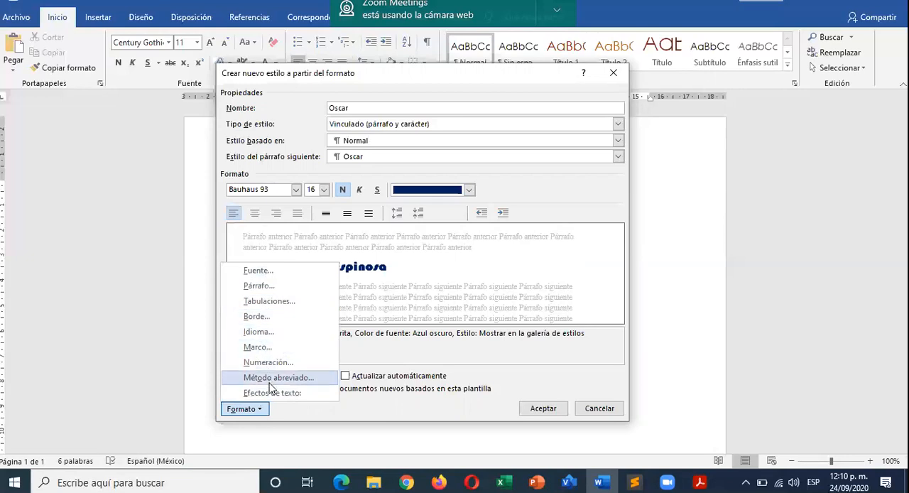
{"action": "left_click", "coordinate": [272, 396]}
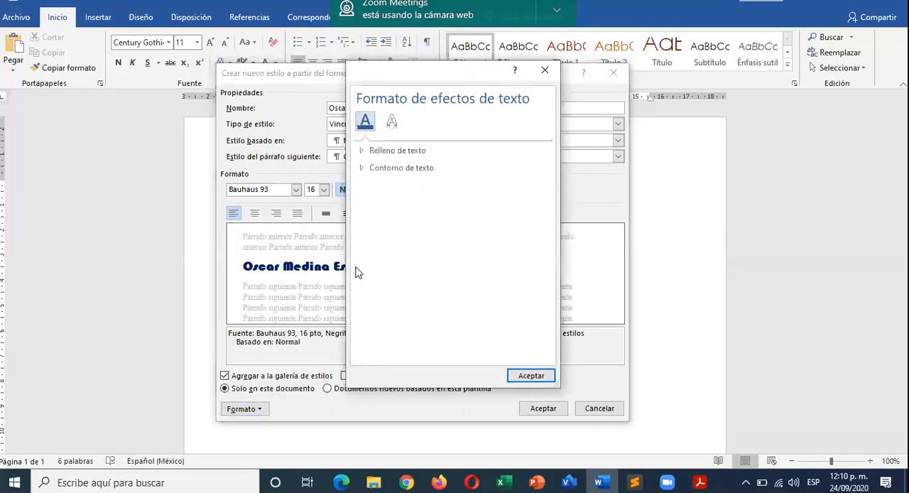
{"action": "left_click", "coordinate": [363, 152]}
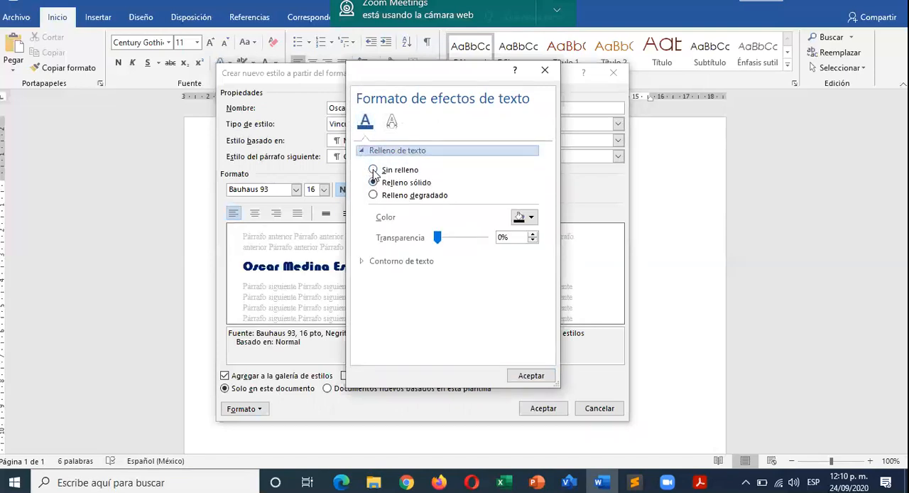
{"action": "left_click", "coordinate": [387, 202]}
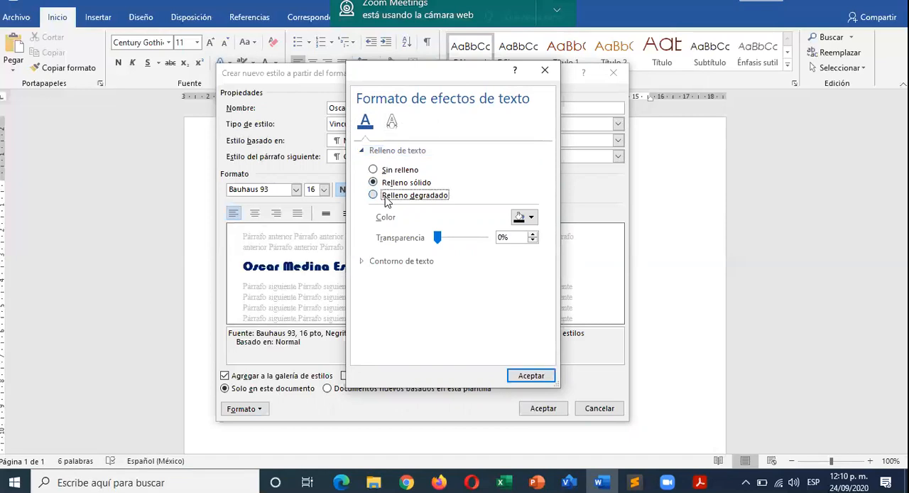
{"action": "left_click_drag", "start_coordinate": [469, 307], "coordinate": [450, 309]}
{"action": "left_click", "coordinate": [532, 331]}
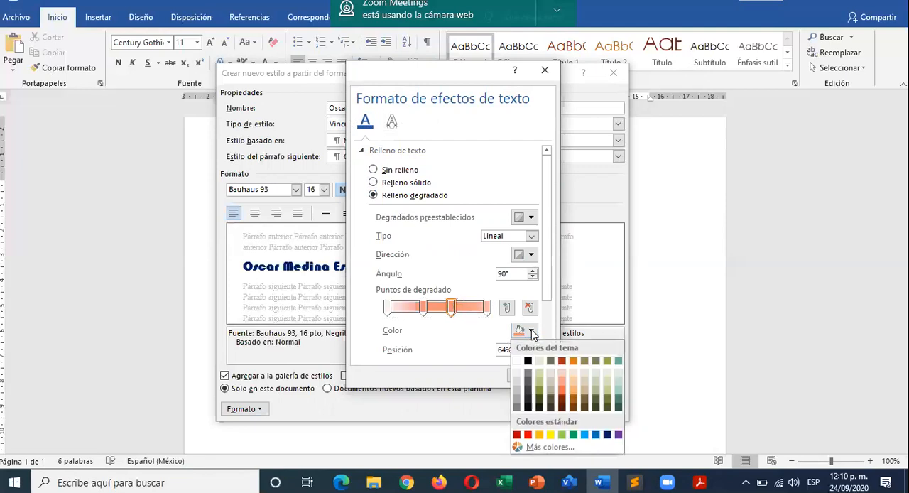
{"action": "left_click", "coordinate": [616, 397]}
- Colour the 36% gradient stop standard yellow and accept the text fill settings
{"action": "left_click", "coordinate": [422, 307]}
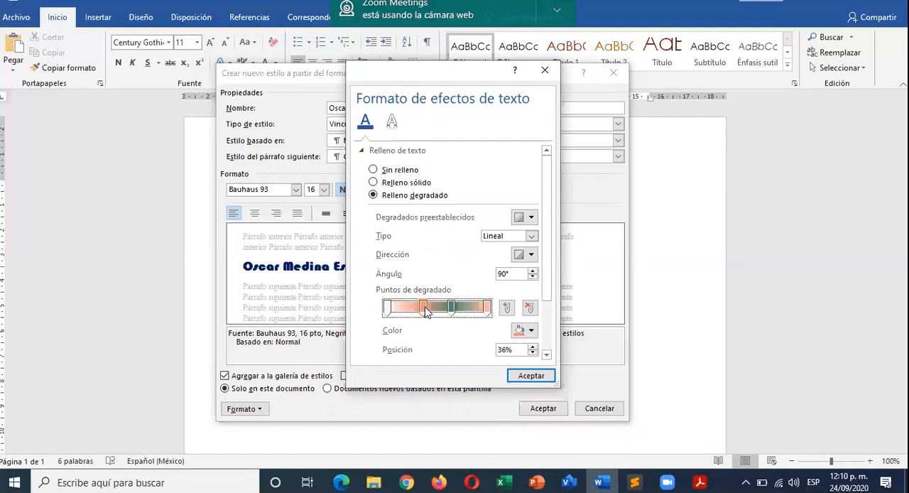
{"action": "left_click", "coordinate": [533, 333]}
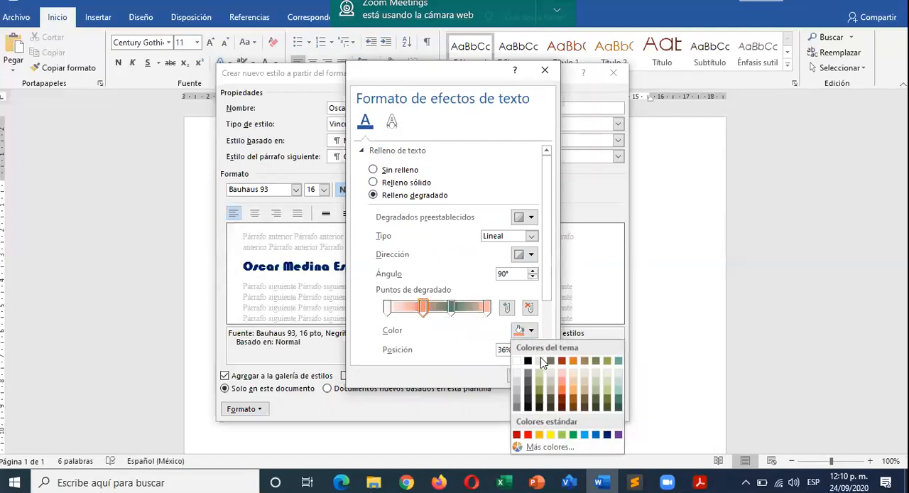
{"action": "left_click", "coordinate": [550, 435]}
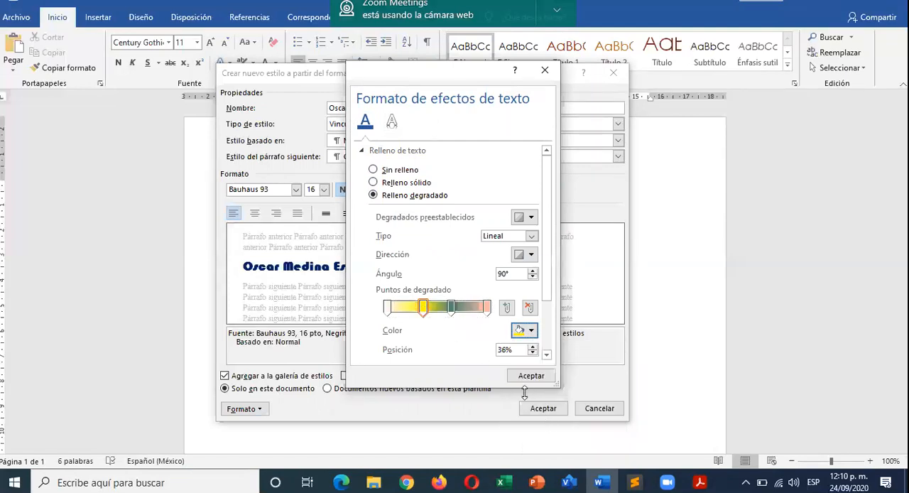
{"action": "left_click", "coordinate": [487, 307]}
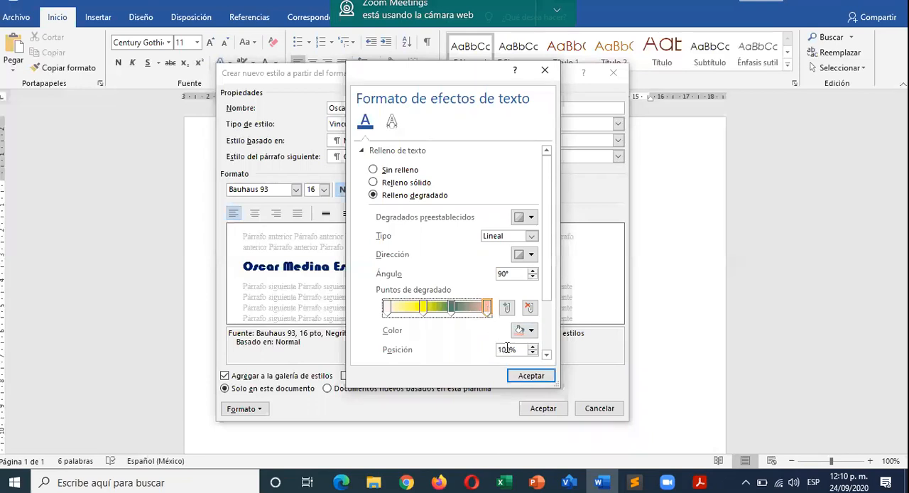
{"action": "left_click", "coordinate": [531, 376]}
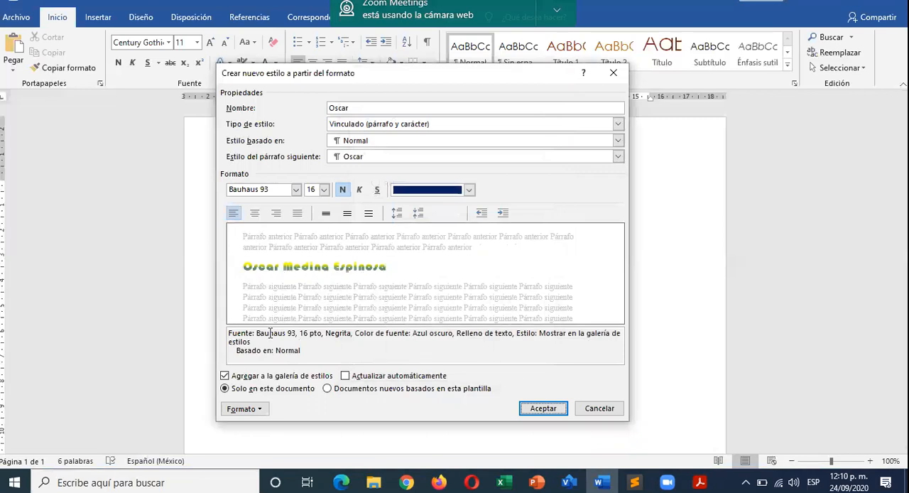
- Give the new style's text a solid red outline through its text effects and save the style
{"action": "left_click", "coordinate": [260, 409]}
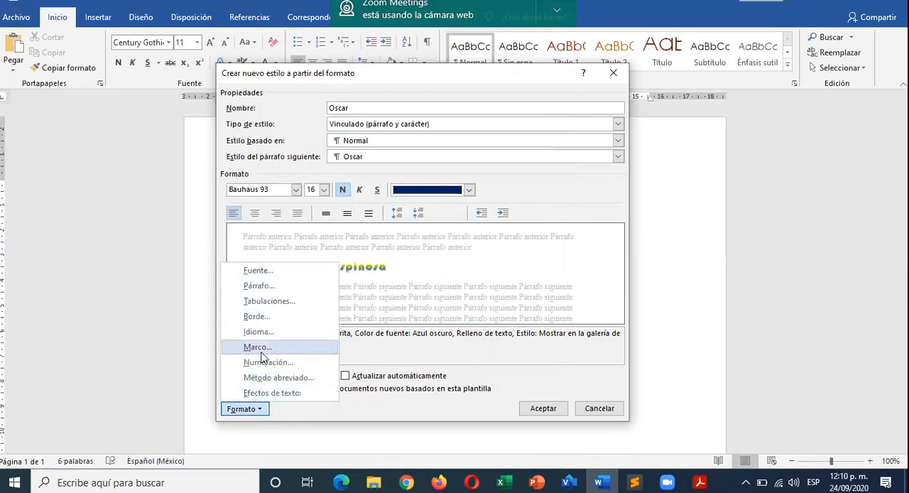
{"action": "left_click", "coordinate": [270, 394]}
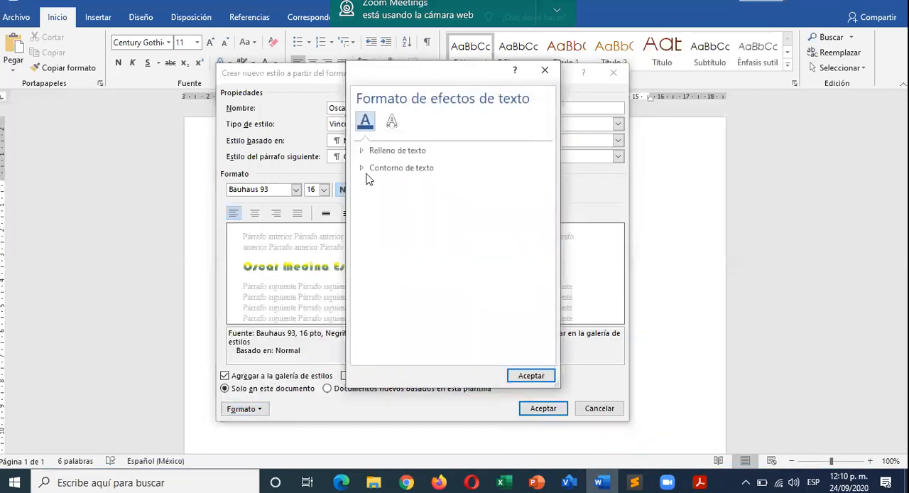
{"action": "left_click", "coordinate": [365, 168]}
{"action": "left_click", "coordinate": [383, 202]}
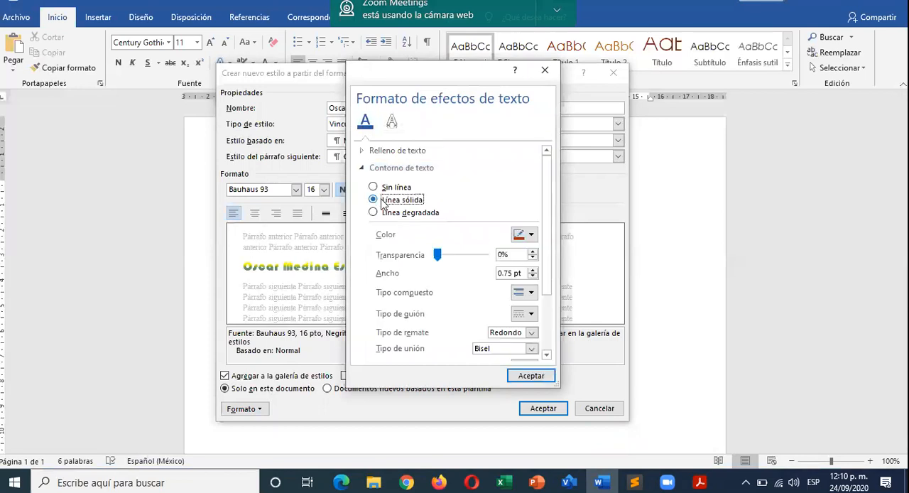
{"action": "left_click", "coordinate": [532, 235]}
{"action": "left_click", "coordinate": [528, 339]}
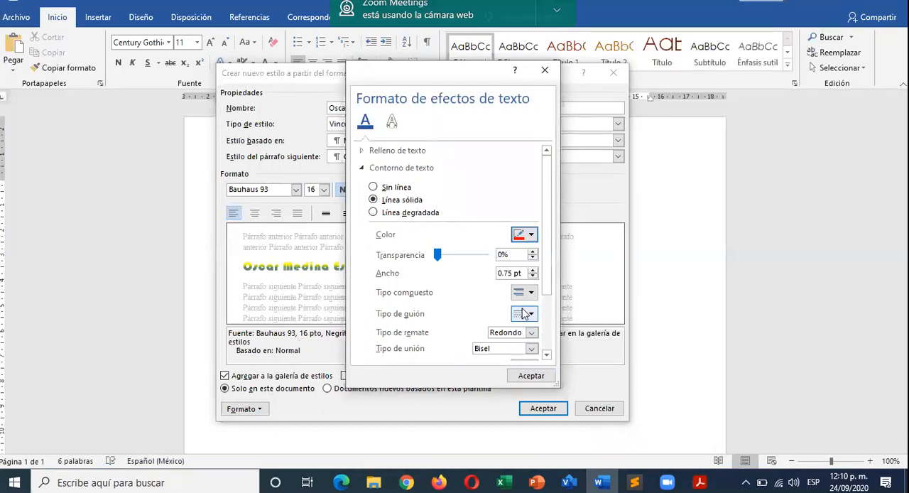
{"action": "left_click", "coordinate": [529, 376]}
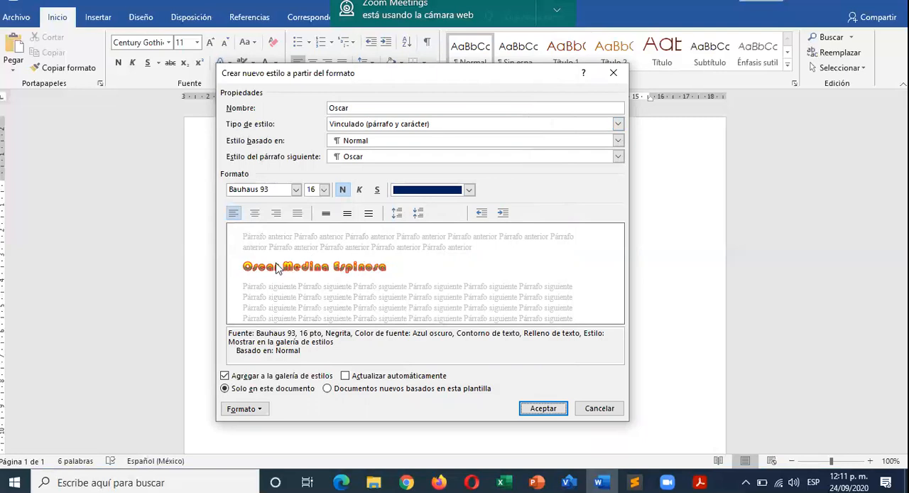
{"action": "left_click", "coordinate": [542, 409]}
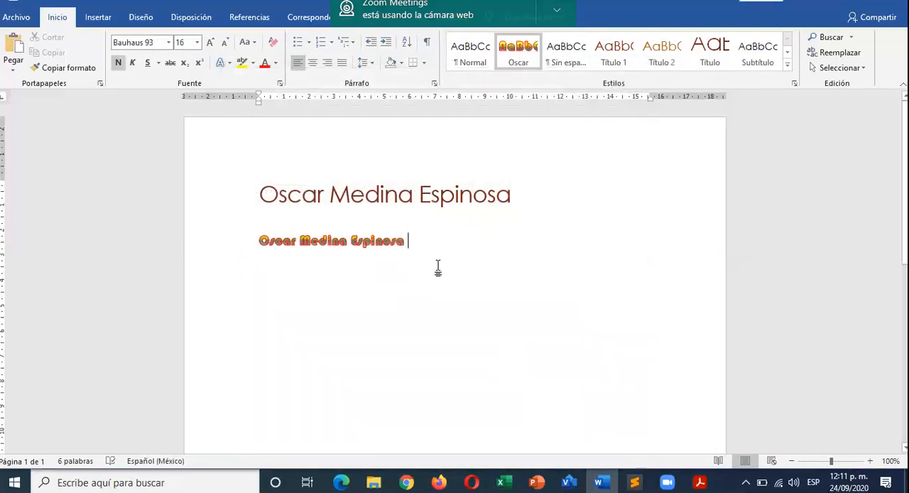
- Start a new paragraph below the styled name line and look over the available styles
{"action": "key", "text": "Return"}
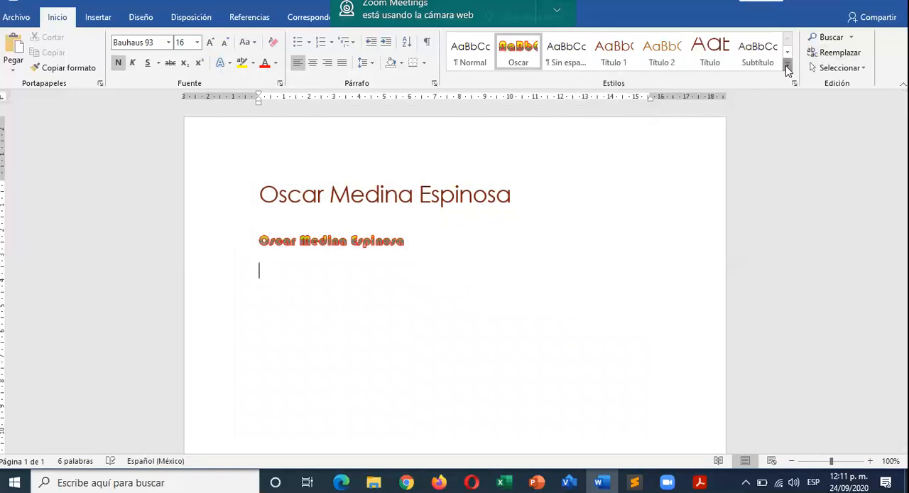
{"action": "left_click", "coordinate": [787, 64]}
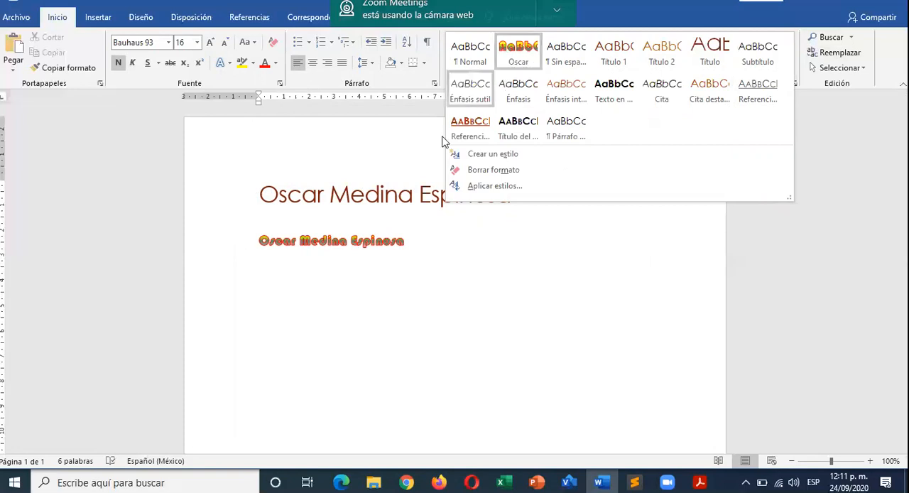
{"action": "left_click", "coordinate": [408, 268]}
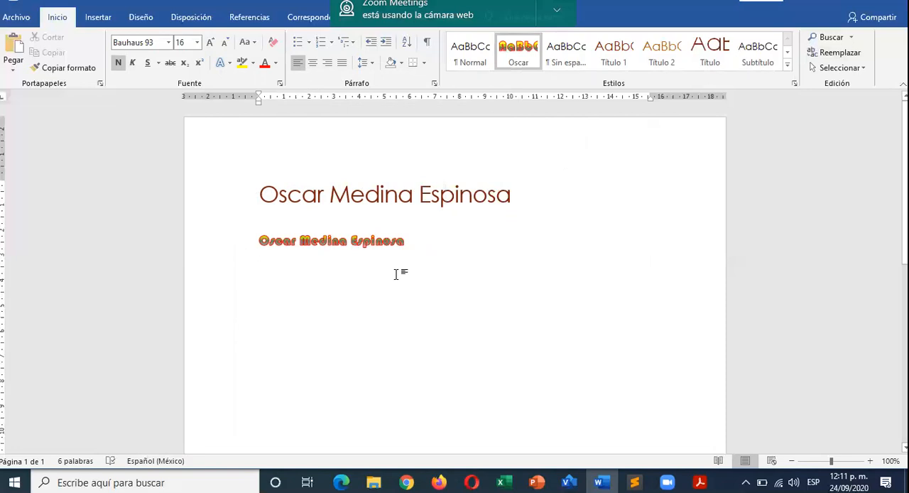
{"action": "type", "text": "Osc"}
{"action": "key", "text": "BackSpace"}
{"action": "key", "text": "BackSpace"}
{"action": "key", "text": "BackSpace"}
{"action": "key", "text": "BackSpace"}
- Clear the formatting of the new paragraph and enter the person's full name in it as plain text
{"action": "left_click", "coordinate": [273, 42]}
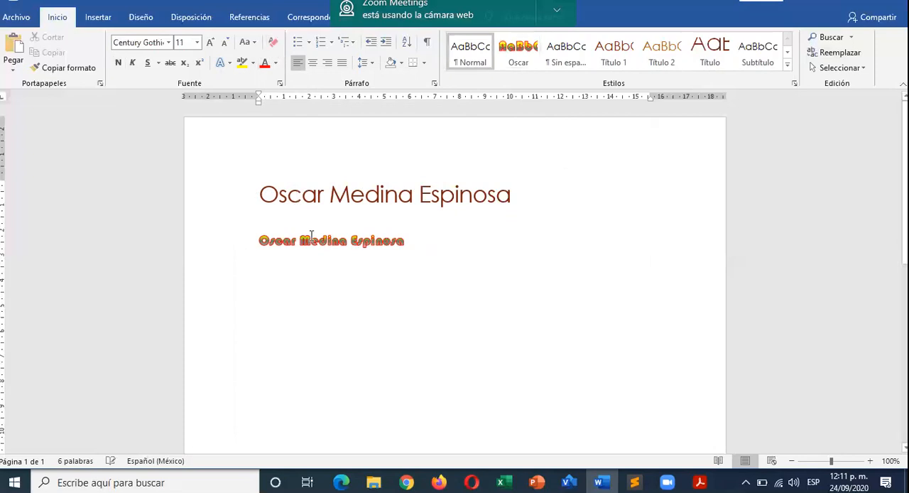
{"action": "type", "text": "o"}
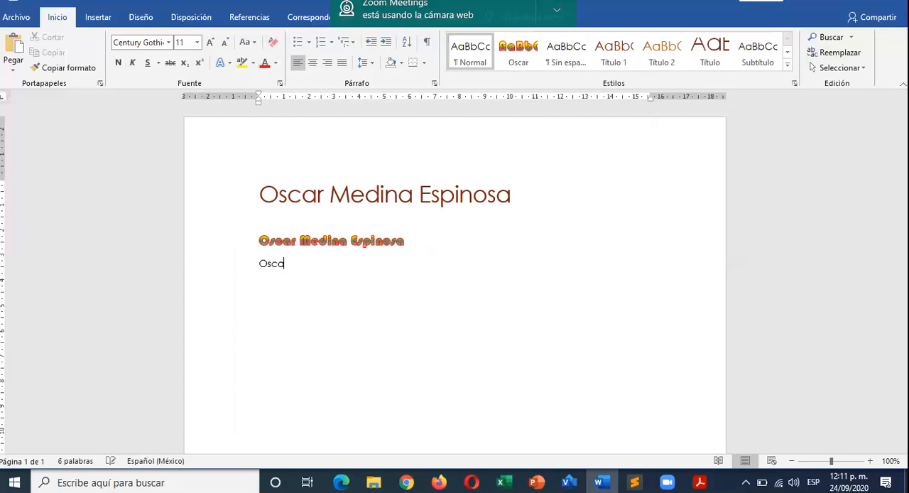
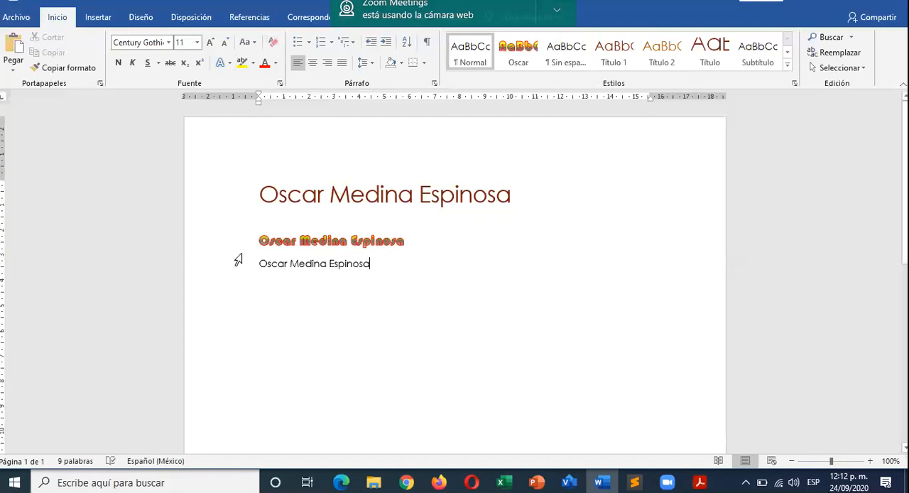
- Apply the newly created custom style to the plain-text name in the last paragraph
{"action": "left_click_drag", "start_coordinate": [260, 265], "coordinate": [373, 265]}
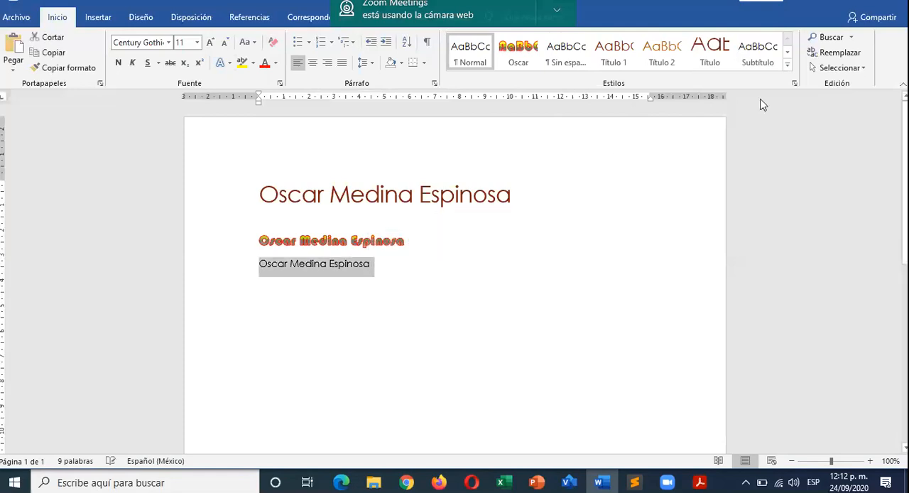
{"action": "left_click", "coordinate": [786, 67]}
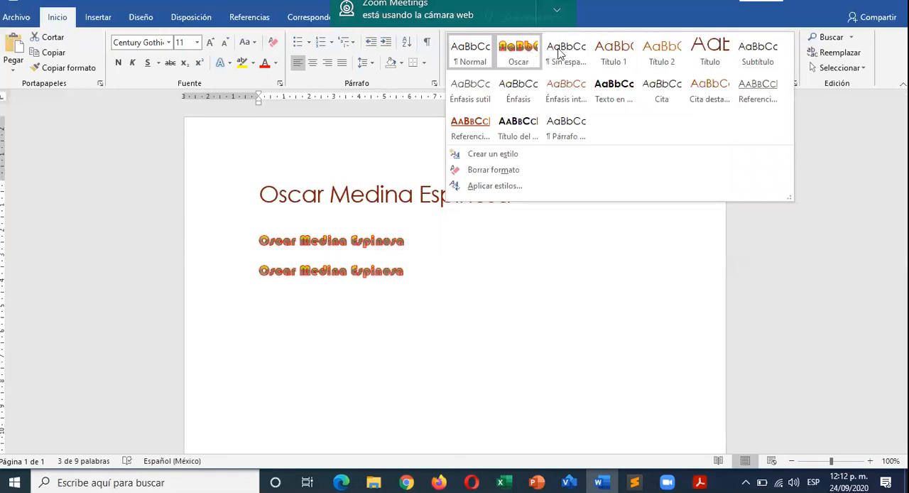
{"action": "left_click", "coordinate": [522, 58]}
{"action": "left_click", "coordinate": [458, 242]}
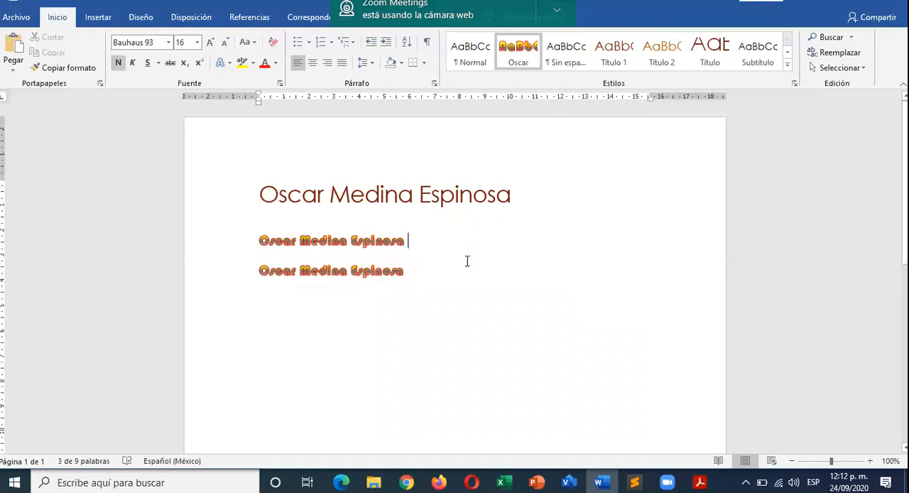
{"action": "scroll", "coordinate": [470, 270], "scroll_direction": "up", "scroll_amount": 6, "text": "ctrl"}
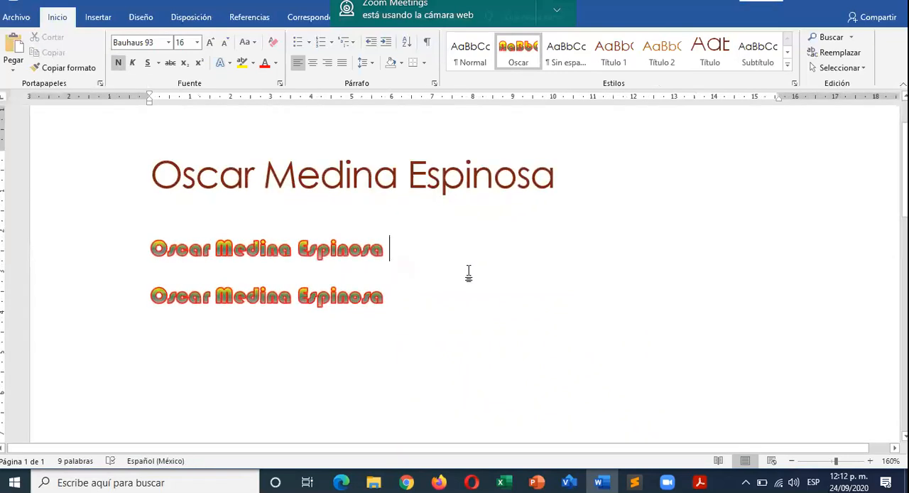
{"action": "scroll", "coordinate": [468, 272], "scroll_direction": "down", "scroll_amount": 1}
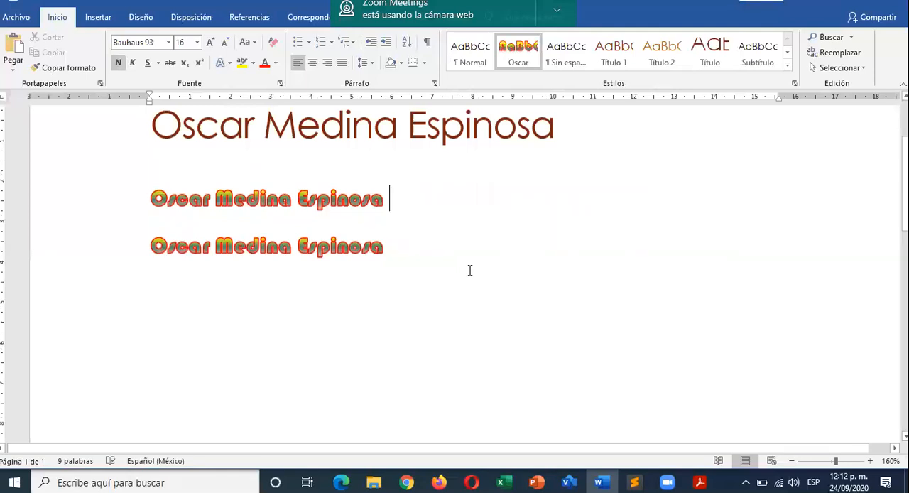
{"action": "scroll", "coordinate": [469, 270], "scroll_direction": "down", "scroll_amount": 4, "text": "ctrl"}
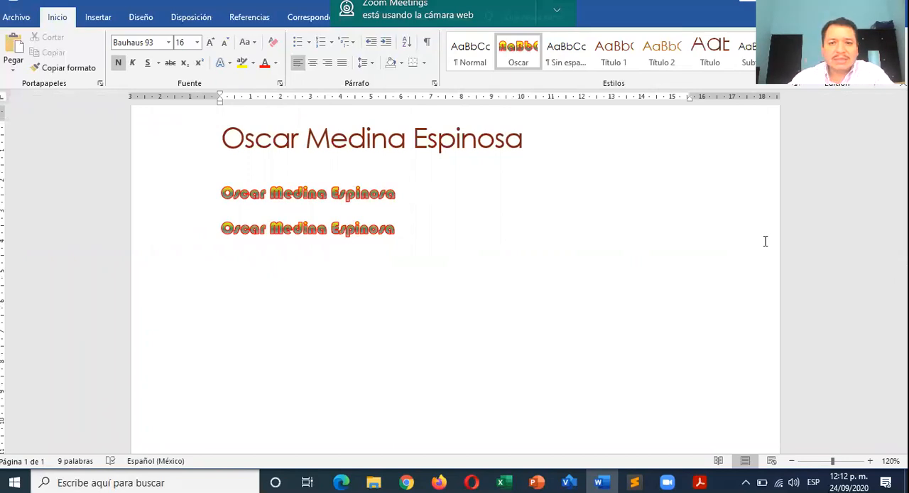
- Dismiss the Zoom camera notification and add the diagonal CONFIDENCIAL 1 watermark to the page
{"action": "left_click", "coordinate": [557, 11]}
{"action": "left_click", "coordinate": [553, 38]}
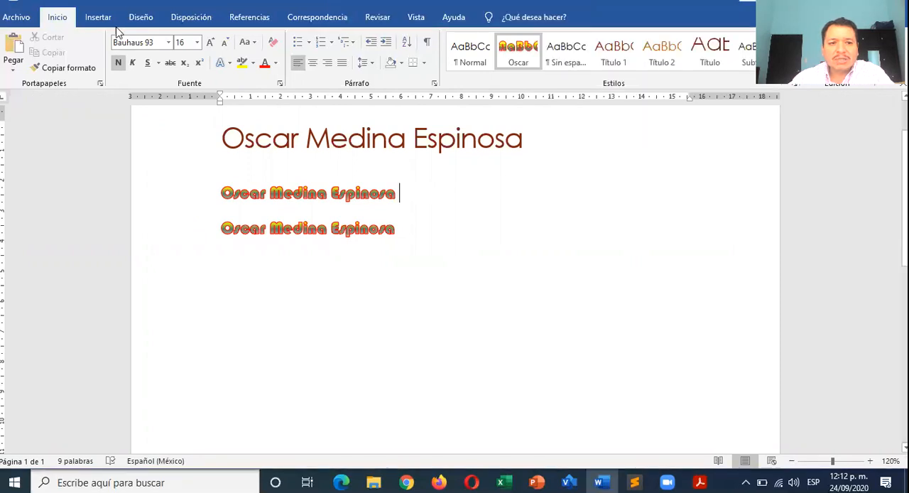
{"action": "left_click", "coordinate": [146, 22]}
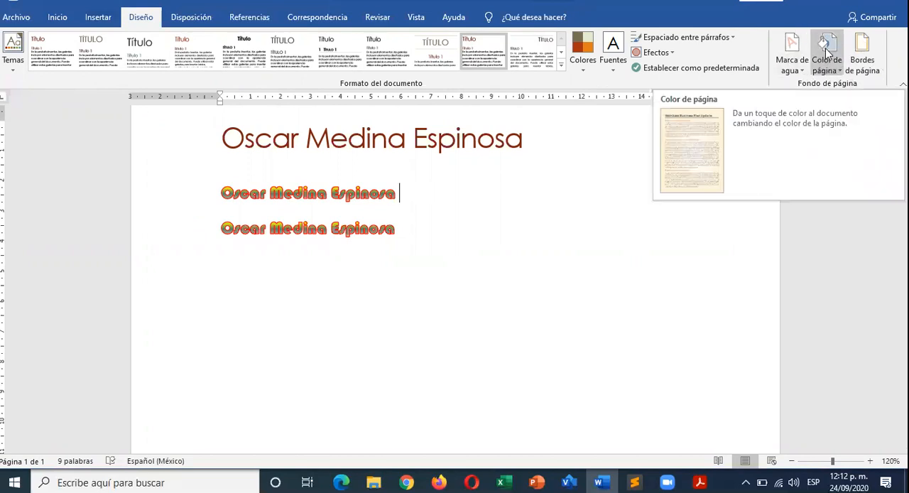
{"action": "left_click", "coordinate": [794, 70]}
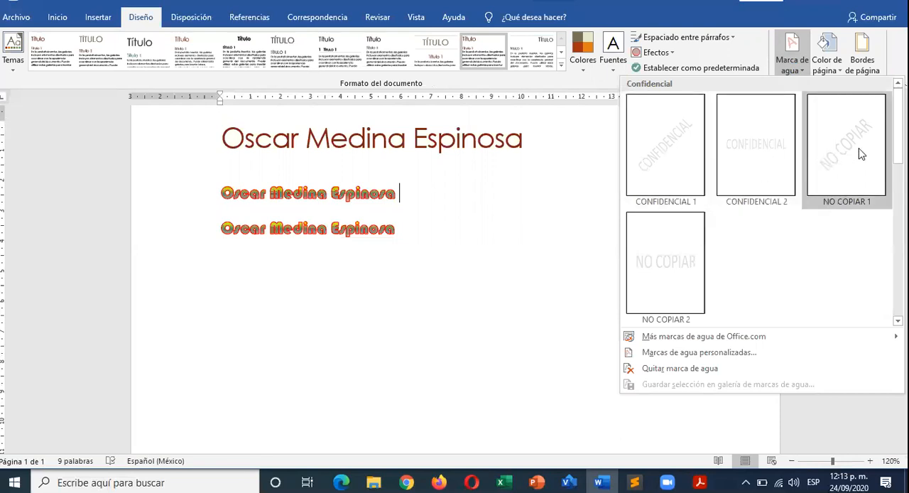
{"action": "left_click", "coordinate": [687, 165]}
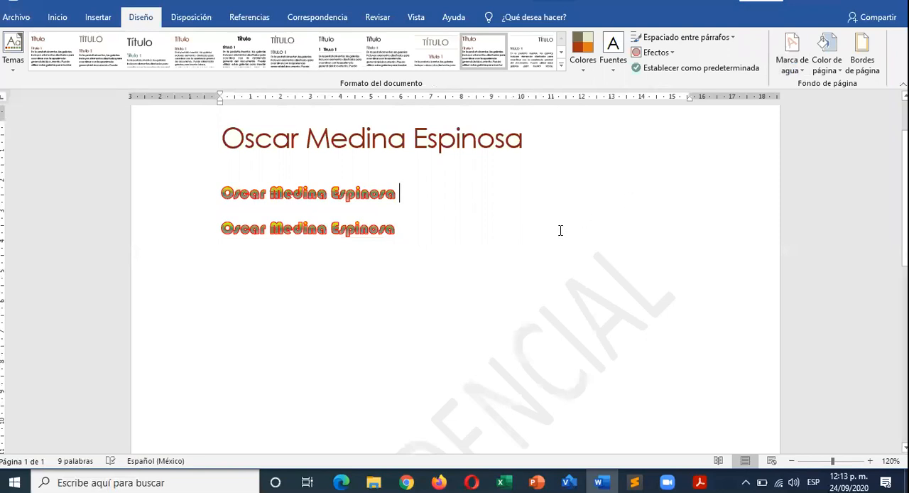
{"action": "scroll", "coordinate": [561, 230], "scroll_direction": "down", "scroll_amount": 5}
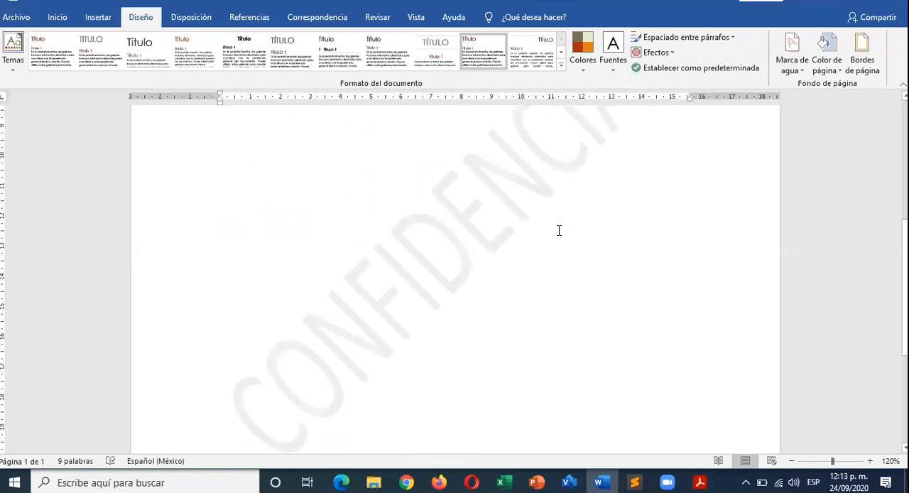
{"action": "scroll", "coordinate": [560, 230], "scroll_direction": "down", "scroll_amount": 2}
{"action": "scroll", "coordinate": [559, 230], "scroll_direction": "up", "scroll_amount": 9, "text": "ctrl"}
{"action": "scroll", "coordinate": [310, 218], "scroll_direction": "up", "scroll_amount": 5}
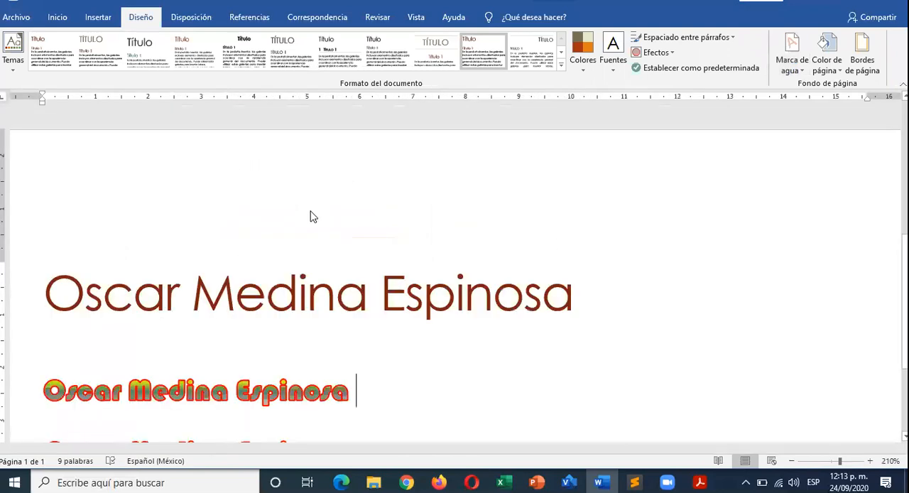
{"action": "scroll", "coordinate": [363, 248], "scroll_direction": "down", "scroll_amount": 5}
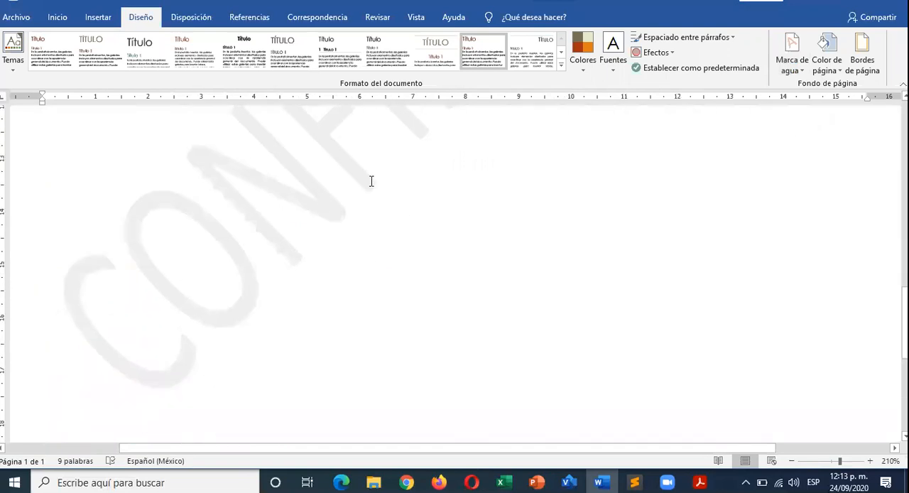
{"action": "scroll", "coordinate": [371, 186], "scroll_direction": "down", "scroll_amount": 7, "text": "ctrl"}
{"action": "scroll", "coordinate": [371, 186], "scroll_direction": "down", "scroll_amount": 9, "text": "ctrl"}
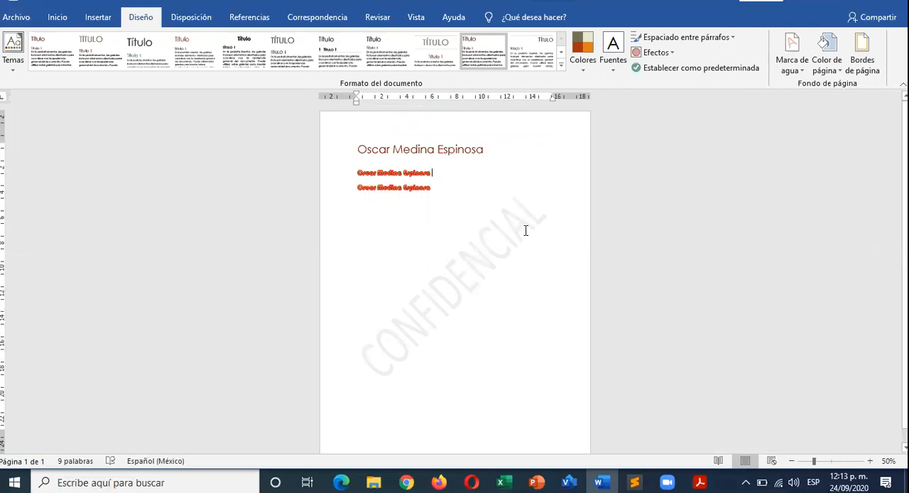
- Try the NO COPIAR 1 and NO COPIAR 2 watermarks and return the page to CONFIDENCIAL 1
{"action": "left_click", "coordinate": [804, 74]}
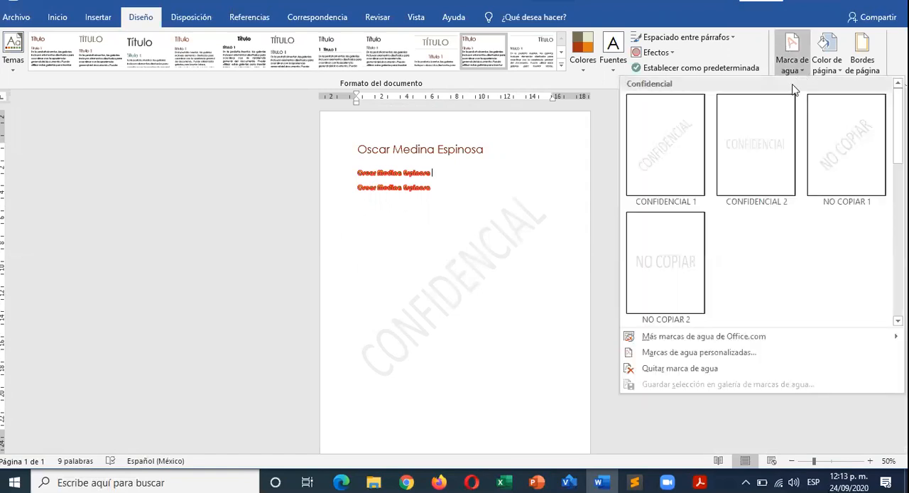
{"action": "left_click", "coordinate": [768, 150]}
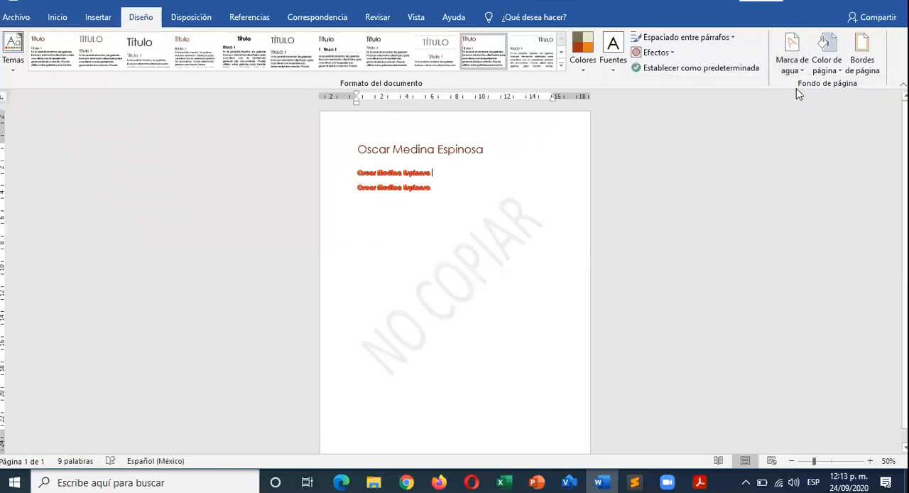
{"action": "left_click", "coordinate": [796, 67]}
{"action": "left_click", "coordinate": [682, 257]}
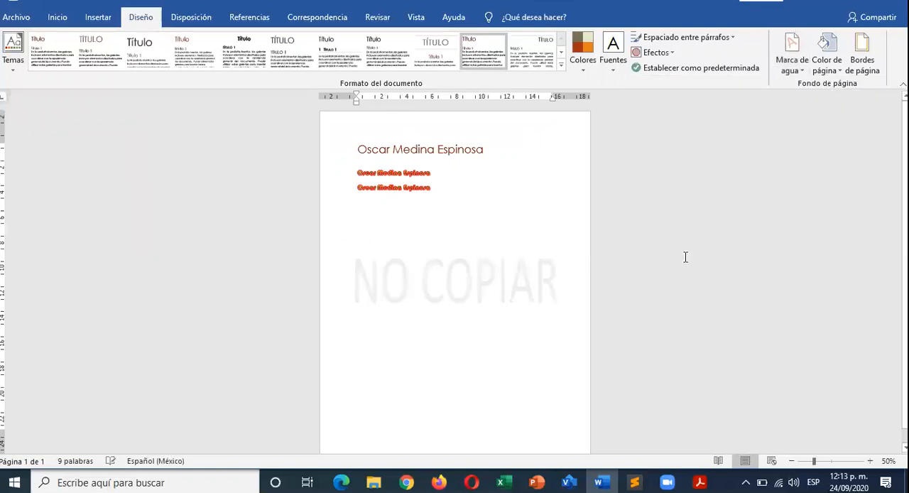
{"action": "left_click", "coordinate": [796, 64]}
{"action": "left_click", "coordinate": [675, 170]}
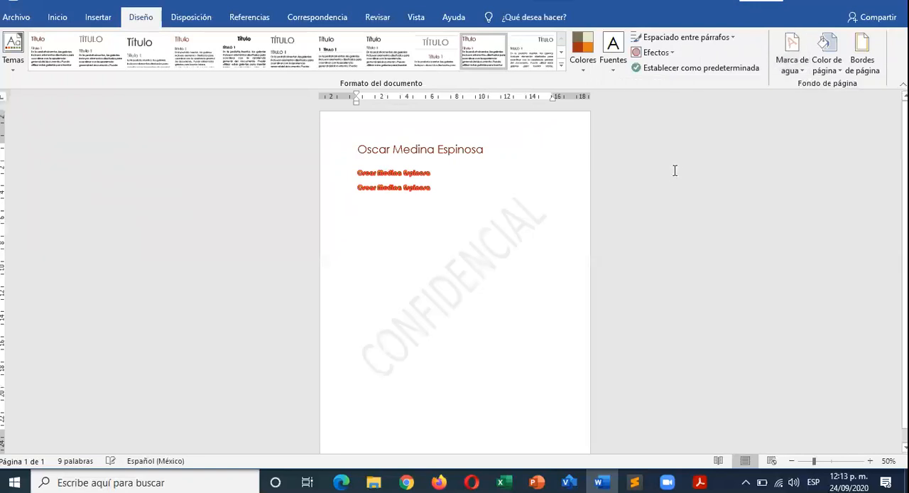
- Open the custom watermark settings and replace the watermark text with the person's full name
{"action": "left_click", "coordinate": [805, 76]}
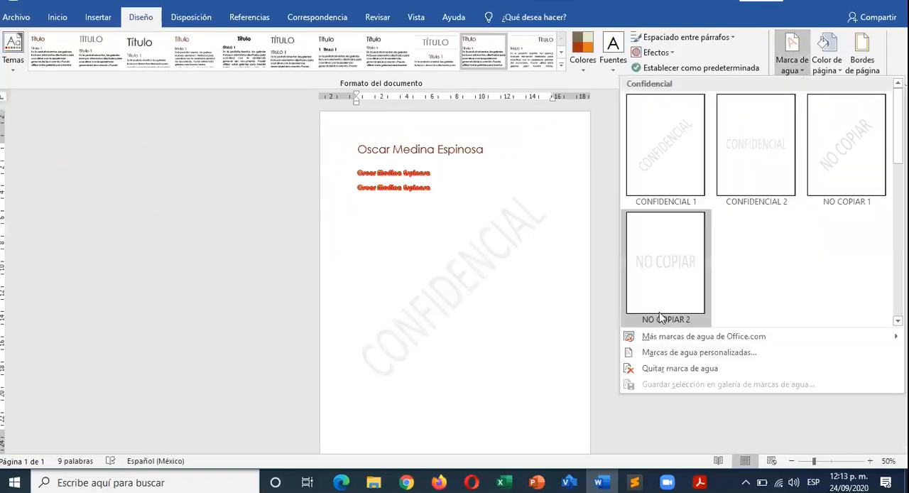
{"action": "left_click", "coordinate": [649, 354]}
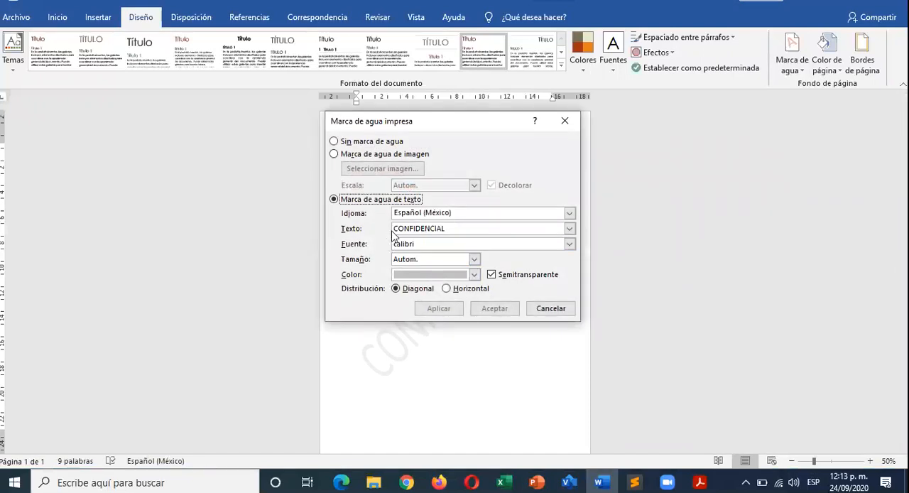
{"action": "left_click_drag", "start_coordinate": [473, 230], "coordinate": [381, 232]}
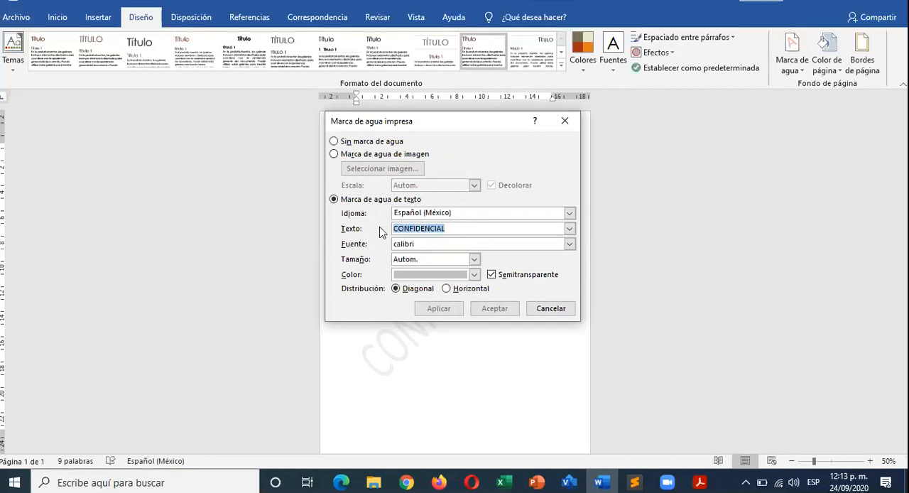
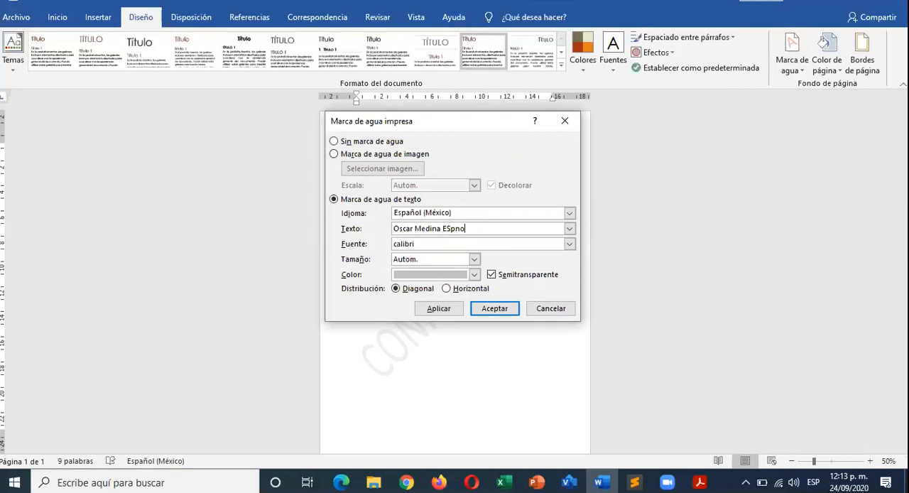
- Set the watermark text font to Arial Black
{"action": "left_click", "coordinate": [569, 244]}
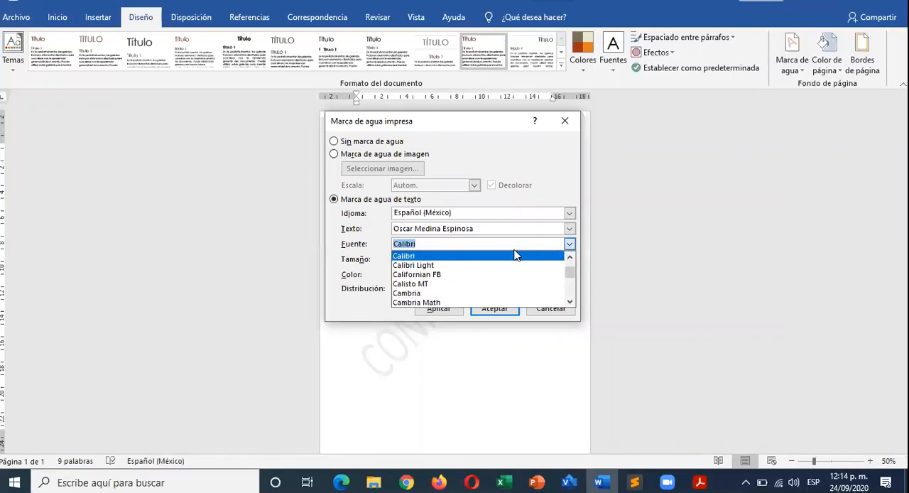
{"action": "left_click_drag", "start_coordinate": [570, 270], "coordinate": [567, 247]}
{"action": "left_click", "coordinate": [442, 285]}
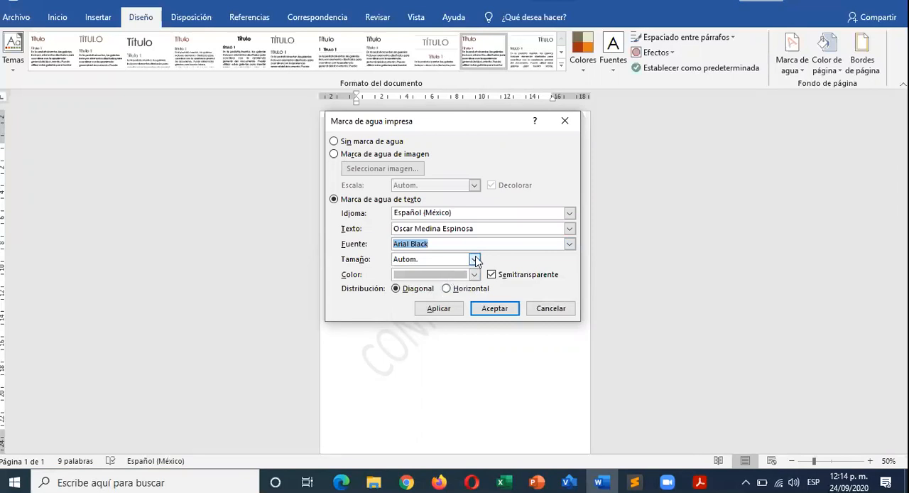
{"action": "left_click", "coordinate": [475, 260]}
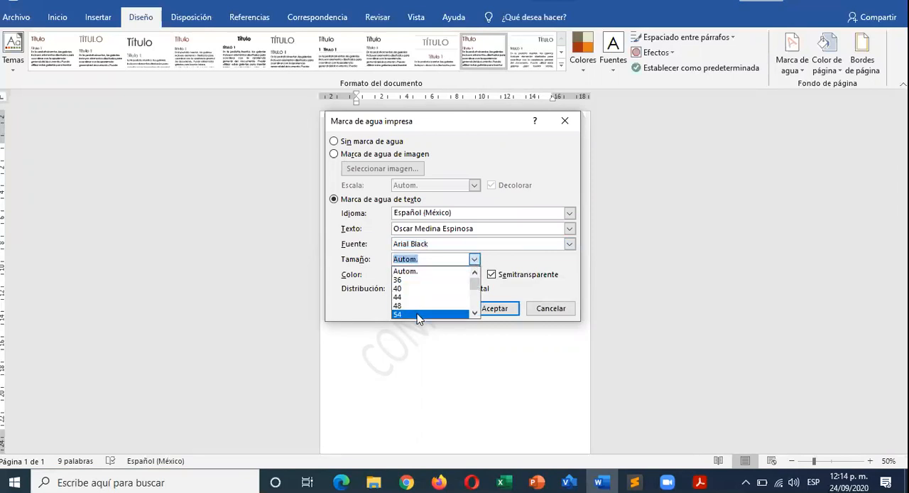
{"action": "mouse_move", "coordinate": [475, 281]}
{"action": "left_mouse_down"}
{"action": "mouse_move", "coordinate": [477, 307]}
{"action": "mouse_move", "coordinate": [476, 283]}
{"action": "left_mouse_up"}
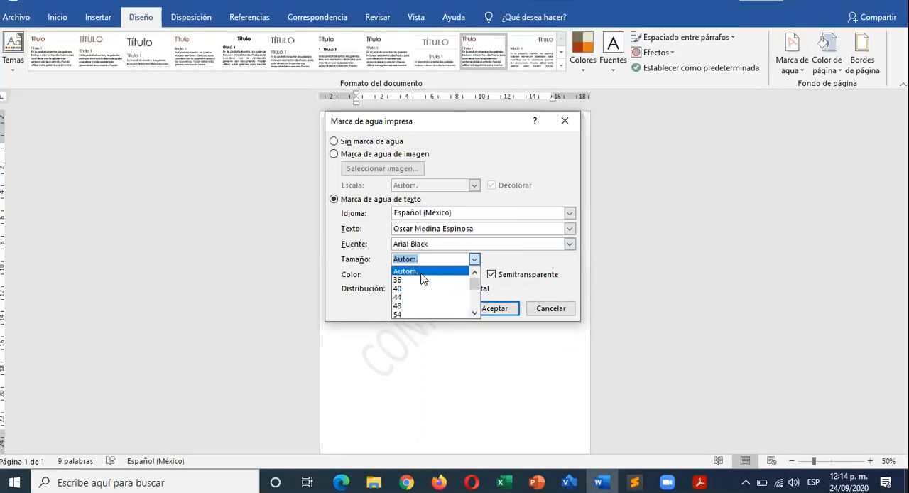
{"action": "left_click", "coordinate": [396, 227]}
{"action": "left_click_drag", "start_coordinate": [395, 228], "coordinate": [486, 229]}
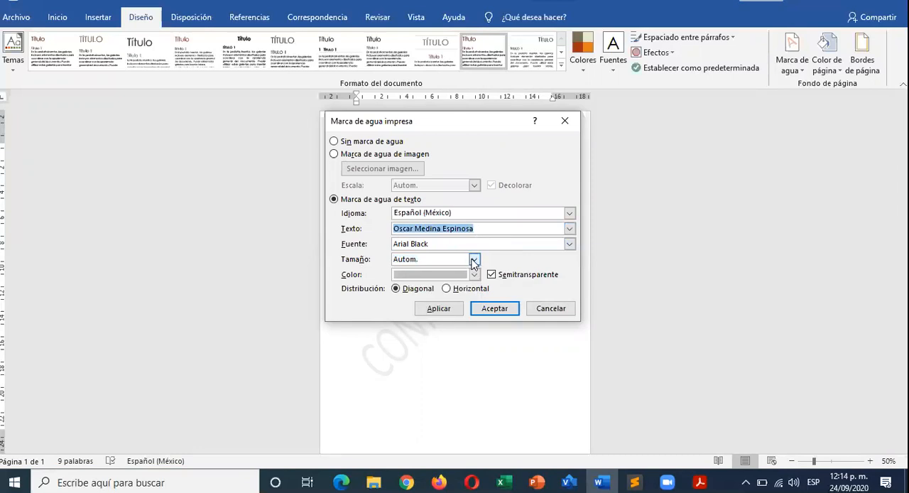
{"action": "left_click", "coordinate": [473, 260]}
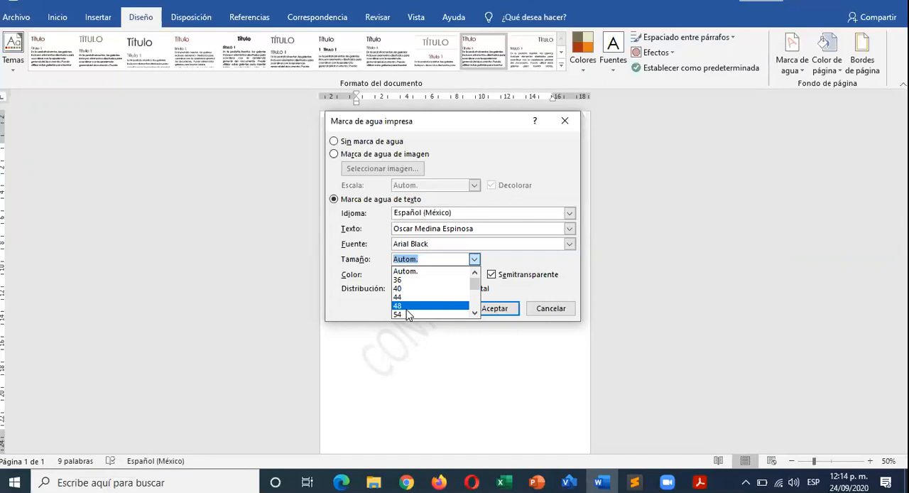
{"action": "left_click", "coordinate": [533, 262]}
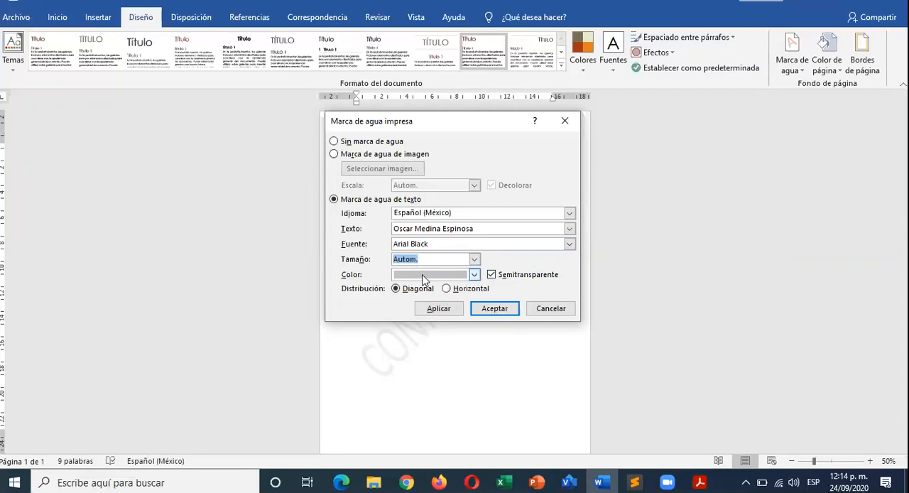
{"action": "left_click", "coordinate": [491, 275]}
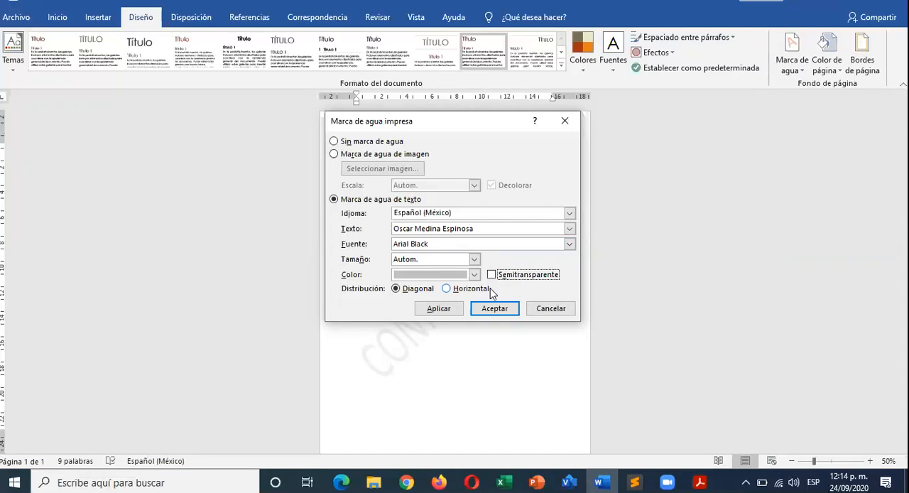
{"action": "left_click", "coordinate": [492, 275]}
- Set the watermark color to standard purple, apply the diagonal semitransparent watermark to the page and close its settings
{"action": "left_click", "coordinate": [475, 275]}
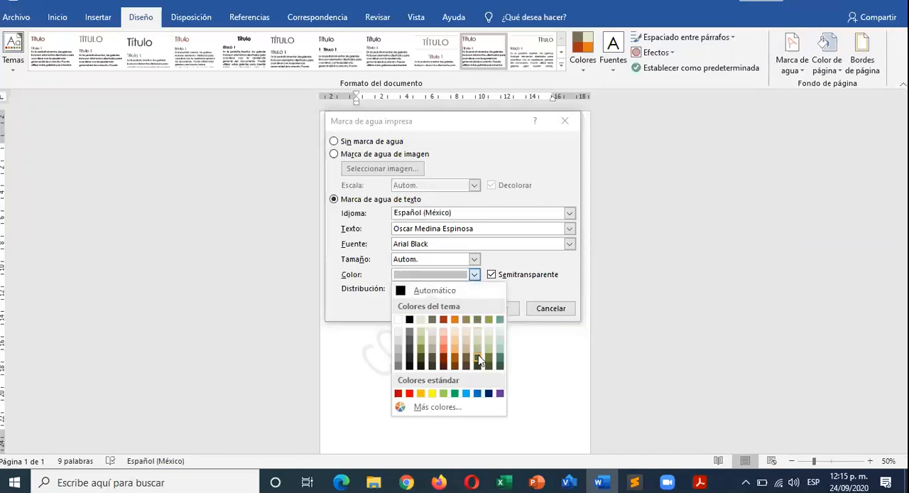
{"action": "left_click", "coordinate": [501, 394]}
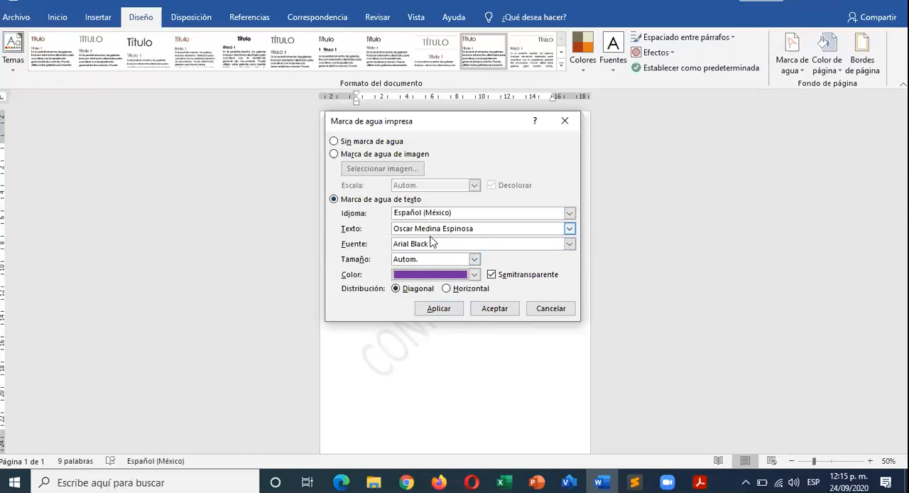
{"action": "left_click", "coordinate": [445, 309]}
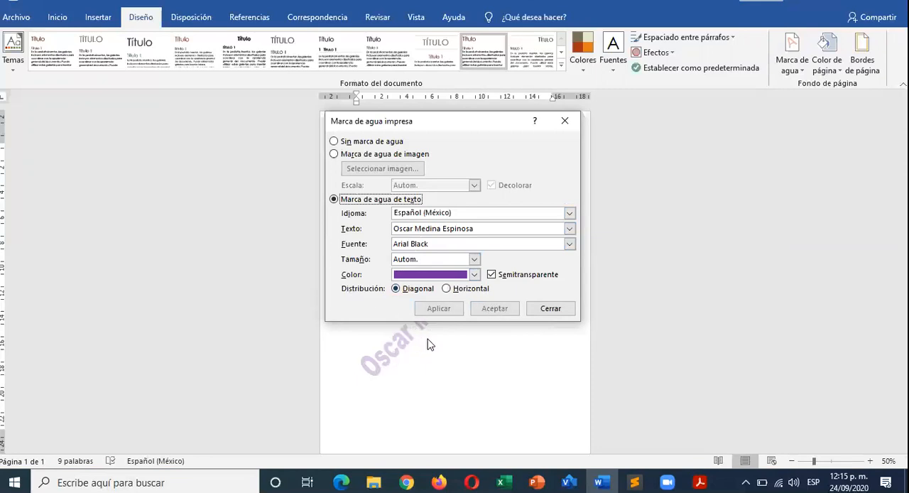
{"action": "left_click", "coordinate": [558, 308]}
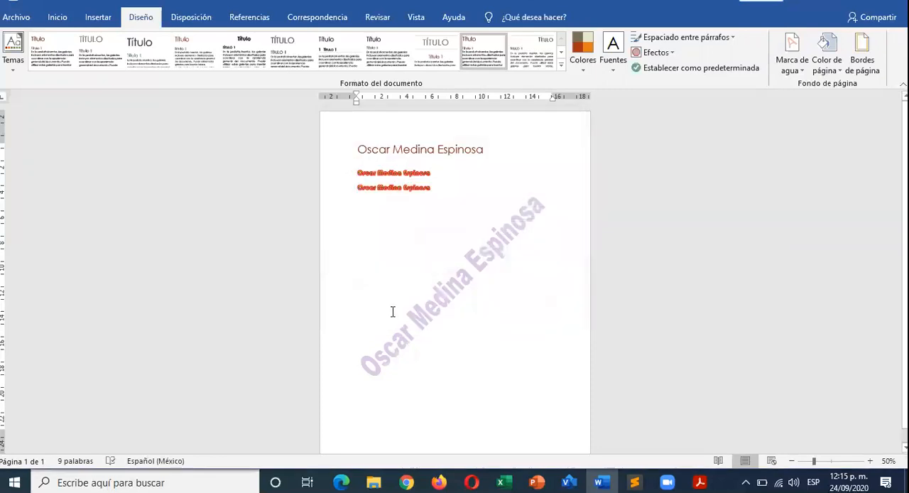
{"action": "scroll", "coordinate": [393, 312], "scroll_direction": "up", "scroll_amount": 2, "text": "ctrl"}
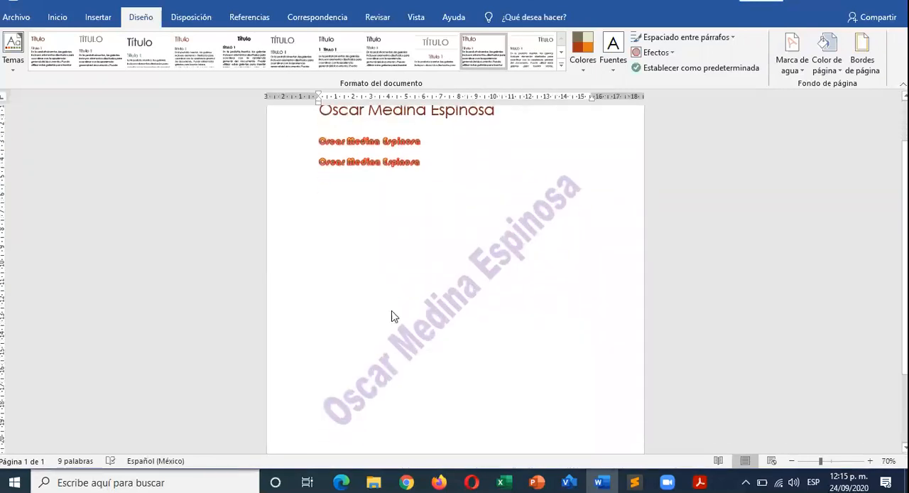
{"action": "left_click_drag", "start_coordinate": [423, 315], "coordinate": [417, 297]}
{"action": "left_click", "coordinate": [399, 318]}
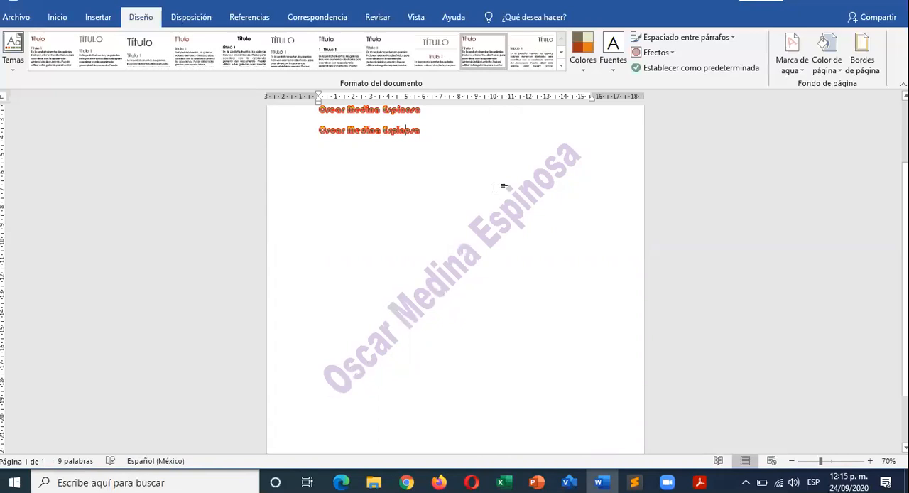
{"action": "scroll", "coordinate": [520, 277], "scroll_direction": "up", "scroll_amount": 2}
{"action": "scroll", "coordinate": [521, 279], "scroll_direction": "down", "scroll_amount": 2}
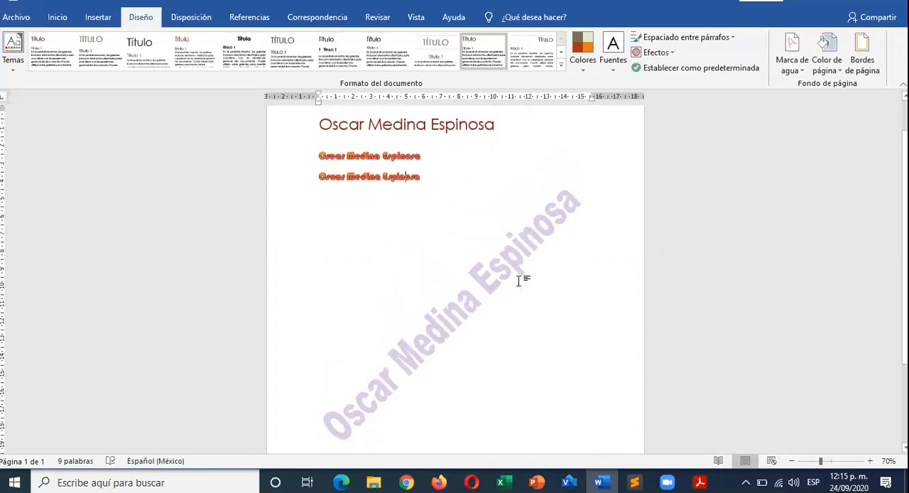
{"action": "scroll", "coordinate": [520, 280], "scroll_direction": "up", "scroll_amount": 2}
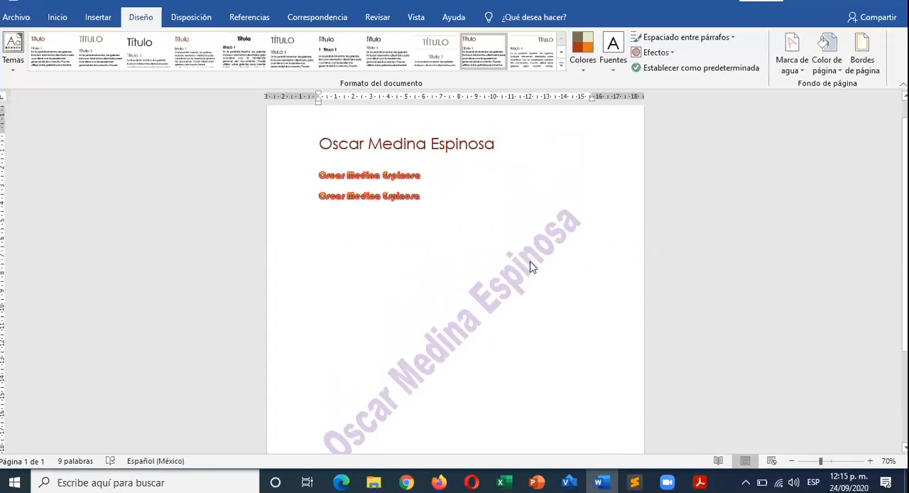
{"action": "left_click", "coordinate": [839, 74]}
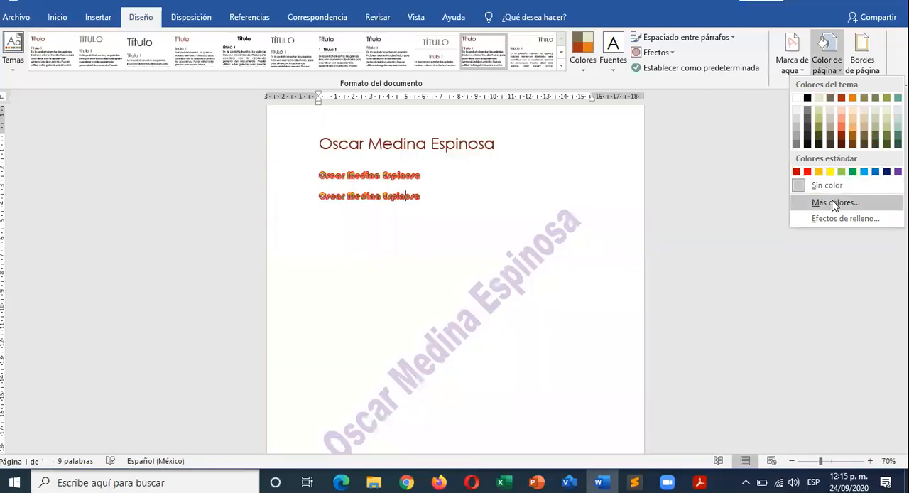
{"action": "left_click", "coordinate": [831, 202]}
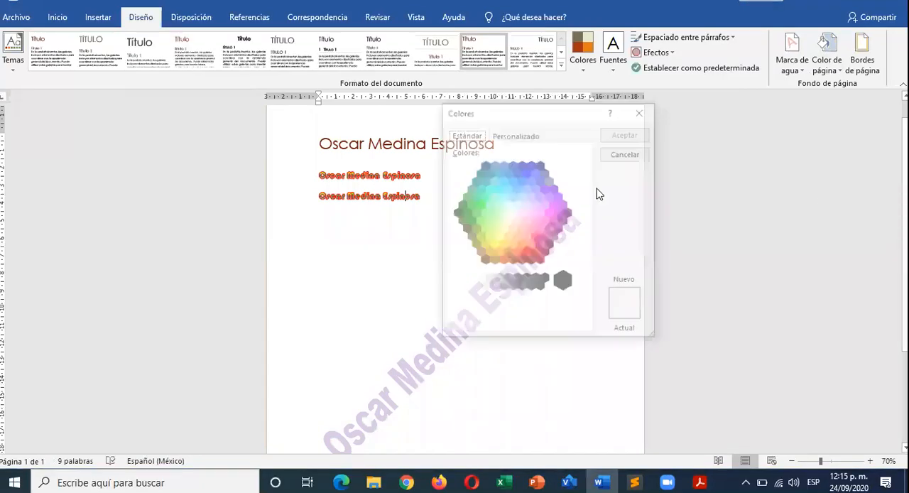
{"action": "left_click", "coordinate": [514, 137]}
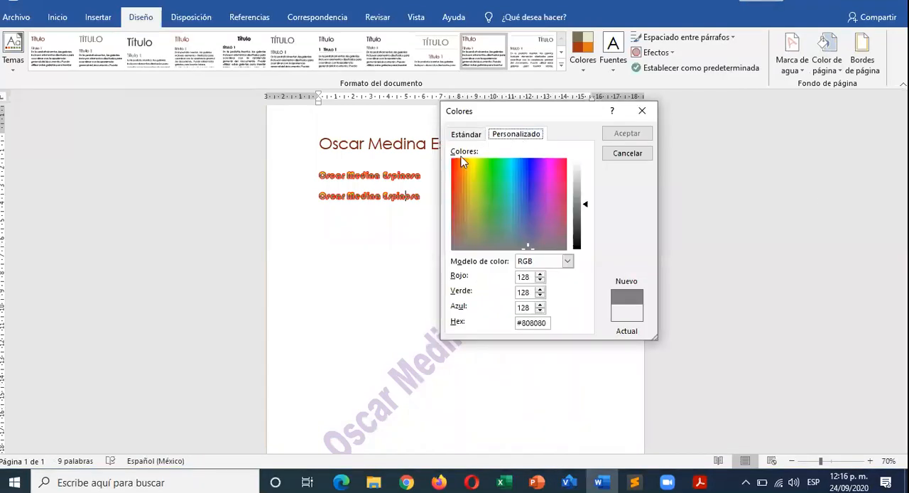
{"action": "left_click", "coordinate": [628, 153]}
- Set the page color to Verde claro and turn it into a one-color gradient fill with Diagonal hacia arriba shading
{"action": "left_click", "coordinate": [842, 74]}
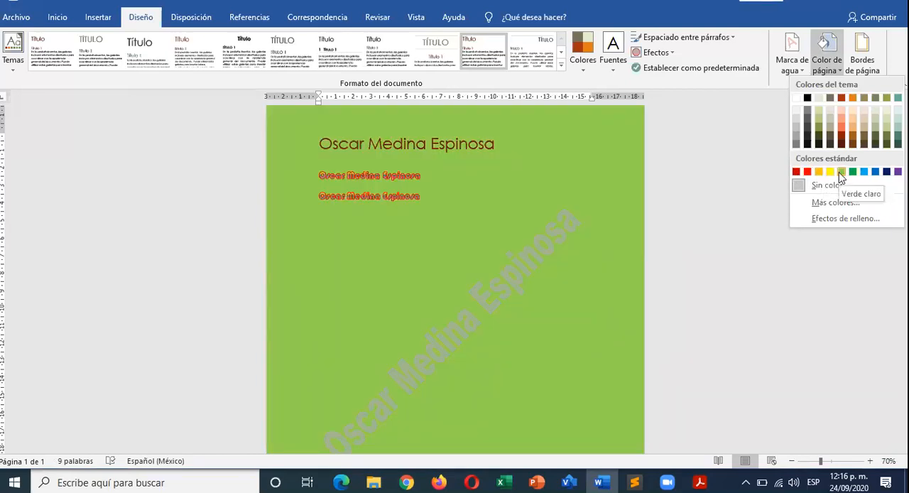
{"action": "left_click", "coordinate": [841, 172]}
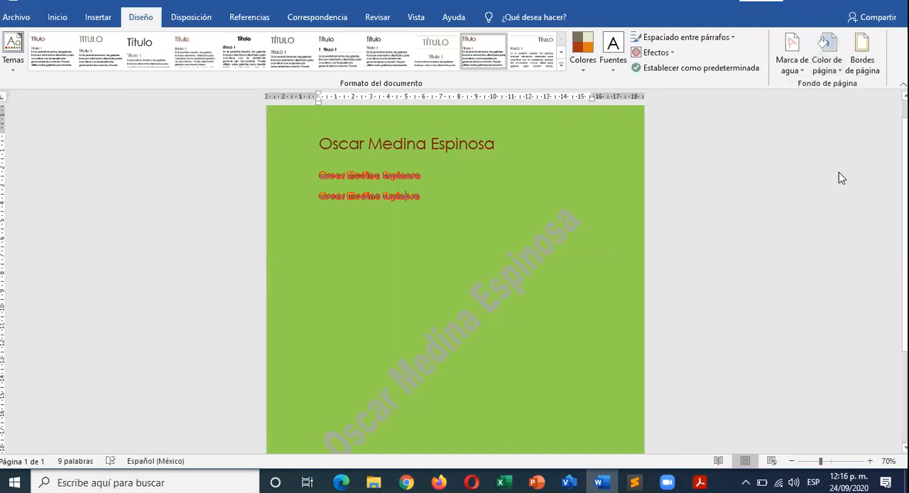
{"action": "left_click", "coordinate": [827, 49]}
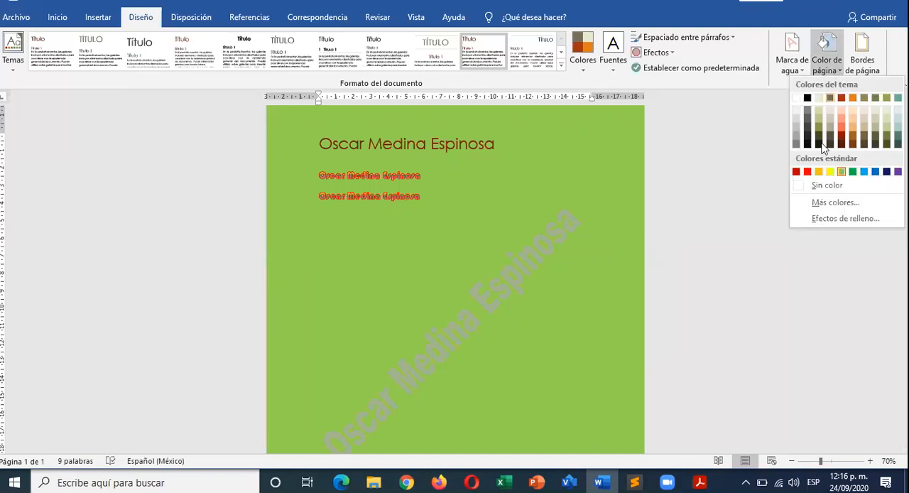
{"action": "left_click", "coordinate": [827, 220]}
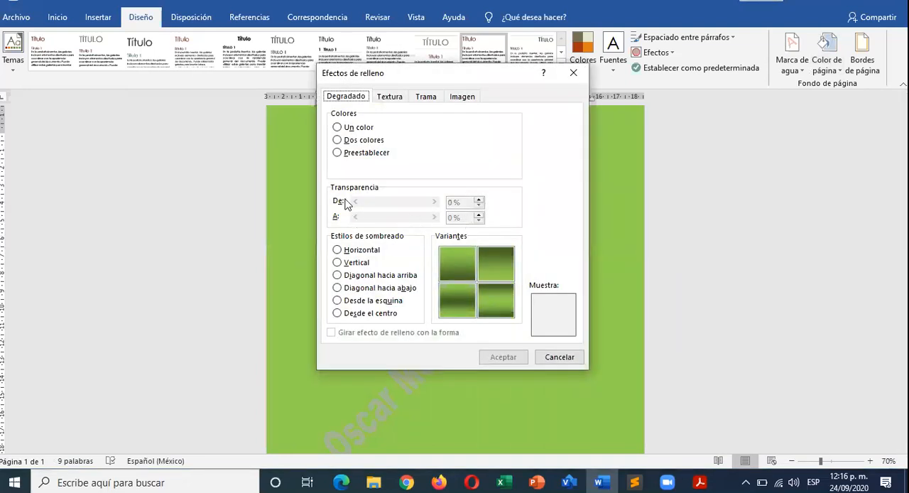
{"action": "left_click", "coordinate": [348, 263]}
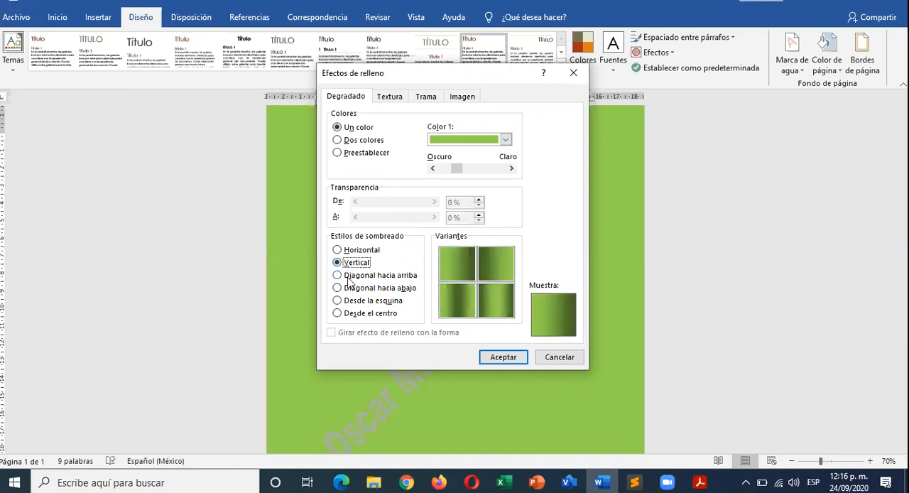
{"action": "left_click", "coordinate": [350, 275]}
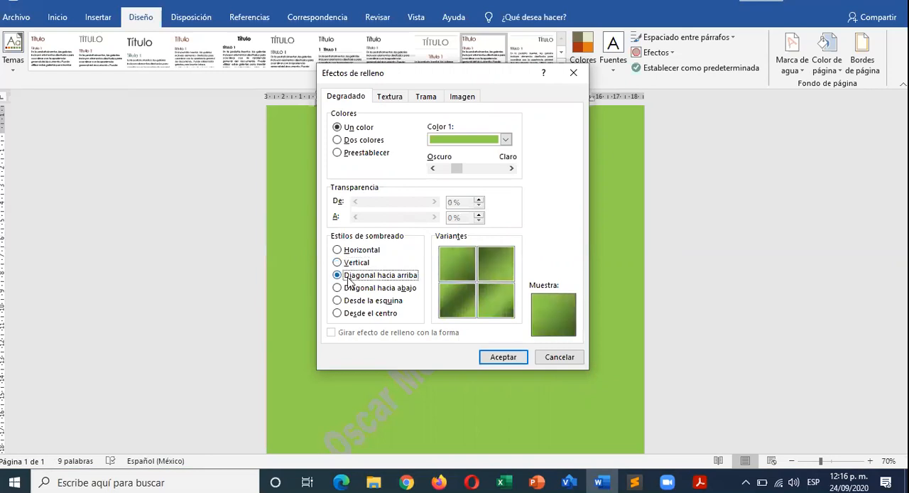
{"action": "left_click", "coordinate": [503, 357]}
{"action": "scroll", "coordinate": [336, 224], "scroll_direction": "down", "scroll_amount": 3}
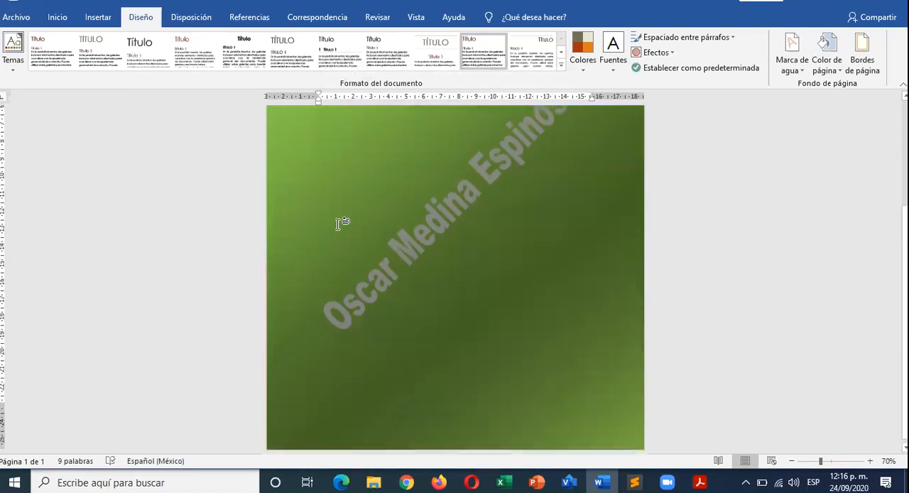
{"action": "scroll", "coordinate": [338, 224], "scroll_direction": "up", "scroll_amount": 3}
{"action": "scroll", "coordinate": [337, 224], "scroll_direction": "down", "scroll_amount": 3}
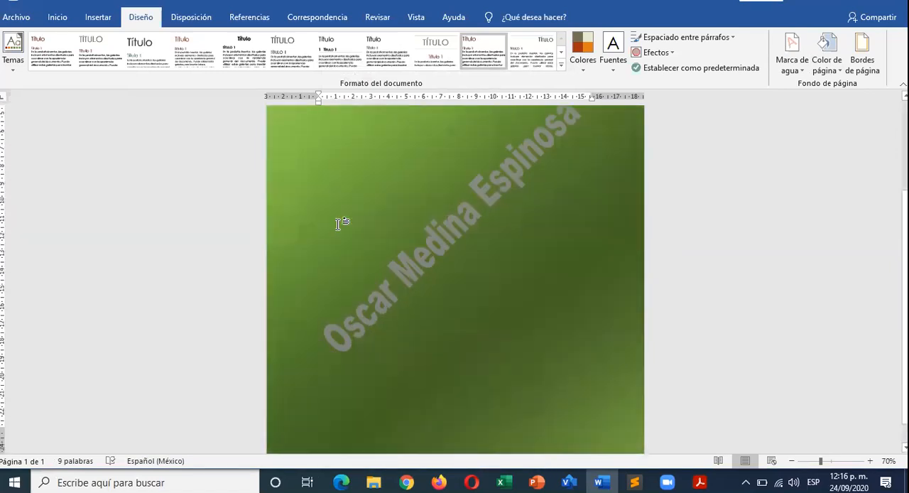
{"action": "scroll", "coordinate": [340, 224], "scroll_direction": "up", "scroll_amount": 3}
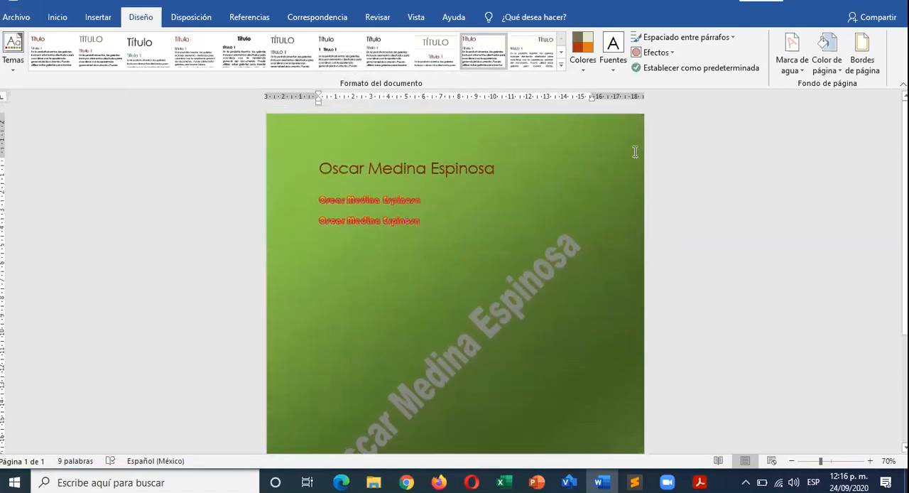
- Change the page background to a two-color gradient with standard yellow as the second color, keeping the light green first color
{"action": "left_click", "coordinate": [837, 70]}
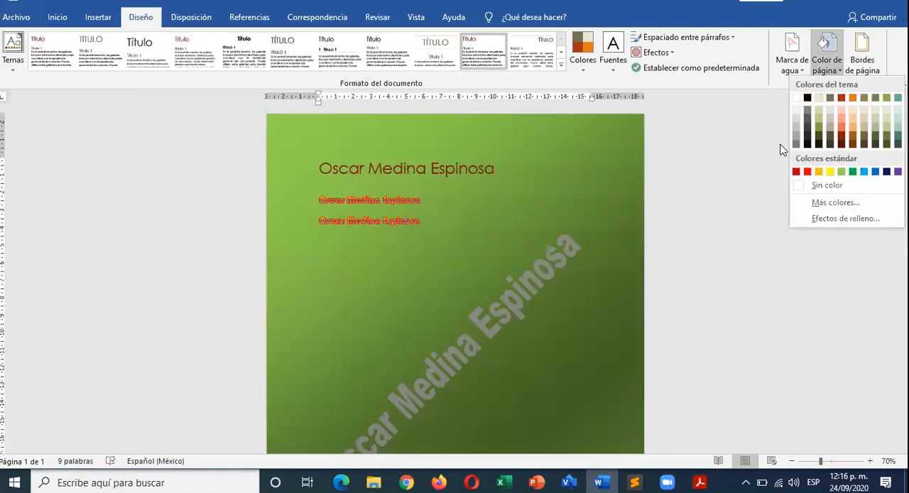
{"action": "left_click", "coordinate": [844, 218]}
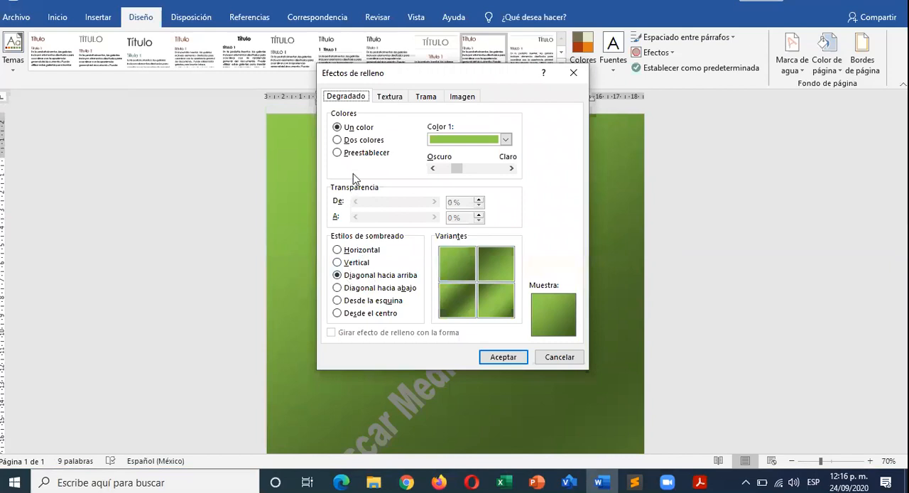
{"action": "left_click", "coordinate": [368, 144]}
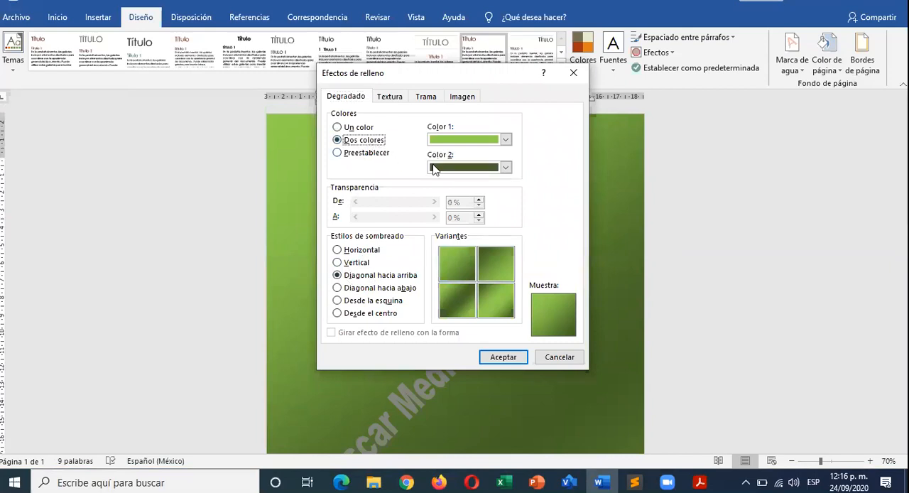
{"action": "left_click", "coordinate": [506, 169]}
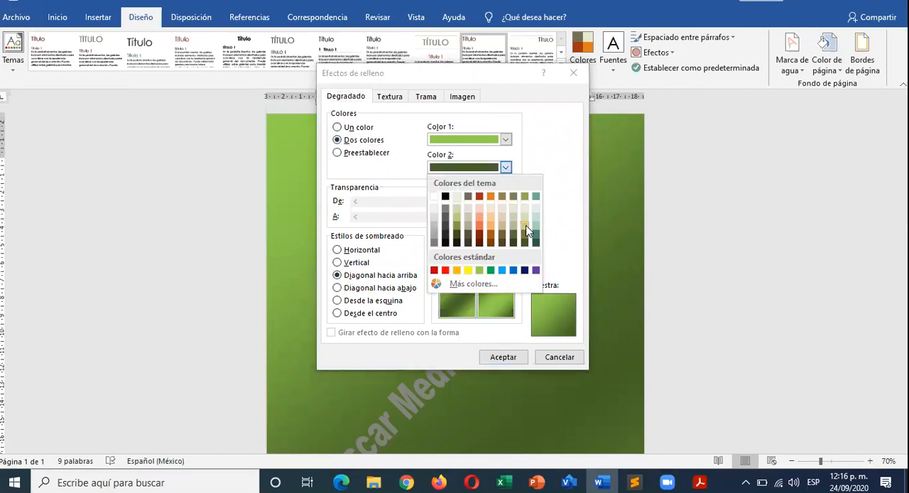
{"action": "left_click", "coordinate": [538, 232]}
{"action": "left_click", "coordinate": [506, 169]}
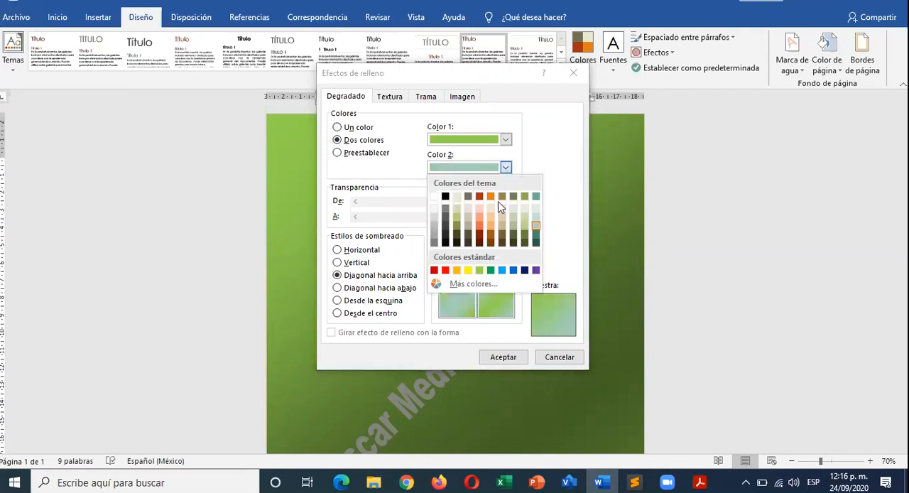
{"action": "left_click", "coordinate": [468, 270]}
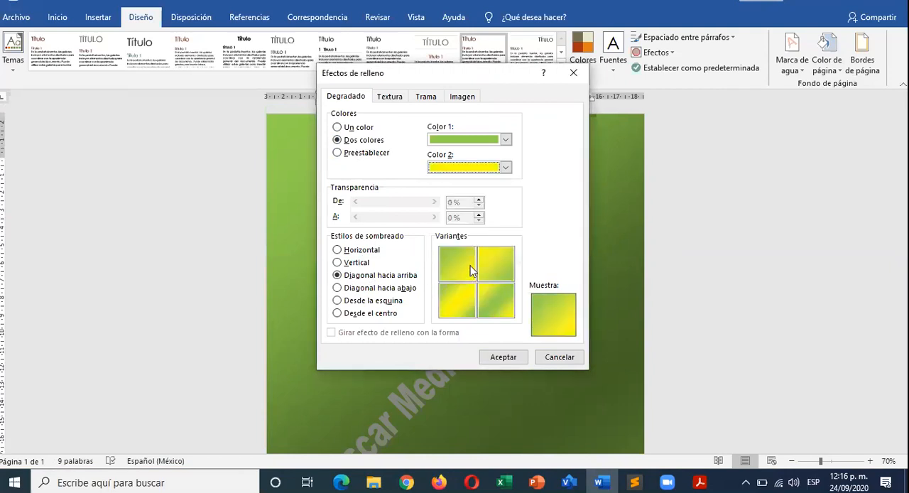
{"action": "left_click", "coordinate": [503, 358]}
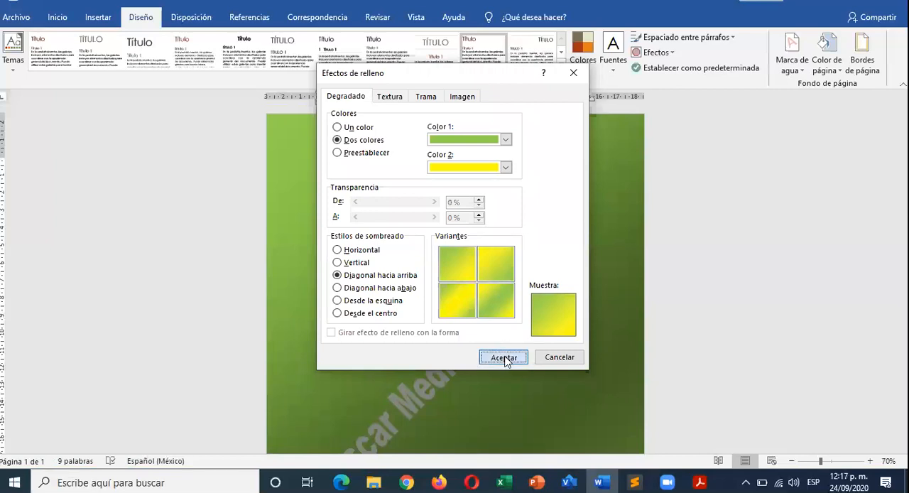
{"action": "scroll", "coordinate": [457, 280], "scroll_direction": "down", "scroll_amount": 3}
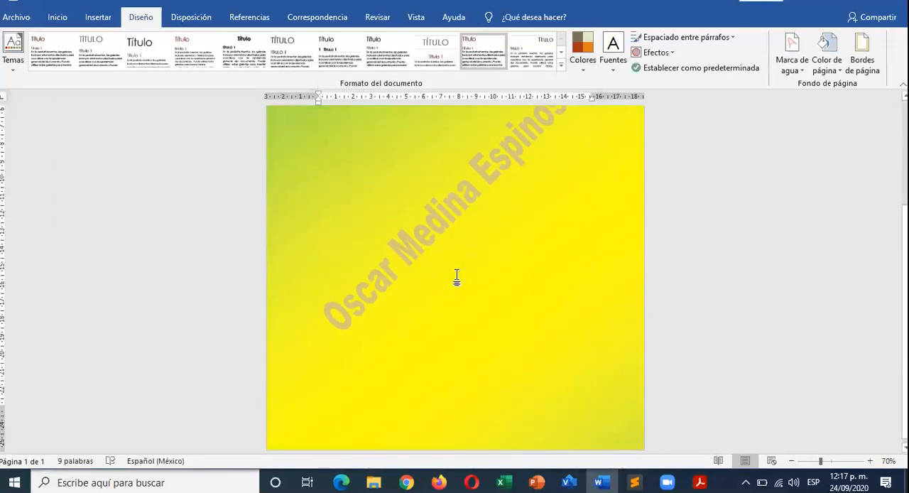
{"action": "scroll", "coordinate": [457, 278], "scroll_direction": "up", "scroll_amount": 4}
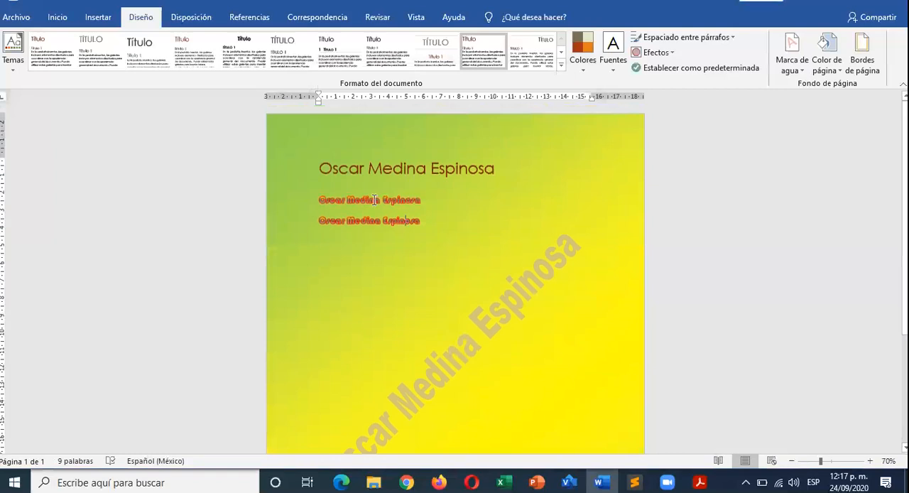
- Try several texture fills for the page background, including Gotas de agua and Granito, and apply the Bolsa de papel texture
{"action": "left_click", "coordinate": [837, 71]}
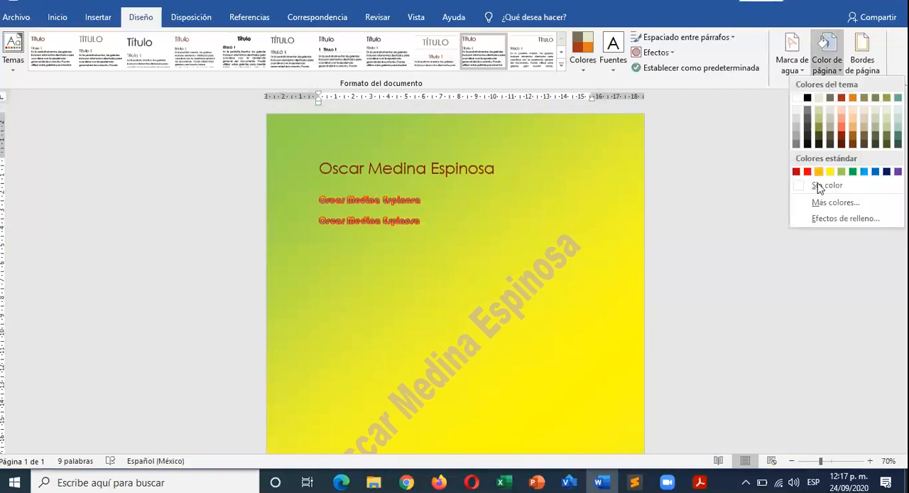
{"action": "left_click", "coordinate": [825, 220]}
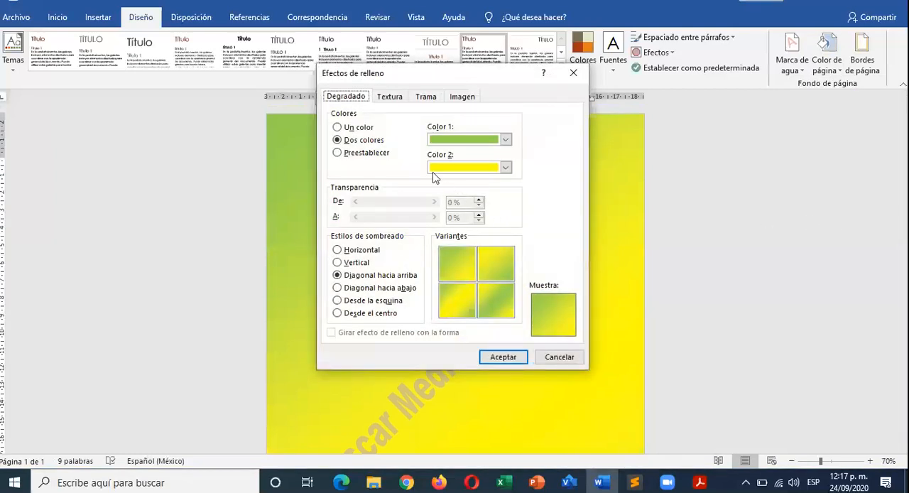
{"action": "left_click", "coordinate": [389, 97]}
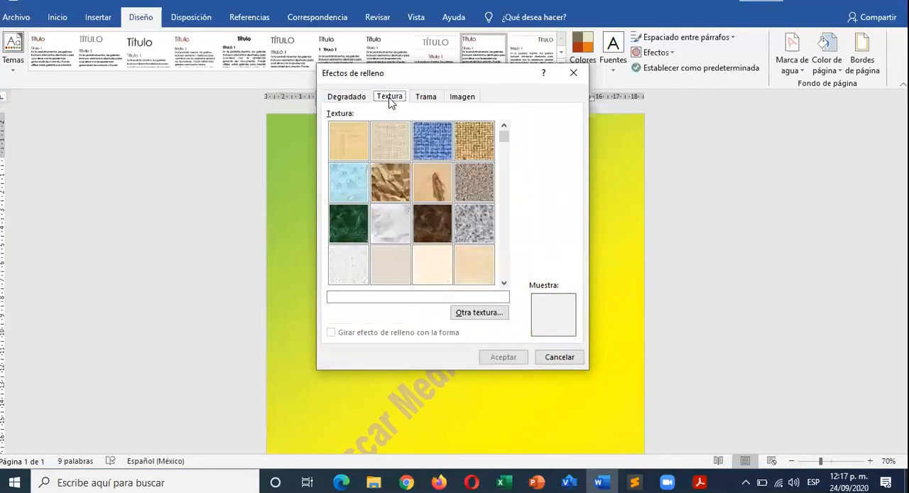
{"action": "left_click", "coordinate": [379, 183]}
{"action": "left_click", "coordinate": [351, 187]}
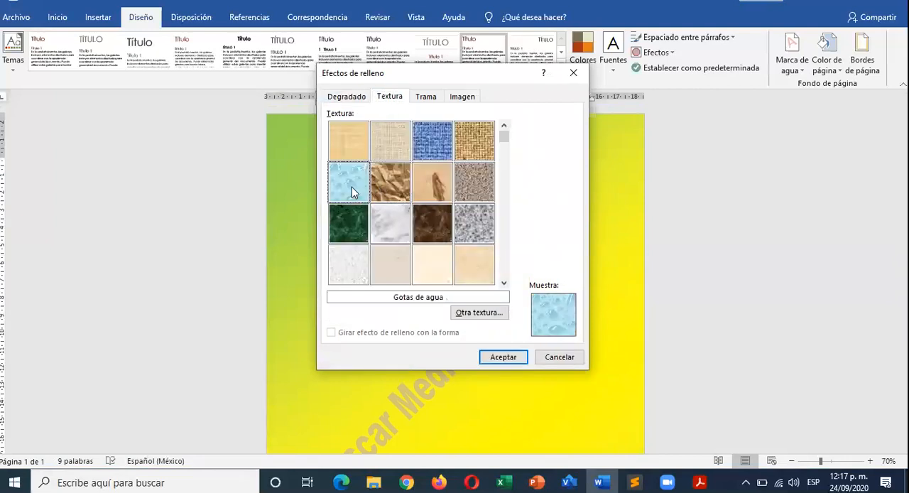
{"action": "left_click", "coordinate": [353, 239]}
{"action": "left_click", "coordinate": [393, 263]}
{"action": "left_click", "coordinate": [435, 236]}
{"action": "left_click", "coordinate": [436, 263]}
{"action": "left_click", "coordinate": [476, 224]}
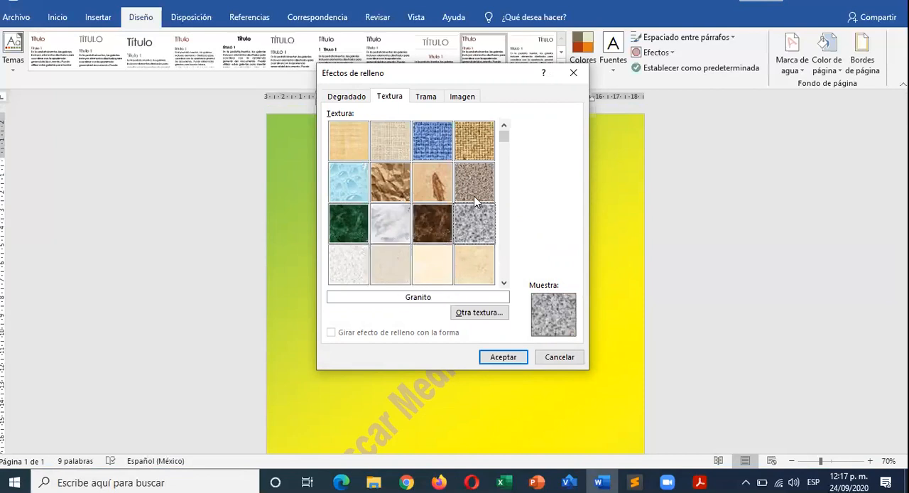
{"action": "left_click", "coordinate": [462, 186]}
{"action": "left_click", "coordinate": [393, 178]}
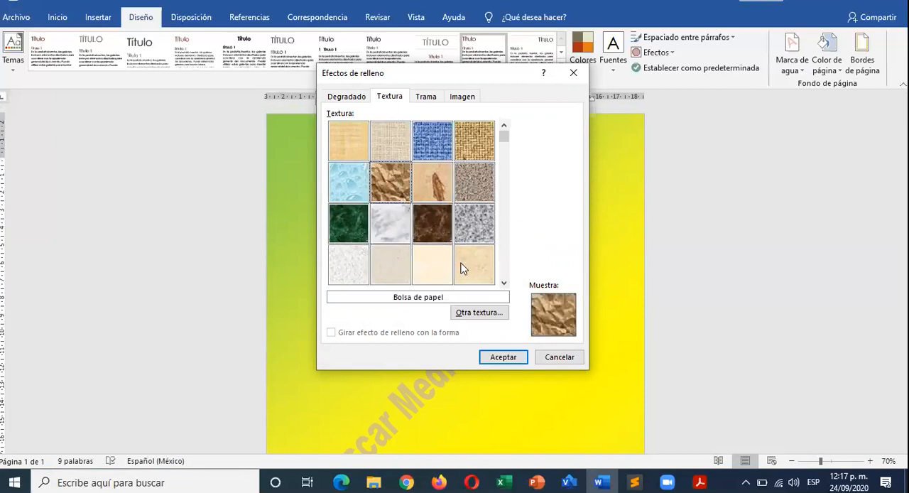
{"action": "left_click", "coordinate": [516, 358]}
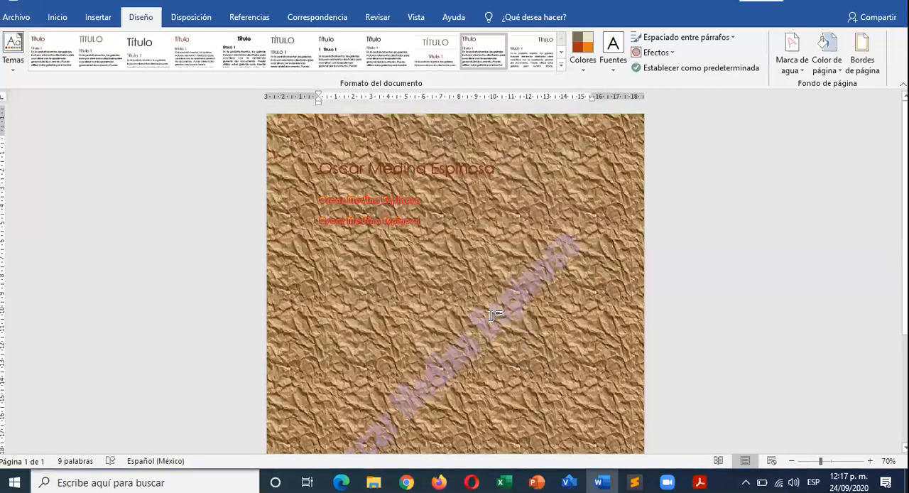
{"action": "scroll", "coordinate": [494, 313], "scroll_direction": "down", "scroll_amount": 4}
{"action": "scroll", "coordinate": [494, 313], "scroll_direction": "up", "scroll_amount": 4}
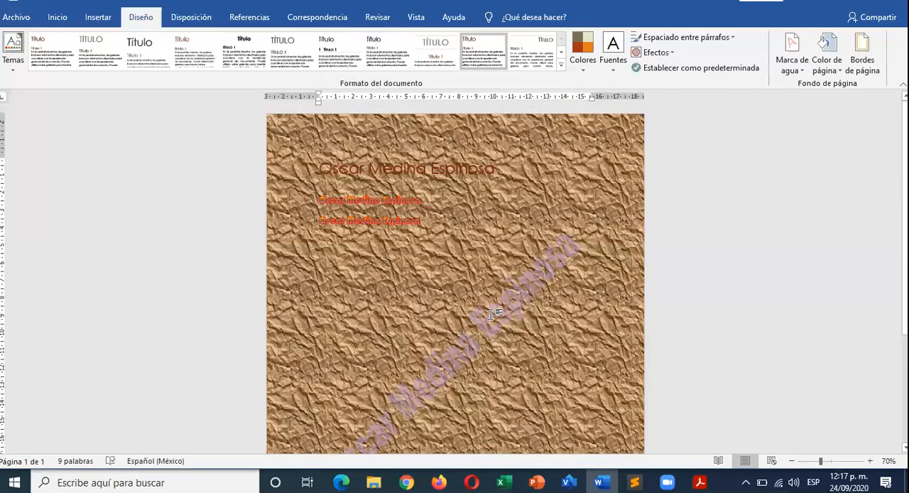
- Replace the page background texture with the pattern fill Franjas: barras diagonales and inspect it on the page
{"action": "left_click", "coordinate": [834, 73]}
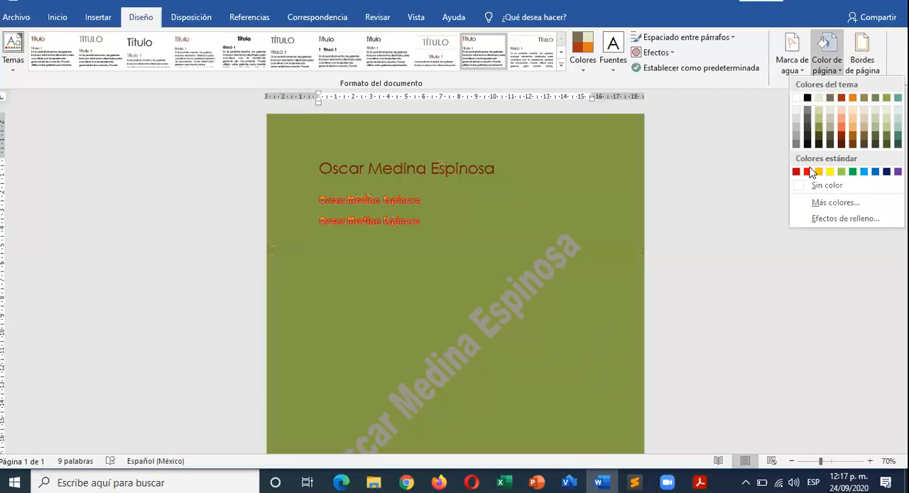
{"action": "left_click", "coordinate": [810, 219]}
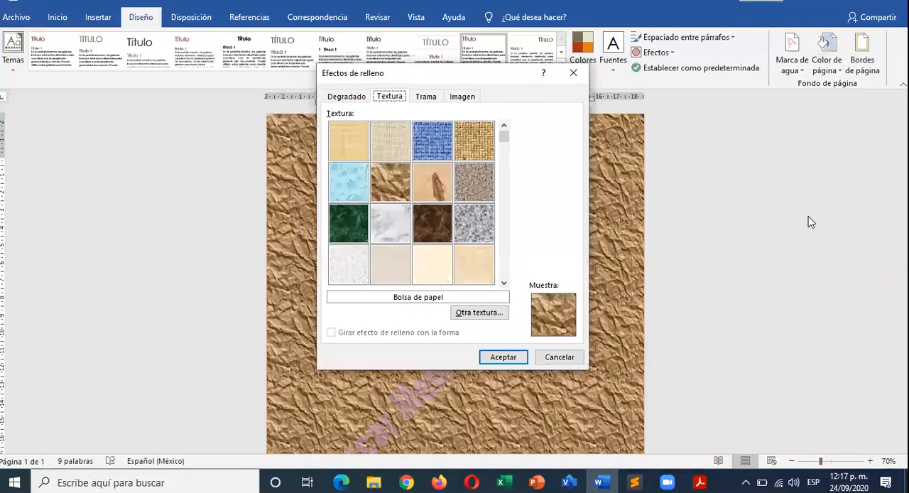
{"action": "left_click", "coordinate": [426, 97]}
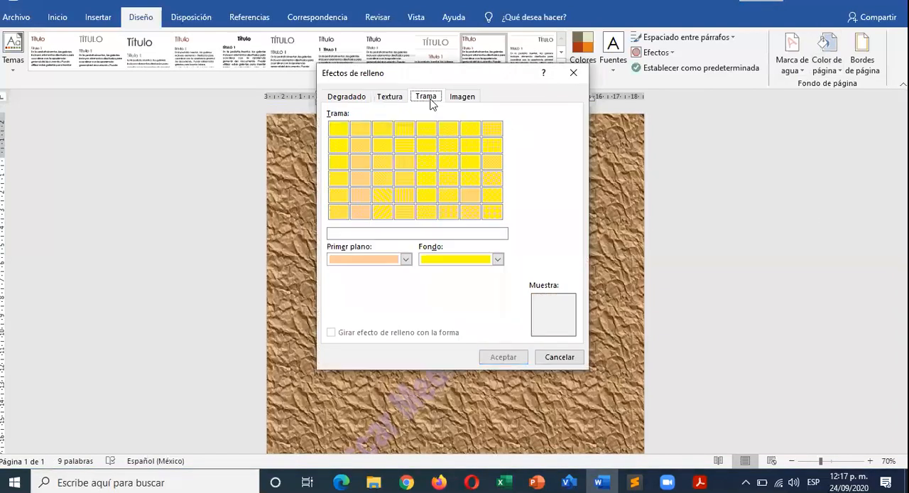
{"action": "left_click", "coordinate": [427, 145]}
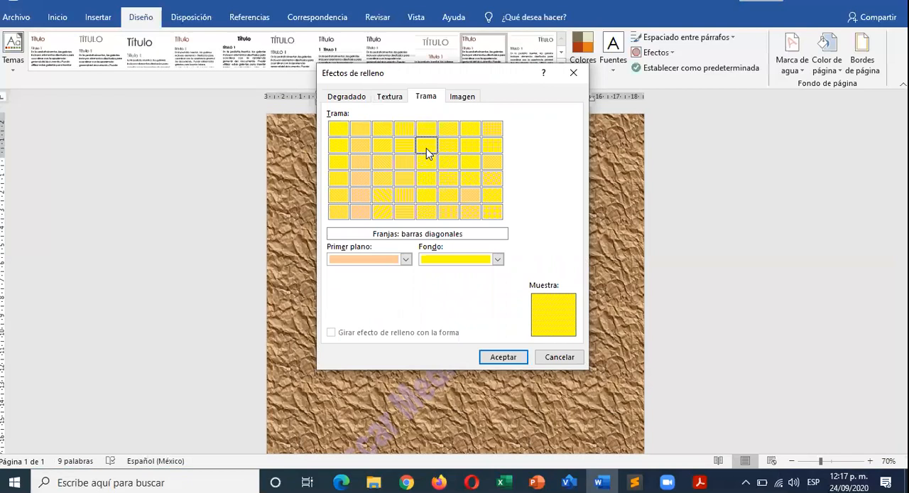
{"action": "left_click", "coordinate": [503, 357]}
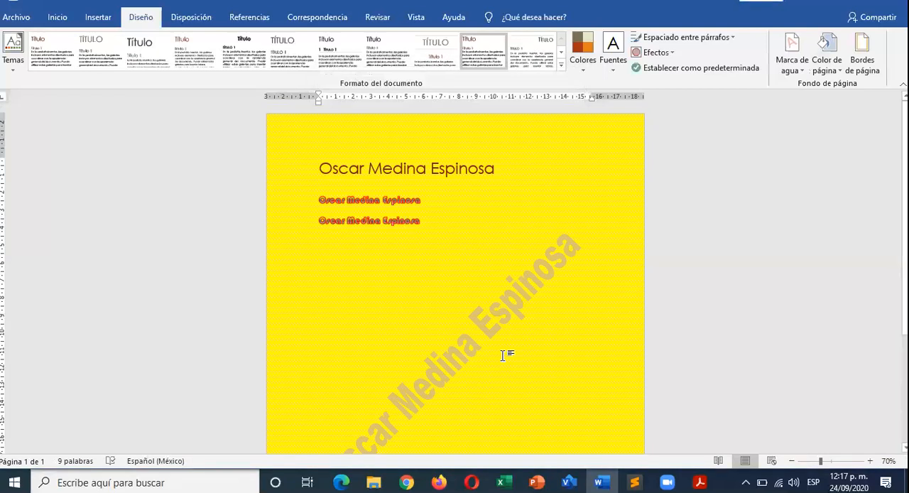
{"action": "scroll", "coordinate": [515, 324], "scroll_direction": "up", "scroll_amount": 20, "text": "ctrl"}
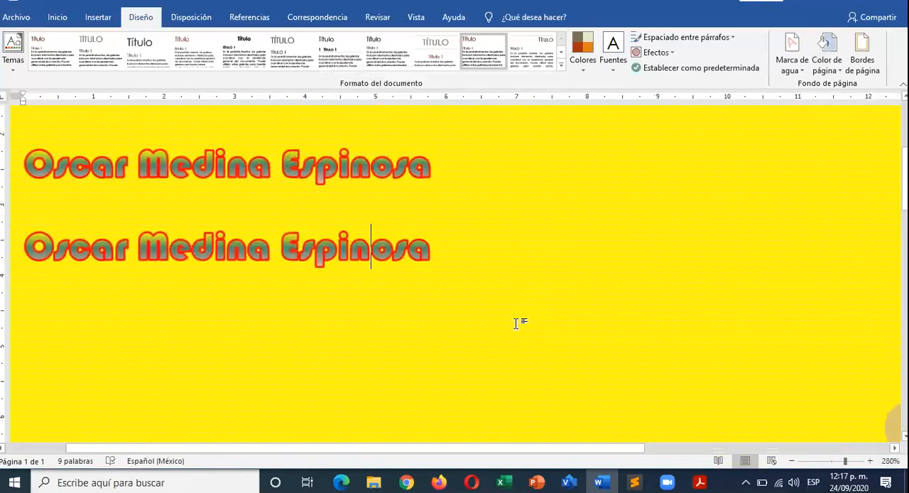
{"action": "scroll", "coordinate": [517, 326], "scroll_direction": "down", "scroll_amount": 20, "text": "ctrl"}
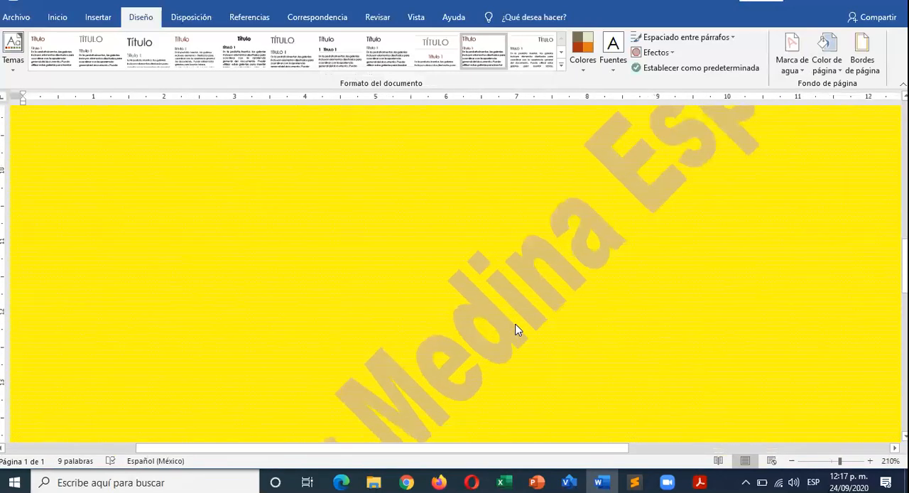
{"action": "scroll", "coordinate": [517, 324], "scroll_direction": "down", "scroll_amount": 3, "text": "ctrl"}
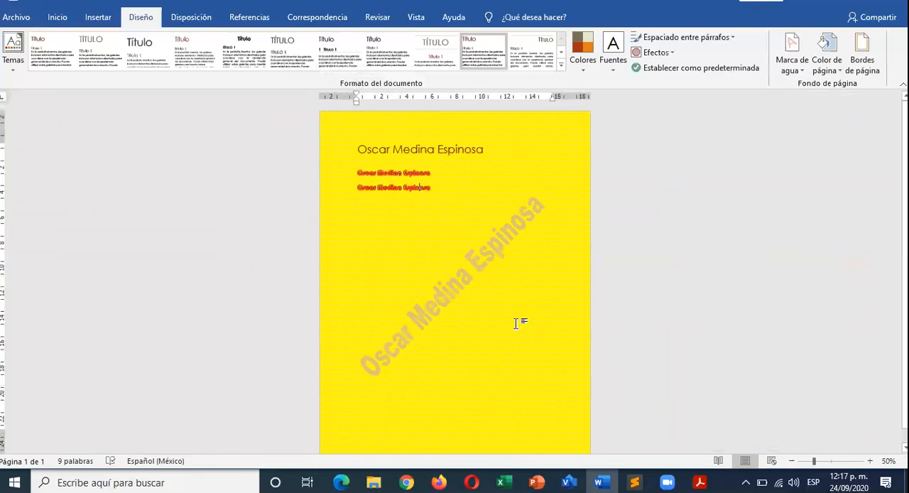
- Fill the page background with the Cuervos picture from the Imágenes folder on the computer
{"action": "left_click", "coordinate": [827, 50]}
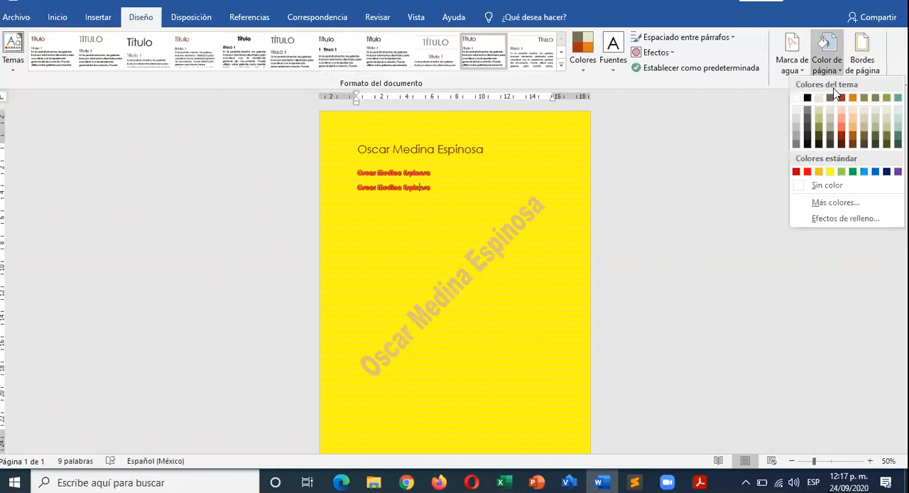
{"action": "left_click", "coordinate": [824, 219]}
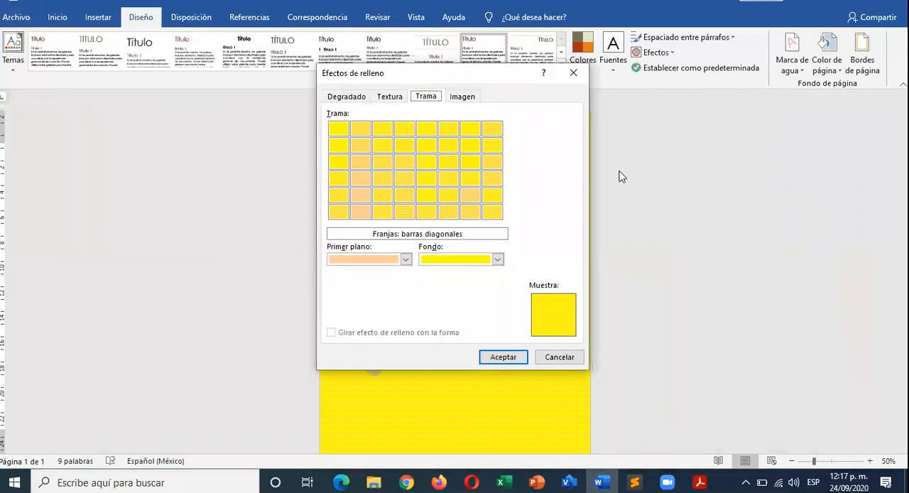
{"action": "left_click", "coordinate": [462, 97]}
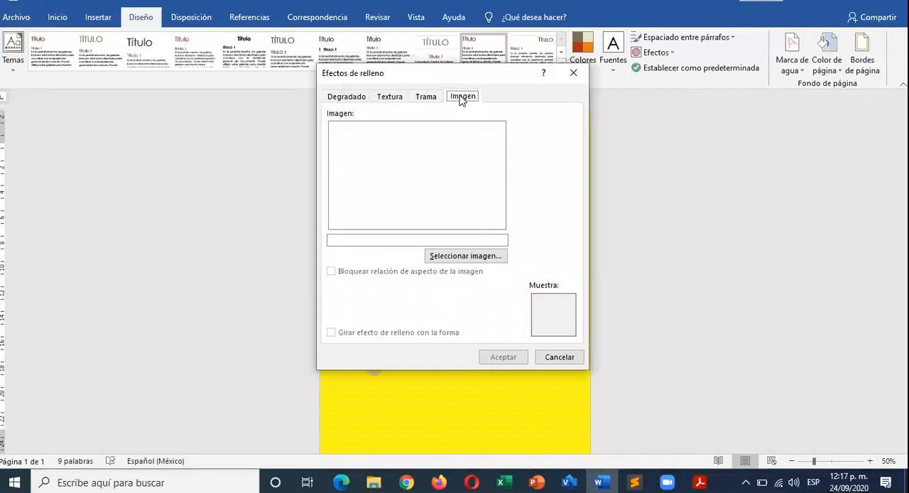
{"action": "left_click", "coordinate": [459, 257]}
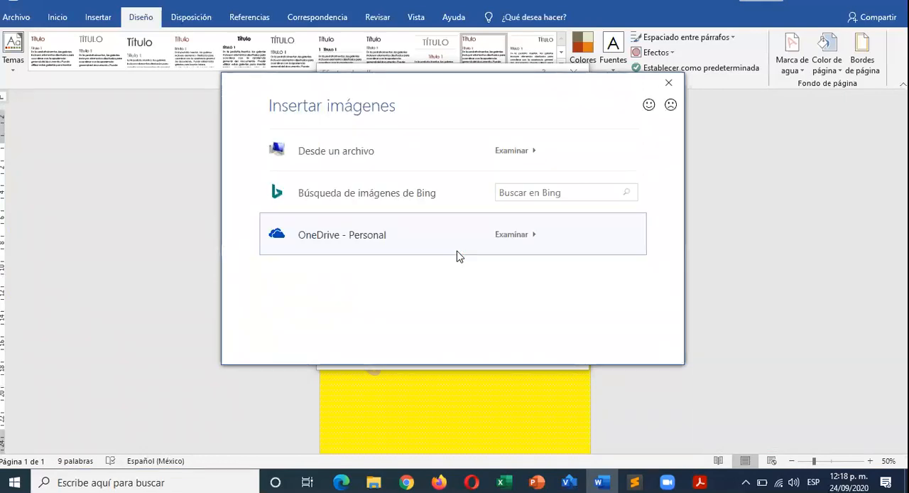
{"action": "left_click", "coordinate": [377, 155]}
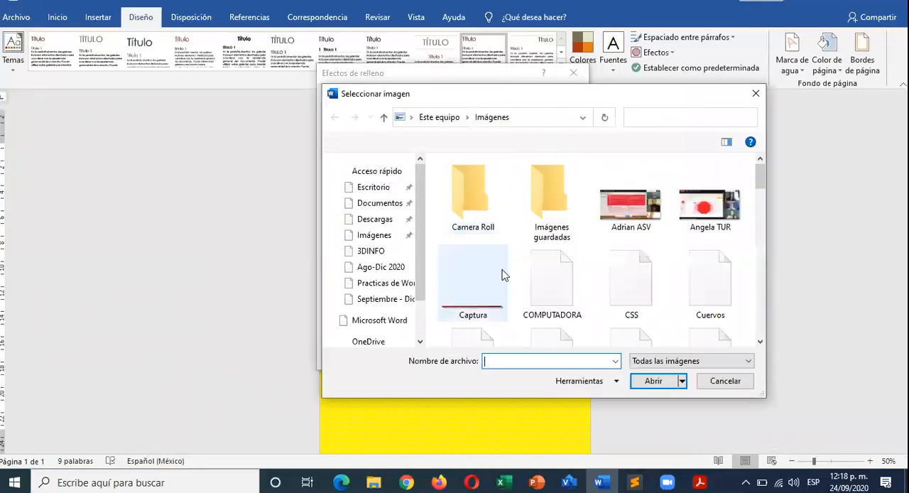
{"action": "left_click", "coordinate": [710, 288]}
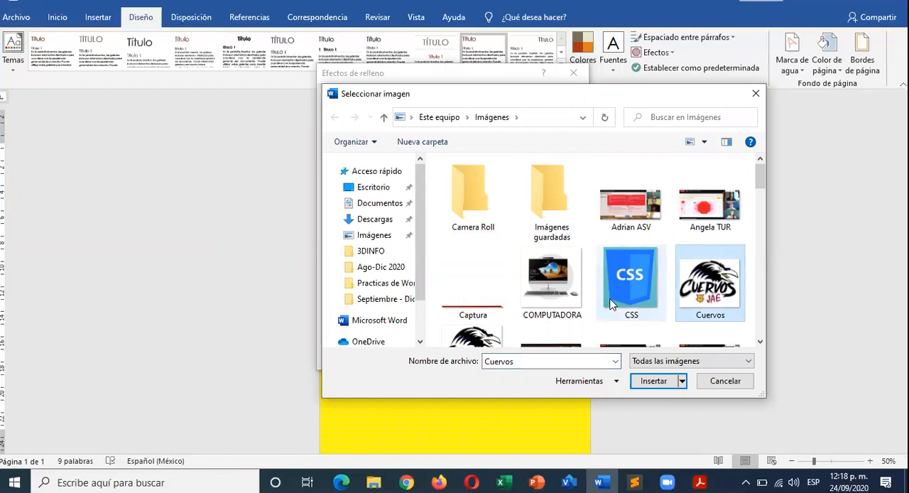
{"action": "scroll", "coordinate": [611, 304], "scroll_direction": "down", "scroll_amount": 1}
{"action": "scroll", "coordinate": [611, 304], "scroll_direction": "down", "scroll_amount": 1}
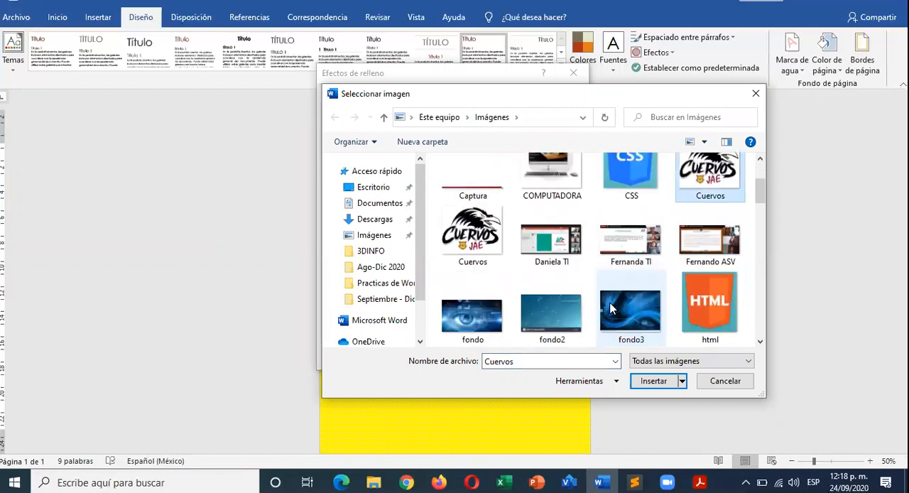
{"action": "left_click", "coordinate": [652, 381]}
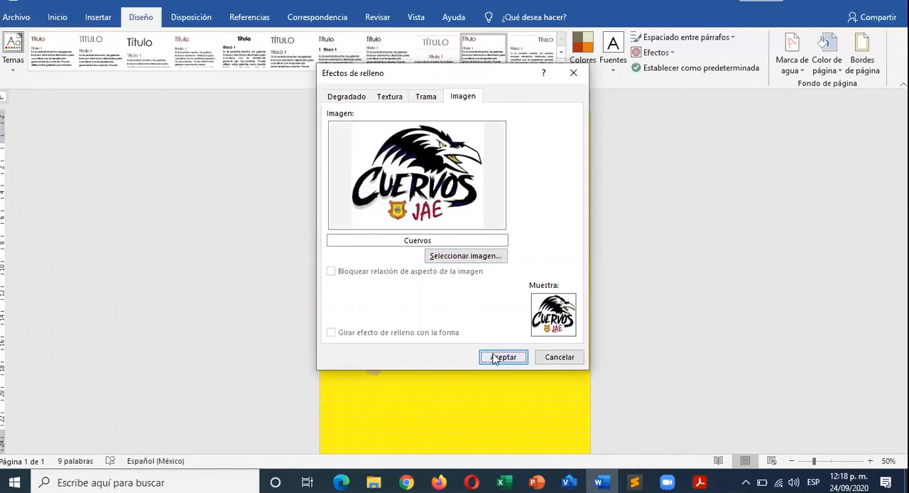
{"action": "left_click", "coordinate": [501, 358]}
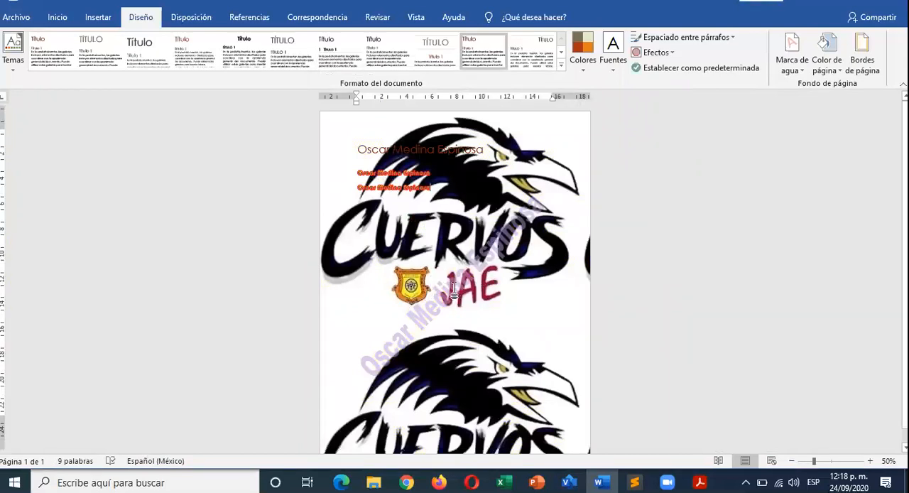
{"action": "scroll", "coordinate": [440, 315], "scroll_direction": "down", "scroll_amount": 1}
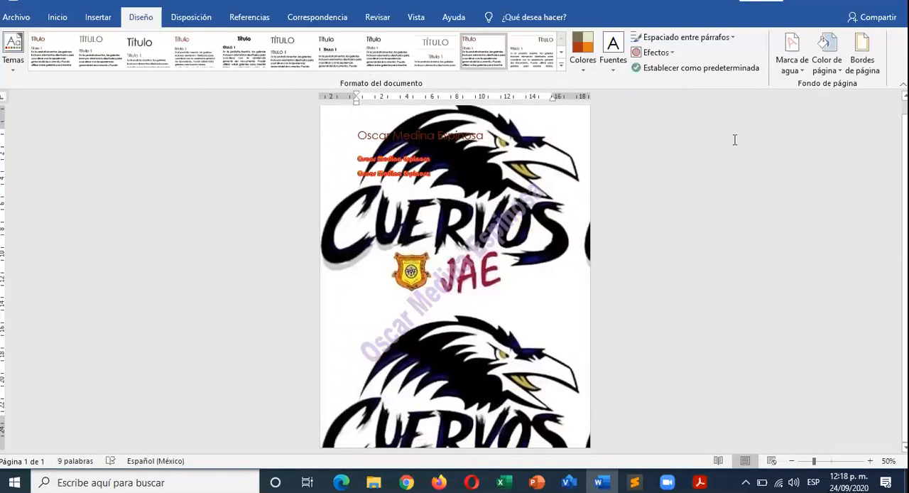
- Search Bing for "bosques" images to use as the page background's picture fill
{"action": "left_click", "coordinate": [826, 52]}
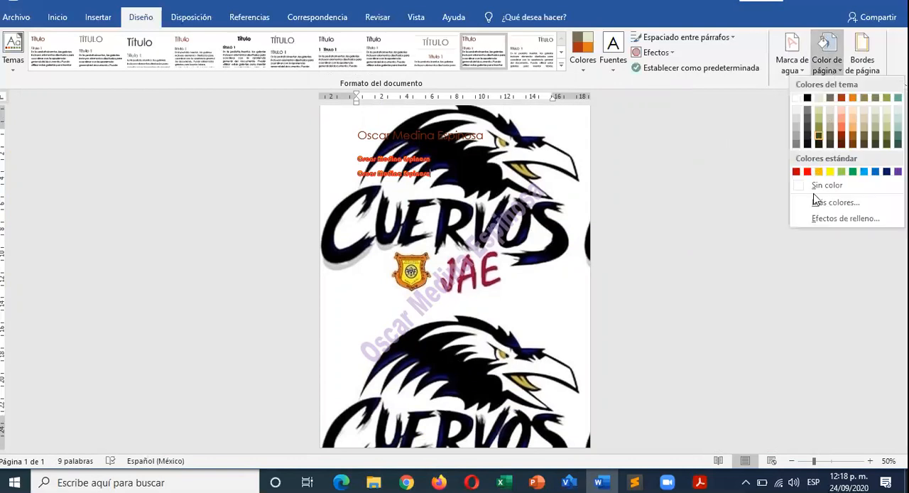
{"action": "left_click", "coordinate": [823, 220]}
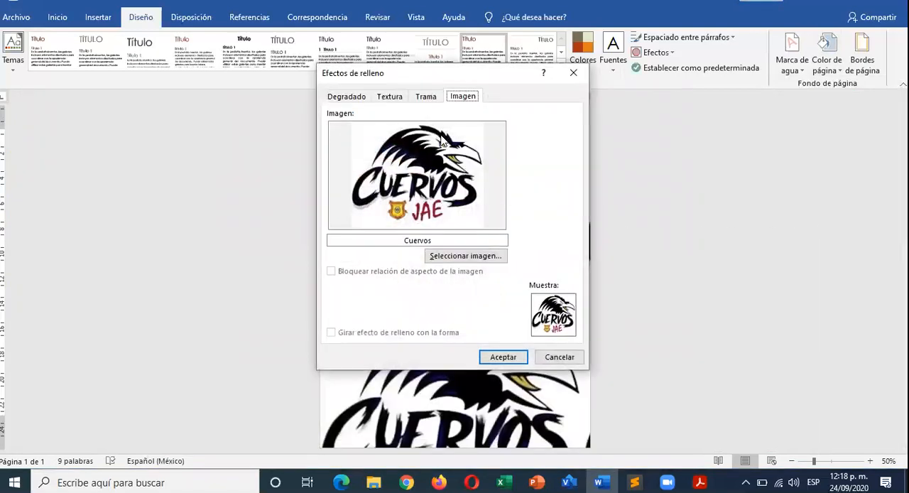
{"action": "left_click", "coordinate": [449, 260]}
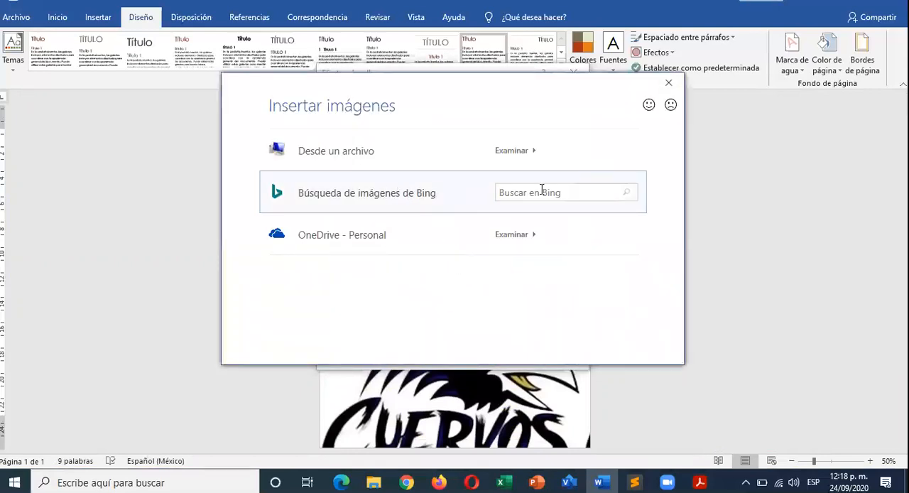
{"action": "left_click", "coordinate": [545, 189]}
{"action": "key", "text": "BackSpace"}
{"action": "key", "text": "BackSpace"}
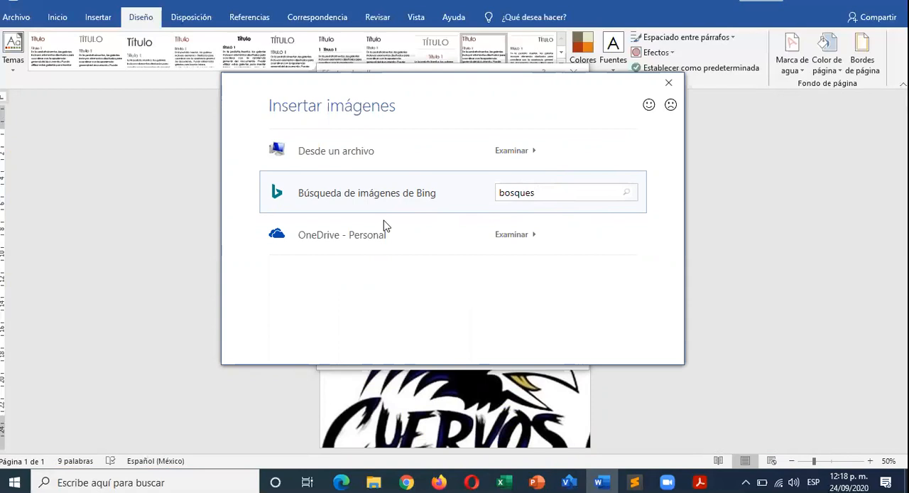
{"action": "key", "text": "Return"}
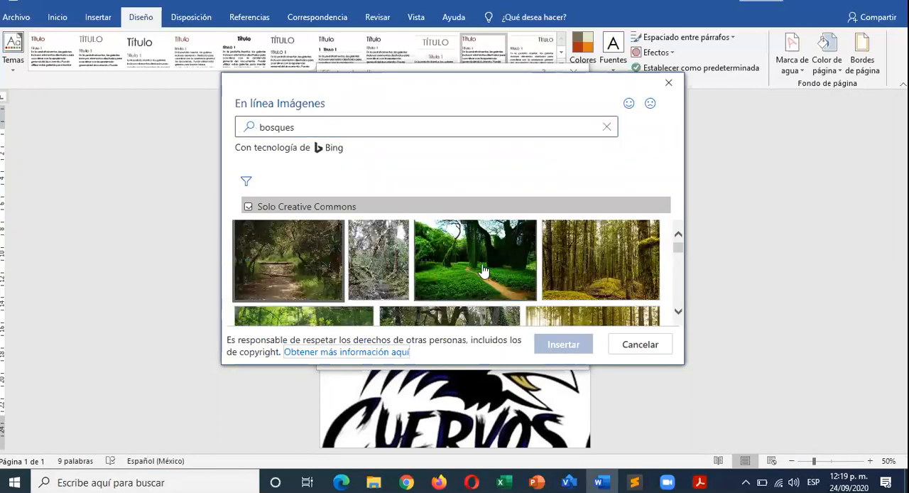
- Insert the green forest picture with the sandy path, Bosque_de_La_Habana_09, and apply it as the page background
{"action": "left_click", "coordinate": [481, 270]}
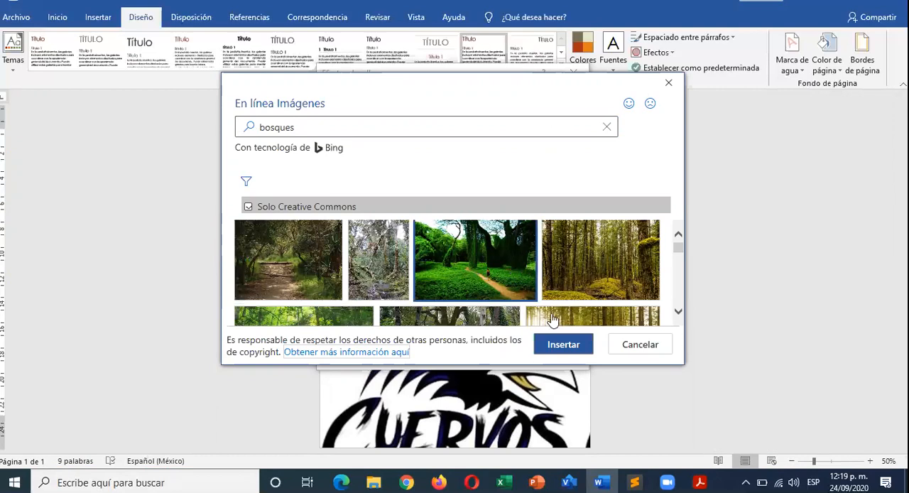
{"action": "left_click", "coordinate": [568, 346]}
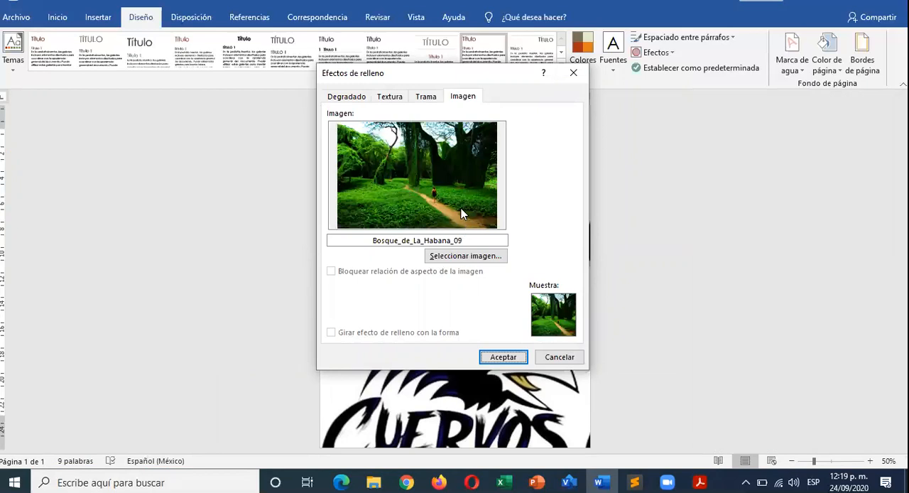
{"action": "left_click", "coordinate": [504, 357]}
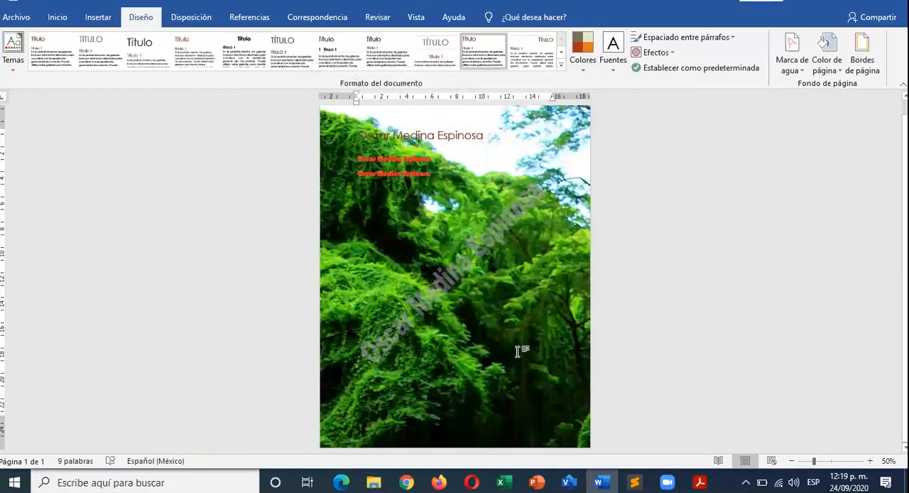
- Examine how the forest picture fills the page and review its fill effect settings without changing them
{"action": "scroll", "coordinate": [384, 348], "scroll_direction": "up", "scroll_amount": 1}
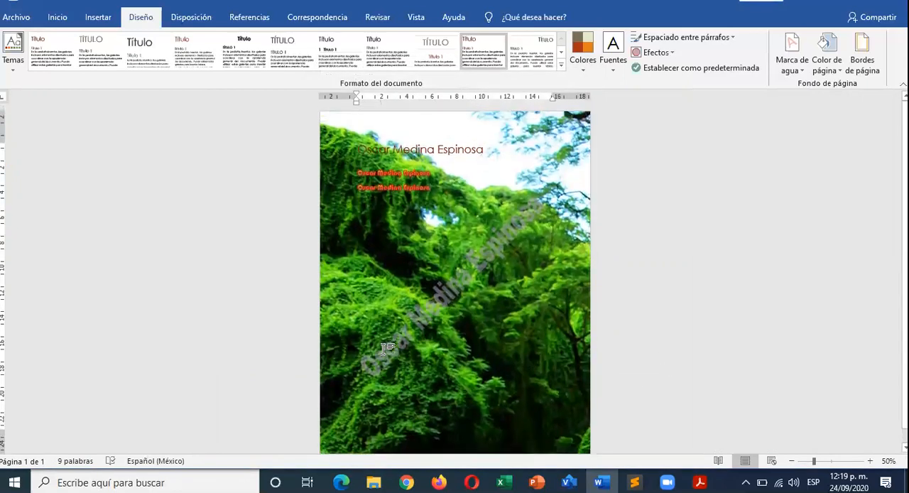
{"action": "scroll", "coordinate": [384, 348], "scroll_direction": "down", "scroll_amount": 1}
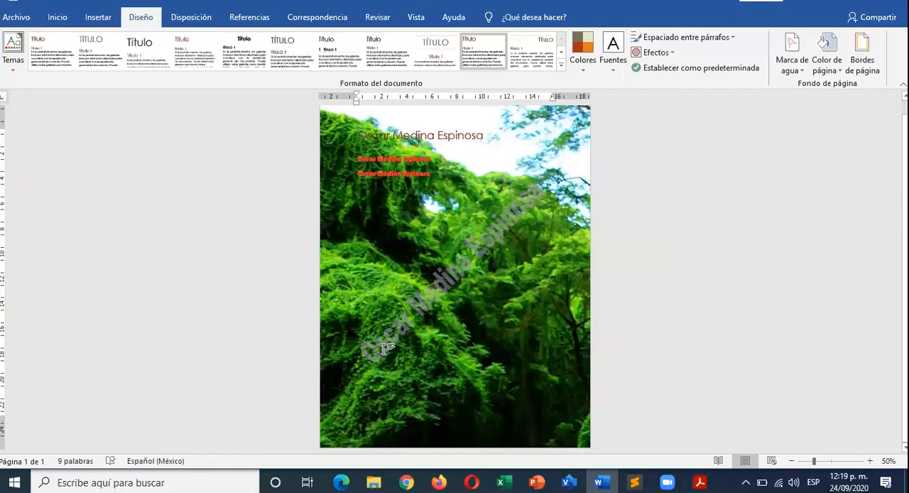
{"action": "scroll", "coordinate": [383, 349], "scroll_direction": "up", "scroll_amount": 1}
{"action": "scroll", "coordinate": [384, 349], "scroll_direction": "down", "scroll_amount": 1}
{"action": "scroll", "coordinate": [384, 348], "scroll_direction": "up", "scroll_amount": 1}
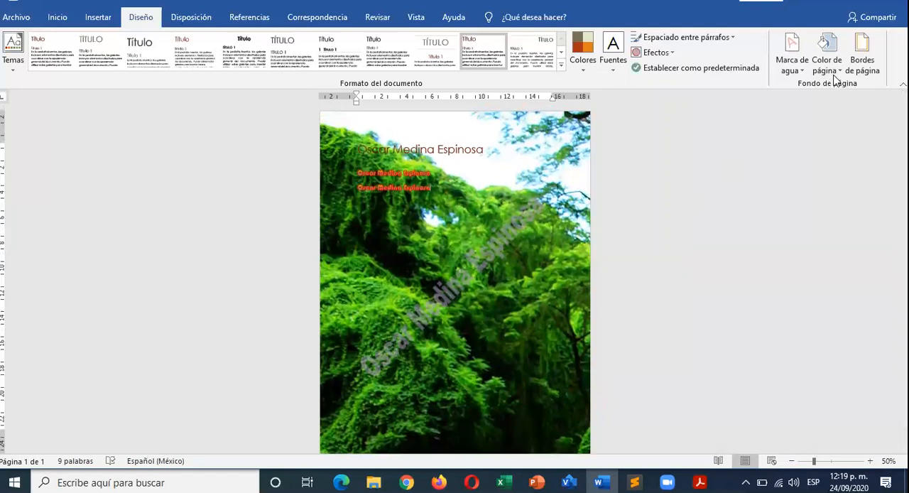
{"action": "left_click", "coordinate": [826, 53]}
{"action": "left_click", "coordinate": [846, 219]}
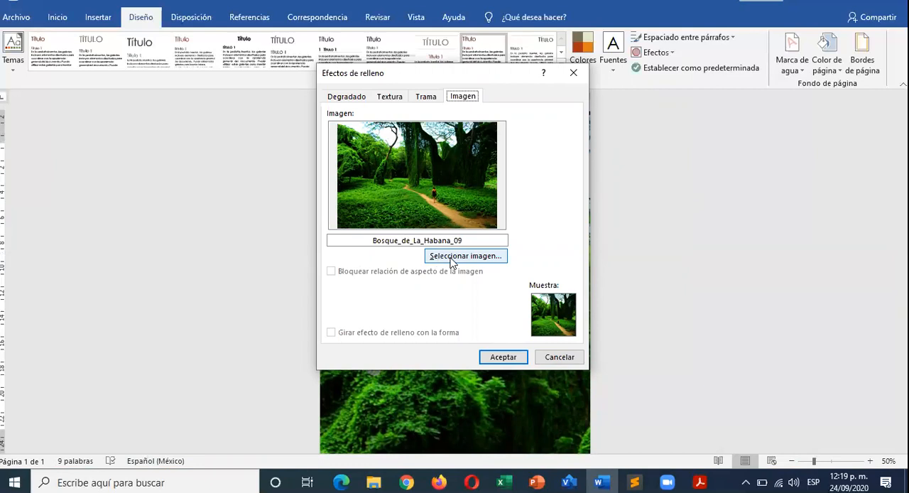
{"action": "left_click", "coordinate": [514, 357]}
{"action": "scroll", "coordinate": [499, 287], "scroll_direction": "down", "scroll_amount": 1}
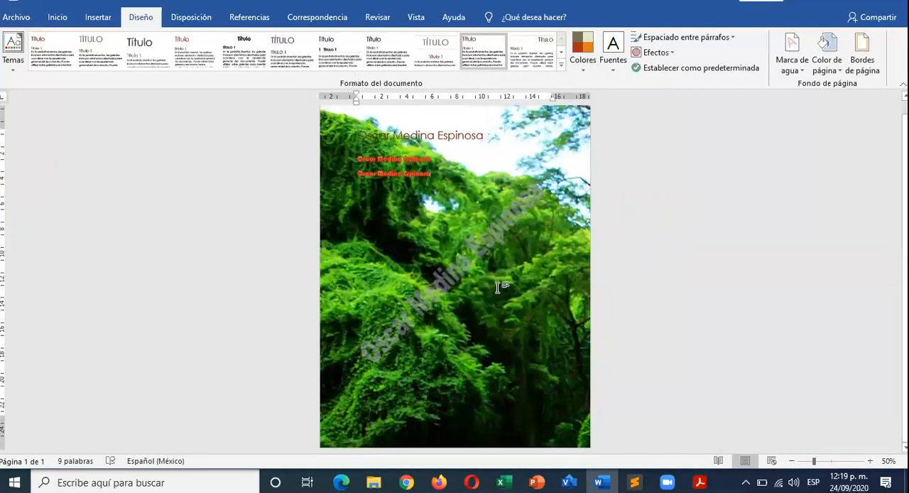
{"action": "scroll", "coordinate": [500, 287], "scroll_direction": "up", "scroll_amount": 1}
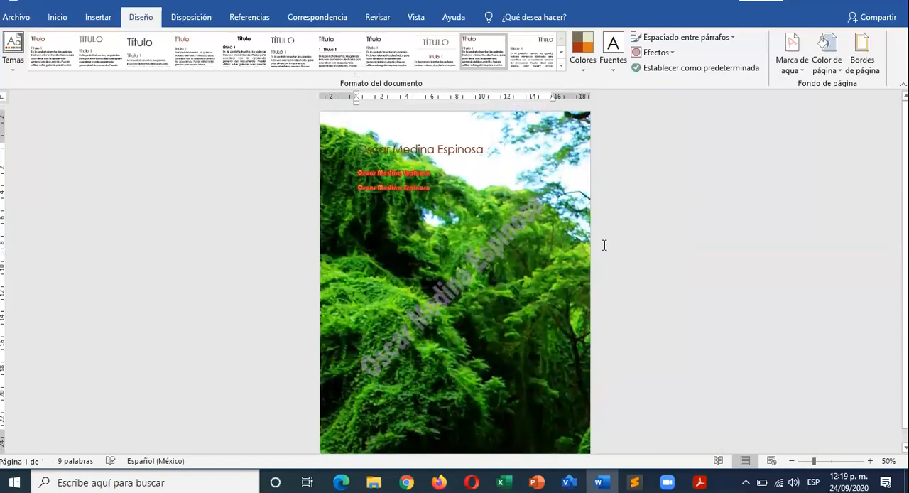
- Add a 3 pto box page border with a triple line, thick in the middle, to the whole document
{"action": "left_click", "coordinate": [863, 65]}
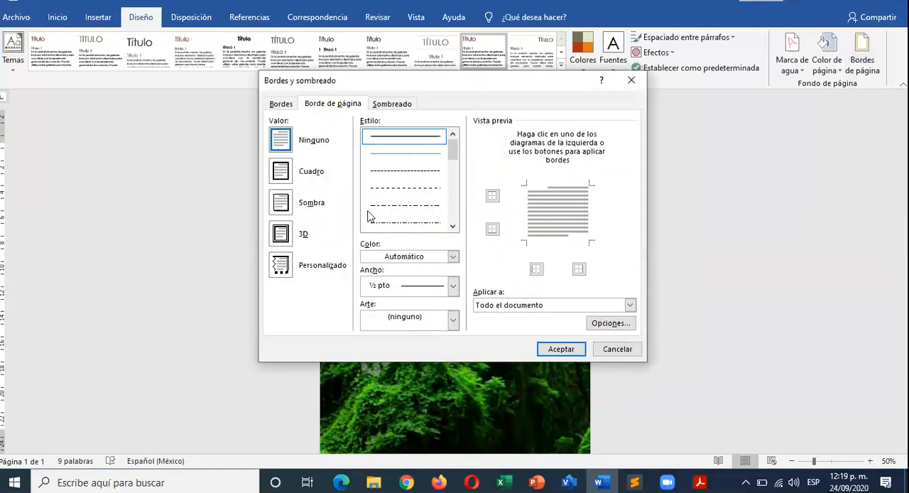
{"action": "left_click_drag", "start_coordinate": [458, 159], "coordinate": [455, 178]}
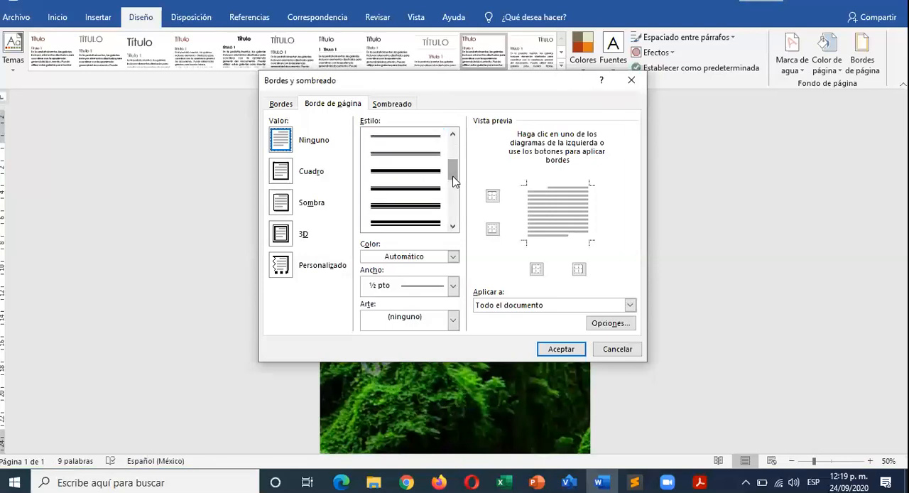
{"action": "left_click", "coordinate": [424, 205]}
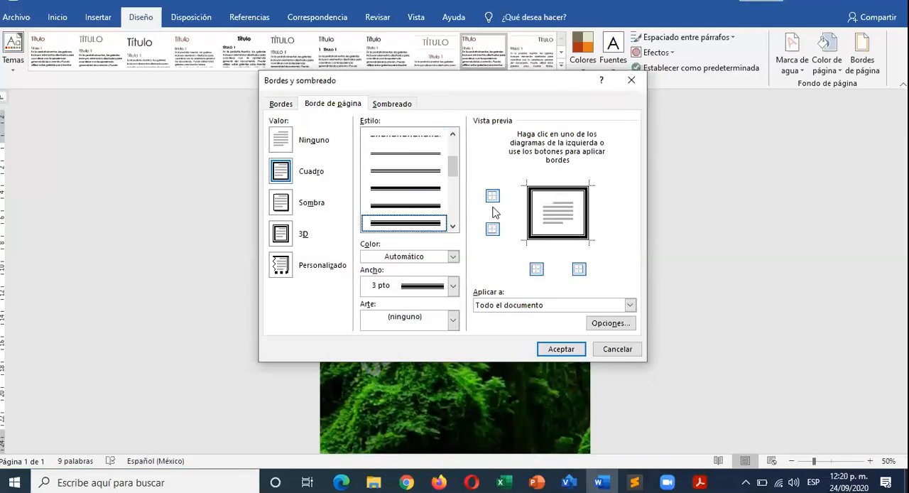
{"action": "left_click", "coordinate": [565, 350]}
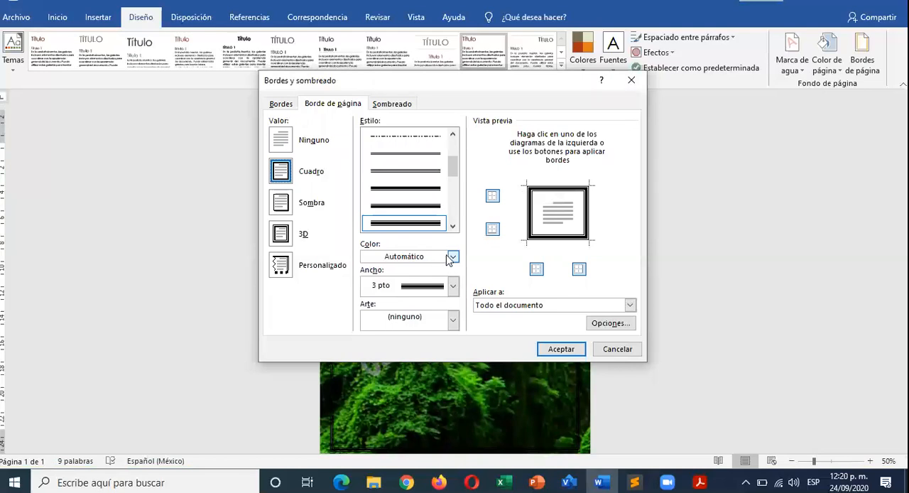
- Change the page border color to standard light blue
{"action": "left_click", "coordinate": [453, 257]}
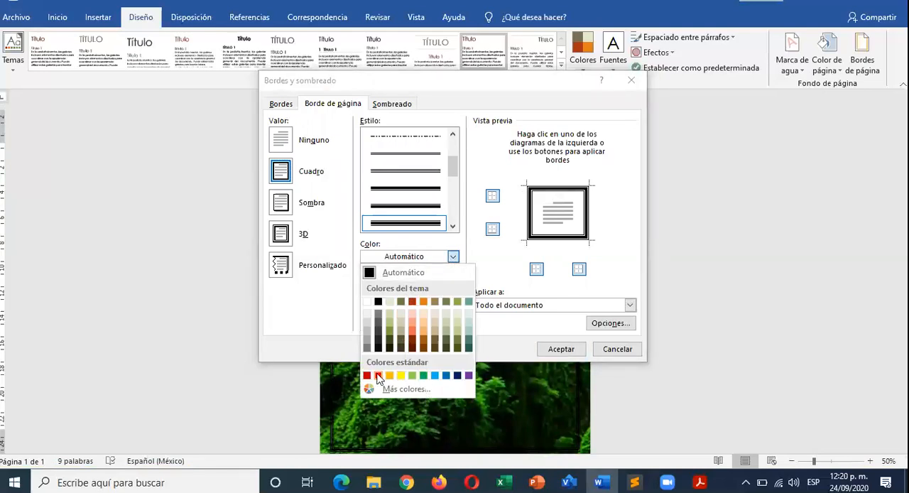
{"action": "left_click", "coordinate": [434, 376]}
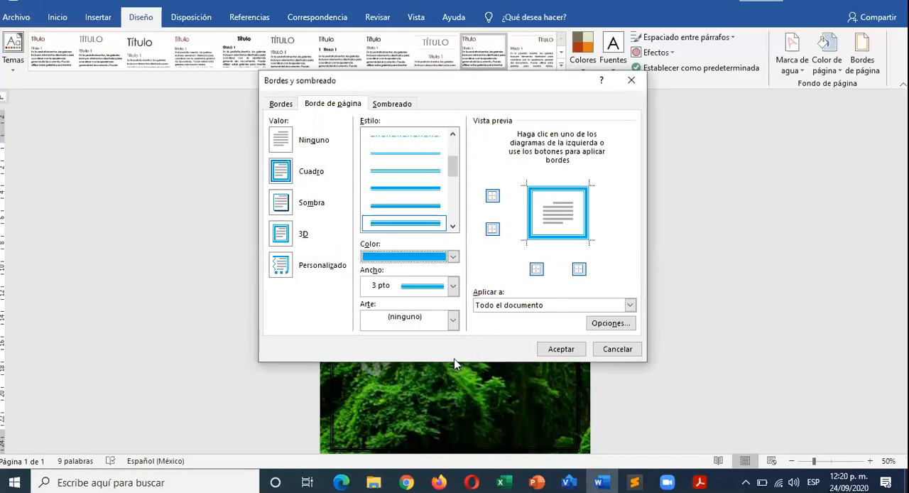
{"action": "left_click", "coordinate": [552, 348]}
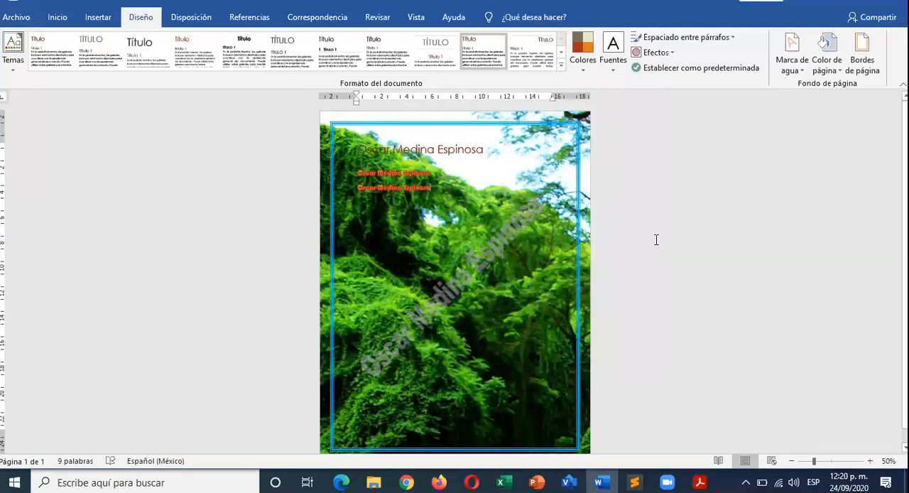
- Set the page border width to 6 pto
{"action": "left_click", "coordinate": [862, 62]}
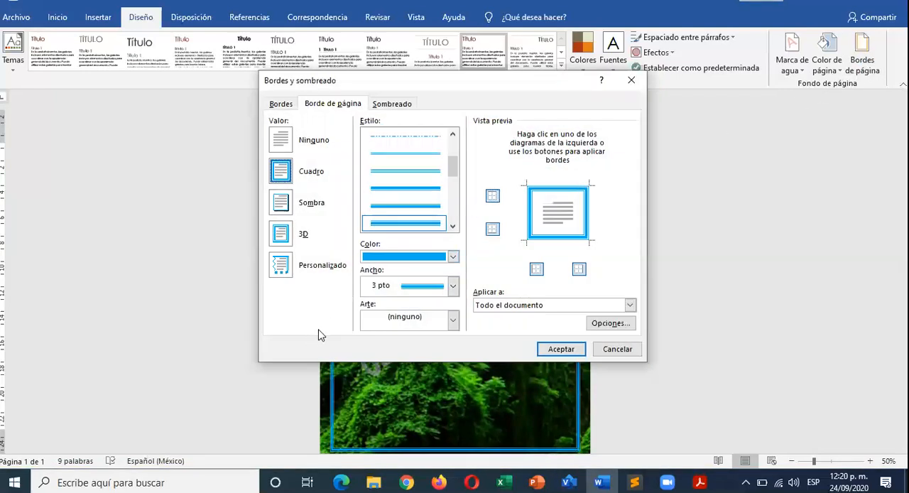
{"action": "left_click", "coordinate": [454, 286]}
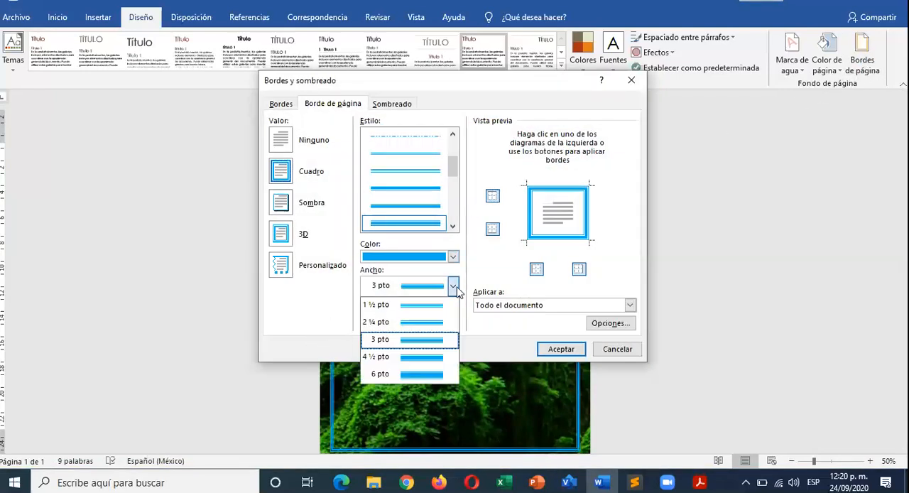
{"action": "left_click", "coordinate": [422, 375]}
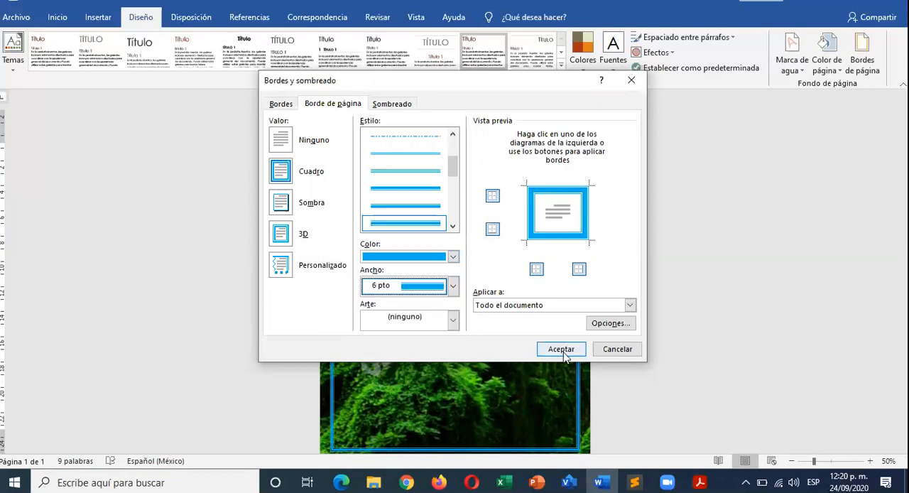
{"action": "left_click", "coordinate": [560, 349]}
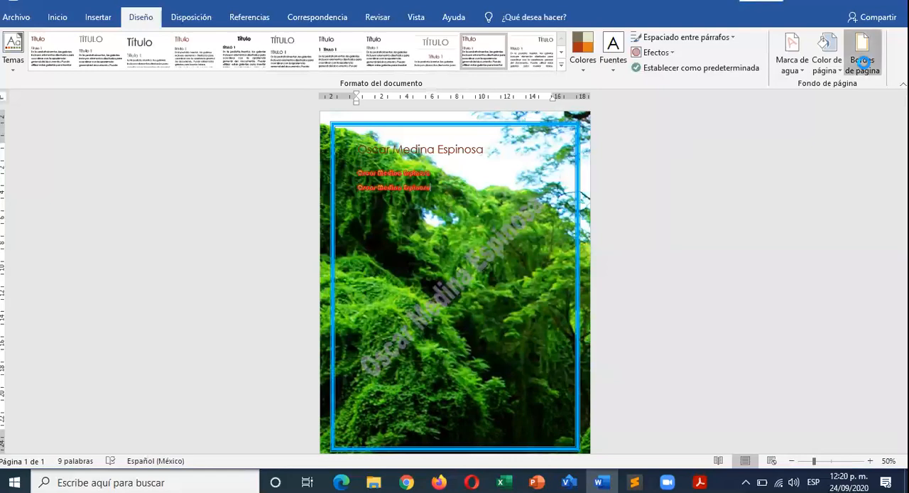
- Browse the art border designs and apply the interlaced woven pattern as the page border
{"action": "left_click", "coordinate": [863, 62]}
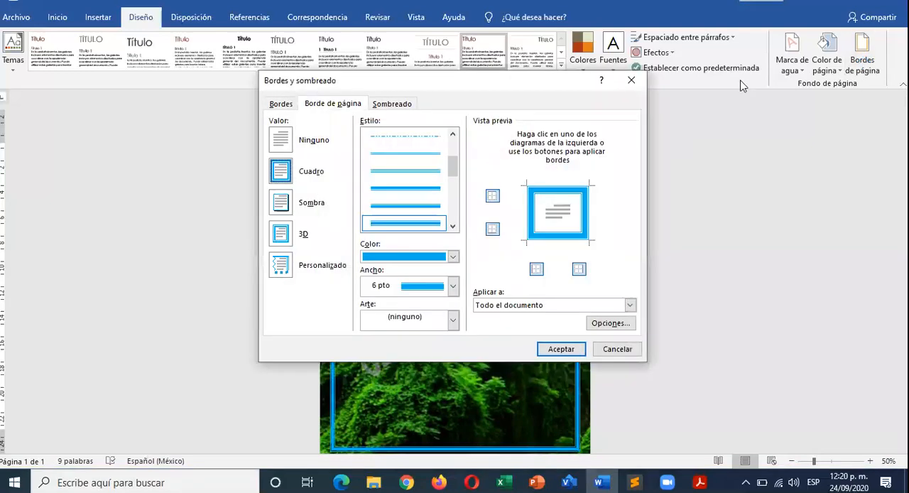
{"action": "left_click", "coordinate": [453, 322]}
{"action": "left_click_drag", "start_coordinate": [458, 353], "coordinate": [452, 365]}
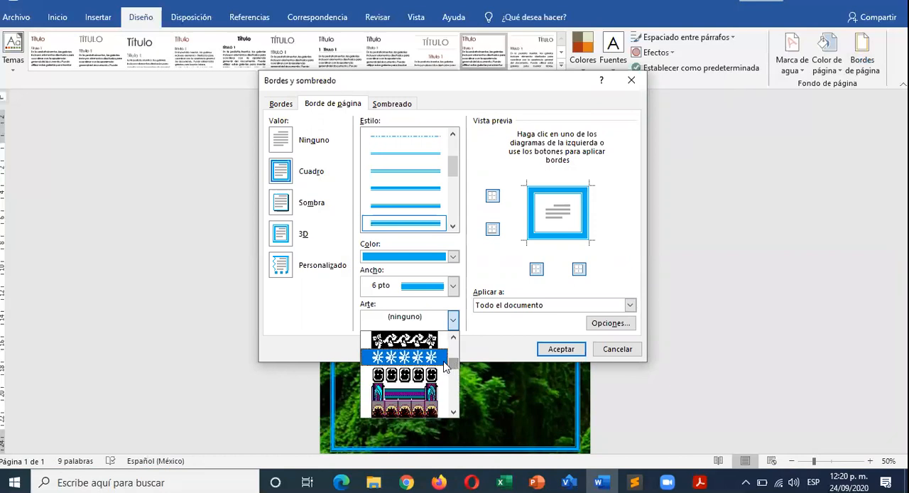
{"action": "left_click", "coordinate": [454, 415]}
{"action": "left_click", "coordinate": [453, 414]}
{"action": "left_click", "coordinate": [454, 414]}
{"action": "left_click", "coordinate": [453, 413]}
{"action": "left_click", "coordinate": [454, 414]}
{"action": "left_click", "coordinate": [453, 412]}
{"action": "left_click", "coordinate": [453, 412]}
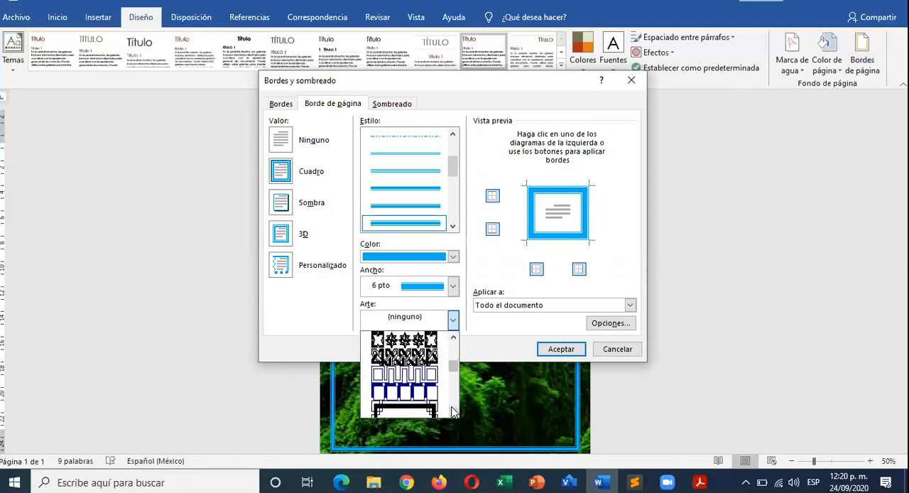
{"action": "left_click", "coordinate": [414, 358]}
{"action": "left_click", "coordinate": [561, 349]}
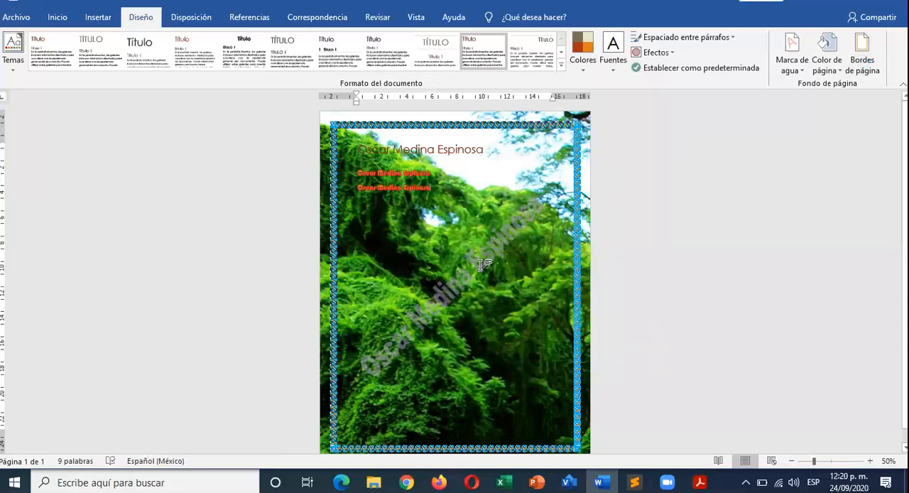
- Inspect the art border at 130% zoom and add blank lines below the text until a second page begins
{"action": "scroll", "coordinate": [481, 265], "scroll_direction": "up", "scroll_amount": 8, "text": "ctrl"}
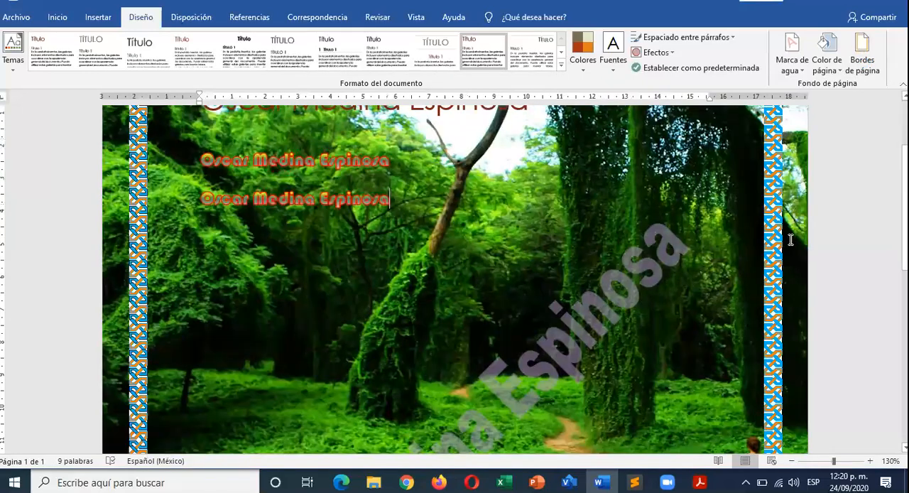
{"action": "scroll", "coordinate": [675, 256], "scroll_direction": "up", "scroll_amount": 3}
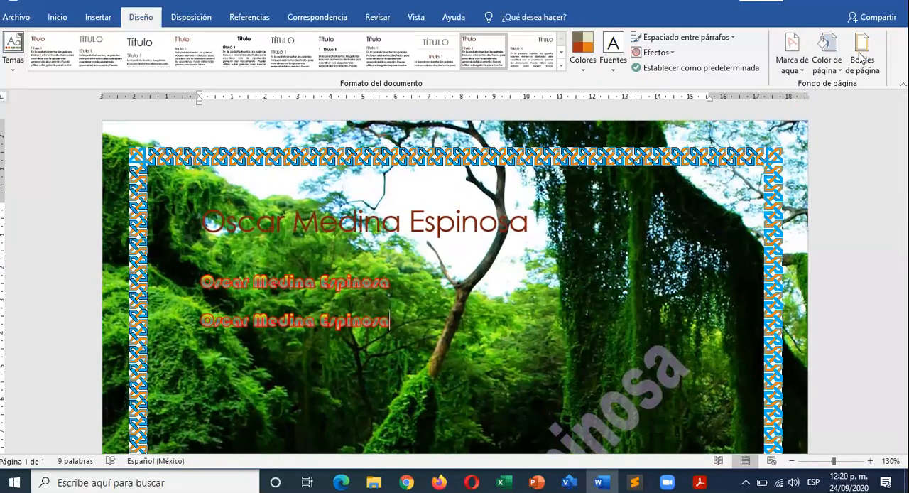
{"action": "scroll", "coordinate": [298, 206], "scroll_direction": "down", "scroll_amount": 10}
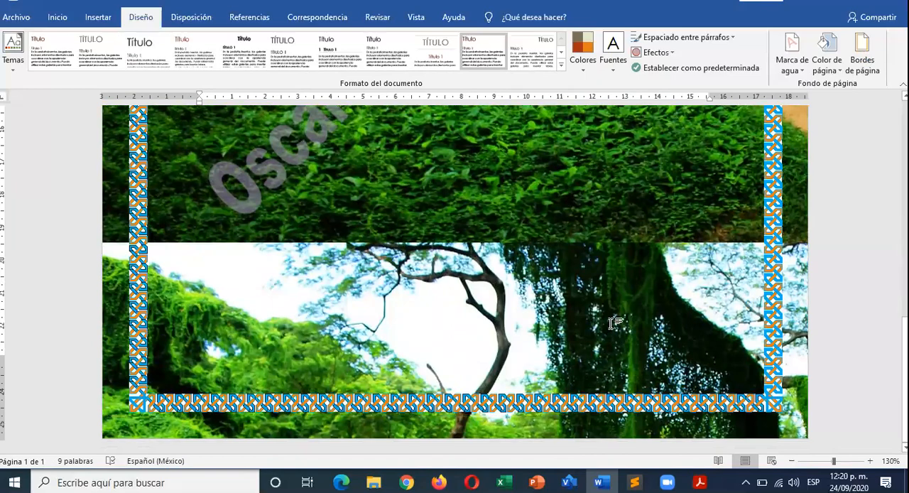
{"action": "scroll", "coordinate": [611, 323], "scroll_direction": "up", "scroll_amount": 10}
{"action": "scroll", "coordinate": [611, 323], "scroll_direction": "up", "scroll_amount": 3}
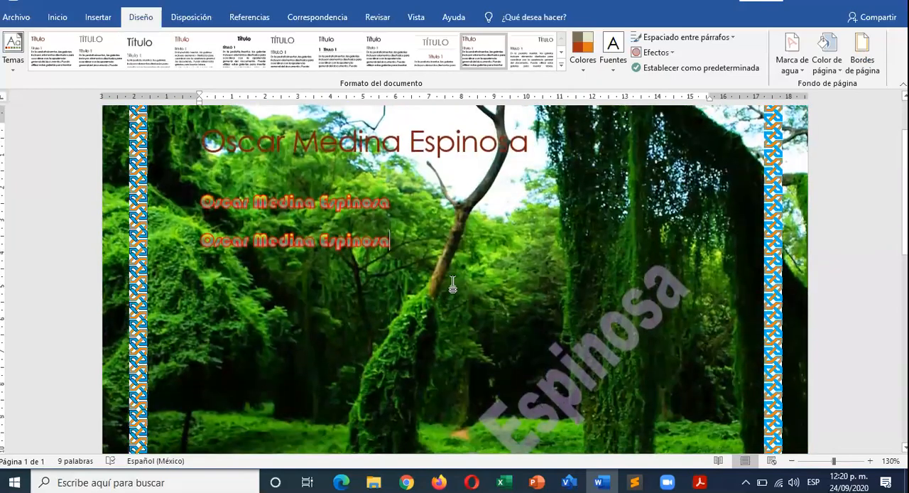
{"action": "scroll", "coordinate": [201, 398], "scroll_direction": "down", "scroll_amount": 10}
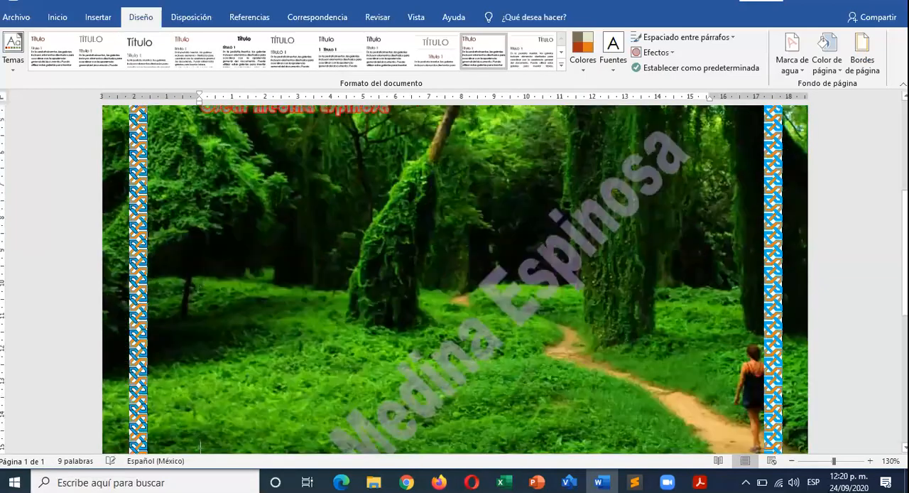
{"action": "scroll", "coordinate": [201, 429], "scroll_direction": "down", "scroll_amount": 10}
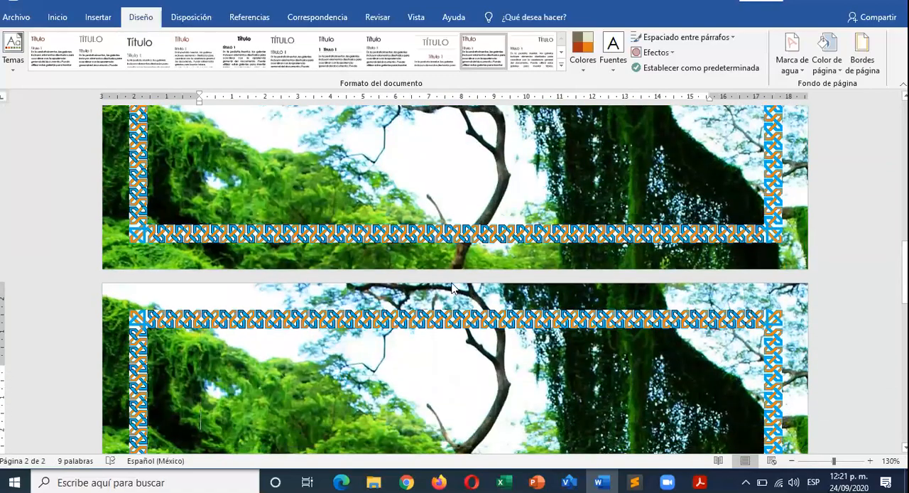
- Check the border where the two pages meet and the picture fill settings of the page background, leaving them unchanged
{"action": "scroll", "coordinate": [317, 298], "scroll_direction": "down", "scroll_amount": 3}
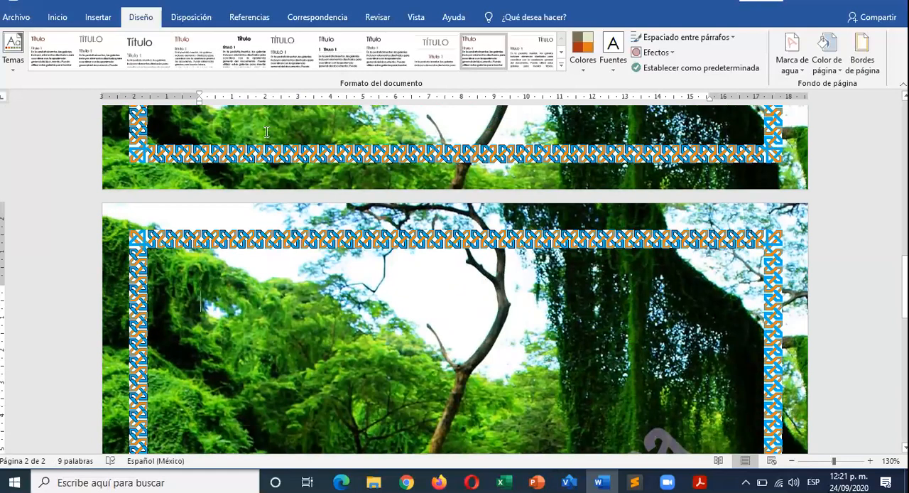
{"action": "scroll", "coordinate": [250, 272], "scroll_direction": "up", "scroll_amount": 4}
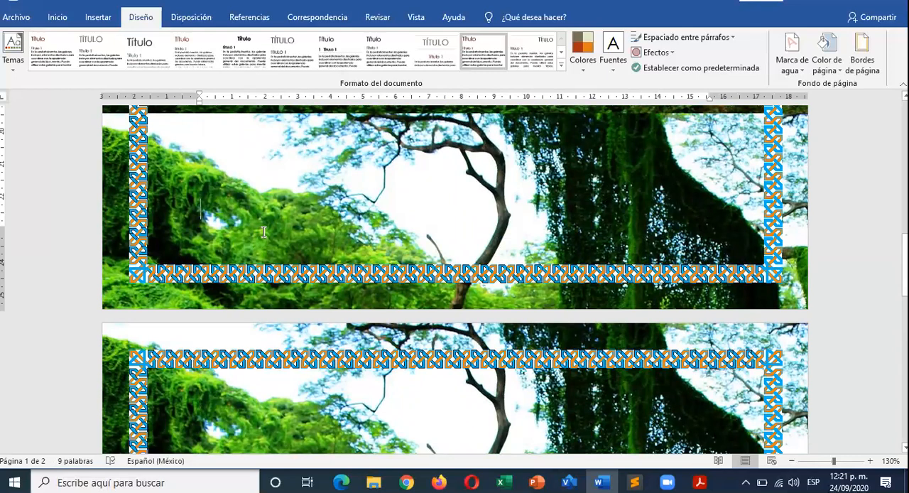
{"action": "left_click", "coordinate": [836, 74]}
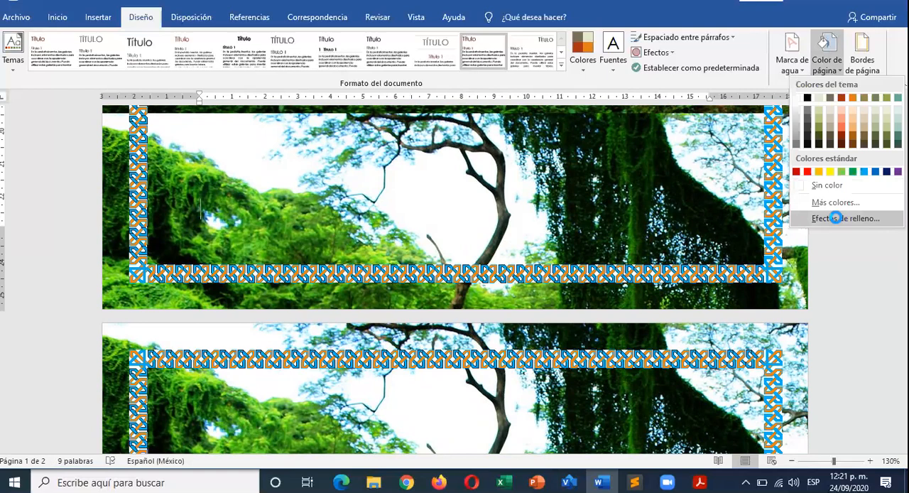
{"action": "left_click", "coordinate": [837, 218]}
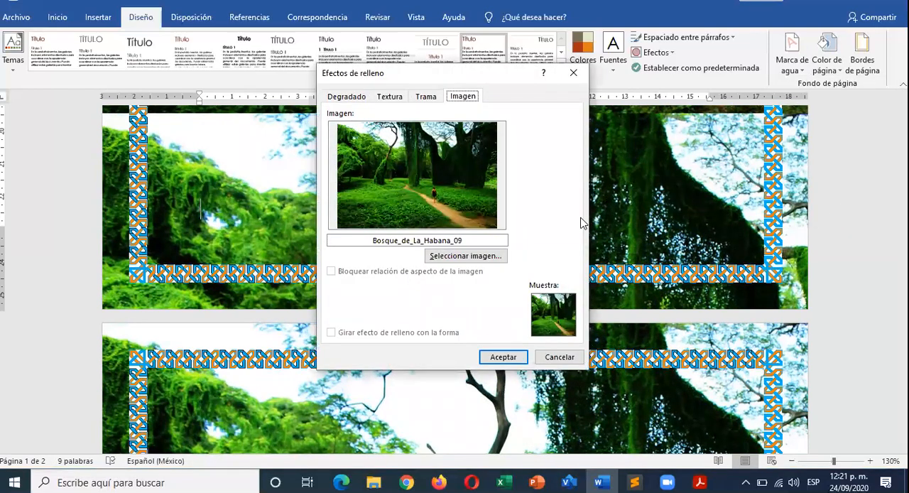
{"action": "left_click", "coordinate": [558, 356]}
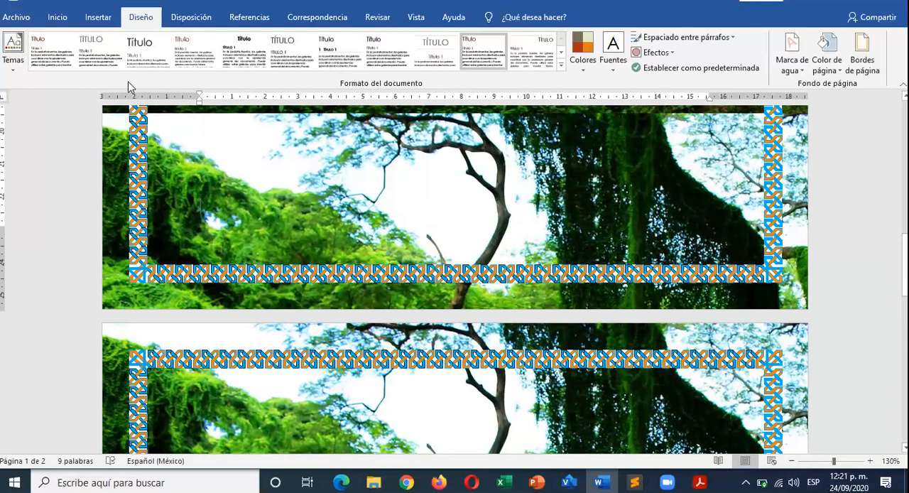
- Examine the background picture, watermark, art border and styled text across both pages of the document
{"action": "left_click", "coordinate": [192, 22]}
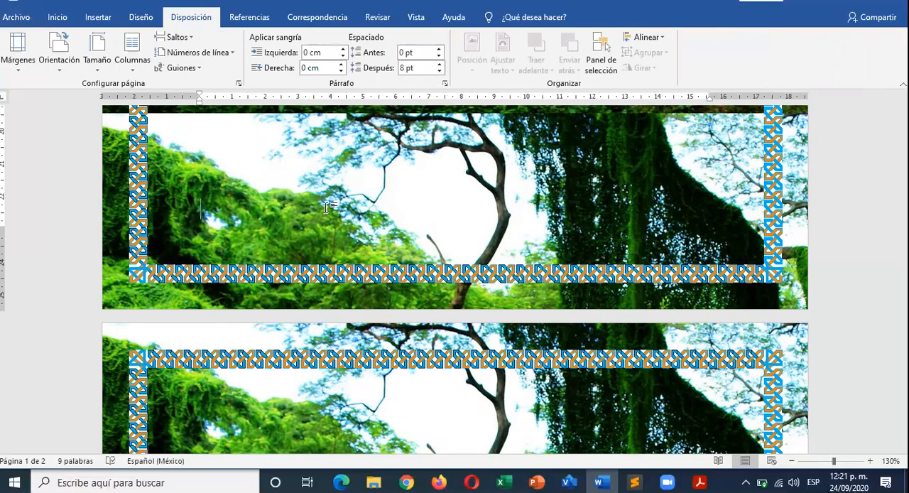
{"action": "scroll", "coordinate": [397, 306], "scroll_direction": "up", "scroll_amount": 10}
{"action": "scroll", "coordinate": [394, 322], "scroll_direction": "down", "scroll_amount": 10}
{"action": "scroll", "coordinate": [393, 322], "scroll_direction": "down", "scroll_amount": 10}
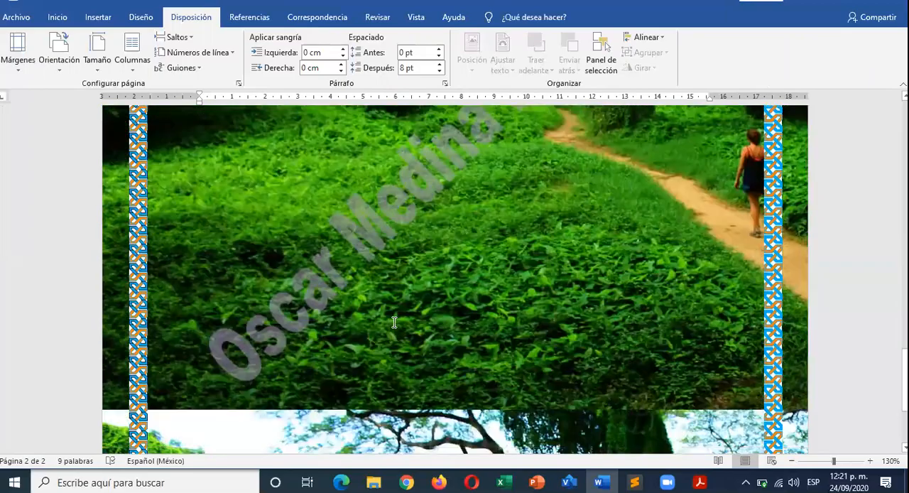
{"action": "scroll", "coordinate": [394, 322], "scroll_direction": "up", "scroll_amount": 8}
{"action": "scroll", "coordinate": [394, 322], "scroll_direction": "down", "scroll_amount": 8}
{"action": "scroll", "coordinate": [395, 322], "scroll_direction": "up", "scroll_amount": 6}
{"action": "scroll", "coordinate": [395, 323], "scroll_direction": "down", "scroll_amount": 2}
{"action": "scroll", "coordinate": [394, 323], "scroll_direction": "up", "scroll_amount": 2}
{"action": "scroll", "coordinate": [394, 322], "scroll_direction": "down", "scroll_amount": 5}
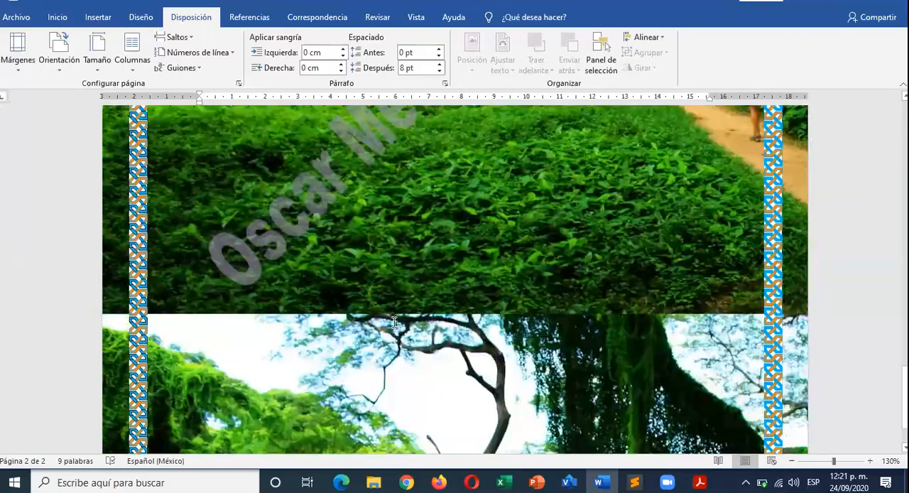
{"action": "scroll", "coordinate": [395, 323], "scroll_direction": "up", "scroll_amount": 9}
{"action": "scroll", "coordinate": [394, 322], "scroll_direction": "down", "scroll_amount": 6}
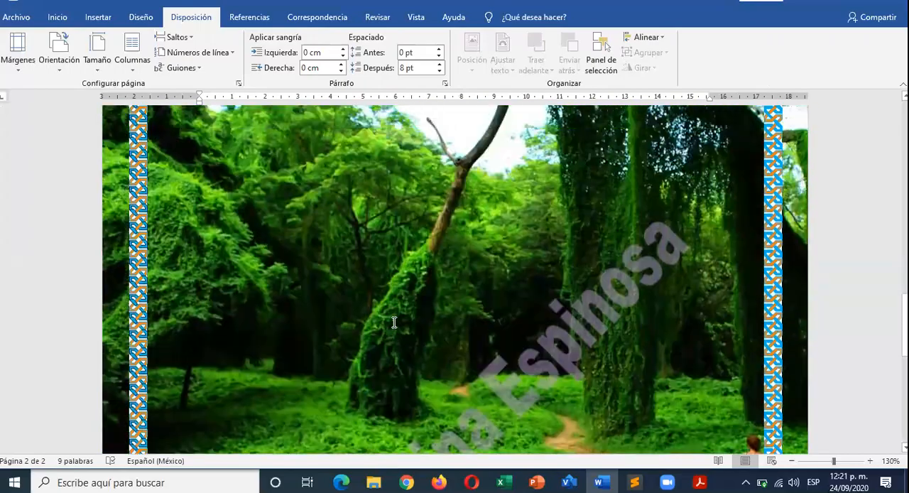
{"action": "scroll", "coordinate": [394, 322], "scroll_direction": "up", "scroll_amount": 7}
{"action": "scroll", "coordinate": [394, 322], "scroll_direction": "up", "scroll_amount": 3}
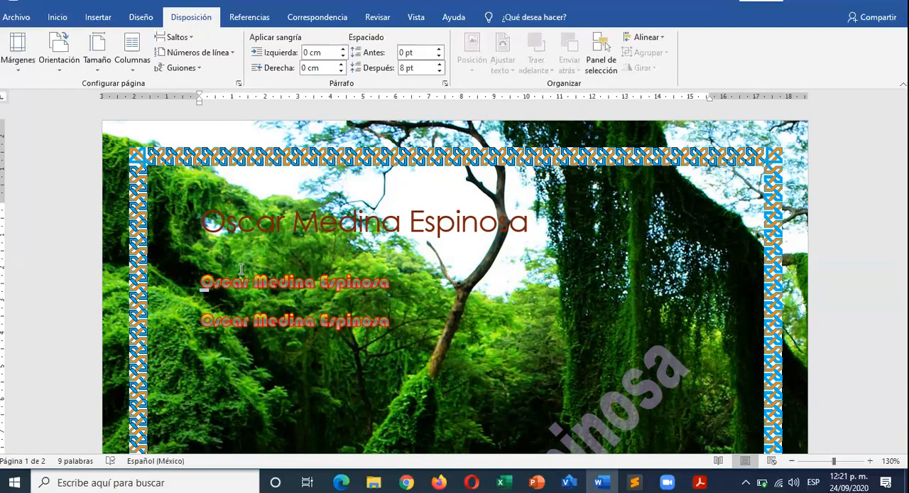
{"action": "scroll", "coordinate": [259, 328], "scroll_direction": "down", "scroll_amount": 10}
{"action": "scroll", "coordinate": [259, 329], "scroll_direction": "up", "scroll_amount": 10}
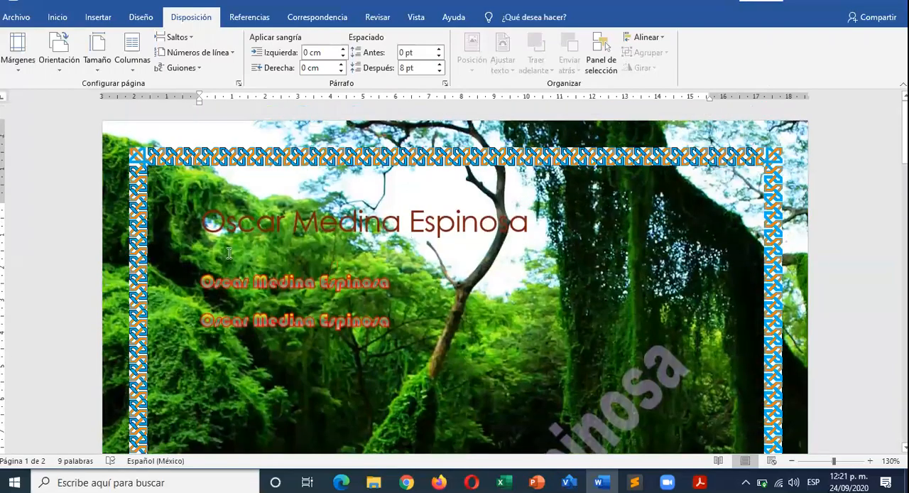
{"action": "scroll", "coordinate": [229, 253], "scroll_direction": "down", "scroll_amount": 2}
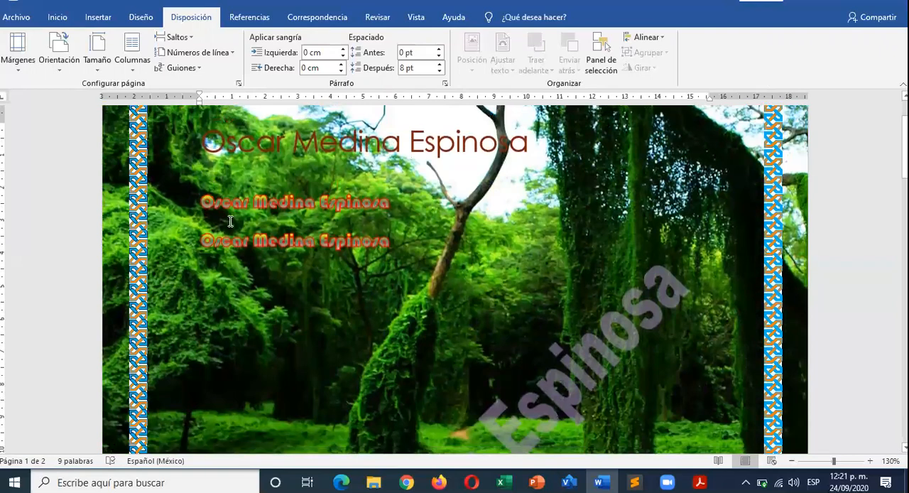
{"action": "scroll", "coordinate": [310, 387], "scroll_direction": "down", "scroll_amount": 8}
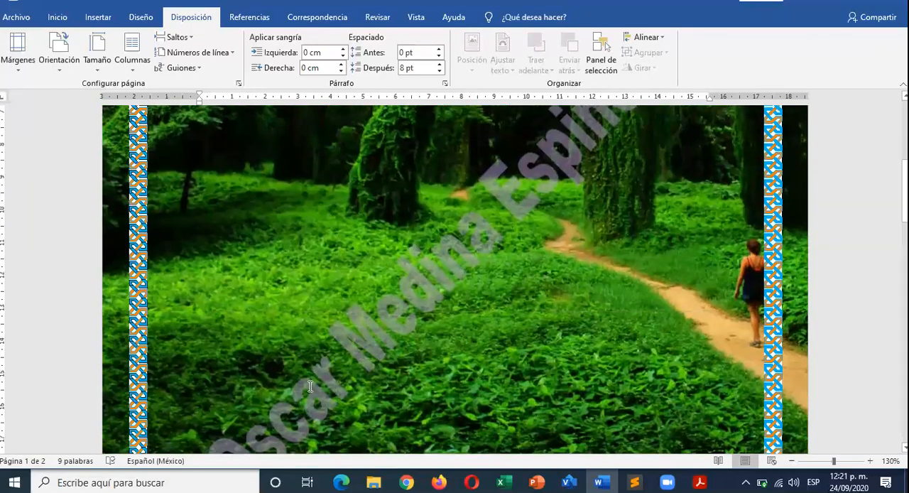
{"action": "scroll", "coordinate": [209, 290], "scroll_direction": "up", "scroll_amount": 3}
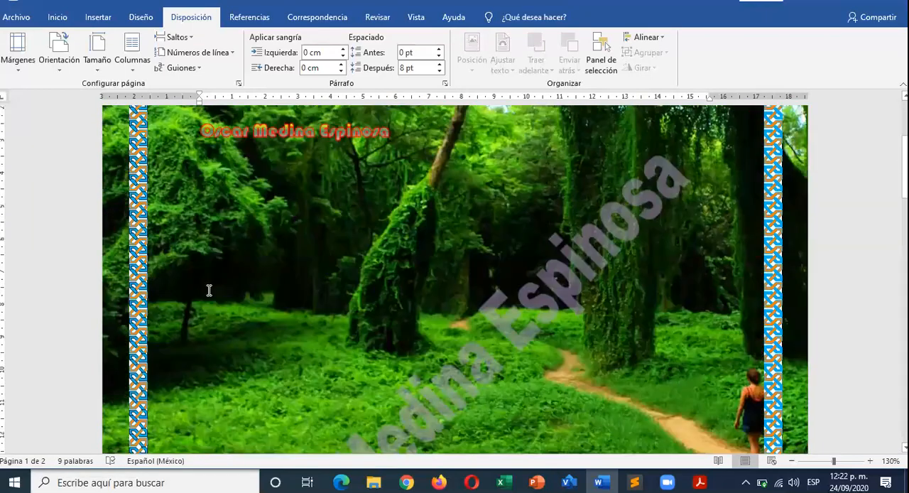
{"action": "scroll", "coordinate": [209, 290], "scroll_direction": "up", "scroll_amount": 5}
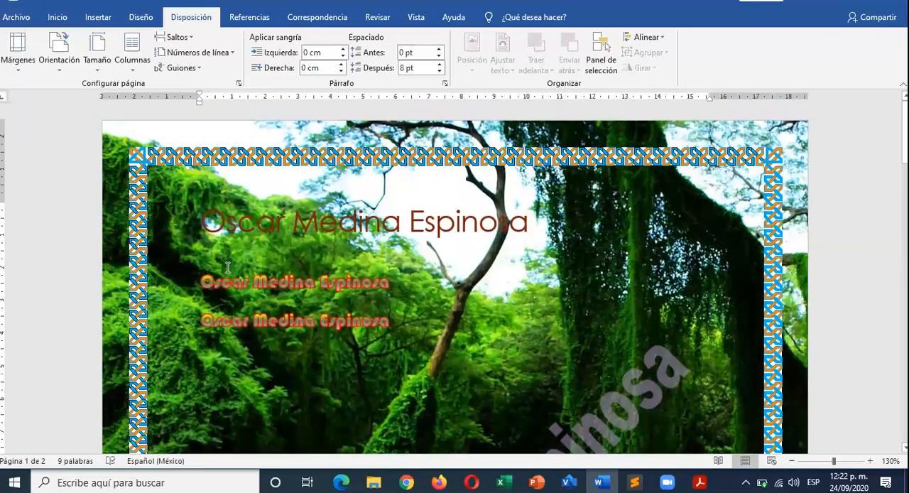
{"action": "scroll", "coordinate": [479, 246], "scroll_direction": "down", "scroll_amount": 8}
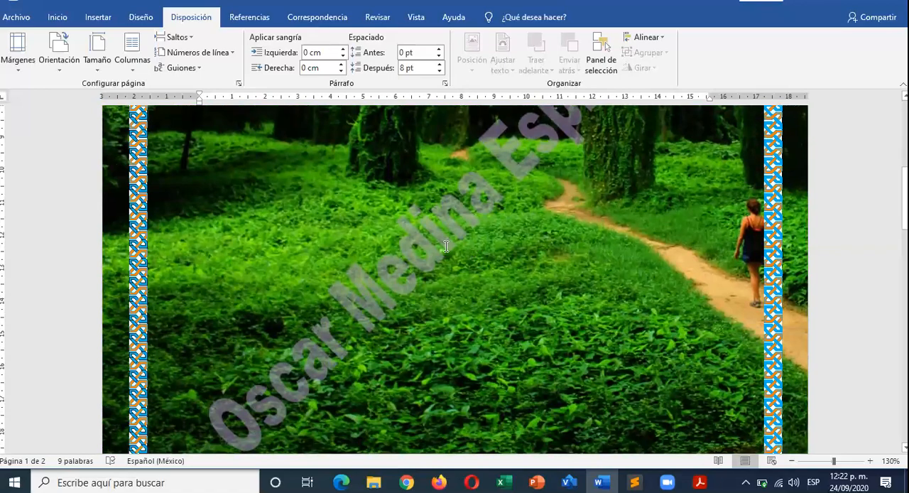
{"action": "scroll", "coordinate": [470, 316], "scroll_direction": "down", "scroll_amount": 5}
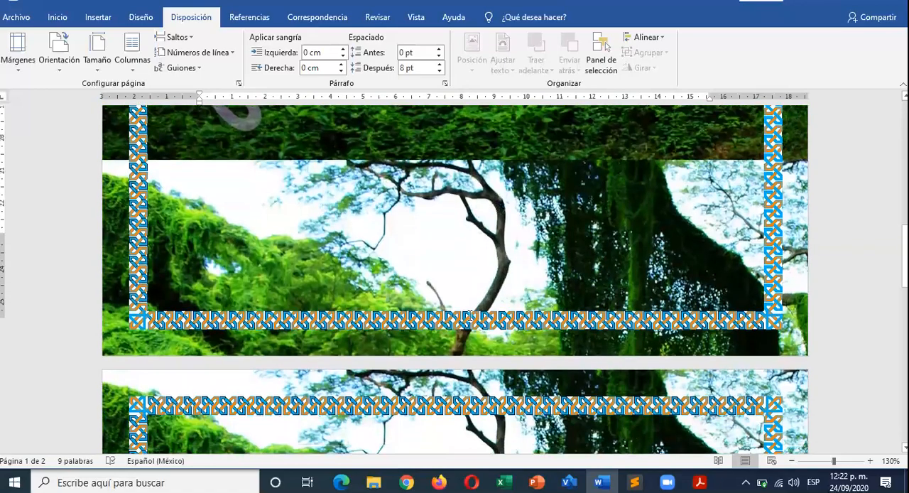
{"action": "scroll", "coordinate": [470, 316], "scroll_direction": "down", "scroll_amount": 7}
{"action": "scroll", "coordinate": [338, 251], "scroll_direction": "up", "scroll_amount": 1}
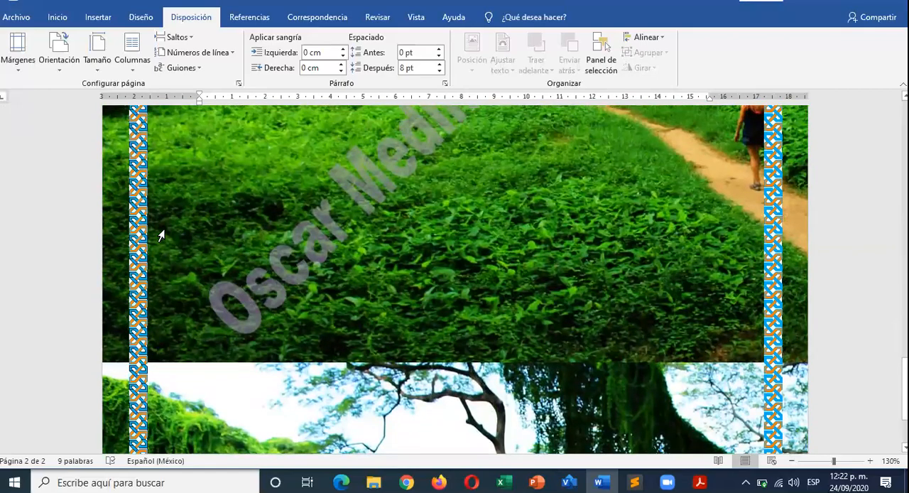
{"action": "scroll", "coordinate": [161, 235], "scroll_direction": "up", "scroll_amount": 10}
{"action": "scroll", "coordinate": [160, 235], "scroll_direction": "down", "scroll_amount": 8}
{"action": "scroll", "coordinate": [161, 236], "scroll_direction": "up", "scroll_amount": 7}
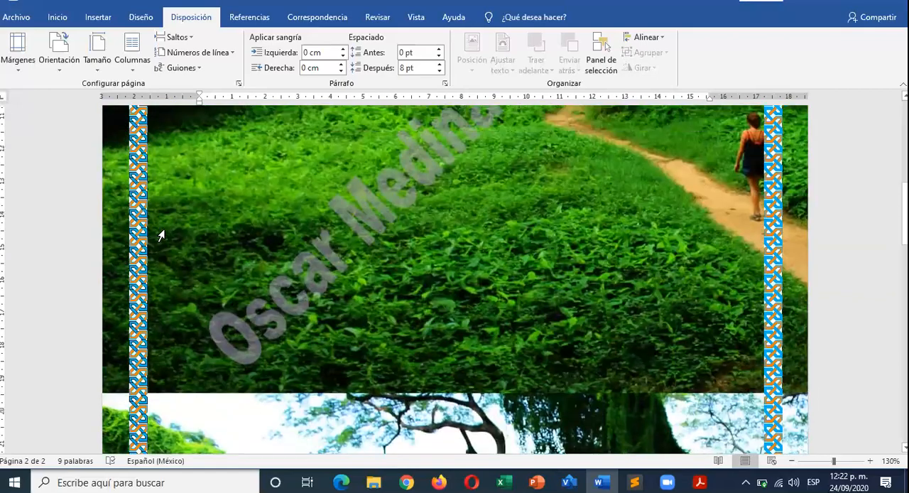
{"action": "scroll", "coordinate": [161, 235], "scroll_direction": "up", "scroll_amount": 5}
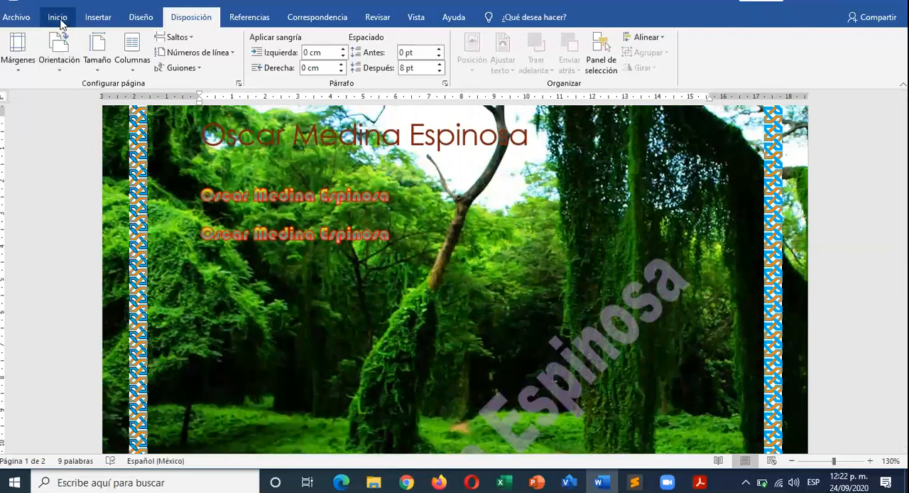
- Close the current document without saving its changes and create a new blank document
{"action": "left_click", "coordinate": [60, 19]}
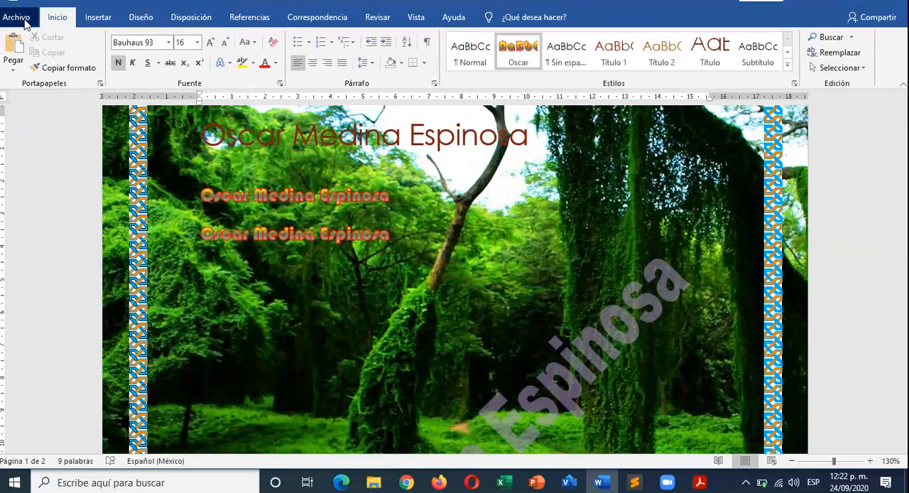
{"action": "left_click", "coordinate": [26, 21]}
{"action": "left_click", "coordinate": [47, 330]}
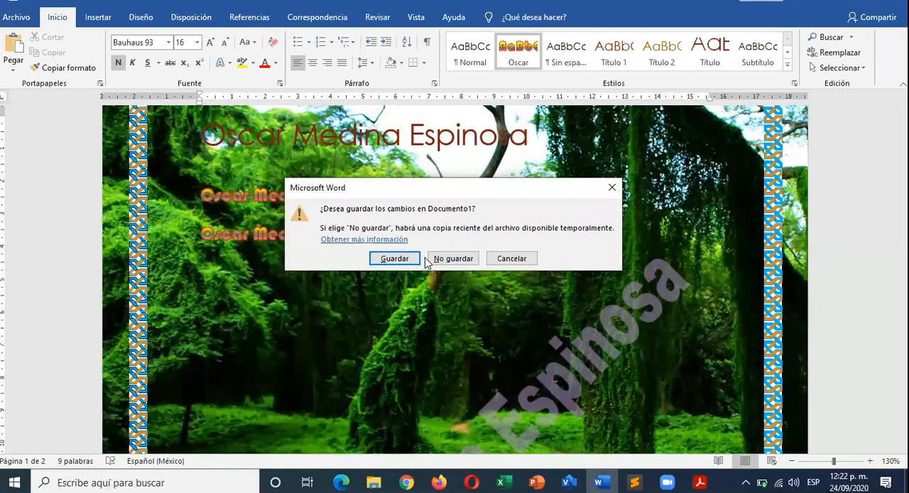
{"action": "left_click", "coordinate": [454, 258]}
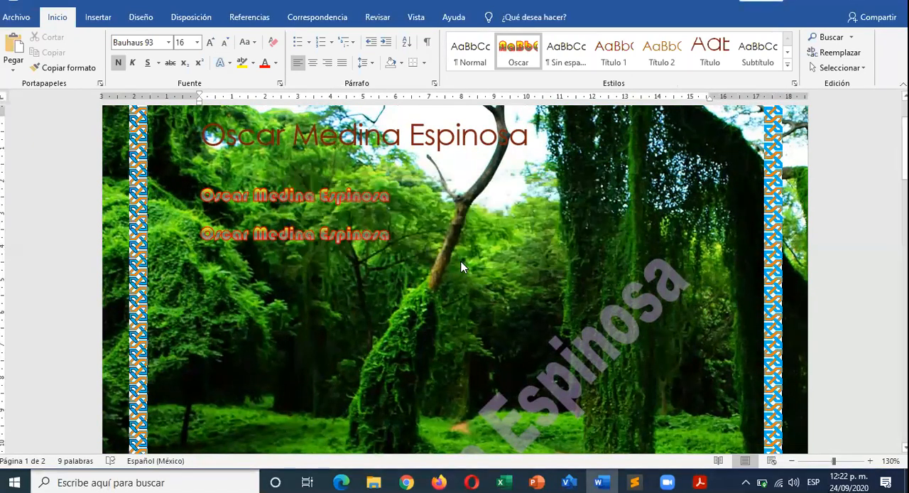
{"action": "left_click", "coordinate": [17, 17]}
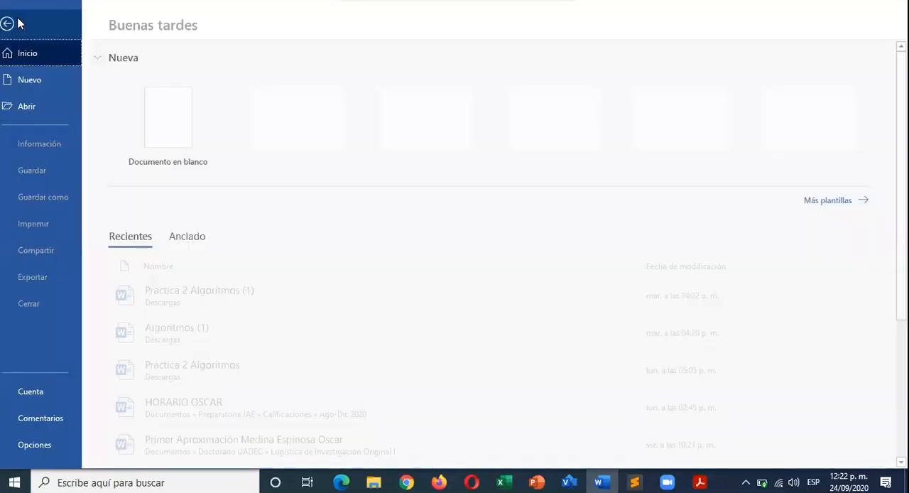
{"action": "left_click", "coordinate": [189, 128]}
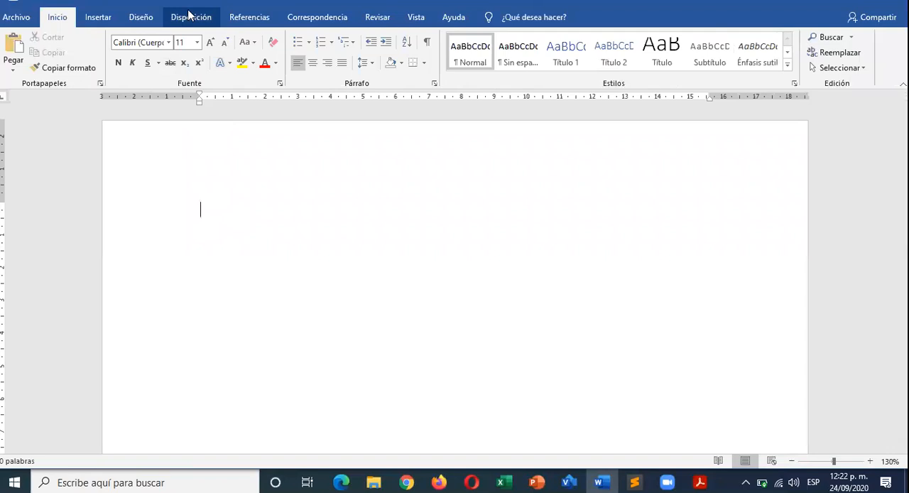
- Set a custom right page margin of 2.5 cm for the whole document
{"action": "left_click", "coordinate": [192, 17]}
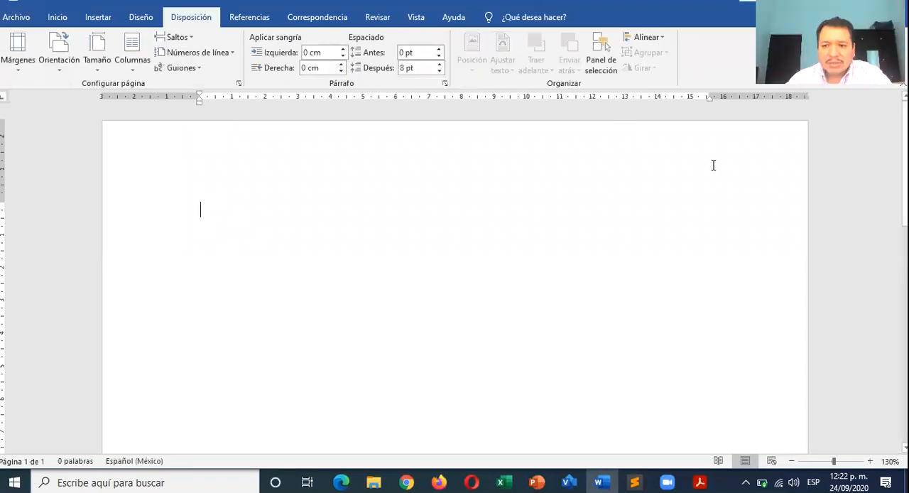
{"action": "left_click", "coordinate": [23, 73]}
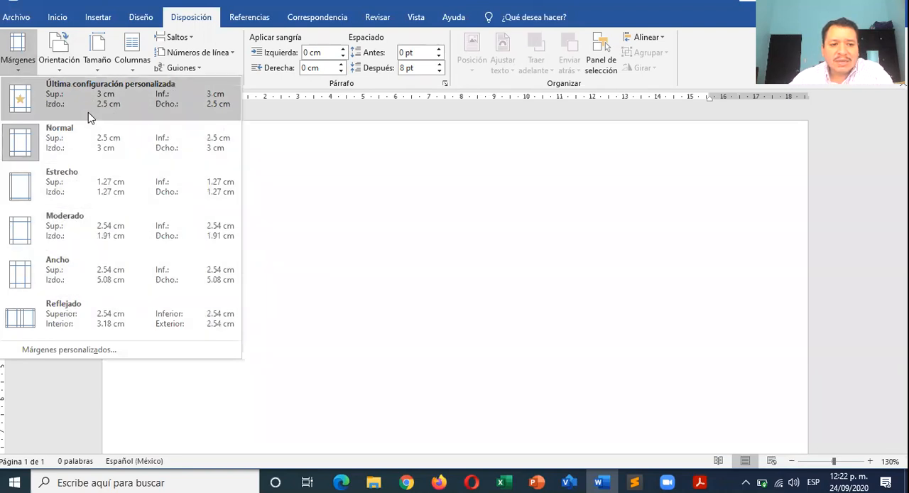
{"action": "left_click", "coordinate": [101, 351]}
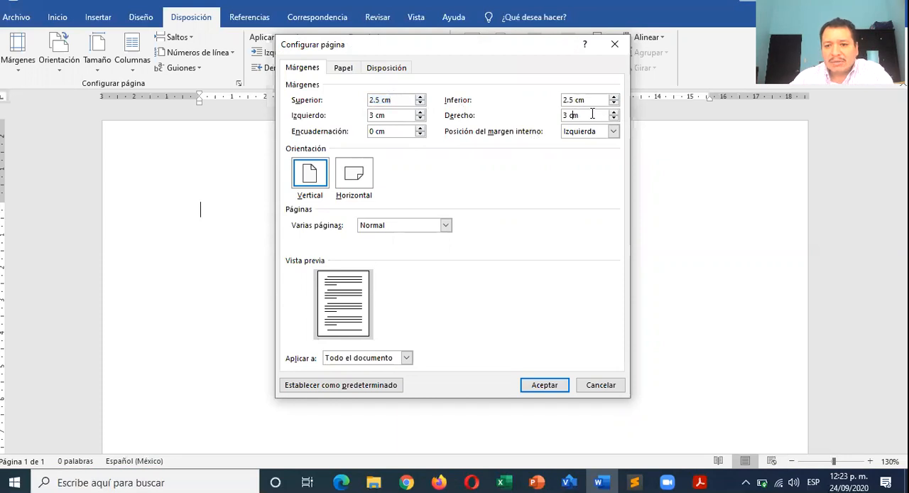
{"action": "left_click", "coordinate": [615, 119]}
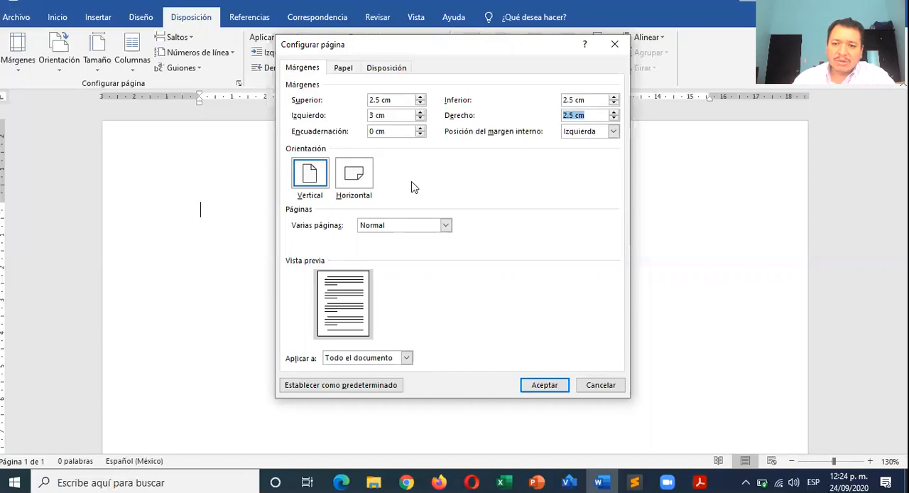
{"action": "left_click", "coordinate": [546, 384]}
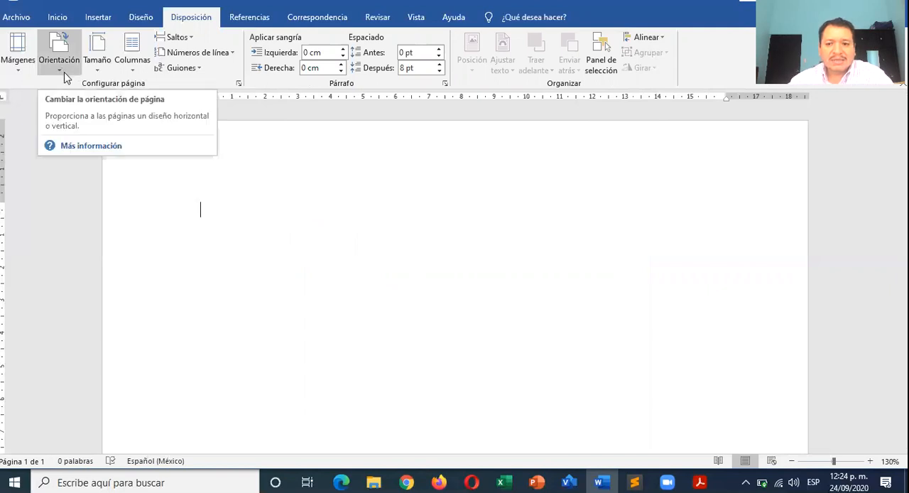
- Change the page orientation to Horizontal with the page shown at 40% zoom, and switch it back to Vertical
{"action": "scroll", "coordinate": [162, 169], "scroll_direction": "down", "scroll_amount": 5, "text": "ctrl"}
{"action": "scroll", "coordinate": [162, 169], "scroll_direction": "down", "scroll_amount": 4, "text": "ctrl"}
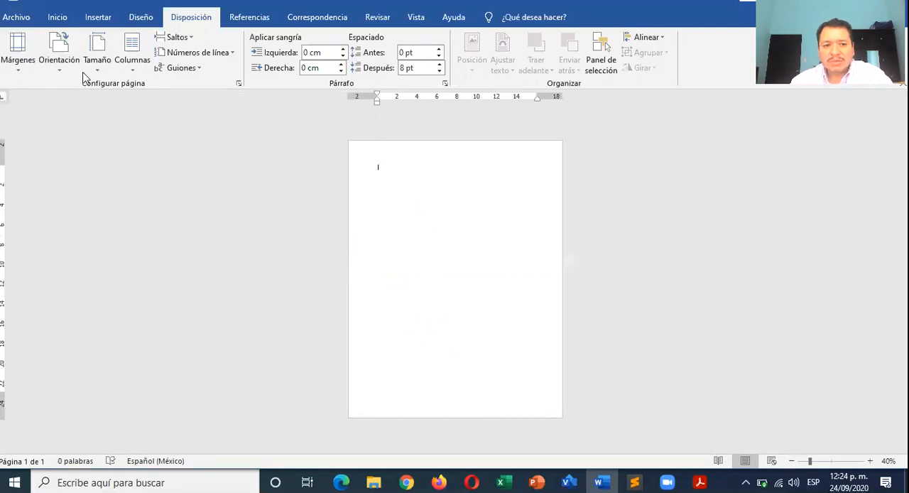
{"action": "left_click", "coordinate": [60, 70]}
{"action": "left_click", "coordinate": [77, 120]}
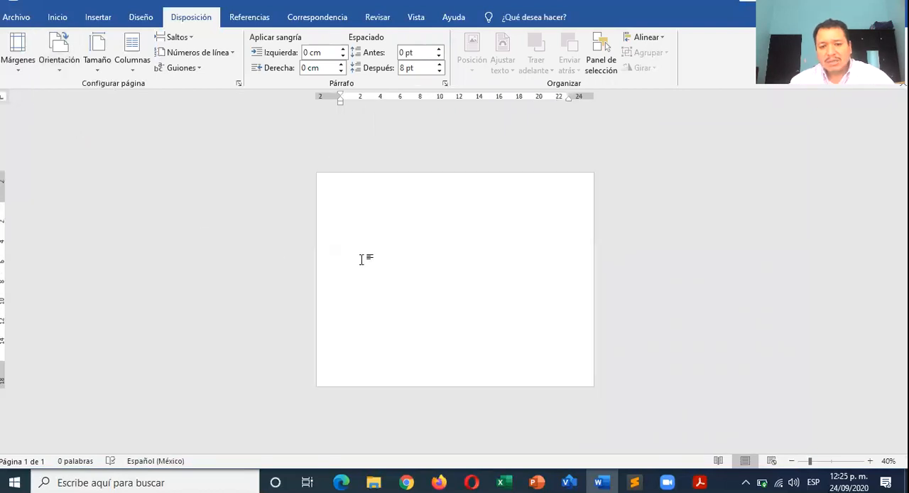
{"action": "scroll", "coordinate": [362, 260], "scroll_direction": "up", "scroll_amount": 3}
{"action": "scroll", "coordinate": [362, 260], "scroll_direction": "down", "scroll_amount": 3}
{"action": "left_click", "coordinate": [63, 69]}
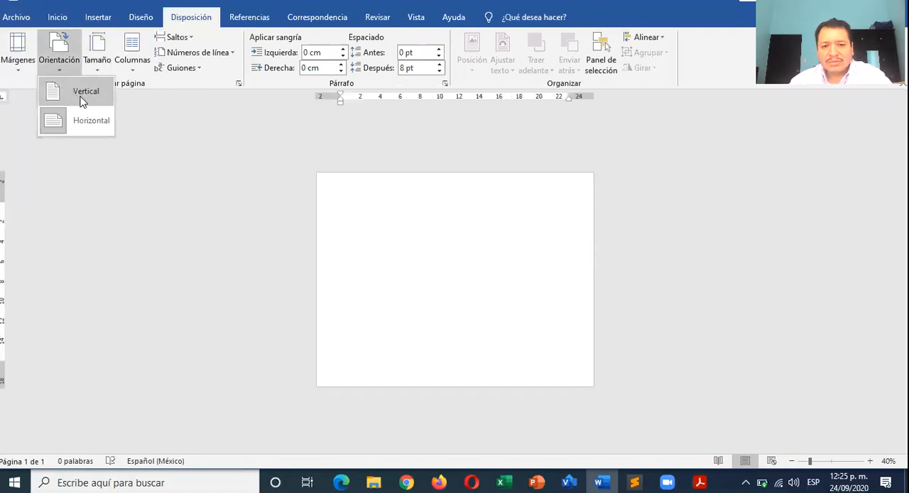
{"action": "left_click", "coordinate": [82, 100]}
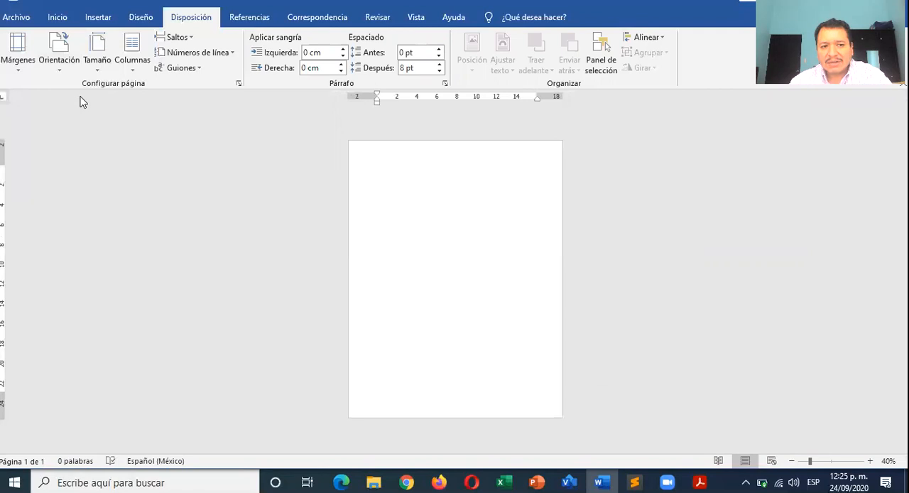
- Look over the preset paper sizes and column layouts, keeping the current settings, with the page zoomed to 100%
{"action": "left_click", "coordinate": [98, 70]}
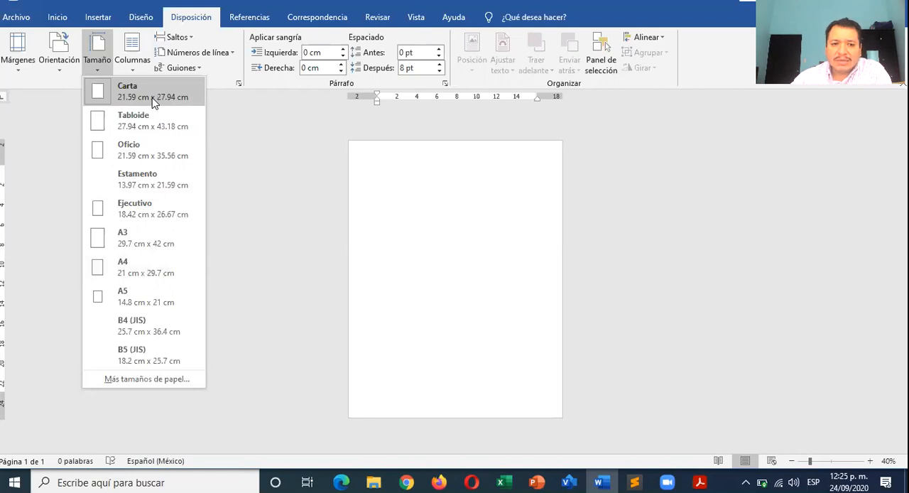
{"action": "left_click", "coordinate": [432, 198]}
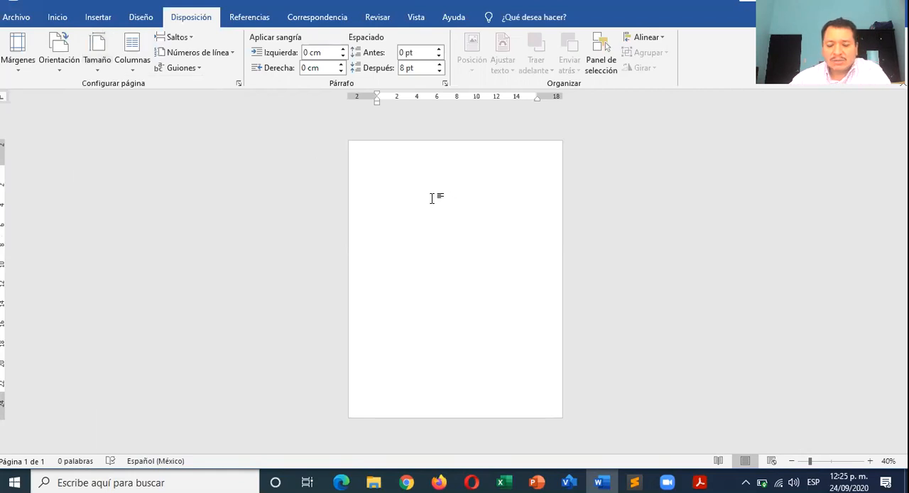
{"action": "scroll", "coordinate": [432, 198], "scroll_direction": "up", "scroll_amount": 2, "text": "ctrl"}
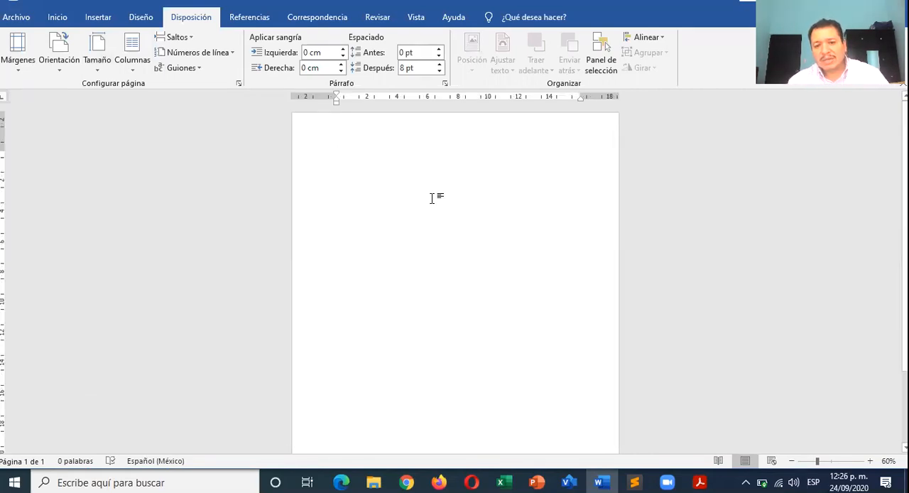
{"action": "scroll", "coordinate": [432, 198], "scroll_direction": "up", "scroll_amount": 4, "text": "ctrl"}
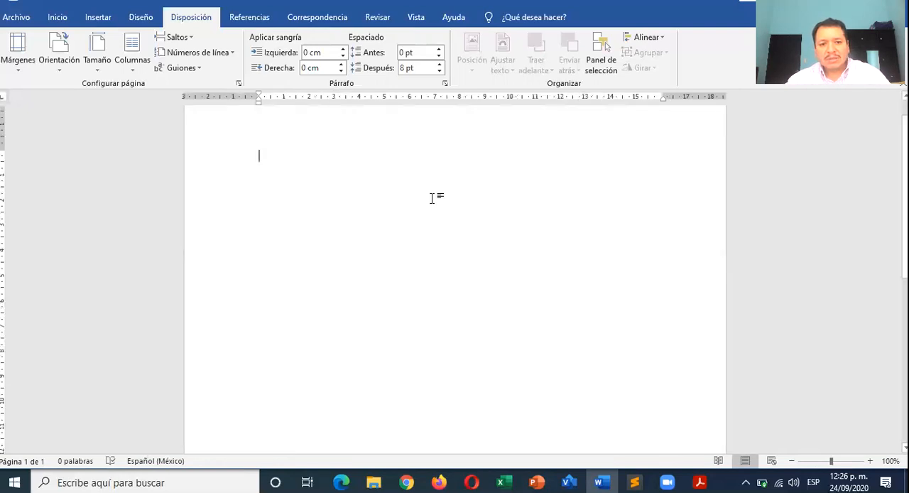
{"action": "left_click", "coordinate": [132, 67]}
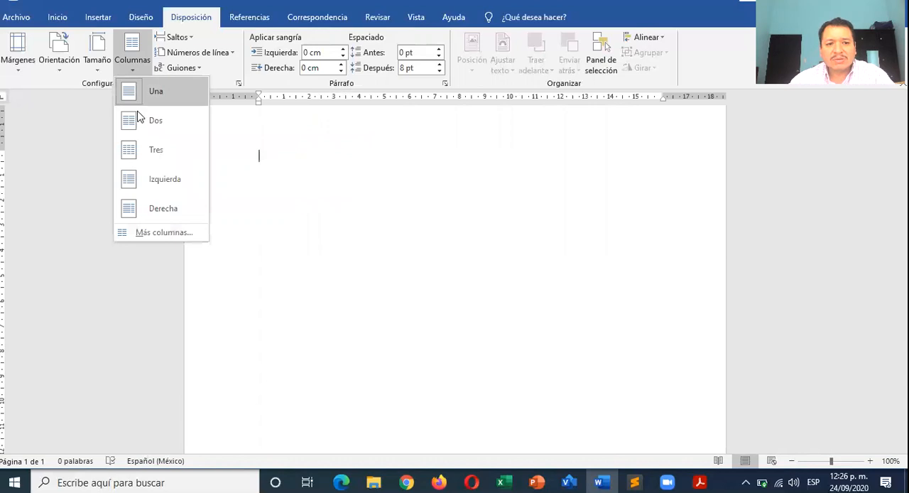
{"action": "left_click", "coordinate": [244, 179]}
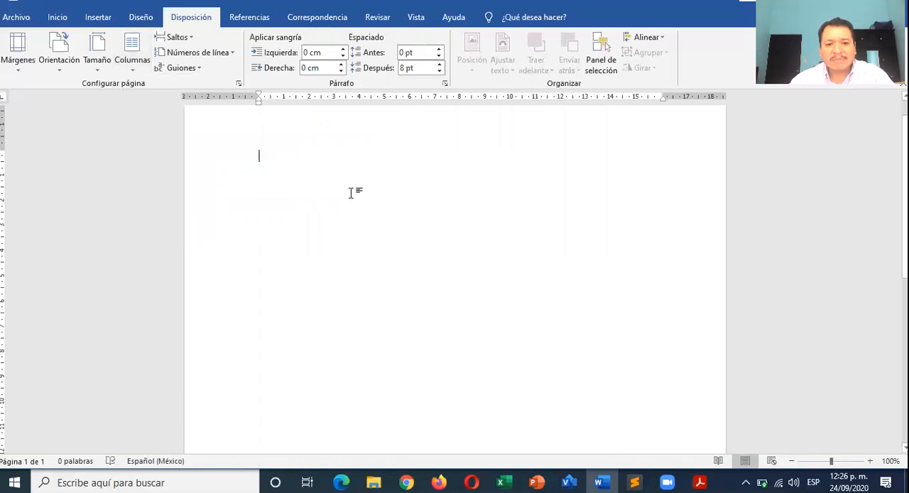
- Generate placeholder paragraphs in the blank document with =lorem()
{"action": "type", "text": "="}
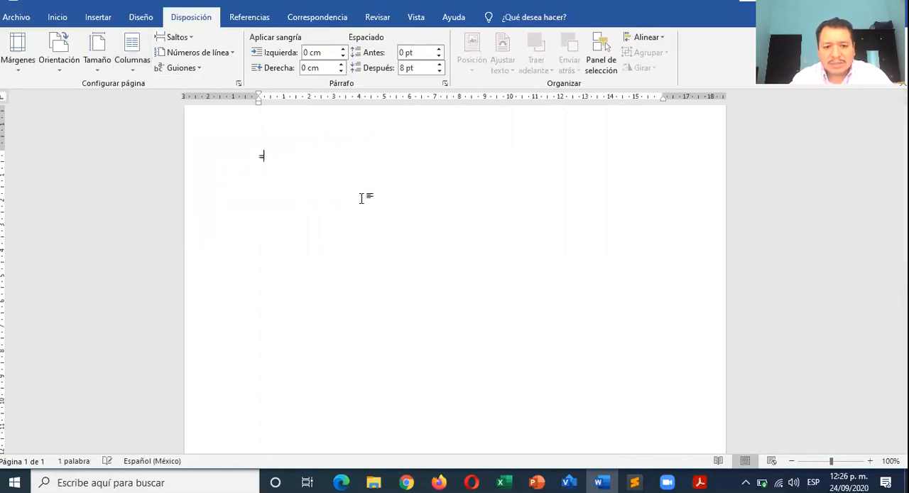
{"action": "type", "text": "lorem()"}
{"action": "key", "text": "Return"}
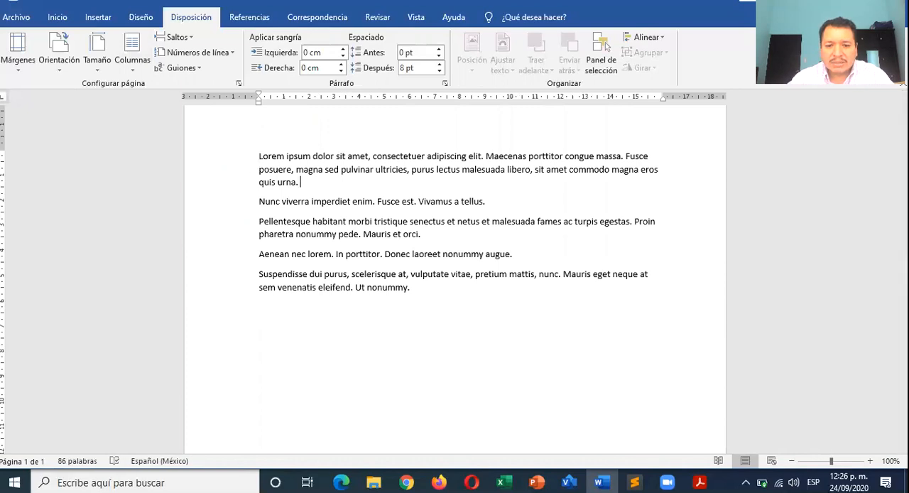
- Merge the placeholder text into two paragraphs, the second one starting at "Pellentesque habitant"
{"action": "key", "text": "Delete"}
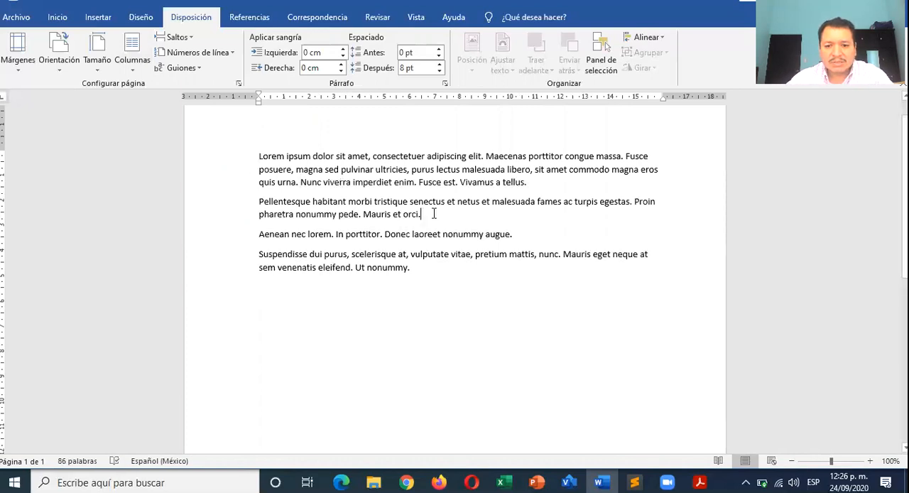
{"action": "key", "text": "Delete"}
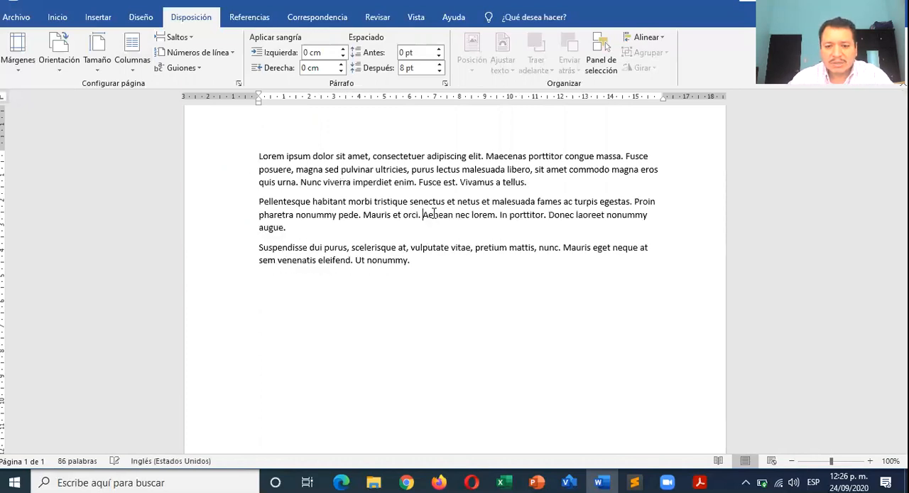
{"action": "left_click", "coordinate": [368, 231]}
{"action": "key", "text": "Delete"}
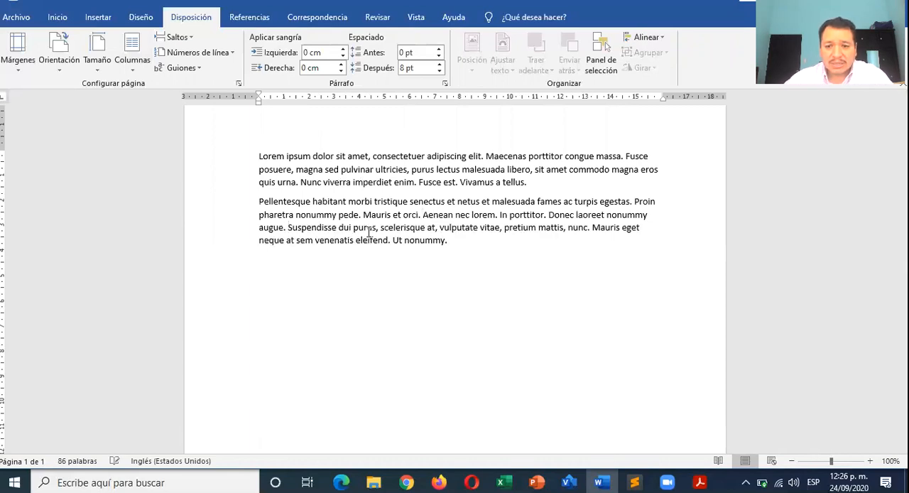
- Set the font of both paragraphs to Arial, size 12
{"action": "left_click_drag", "start_coordinate": [468, 245], "coordinate": [246, 158]}
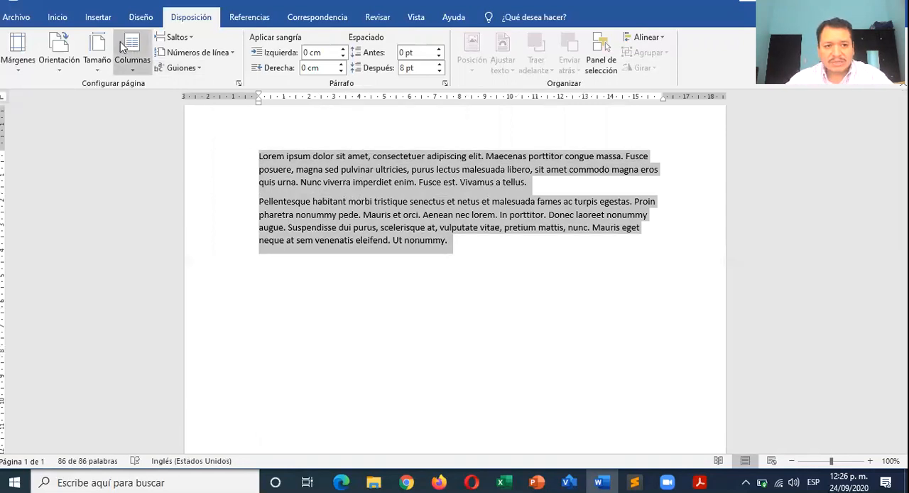
{"action": "left_click", "coordinate": [53, 20]}
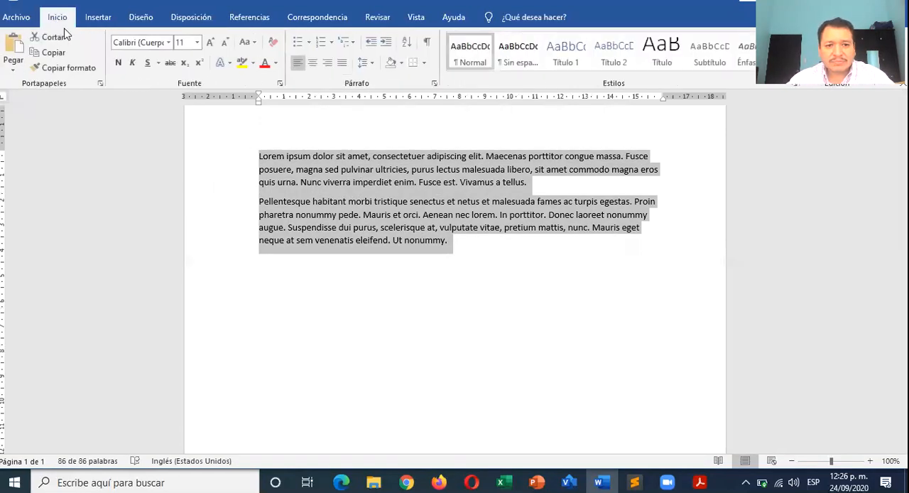
{"action": "left_click", "coordinate": [209, 42]}
{"action": "left_click", "coordinate": [169, 42]}
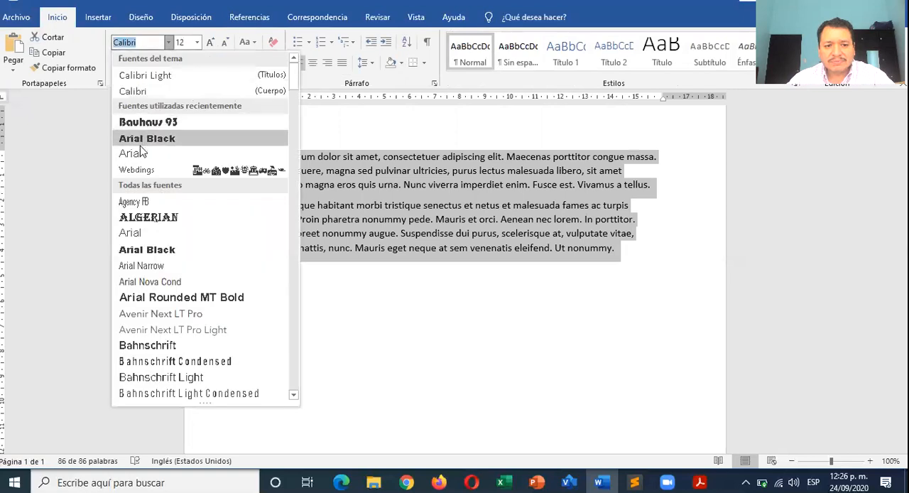
{"action": "left_click", "coordinate": [149, 161]}
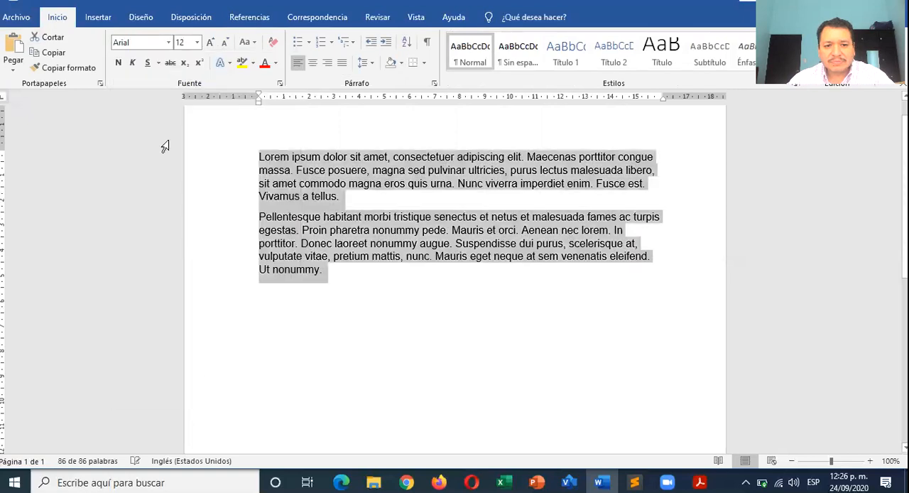
- Justify both paragraphs and set their spacing after to 0 pt with 1.5-line spacing
{"action": "left_click", "coordinate": [344, 64]}
{"action": "left_click", "coordinate": [434, 83]}
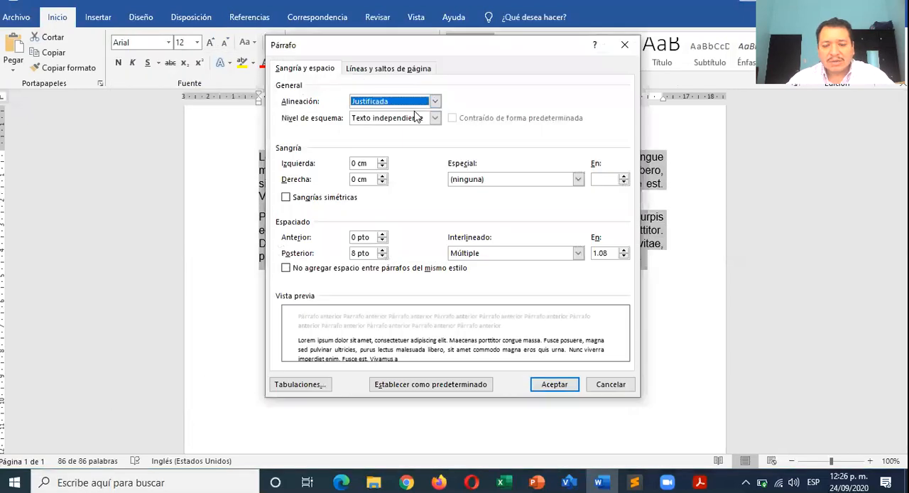
{"action": "left_click", "coordinate": [383, 256]}
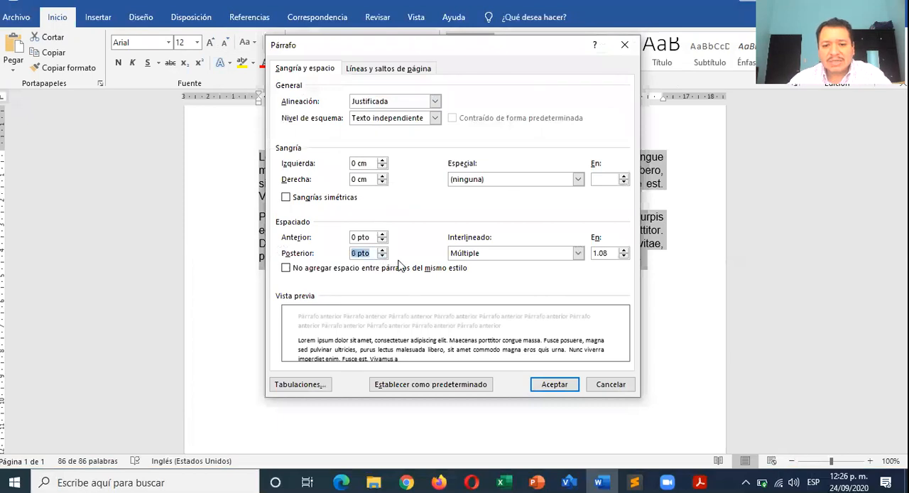
{"action": "left_click", "coordinate": [518, 254]}
{"action": "left_click", "coordinate": [480, 275]}
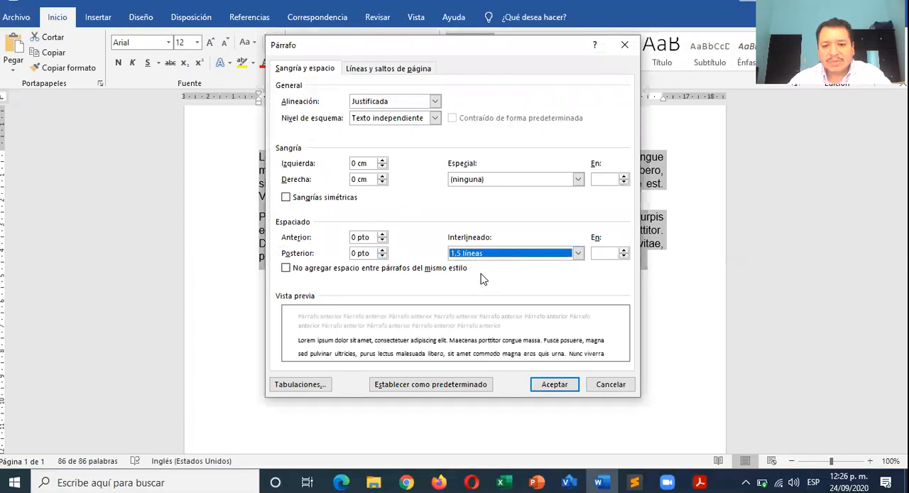
{"action": "left_click", "coordinate": [555, 385]}
{"action": "left_click", "coordinate": [441, 308]}
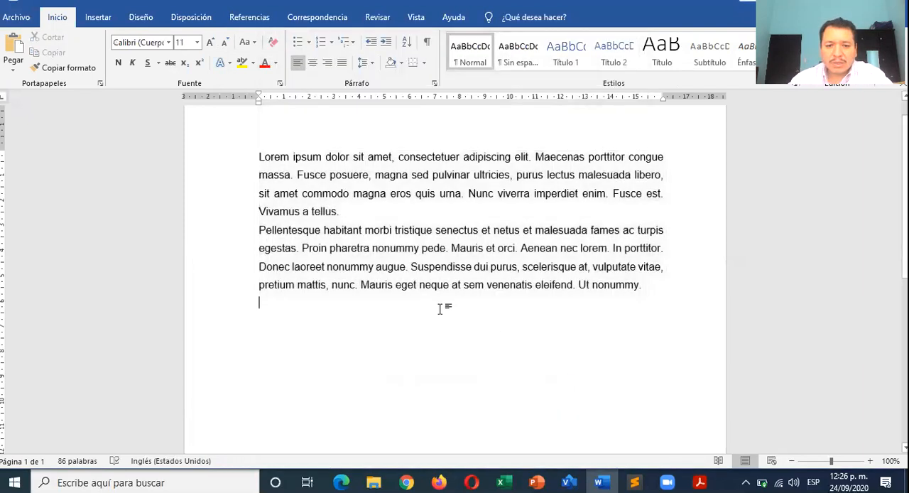
- Add a blank line between the two paragraphs and return the insertion point to the start of the document
{"action": "left_click", "coordinate": [375, 211]}
{"action": "key", "text": "Return"}
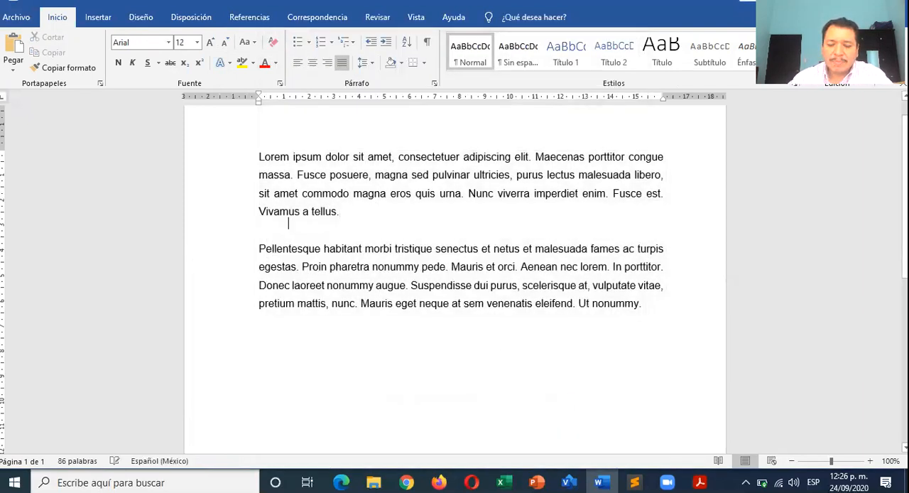
{"action": "key", "text": "ctrl+Home"}
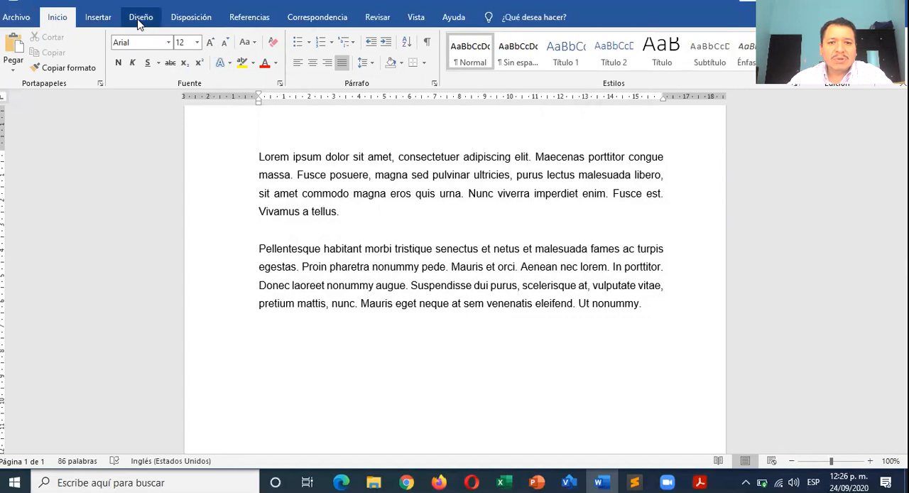
- Lay out the document text in two columns and check how the paragraphs flow
{"action": "left_click", "coordinate": [193, 20]}
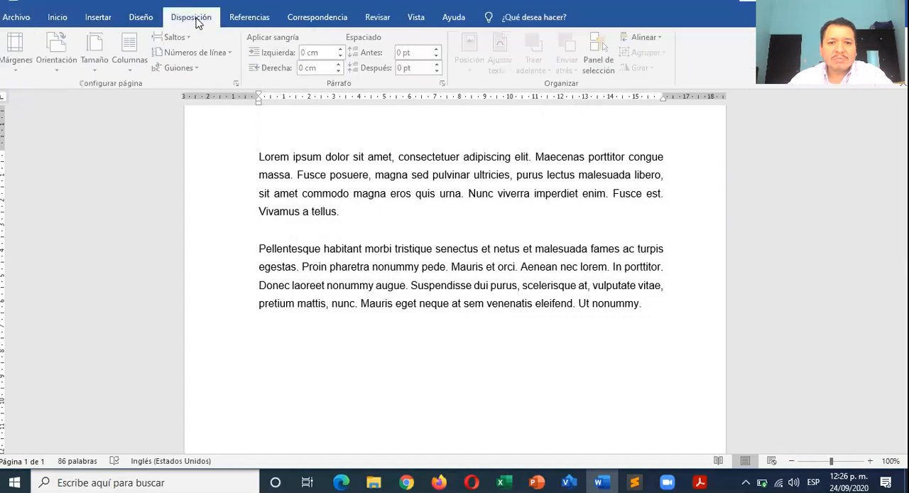
{"action": "left_click", "coordinate": [138, 70]}
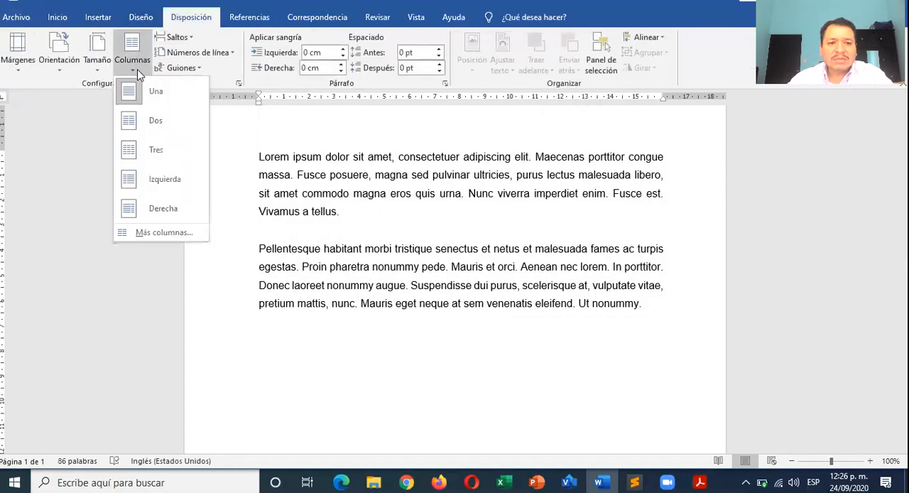
{"action": "left_click", "coordinate": [155, 124]}
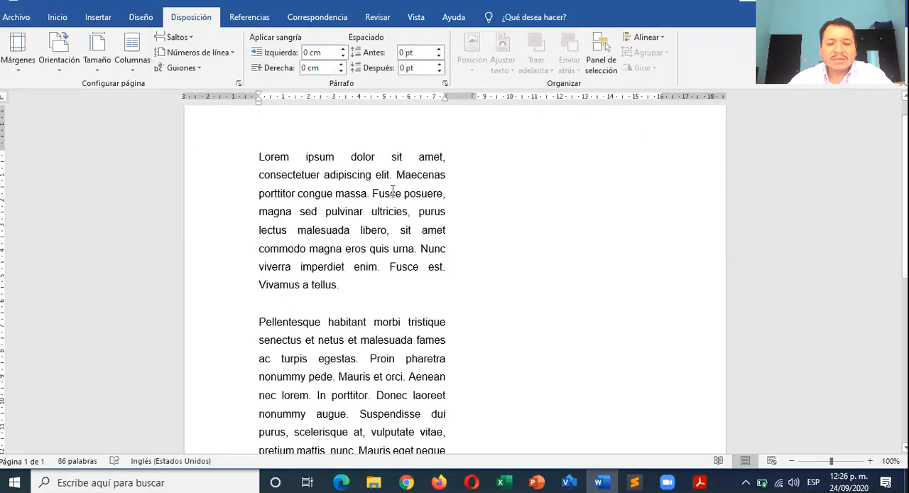
{"action": "scroll", "coordinate": [392, 191], "scroll_direction": "down", "scroll_amount": 5}
{"action": "scroll", "coordinate": [393, 191], "scroll_direction": "up", "scroll_amount": 6}
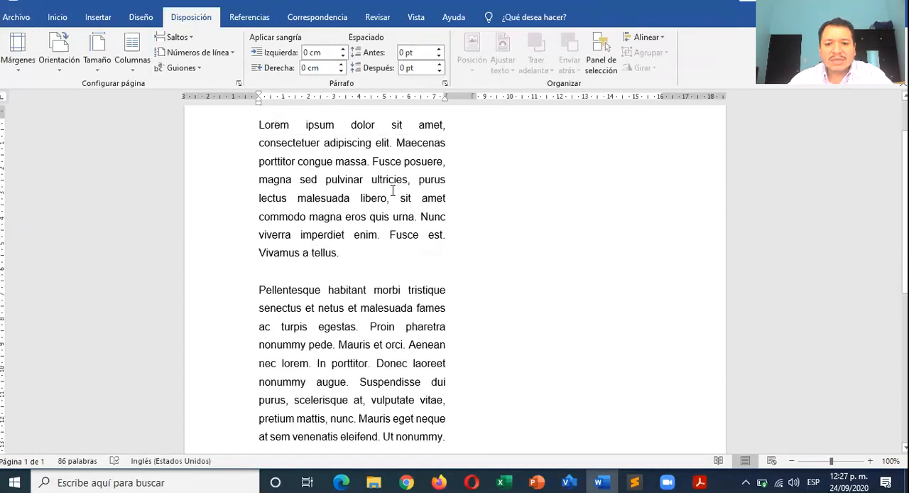
{"action": "scroll", "coordinate": [392, 191], "scroll_direction": "down", "scroll_amount": 3}
{"action": "scroll", "coordinate": [393, 191], "scroll_direction": "up", "scroll_amount": 2}
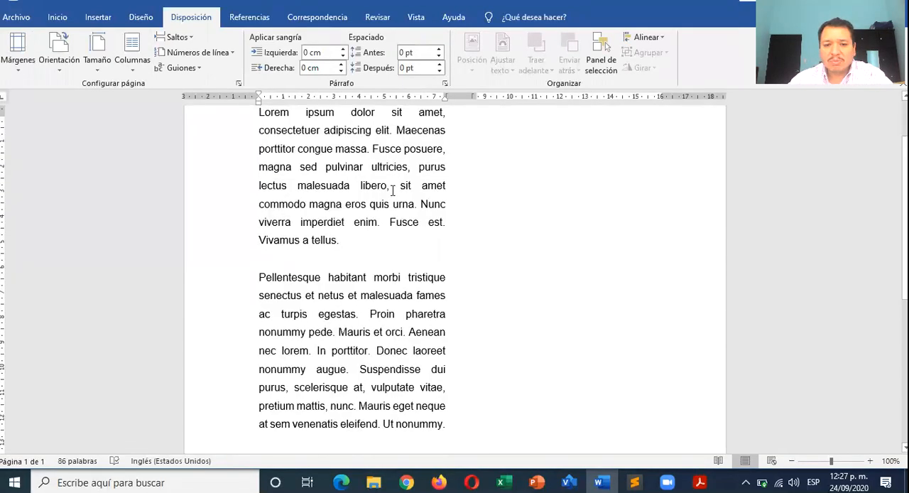
{"action": "scroll", "coordinate": [393, 191], "scroll_direction": "down", "scroll_amount": 1}
{"action": "scroll", "coordinate": [393, 191], "scroll_direction": "up", "scroll_amount": 1}
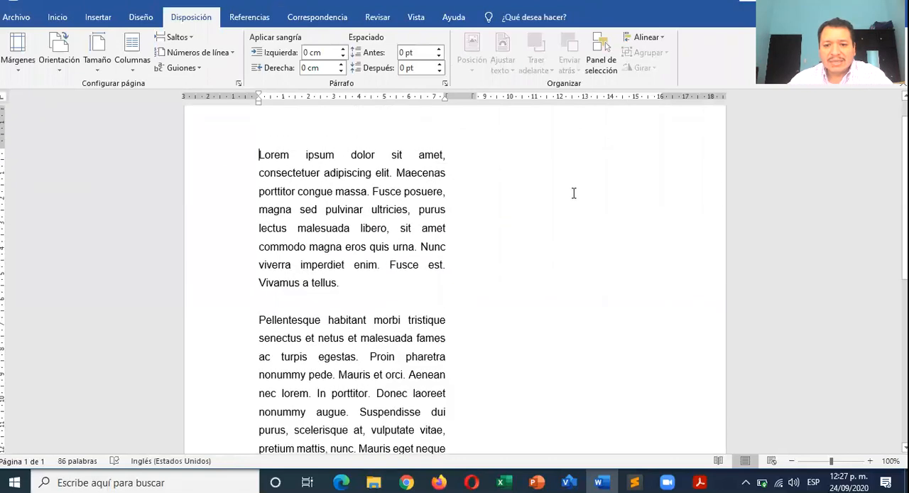
- Insert dfd before "consectetuer" in the first paragraph, and advance the insertion point from below the last paragraph to the second column
{"action": "type", "text": "dfd"}
{"action": "scroll", "coordinate": [303, 214], "scroll_direction": "down", "scroll_amount": 5}
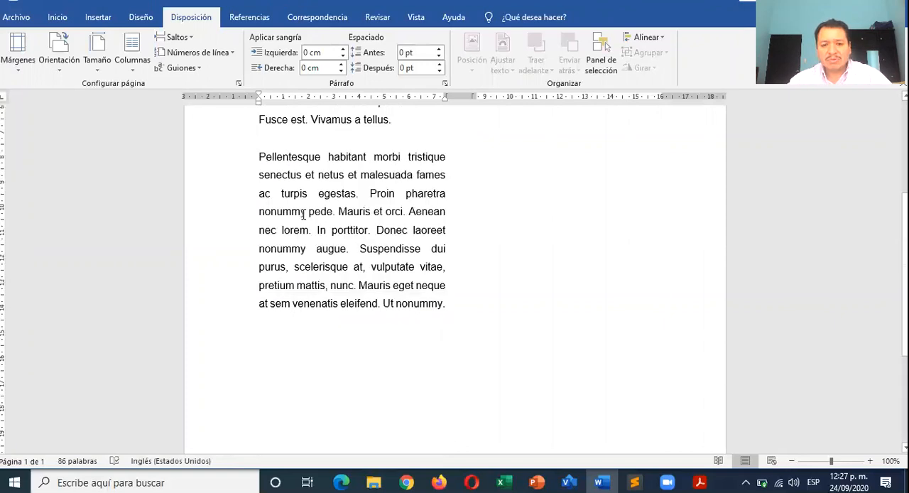
{"action": "scroll", "coordinate": [303, 213], "scroll_direction": "down", "scroll_amount": 5}
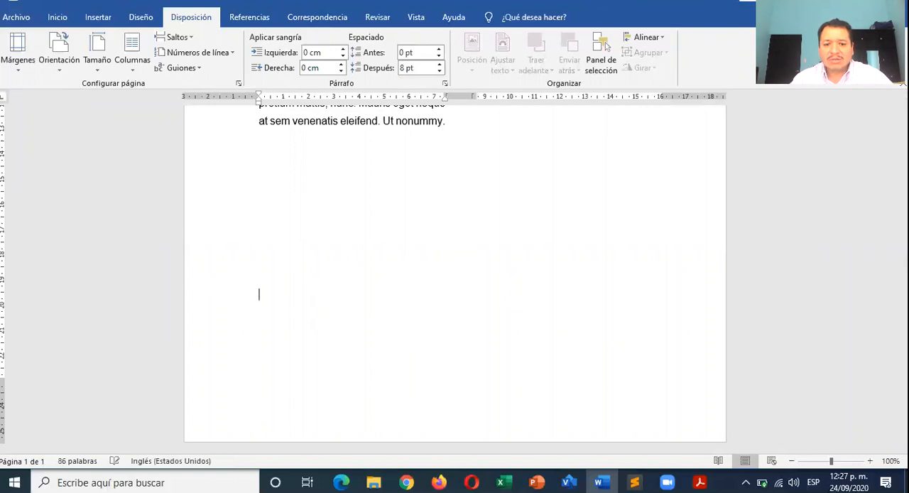
{"action": "key", "text": "ctrl+shift+Return"}
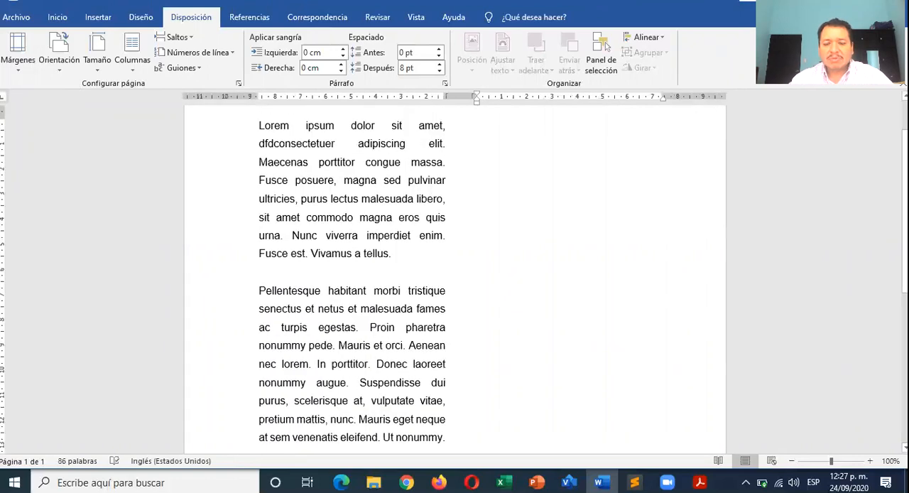
- Generate sample paragraphs in the empty second column with the =lorem() text function
{"action": "scroll", "coordinate": [127, 85], "scroll_direction": "up", "scroll_amount": 1}
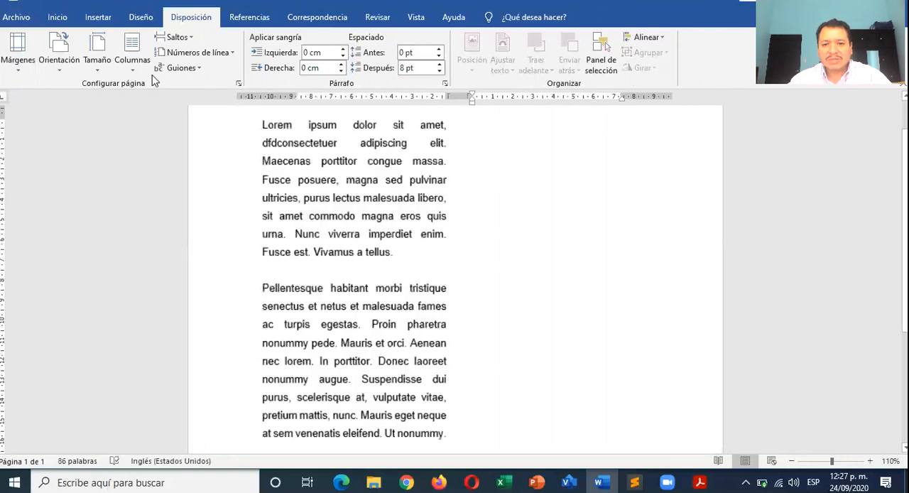
{"action": "scroll", "coordinate": [228, 62], "scroll_direction": "up", "scroll_amount": 3}
{"action": "scroll", "coordinate": [373, 147], "scroll_direction": "down", "scroll_amount": 3}
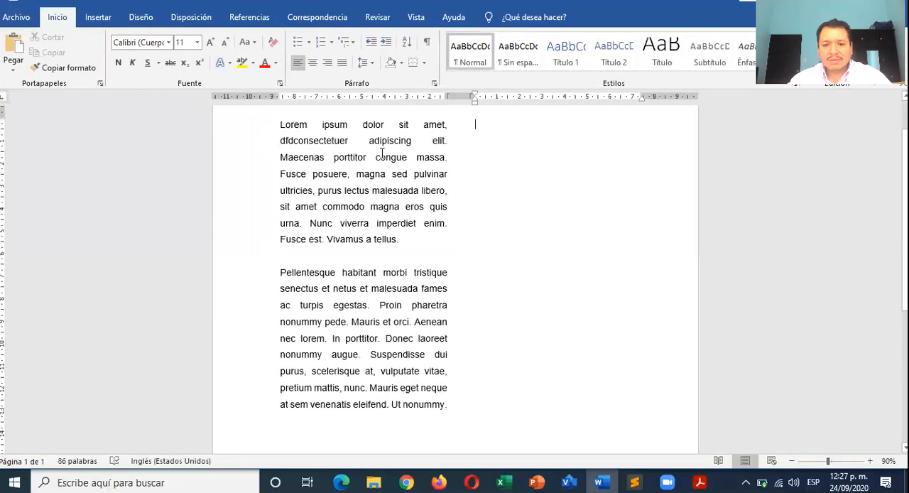
{"action": "scroll", "coordinate": [469, 156], "scroll_direction": "up", "scroll_amount": 1}
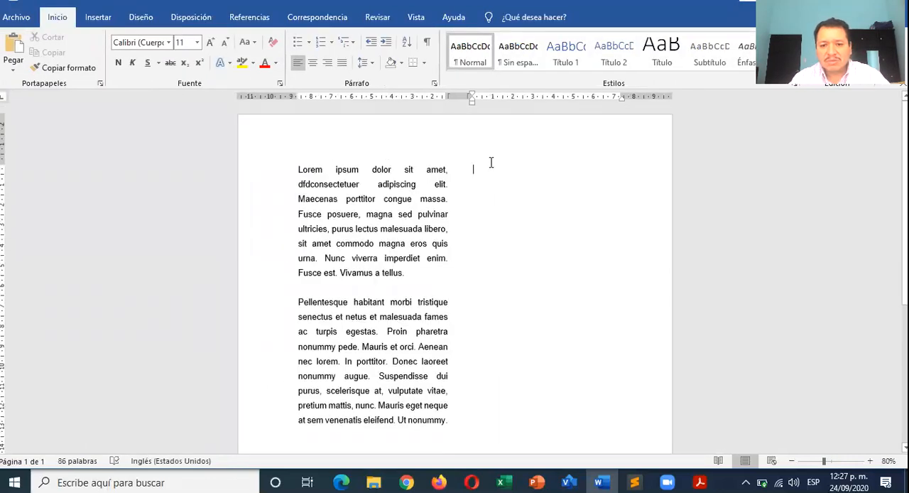
{"action": "type", "text": "L"}
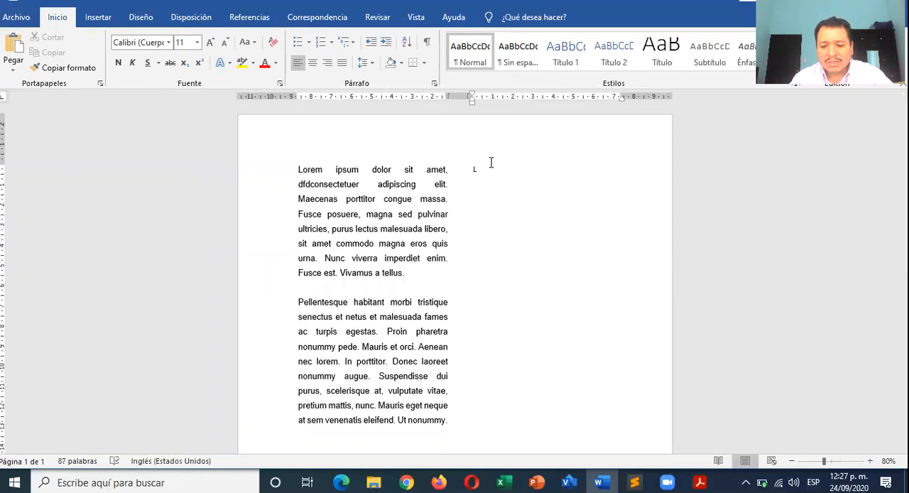
{"action": "type", "text": "=lorem"}
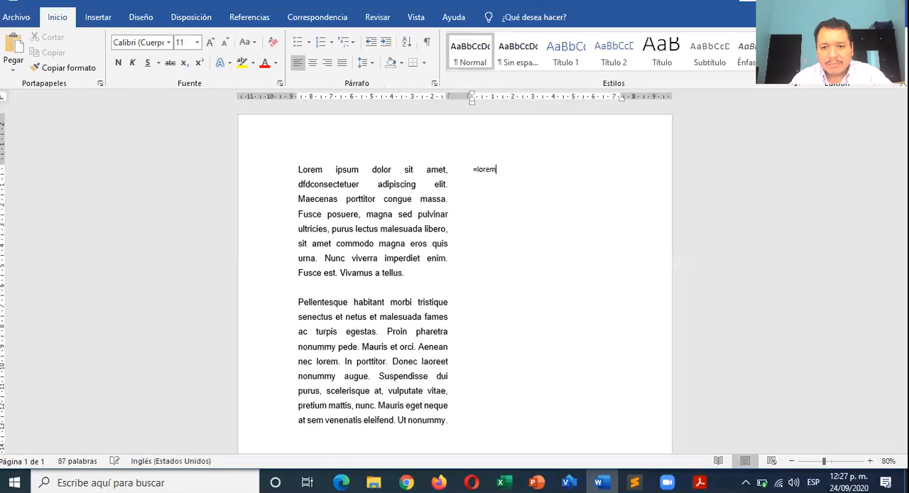
{"action": "type", "text": ")"}
{"action": "key", "text": "BackSpace"}
{"action": "type", "text": ")="}
{"action": "key", "text": "BackSpace"}
{"action": "key", "text": "BackSpace"}
{"action": "type", "text": "()"}
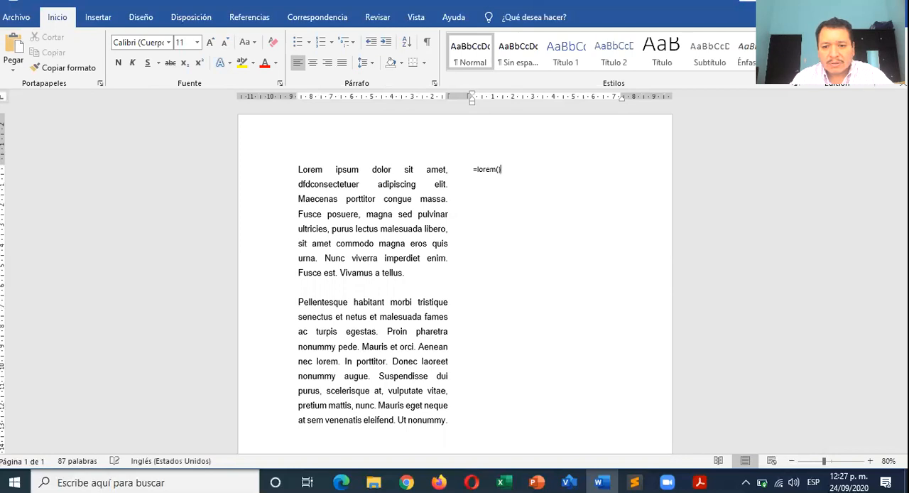
{"action": "key", "text": "Return"}
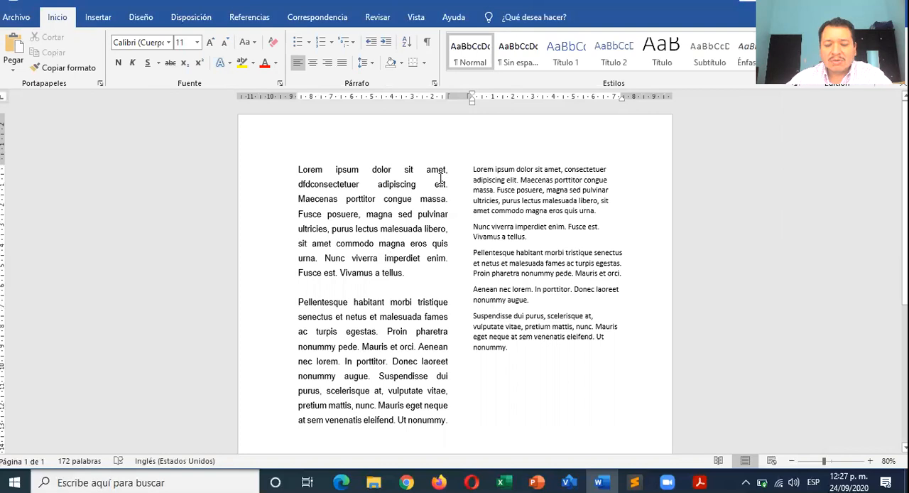
- Format all the sample text in the second column as Arial, size 12
{"action": "left_click_drag", "start_coordinate": [516, 352], "coordinate": [473, 168]}
{"action": "left_click", "coordinate": [210, 43]}
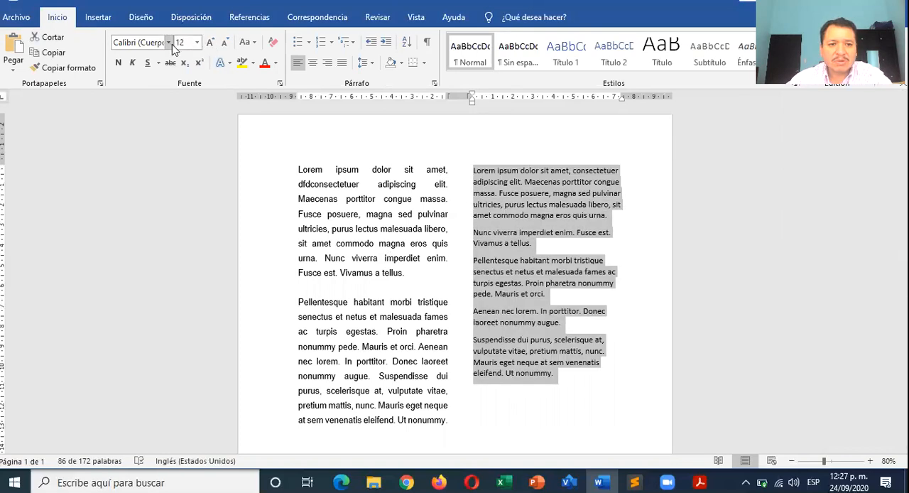
{"action": "left_click", "coordinate": [168, 42]}
{"action": "left_click", "coordinate": [130, 122]}
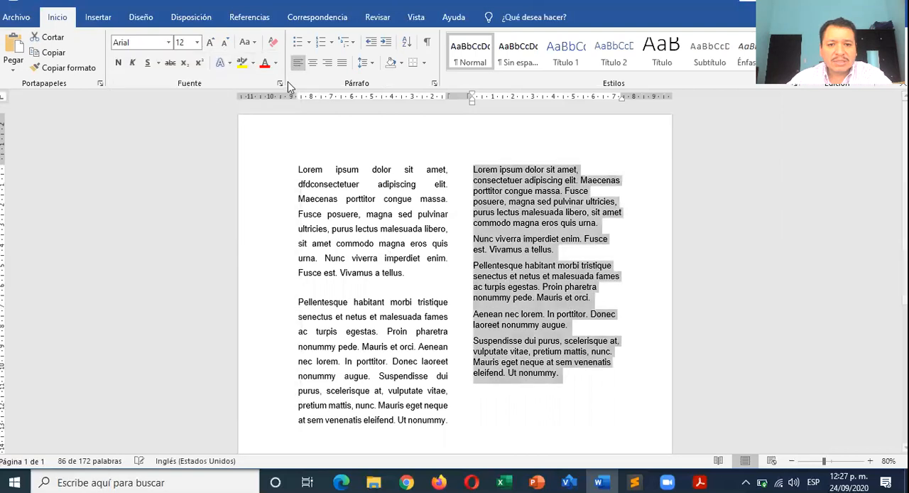
- Justify the second column's text and set its line spacing to 1.5 lines with 0 pt after each paragraph
{"action": "left_click", "coordinate": [333, 63]}
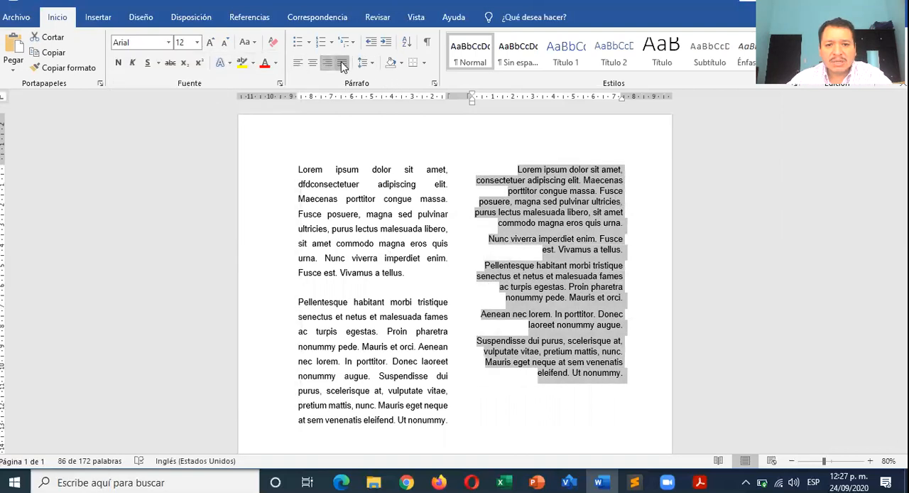
{"action": "left_click", "coordinate": [341, 62]}
{"action": "left_click", "coordinate": [434, 83]}
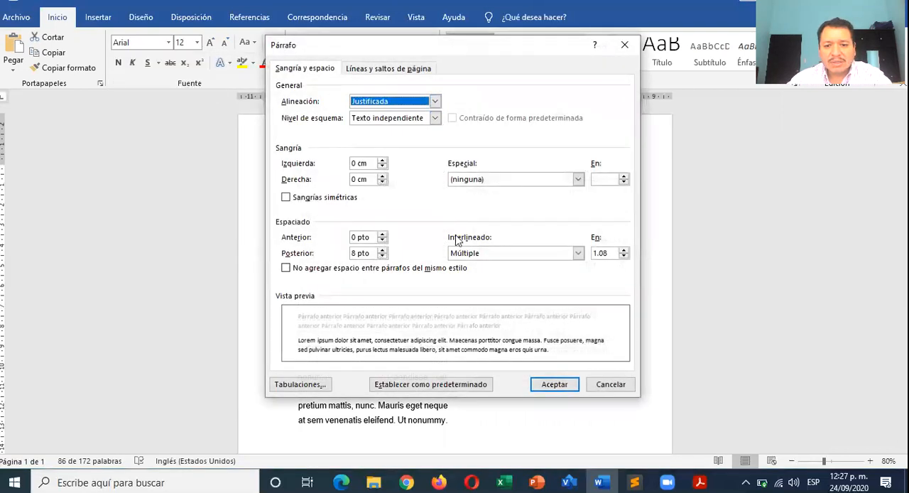
{"action": "left_click", "coordinate": [465, 254]}
{"action": "left_click", "coordinate": [467, 274]}
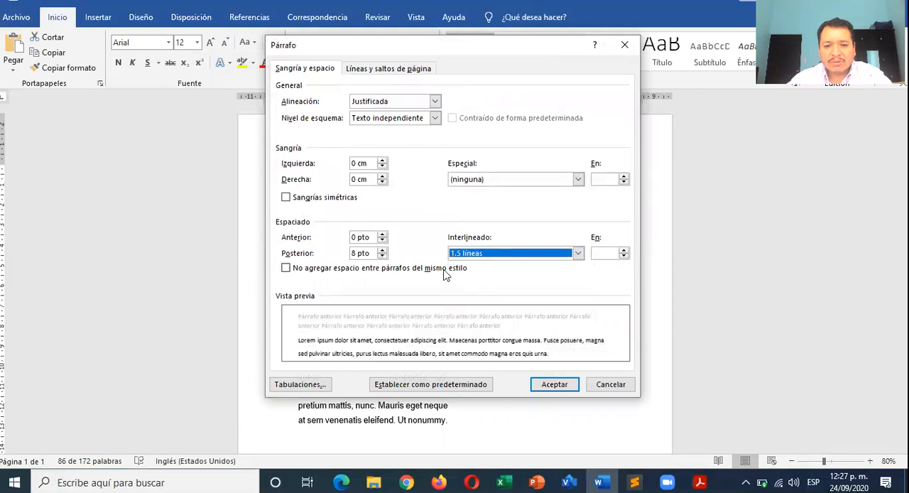
{"action": "left_click", "coordinate": [382, 257]}
{"action": "left_click", "coordinate": [556, 384]}
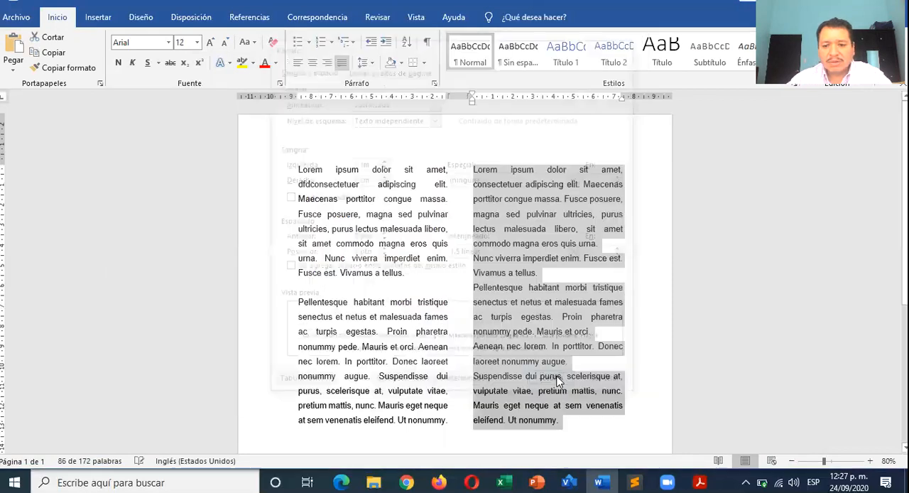
{"action": "left_click", "coordinate": [550, 286]}
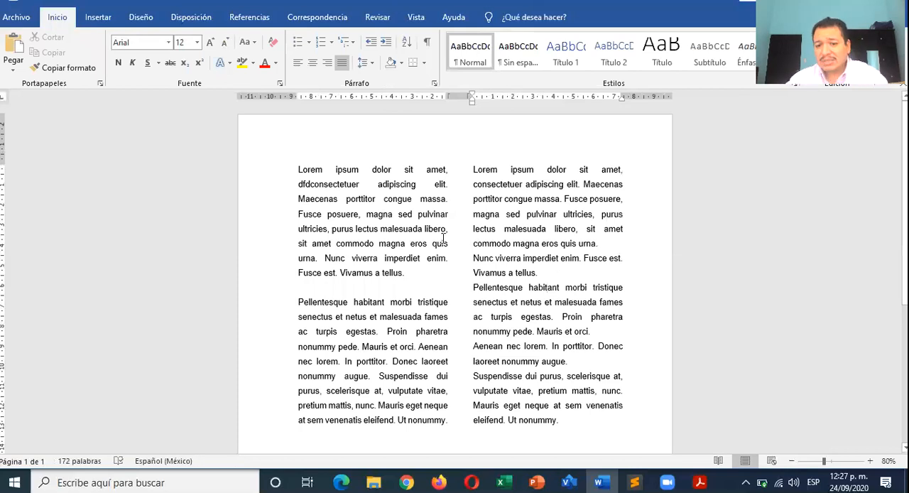
- Select the text of both columns and lay it out in three columns
{"action": "scroll", "coordinate": [443, 238], "scroll_direction": "down", "scroll_amount": 2}
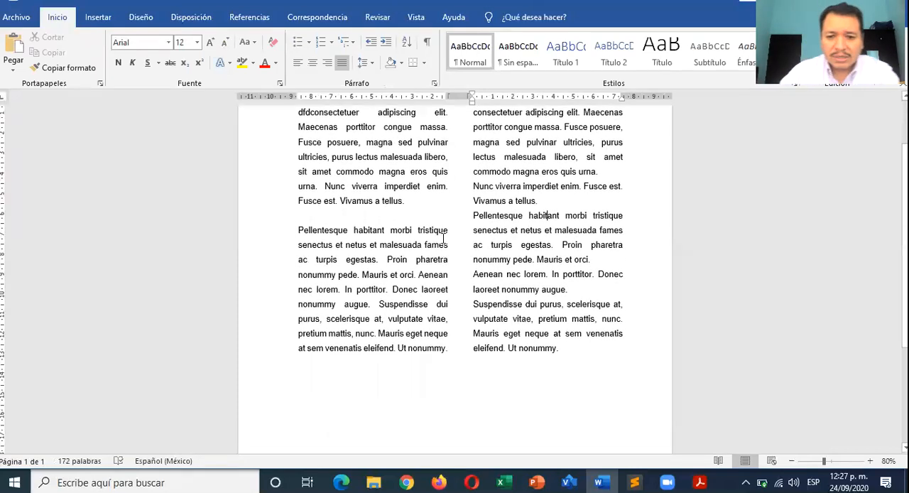
{"action": "scroll", "coordinate": [443, 238], "scroll_direction": "down", "scroll_amount": 5}
{"action": "scroll", "coordinate": [444, 238], "scroll_direction": "up", "scroll_amount": 6}
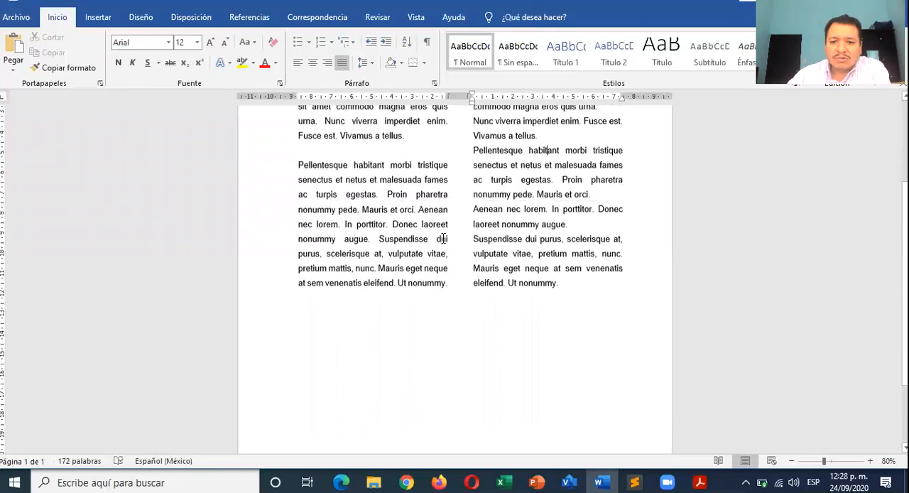
{"action": "scroll", "coordinate": [443, 238], "scroll_direction": "up", "scroll_amount": 1}
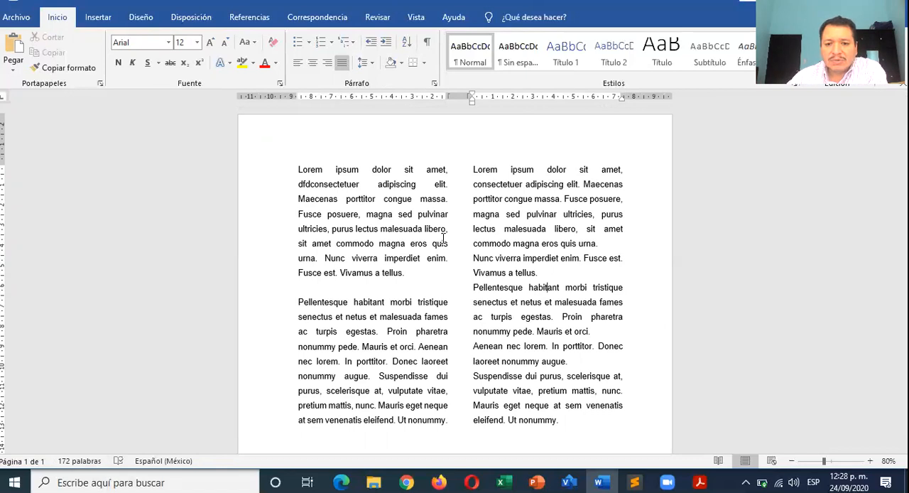
{"action": "left_click", "coordinate": [345, 204]}
{"action": "left_click_drag", "start_coordinate": [299, 170], "coordinate": [561, 424]}
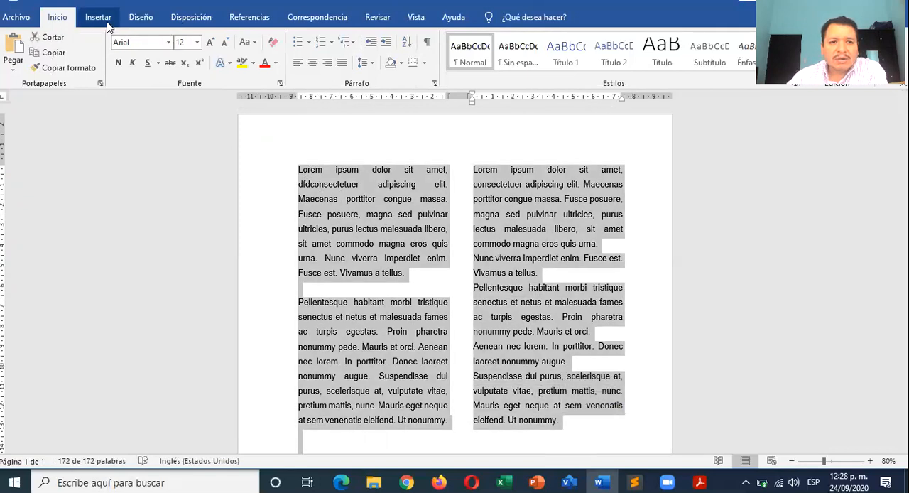
{"action": "left_click", "coordinate": [187, 21]}
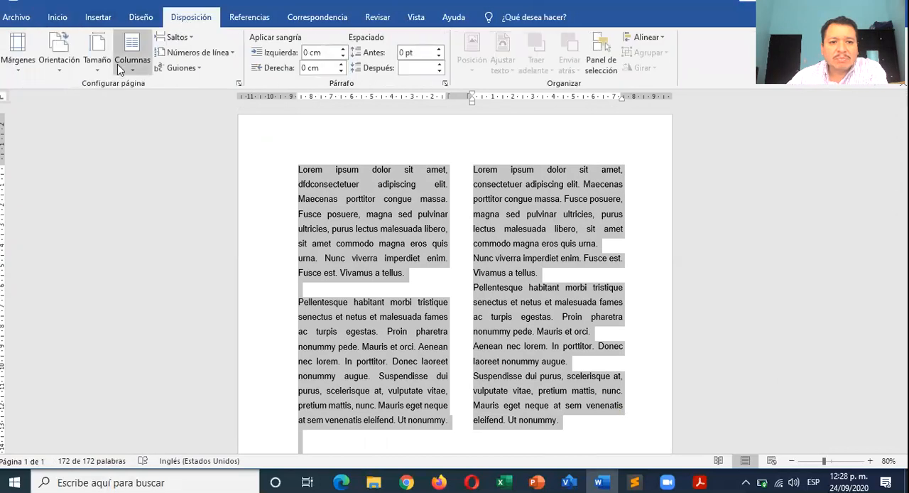
{"action": "left_click", "coordinate": [140, 74]}
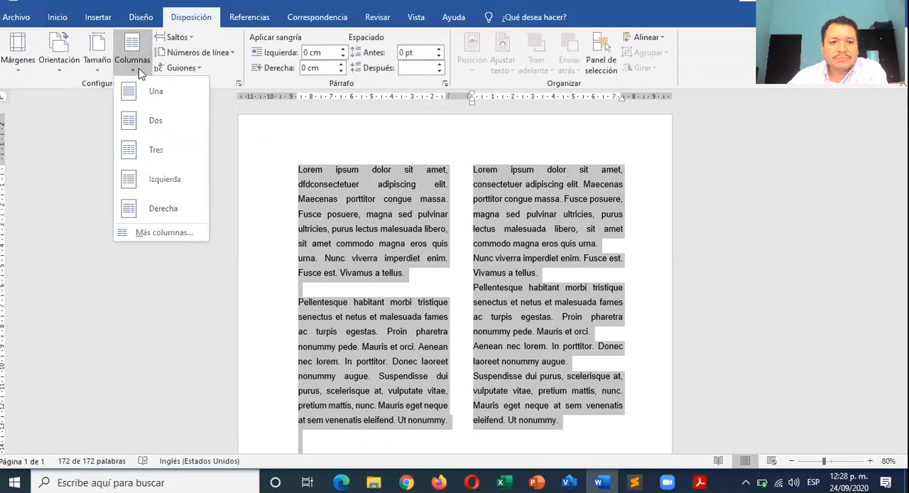
{"action": "left_click", "coordinate": [154, 150]}
- Remove the extra blank lines above the second "Lorem ipsum" paragraph in the middle column
{"action": "left_click", "coordinate": [465, 285]}
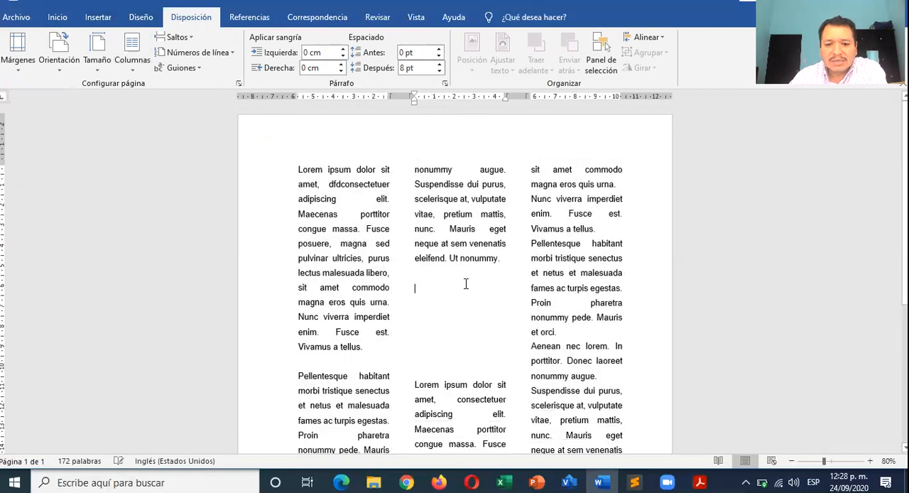
{"action": "key", "text": "Delete"}
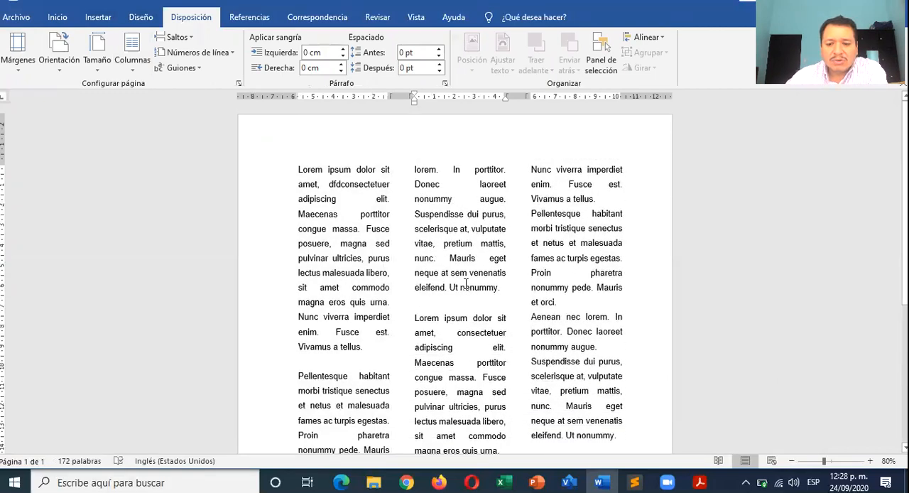
{"action": "scroll", "coordinate": [466, 284], "scroll_direction": "down", "scroll_amount": 5}
{"action": "scroll", "coordinate": [466, 284], "scroll_direction": "up", "scroll_amount": 5}
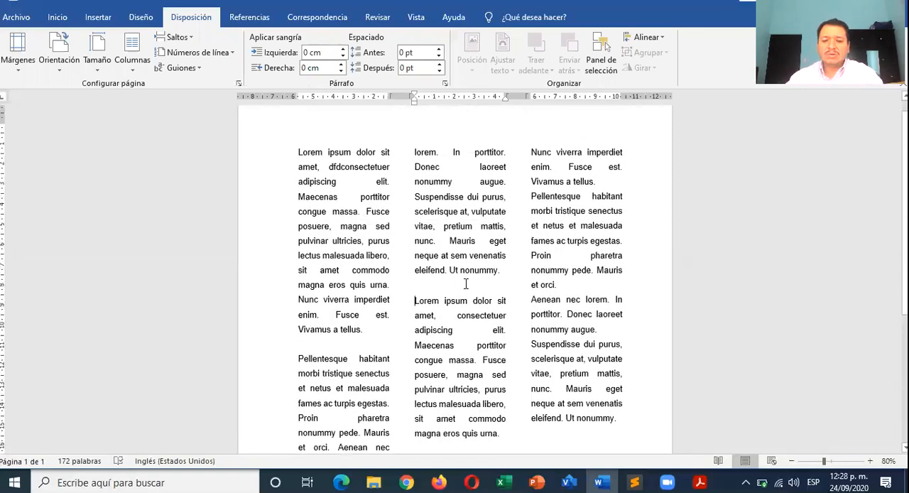
{"action": "scroll", "coordinate": [426, 290], "scroll_direction": "down", "scroll_amount": 7}
- Add blank lines below the three-column text to advance the insertion point onto a second page
{"action": "left_click", "coordinate": [424, 308]}
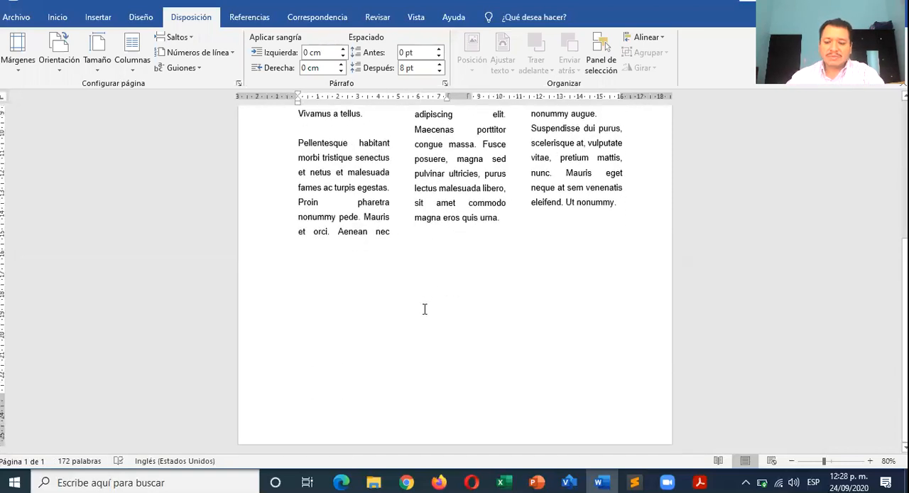
{"action": "key", "text": "Return"}
{"action": "key", "text": "Return"}
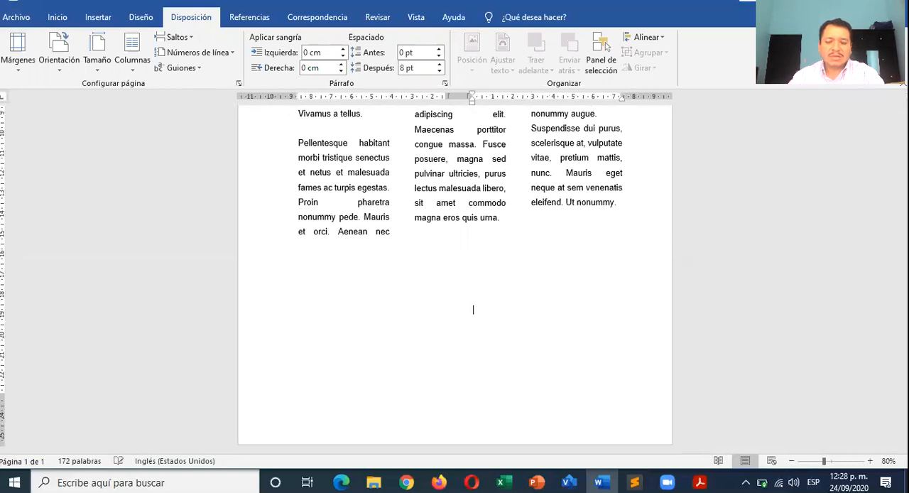
{"action": "left_click", "coordinate": [349, 267]}
{"action": "key", "text": "Return"}
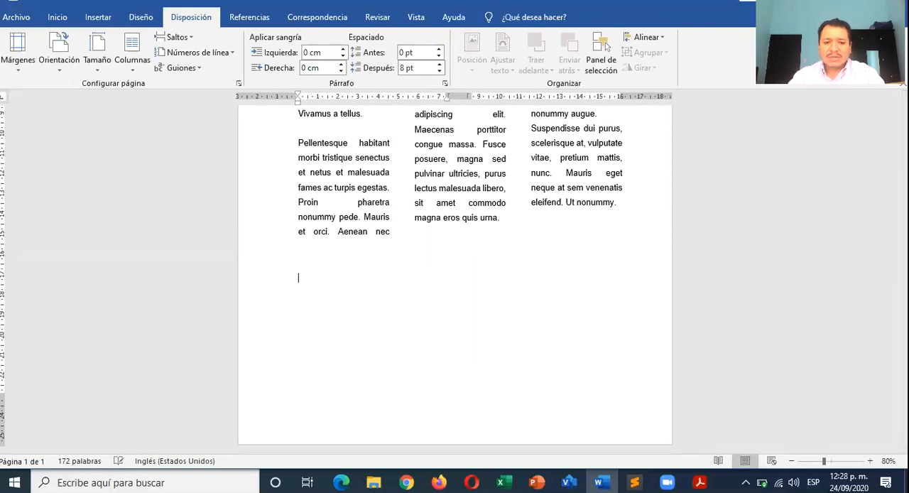
{"action": "key", "text": "Return"}
{"action": "key", "text": "Return"}
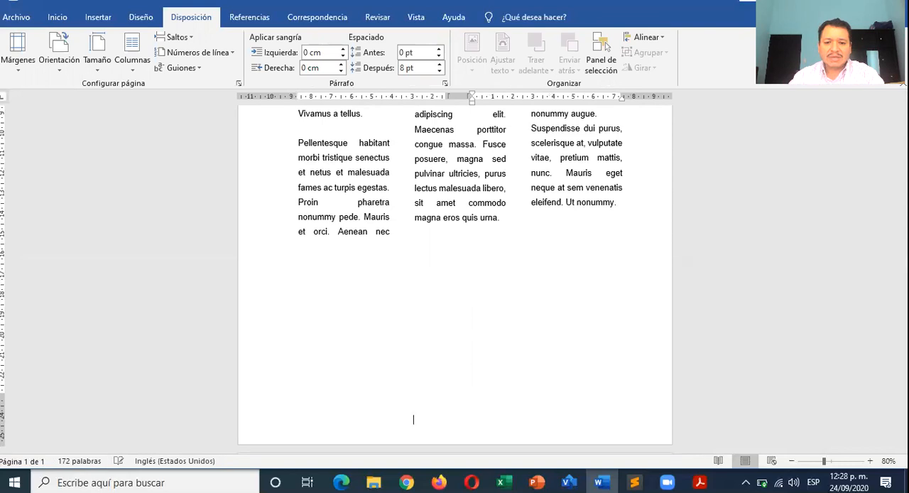
{"action": "key", "text": "ctrl+Return"}
- Set the second page to a single-column layout and compare it with the three-column first page
{"action": "scroll", "coordinate": [338, 299], "scroll_direction": "down", "scroll_amount": 3}
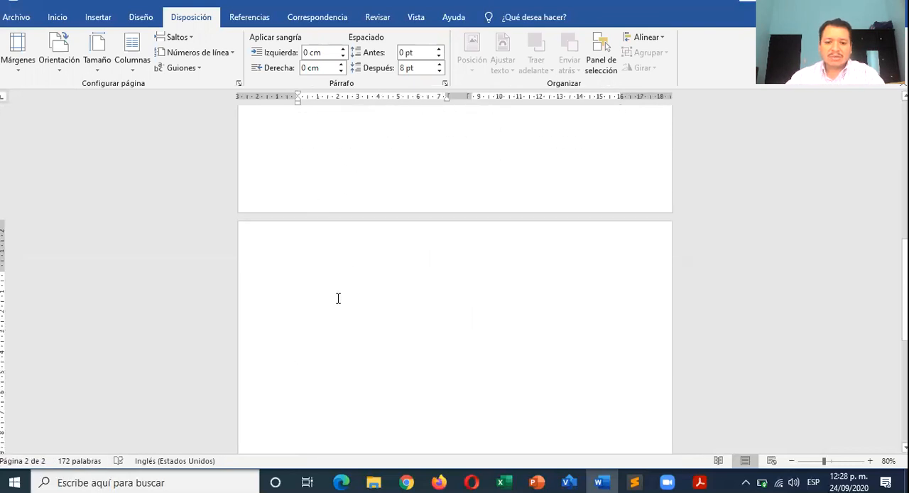
{"action": "left_click", "coordinate": [312, 268]}
{"action": "left_click", "coordinate": [132, 64]}
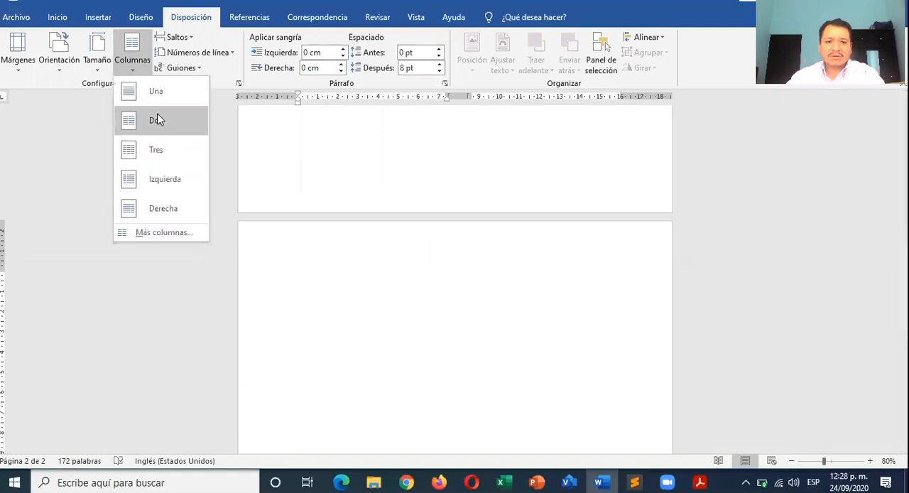
{"action": "left_click", "coordinate": [165, 100]}
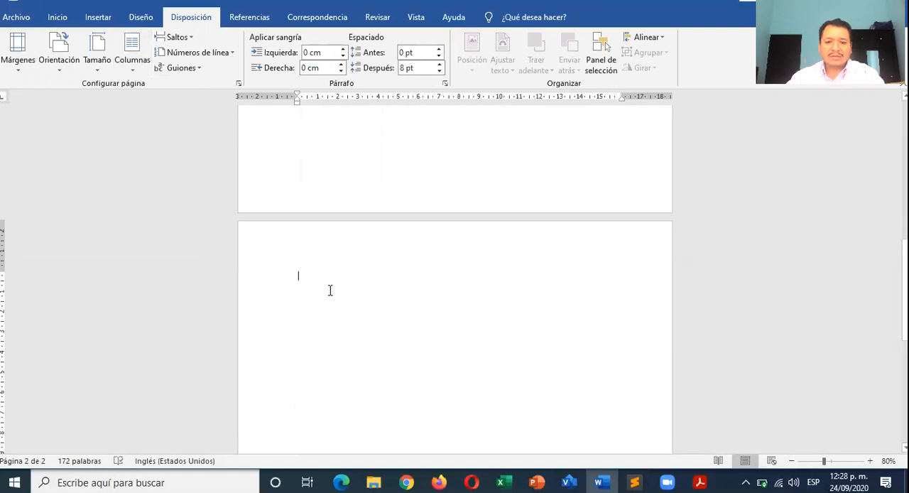
{"action": "scroll", "coordinate": [330, 290], "scroll_direction": "up", "scroll_amount": 10}
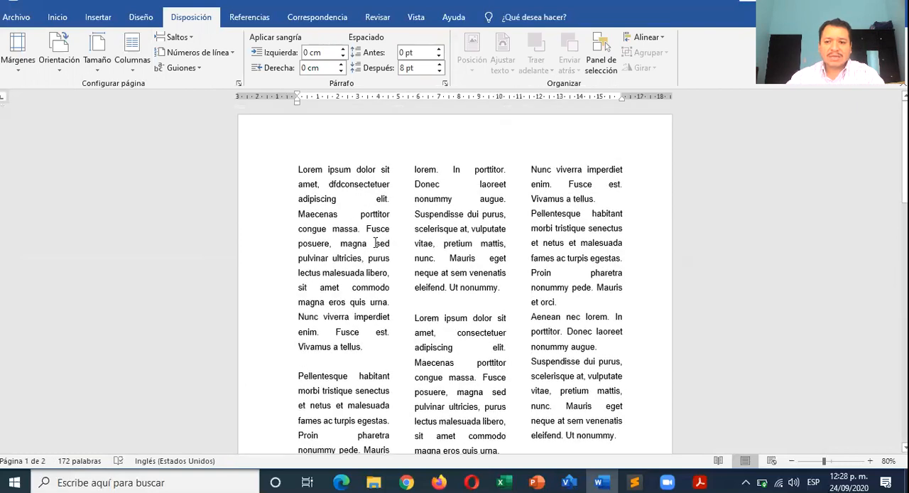
- Add blank lines on the single-column page to extend the document to a third page, and check the first page
{"action": "scroll", "coordinate": [377, 243], "scroll_direction": "down", "scroll_amount": 10}
{"action": "key", "text": "Return"}
{"action": "key", "text": "Return"}
{"action": "key", "text": "Return"}
{"action": "key", "text": "Return"}
{"action": "key", "text": "Return"}
{"action": "key", "text": "Return"}
{"action": "key", "text": "Return"}
{"action": "key", "text": "Return"}
{"action": "key", "text": "Return"}
{"action": "key", "text": "Return"}
{"action": "key", "text": "Return"}
{"action": "key", "text": "Return"}
{"action": "key", "text": "Return"}
{"action": "key", "text": "Return"}
{"action": "key", "text": "Return"}
{"action": "key", "text": "Return"}
{"action": "key", "text": "Return"}
{"action": "key", "text": "Return"}
{"action": "key", "text": "Return"}
{"action": "key", "text": "Return"}
{"action": "key", "text": "Return"}
{"action": "key", "text": "Return"}
{"action": "scroll", "coordinate": [455, 277], "scroll_direction": "up", "scroll_amount": 3}
{"action": "scroll", "coordinate": [455, 277], "scroll_direction": "up", "scroll_amount": 5}
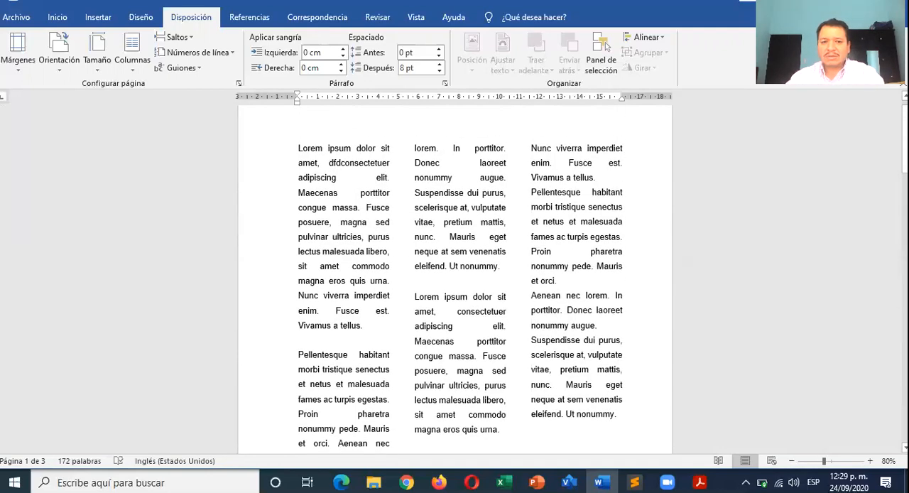
- Review the column layout options without changing them, and return to the single-column blank page
{"action": "left_click", "coordinate": [137, 77]}
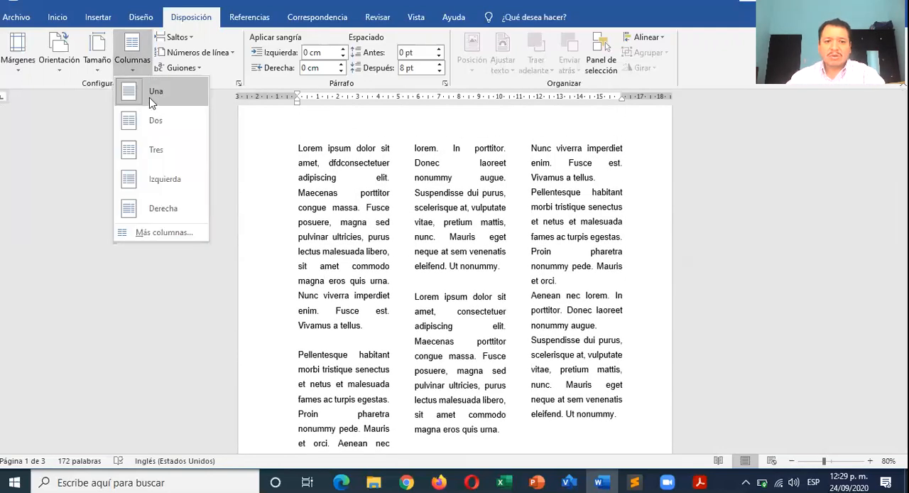
{"action": "left_click", "coordinate": [414, 291]}
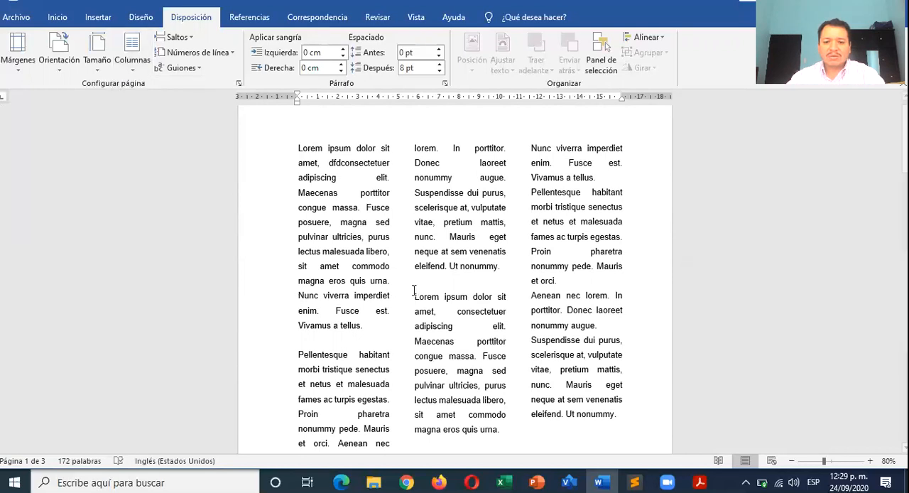
{"action": "scroll", "coordinate": [415, 293], "scroll_direction": "down", "scroll_amount": 6}
{"action": "left_click", "coordinate": [341, 238]}
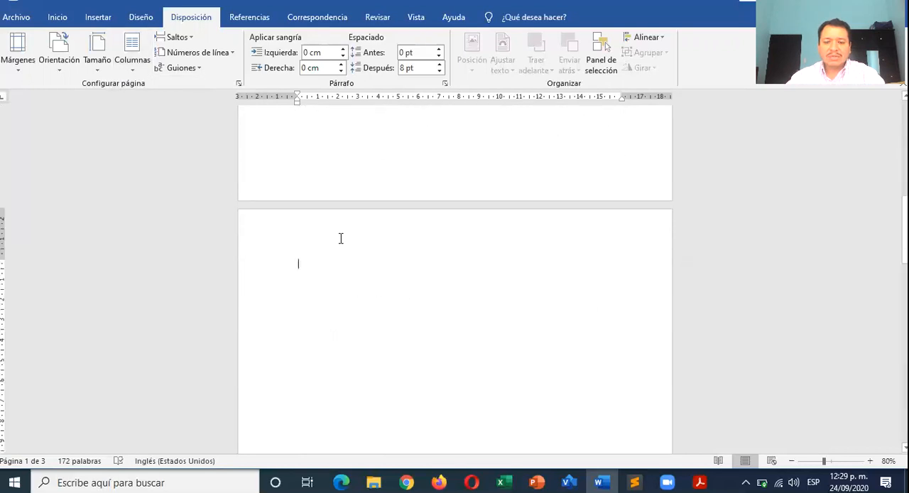
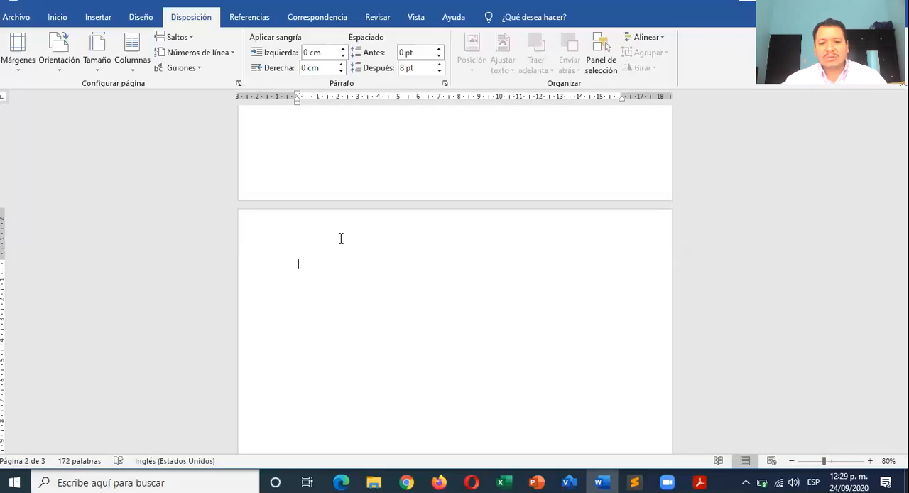
- Generate sample Lorem ipsum paragraphs at the start of the second page with the formula =lorem()
{"action": "type", "text": "a"}
{"action": "key", "text": "BackSpace"}
{"action": "key", "text": "BackSpace"}
{"action": "type", "text": ")"}
{"action": "key", "text": "BackSpace"}
{"action": "type", "text": "=lorem"}
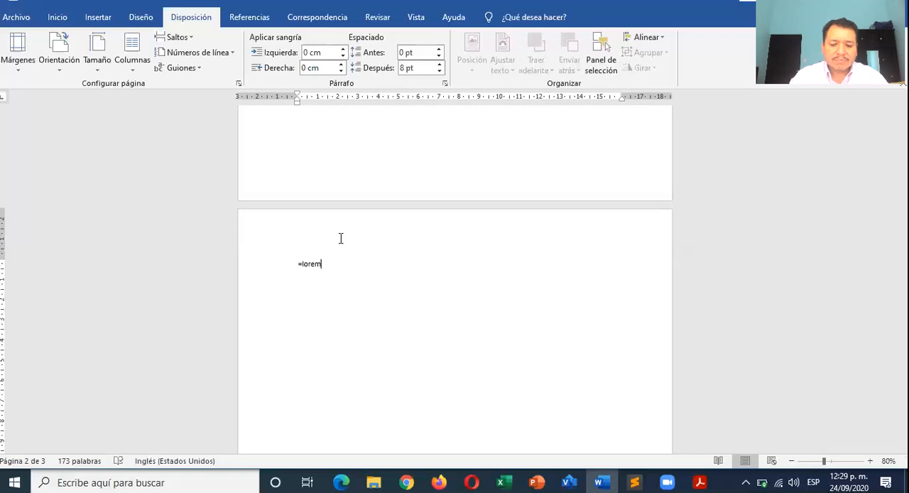
{"action": "type", "text": "(()"}
{"action": "key", "text": "Return"}
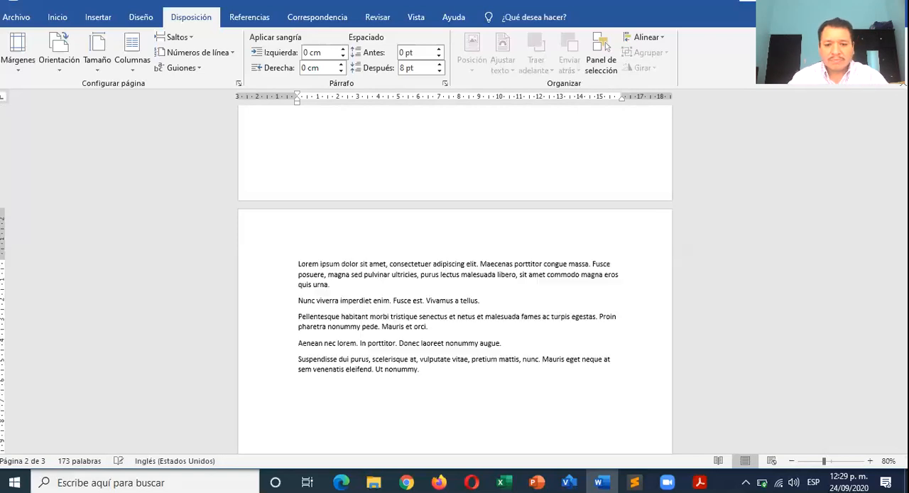
- Copy all the Lorem ipsum paragraphs on the second page and paste them again below the originals
{"action": "scroll", "coordinate": [327, 315], "scroll_direction": "down", "scroll_amount": 3}
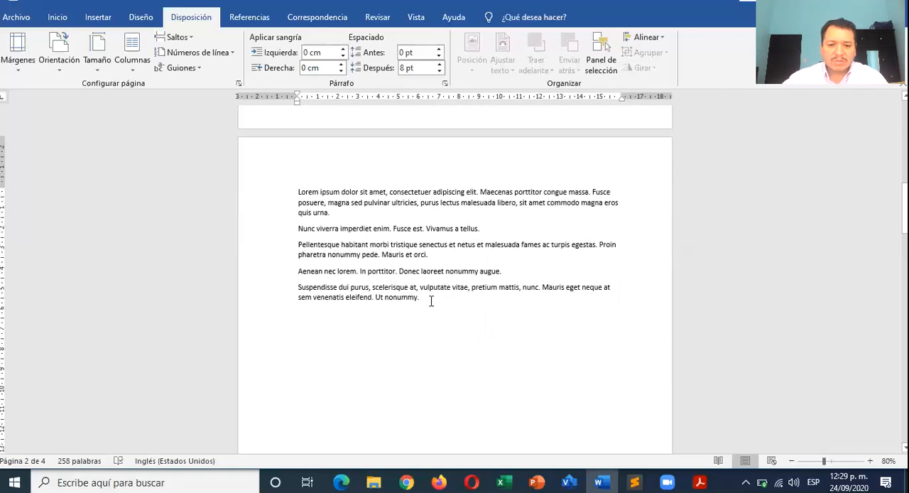
{"action": "left_click_drag", "start_coordinate": [427, 301], "coordinate": [297, 191]}
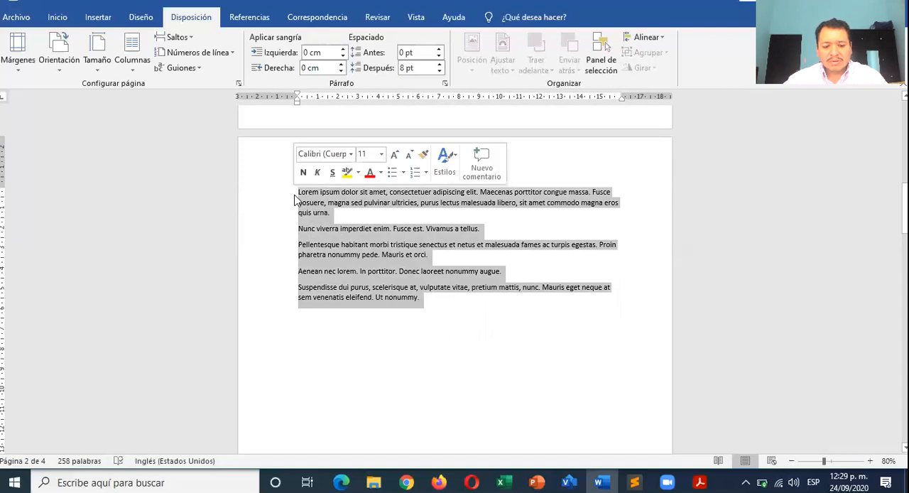
{"action": "key", "text": "ctrl+c"}
{"action": "left_click", "coordinate": [357, 330]}
{"action": "key", "text": "ctrl+v"}
- From the end of the first page, set the page orientation to Horizontal, applied to De aquí en adelante
{"action": "scroll", "coordinate": [339, 223], "scroll_direction": "up", "scroll_amount": 1}
{"action": "scroll", "coordinate": [340, 223], "scroll_direction": "up", "scroll_amount": 4}
{"action": "left_click", "coordinate": [325, 182]}
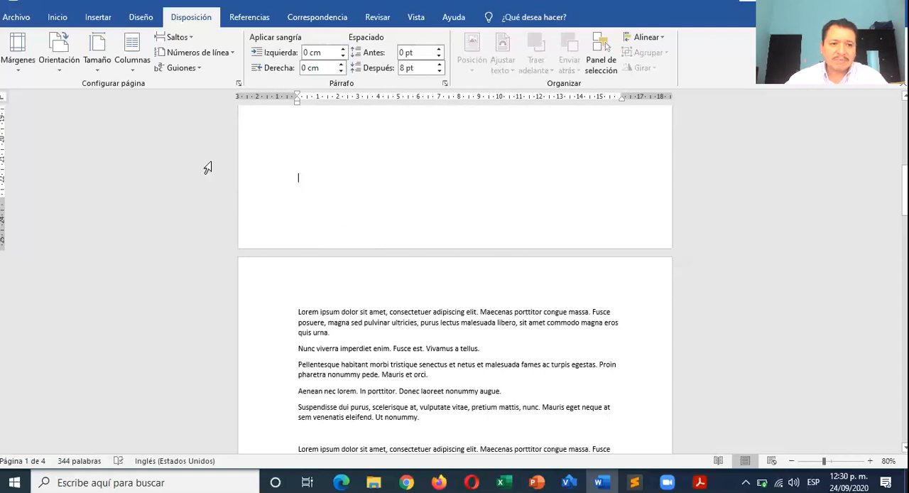
{"action": "left_click", "coordinate": [239, 84]}
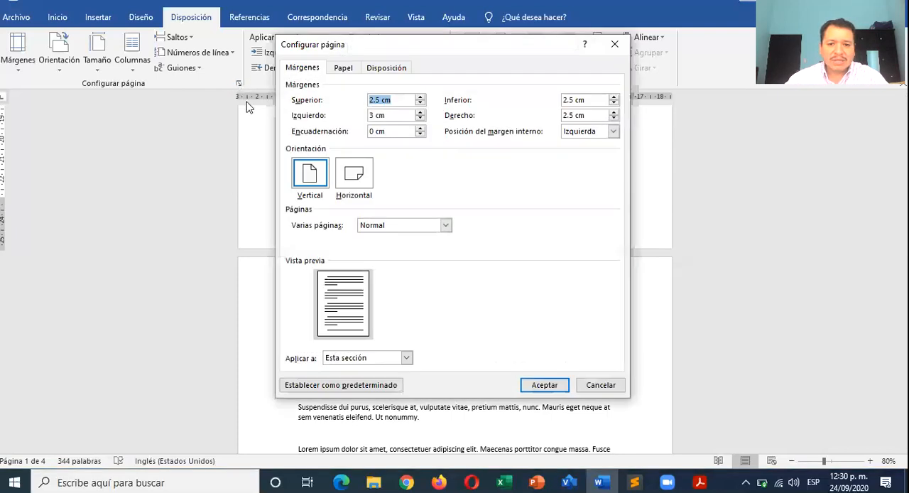
{"action": "left_click", "coordinate": [363, 176]}
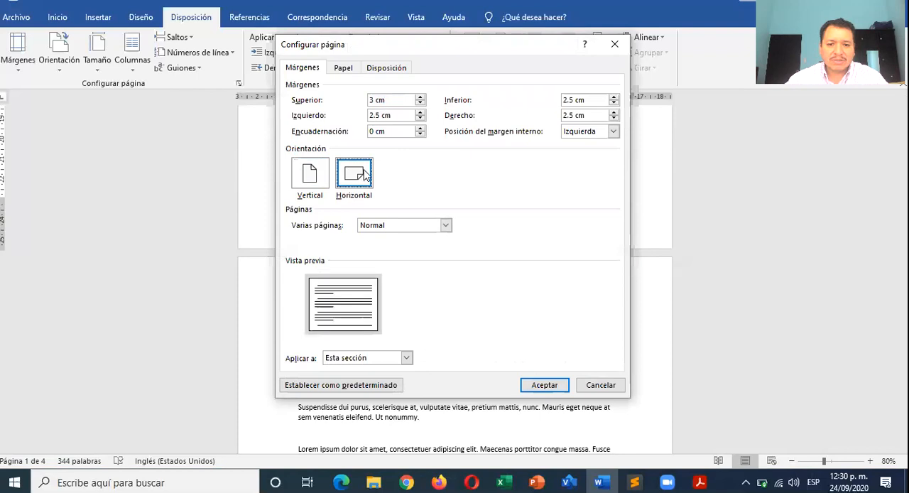
{"action": "left_click", "coordinate": [405, 358]}
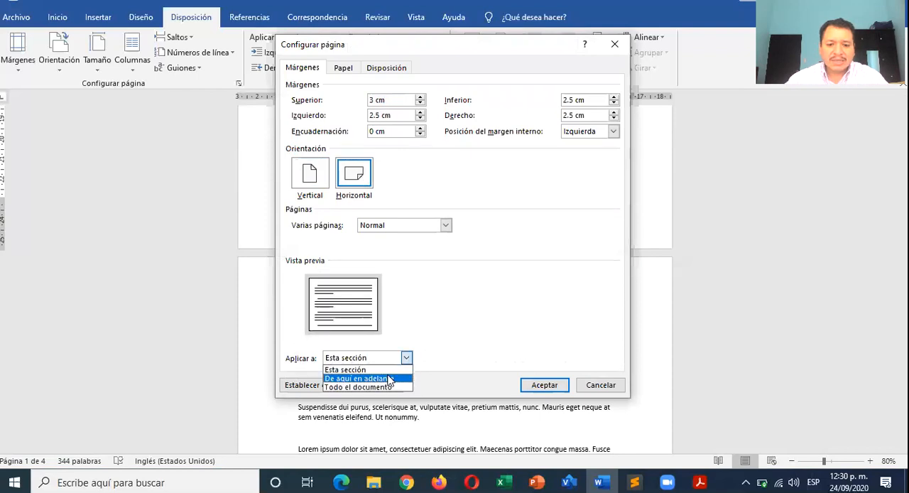
{"action": "left_click", "coordinate": [389, 379]}
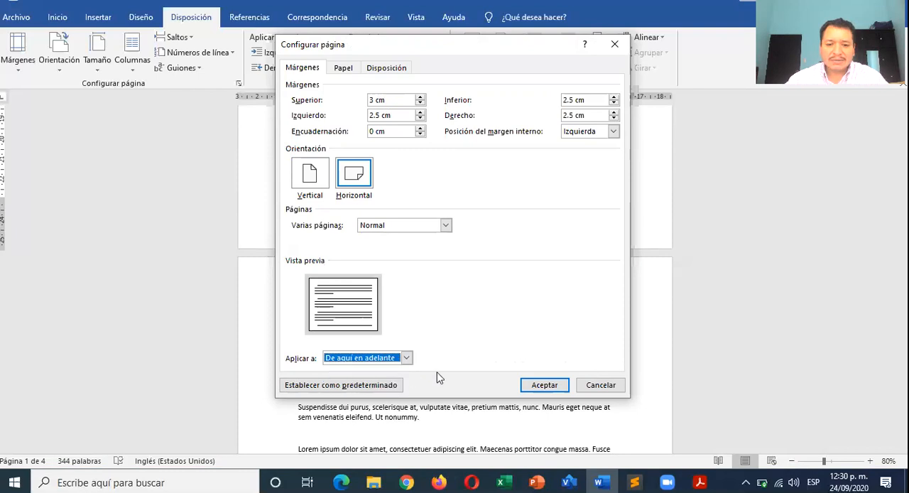
{"action": "left_click", "coordinate": [540, 386]}
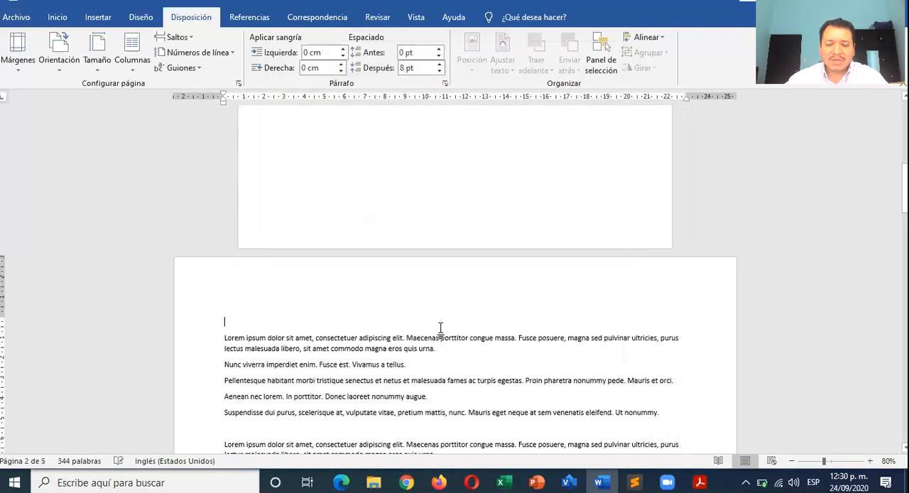
- Compare the orientation of the first page with that of the pages following it
{"action": "scroll", "coordinate": [440, 328], "scroll_direction": "up", "scroll_amount": 8}
{"action": "scroll", "coordinate": [440, 329], "scroll_direction": "up", "scroll_amount": 4}
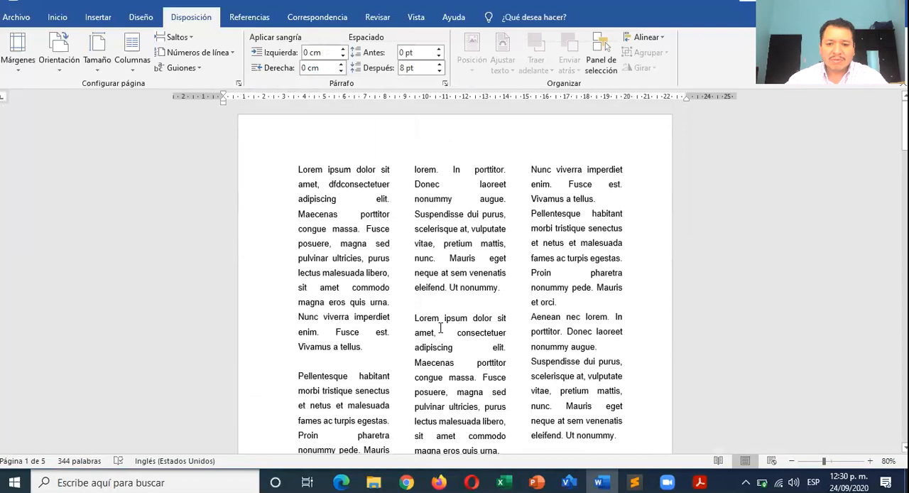
{"action": "scroll", "coordinate": [441, 328], "scroll_direction": "down", "scroll_amount": 1}
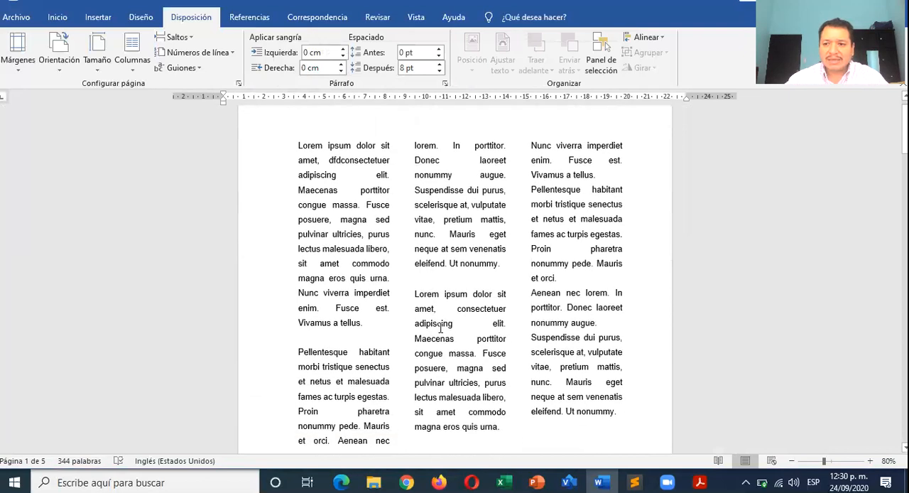
{"action": "scroll", "coordinate": [441, 329], "scroll_direction": "down", "scroll_amount": 10}
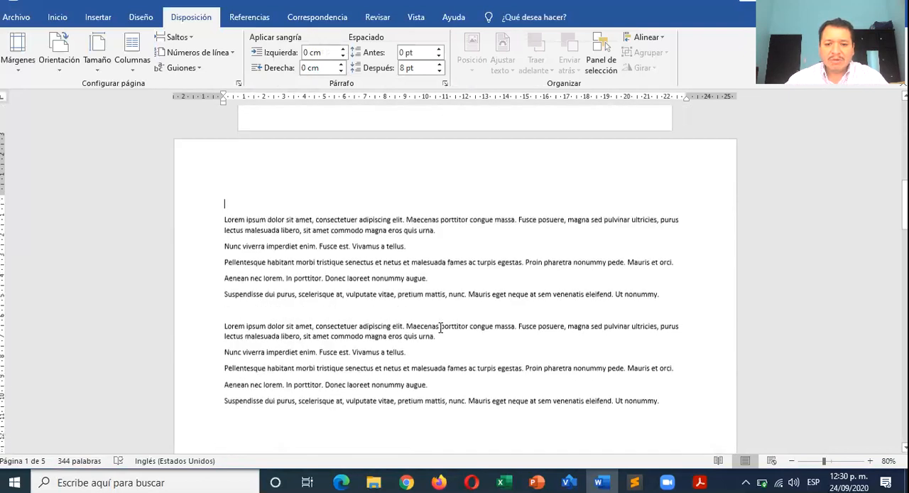
{"action": "scroll", "coordinate": [441, 328], "scroll_direction": "down", "scroll_amount": 1}
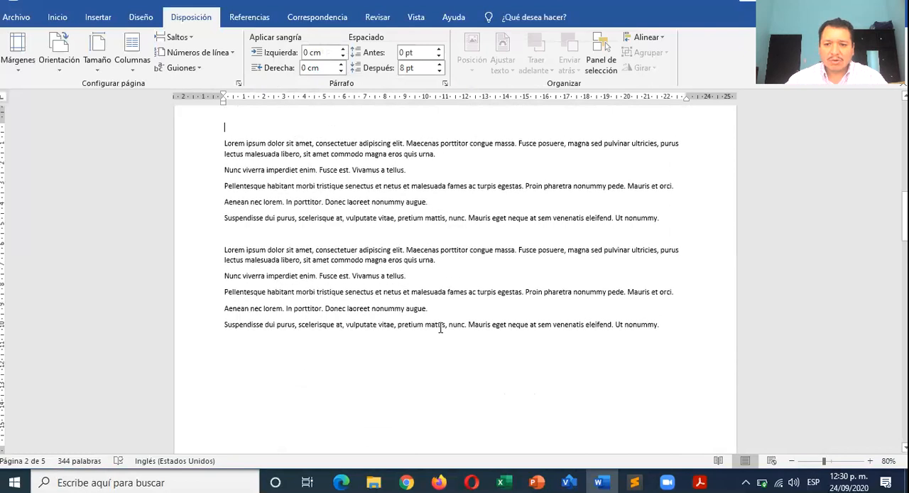
{"action": "scroll", "coordinate": [440, 328], "scroll_direction": "down", "scroll_amount": 1}
{"action": "scroll", "coordinate": [440, 328], "scroll_direction": "up", "scroll_amount": 3}
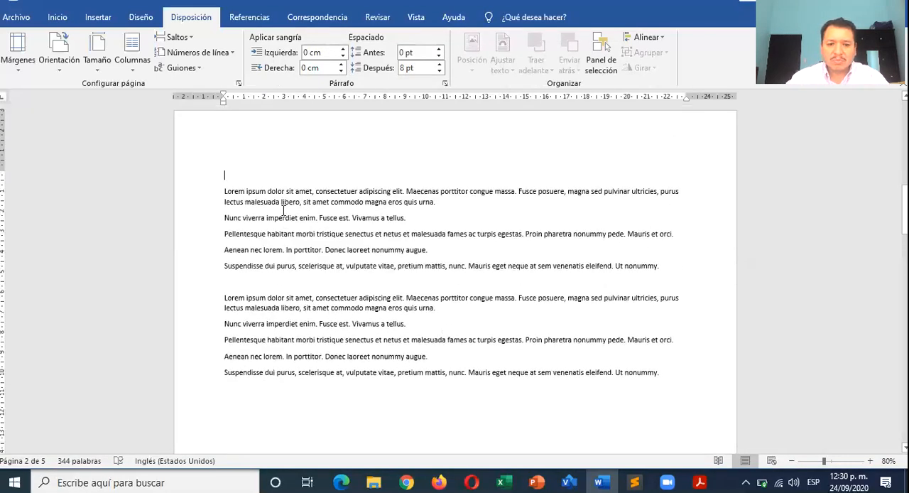
- Delete the blank line above the landscape page's text and lay out all its paragraphs in three columns
{"action": "key", "text": "Delete"}
{"action": "left_click_drag", "start_coordinate": [222, 180], "coordinate": [672, 360]}
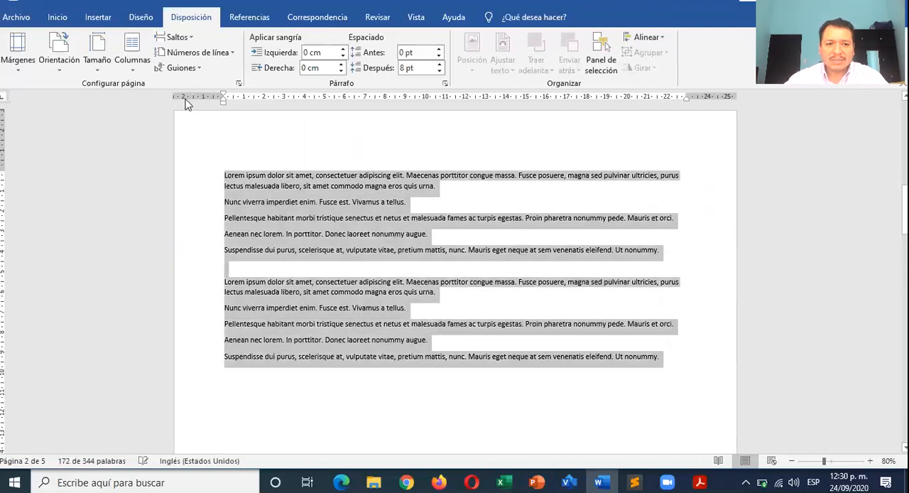
{"action": "left_click", "coordinate": [132, 54]}
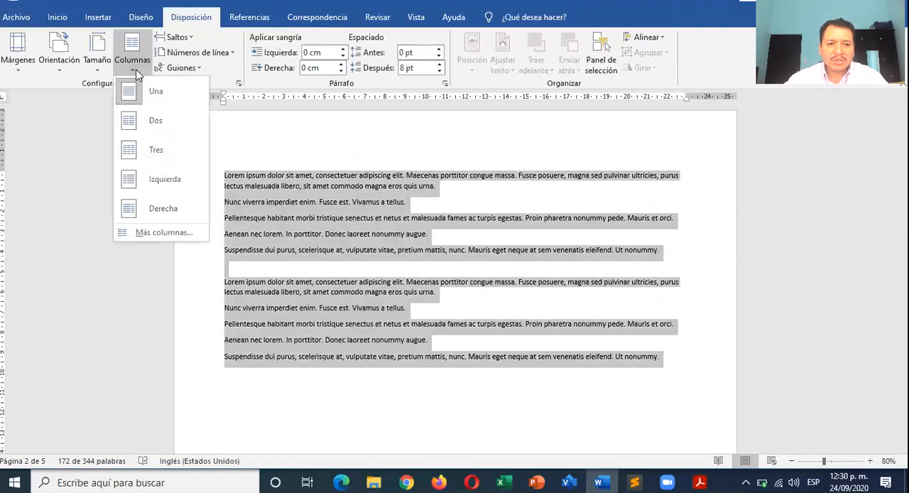
{"action": "left_click", "coordinate": [162, 155]}
{"action": "left_click", "coordinate": [351, 336]}
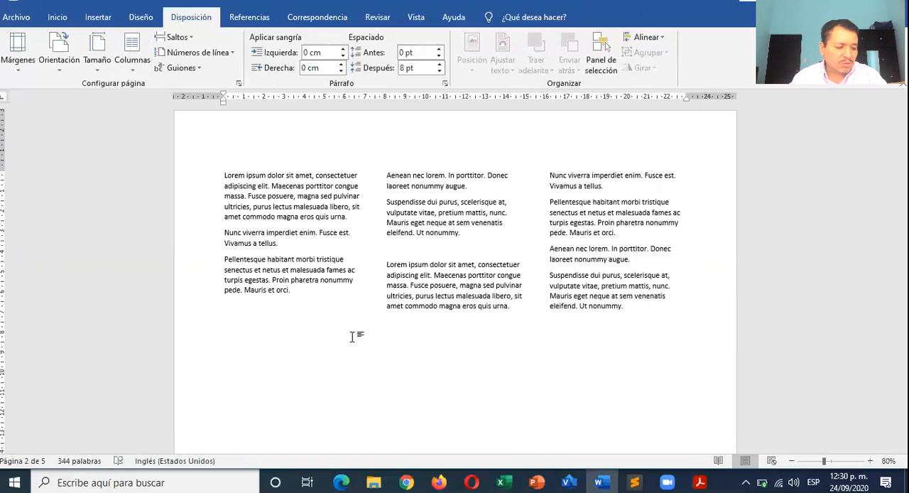
- Format all the three-column text on the landscape page as Arial 12 with justified alignment
{"action": "left_click_drag", "start_coordinate": [654, 313], "coordinate": [226, 166]}
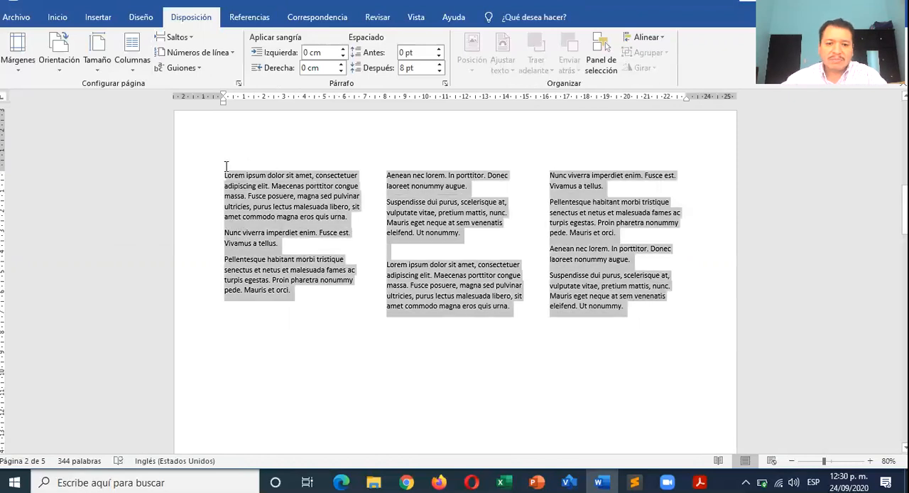
{"action": "left_click", "coordinate": [57, 17]}
{"action": "left_click", "coordinate": [209, 42]}
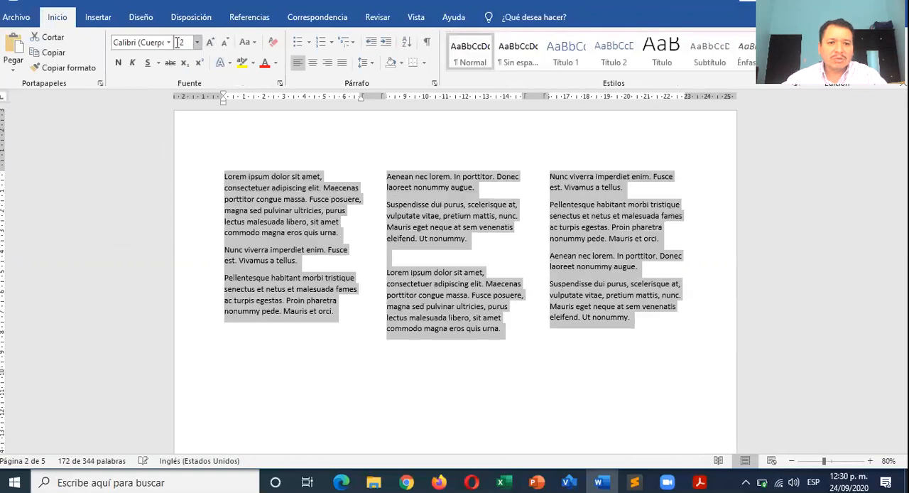
{"action": "left_click", "coordinate": [170, 44]}
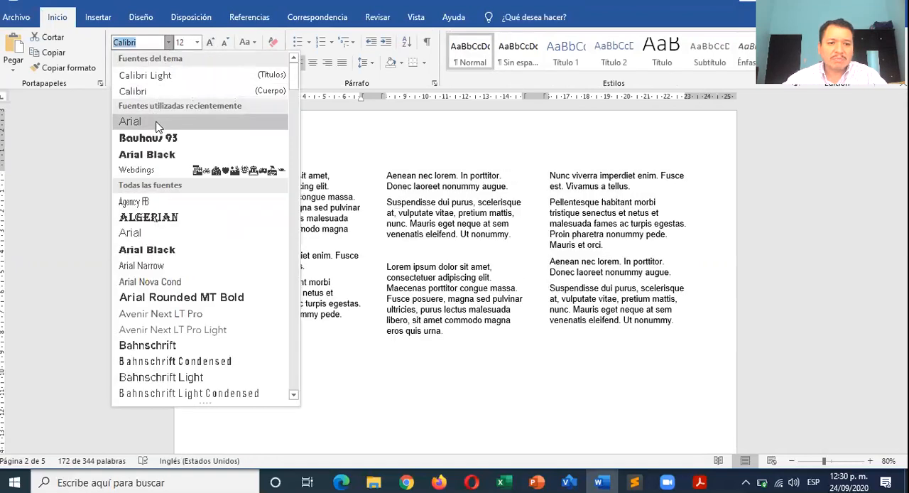
{"action": "left_click", "coordinate": [153, 122]}
{"action": "left_click", "coordinate": [342, 62]}
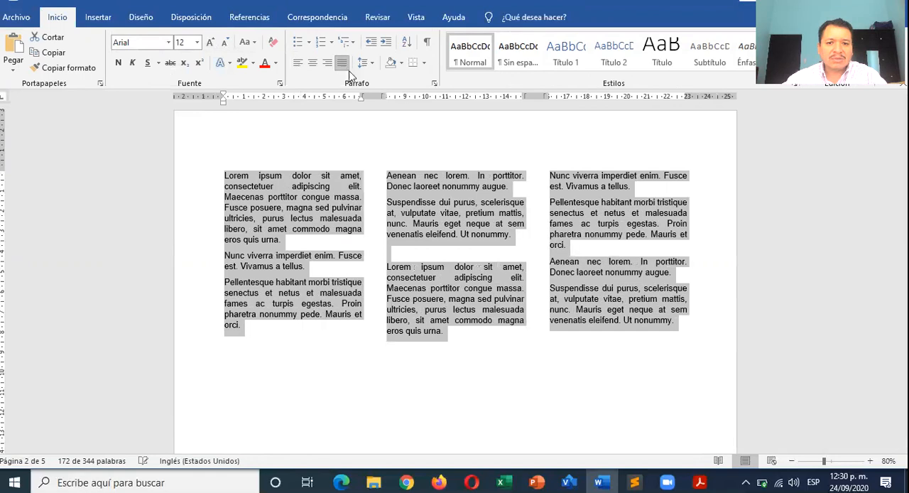
- Set the selected paragraphs' spacing after to 0 pt and their line spacing to 1.5 lines
{"action": "left_click", "coordinate": [435, 84]}
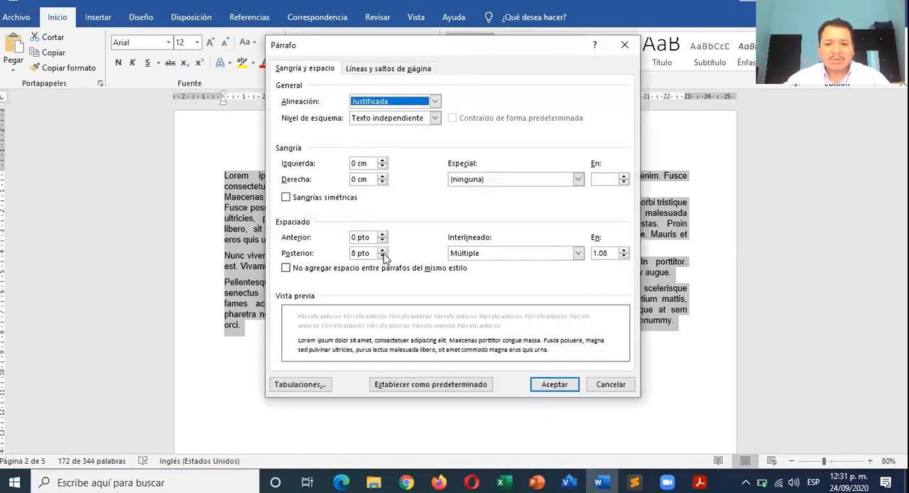
{"action": "left_click", "coordinate": [384, 257]}
{"action": "left_click", "coordinate": [384, 257]}
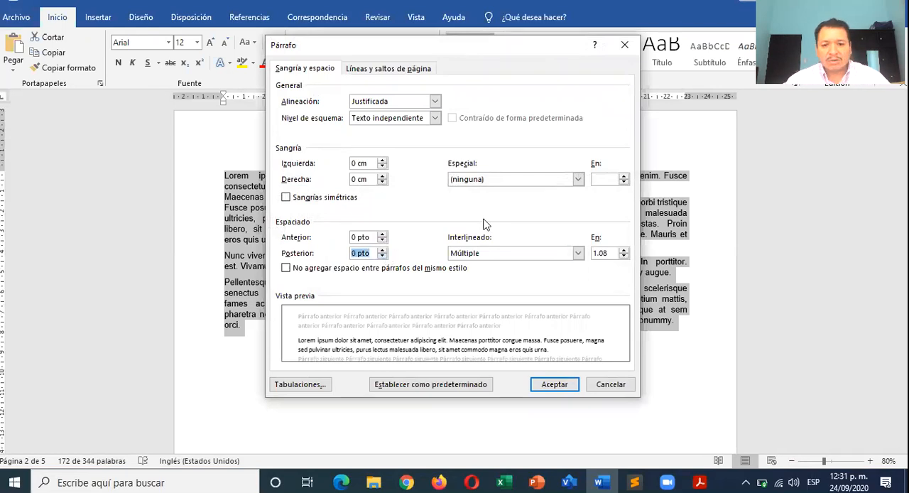
{"action": "left_click", "coordinate": [492, 254]}
{"action": "left_click", "coordinate": [477, 274]}
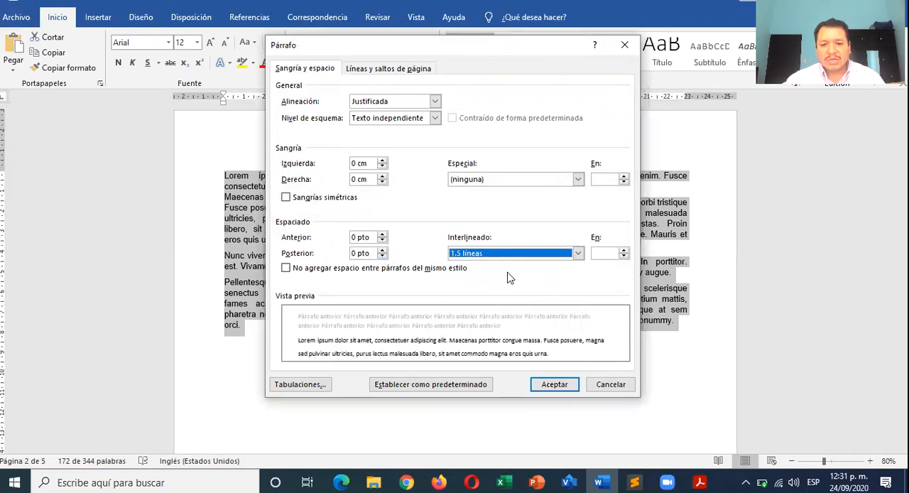
{"action": "left_click", "coordinate": [560, 384]}
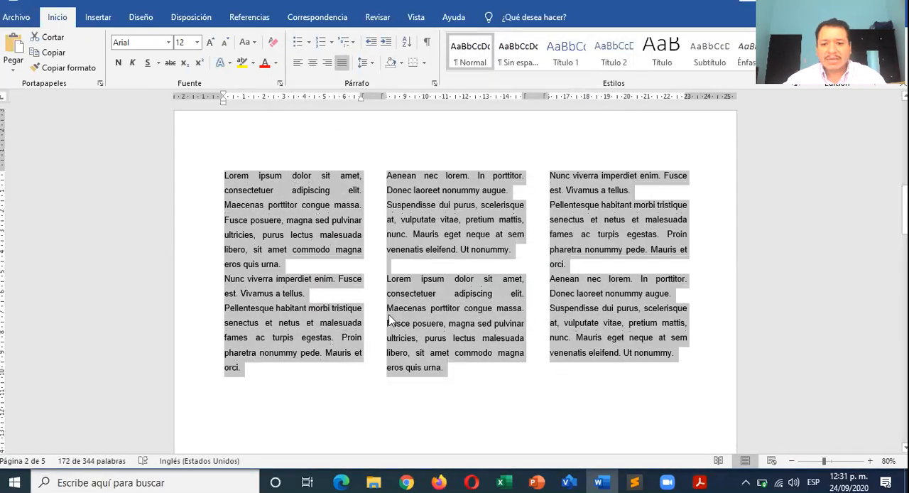
{"action": "left_click", "coordinate": [390, 302]}
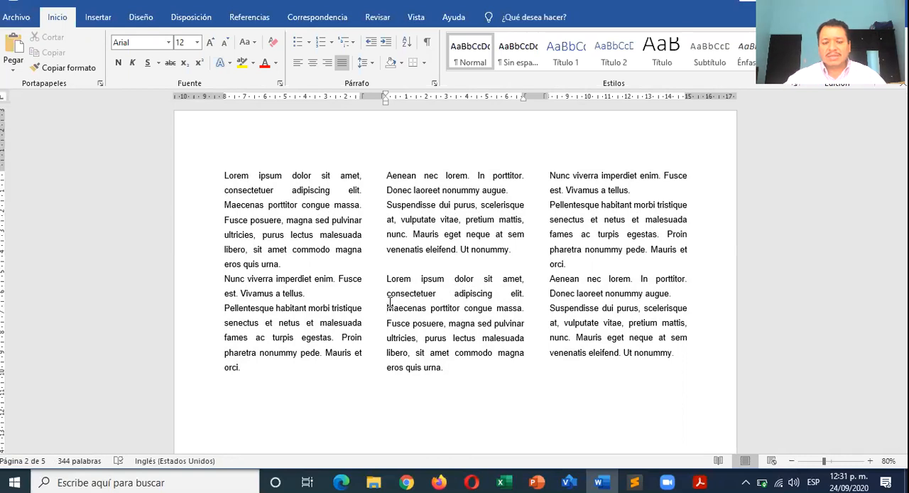
- Add blank lines below the three-column text on the landscape page to move the insertion point down
{"action": "scroll", "coordinate": [309, 239], "scroll_direction": "up", "scroll_amount": 9}
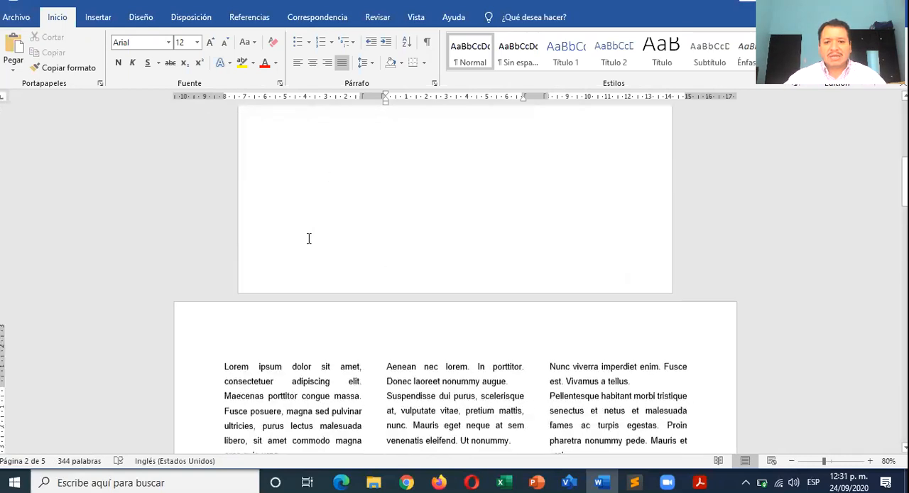
{"action": "scroll", "coordinate": [309, 238], "scroll_direction": "down", "scroll_amount": 2}
{"action": "scroll", "coordinate": [309, 240], "scroll_direction": "down", "scroll_amount": 10}
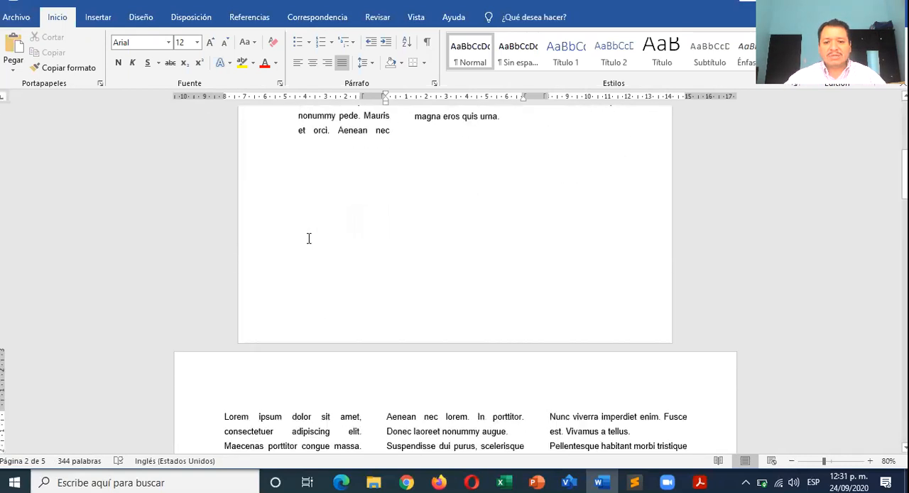
{"action": "left_click", "coordinate": [385, 222]}
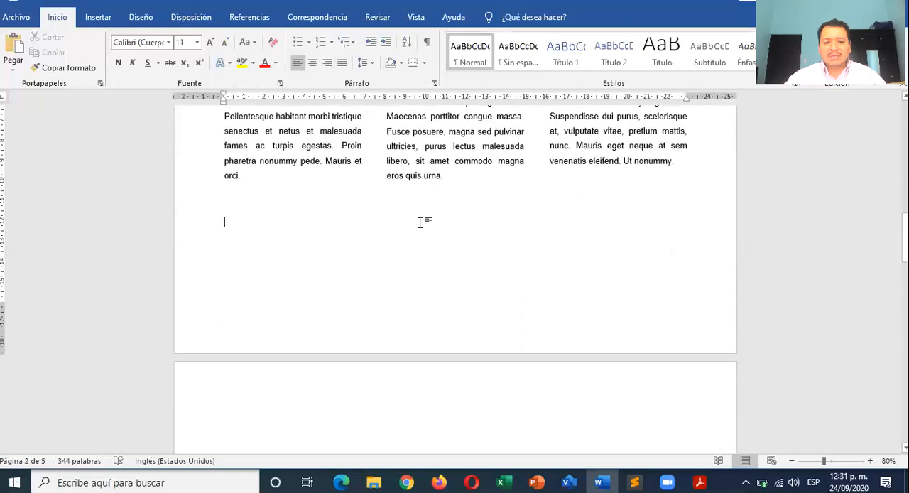
{"action": "key", "text": "Return"}
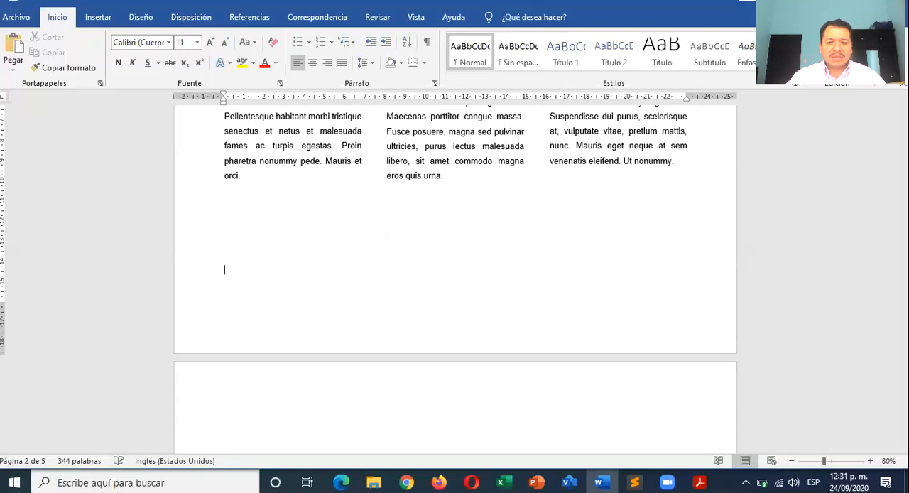
{"action": "key", "text": "Return"}
{"action": "key", "text": "BackSpace"}
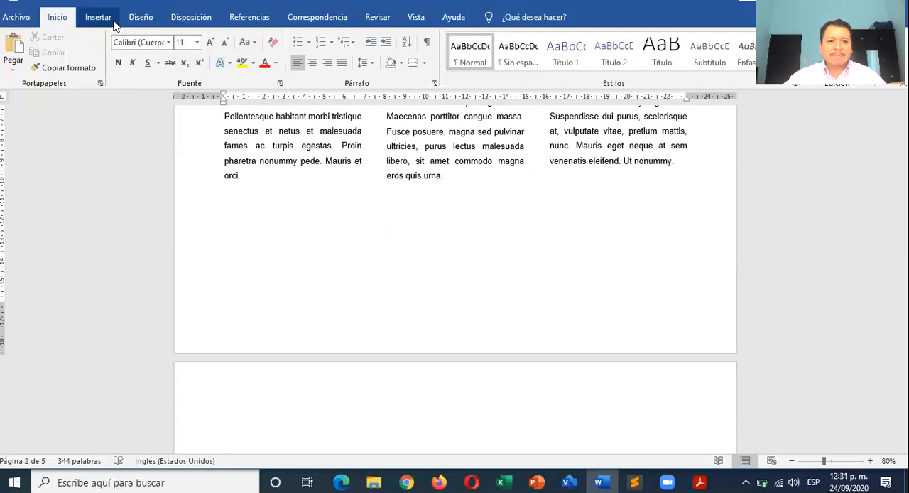
- Set the page orientation to portrait from the insertion point forward, below the landscape page's three-column text
{"action": "left_click", "coordinate": [193, 21]}
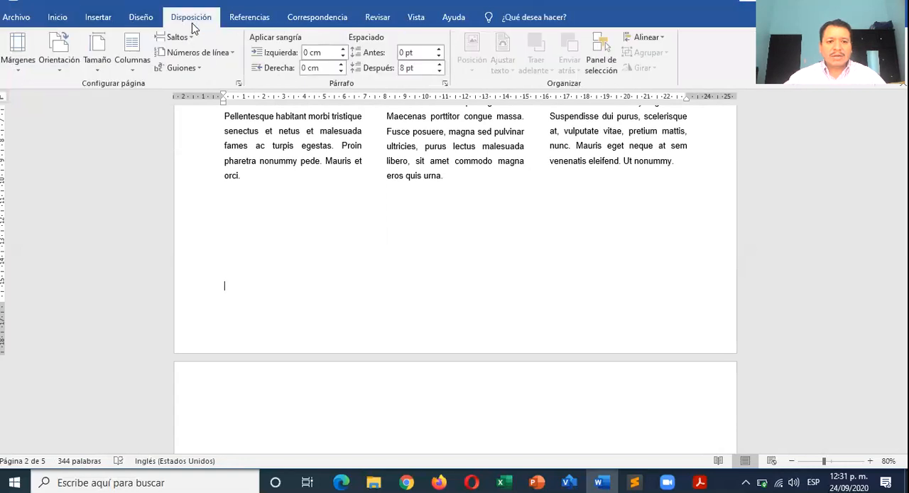
{"action": "left_click", "coordinate": [238, 84]}
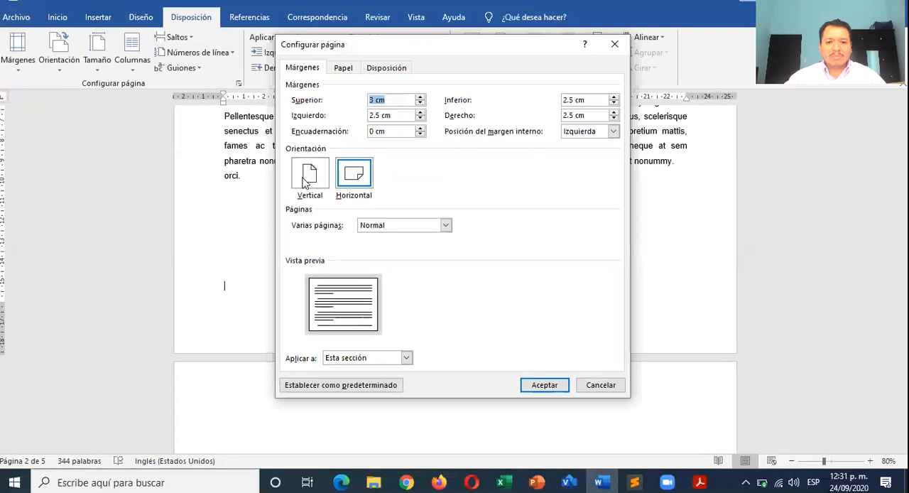
{"action": "left_click", "coordinate": [307, 179]}
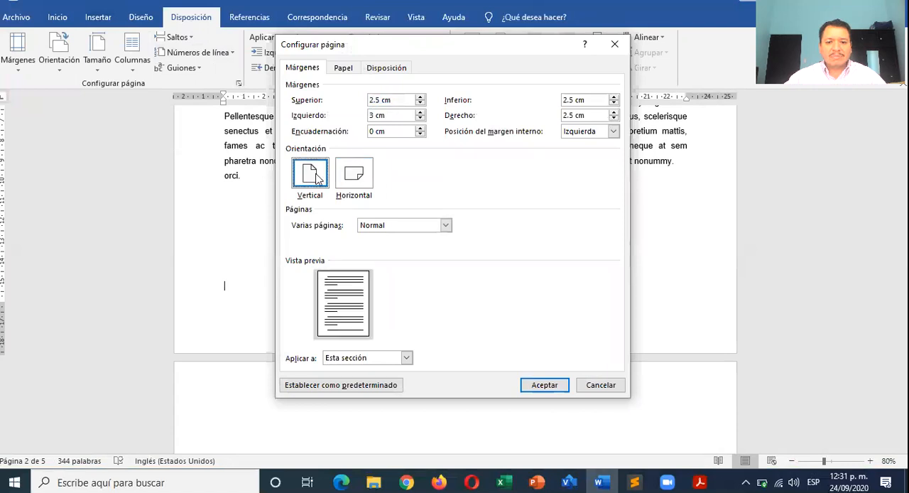
{"action": "left_click", "coordinate": [390, 359]}
{"action": "left_click", "coordinate": [380, 379]}
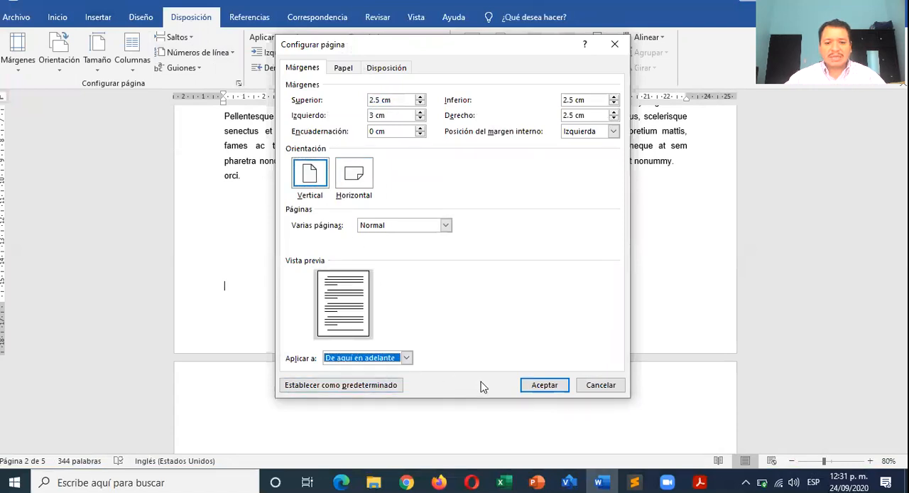
{"action": "left_click", "coordinate": [546, 385]}
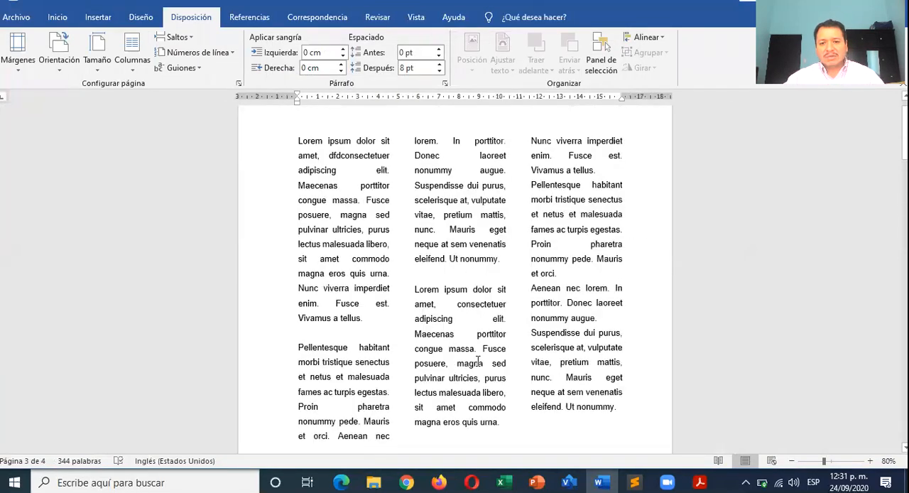
- Add blank lines at the start of the new portrait page and return the insertion point to its first line
{"action": "scroll", "coordinate": [479, 362], "scroll_direction": "up", "scroll_amount": 1}
{"action": "scroll", "coordinate": [476, 363], "scroll_direction": "down", "scroll_amount": 12}
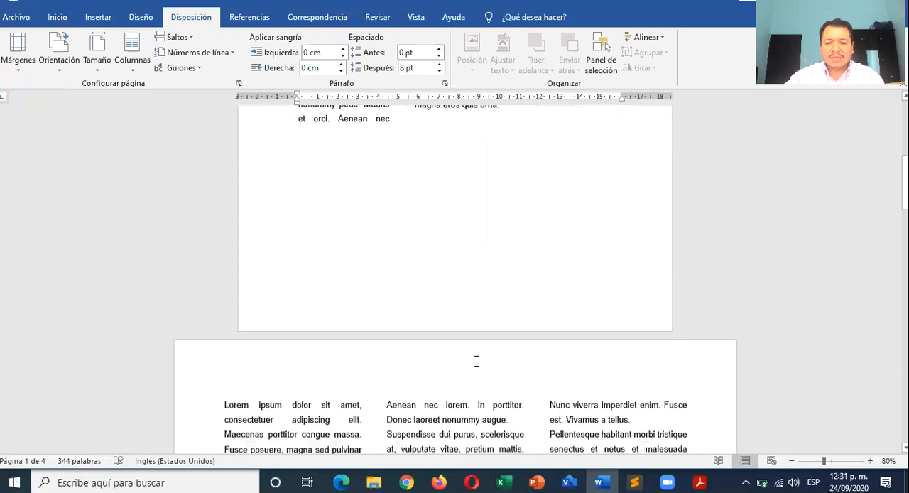
{"action": "scroll", "coordinate": [477, 361], "scroll_direction": "down", "scroll_amount": 12}
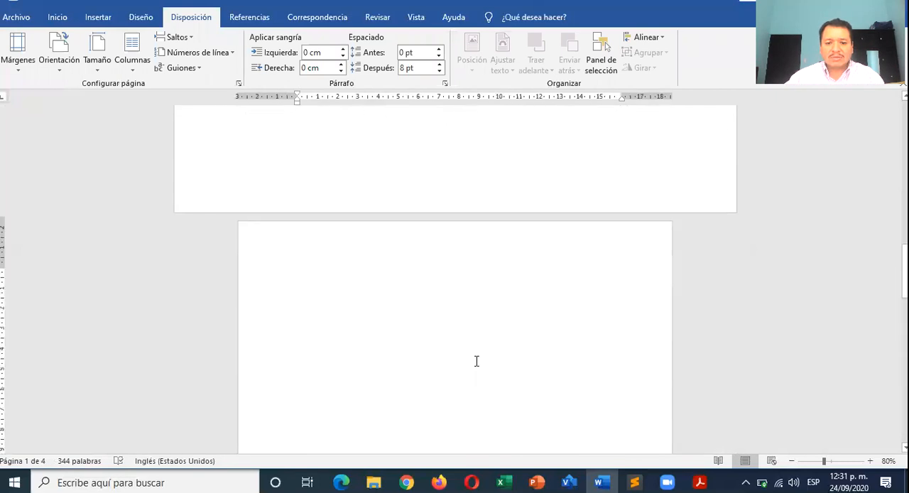
{"action": "scroll", "coordinate": [477, 361], "scroll_direction": "down", "scroll_amount": 1}
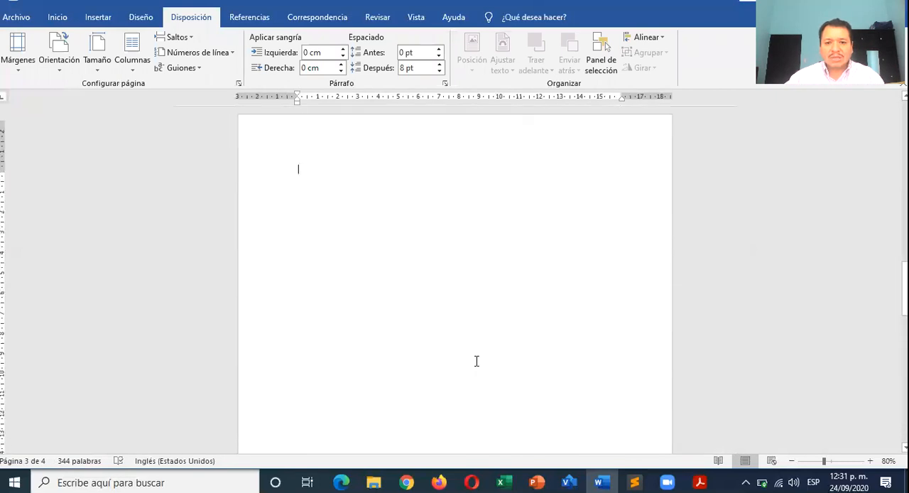
{"action": "scroll", "coordinate": [477, 361], "scroll_direction": "up", "scroll_amount": 3}
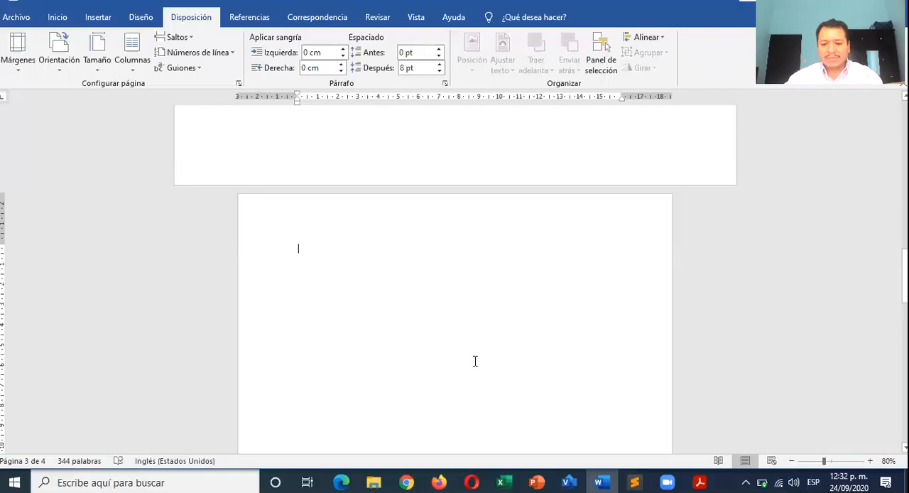
{"action": "key", "text": "Return"}
{"action": "key", "text": "Return"}
{"action": "key", "text": "Return"}
{"action": "key", "text": "Return"}
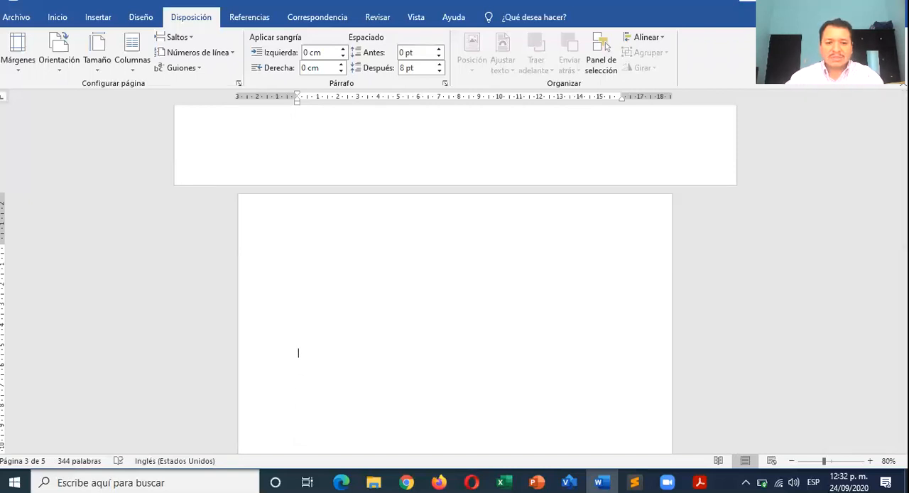
{"action": "key", "text": "Up"}
{"action": "key", "text": "Up"}
{"action": "key", "text": "Down"}
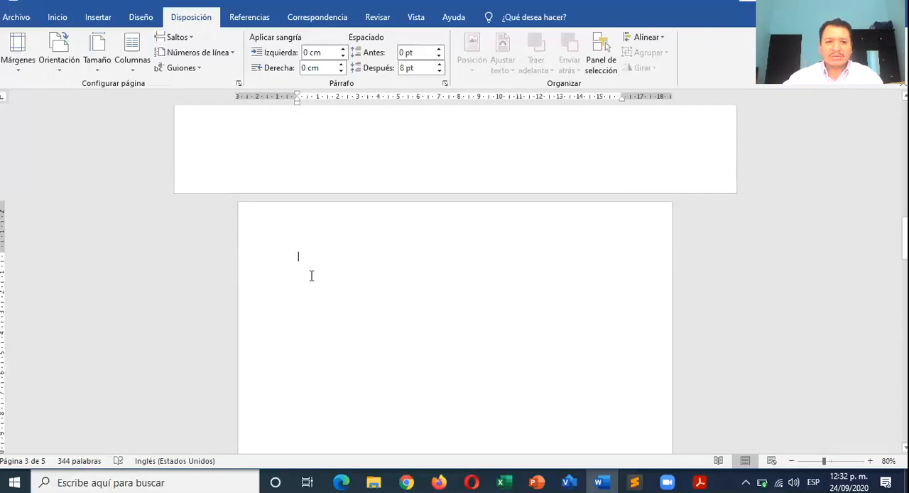
- Set the new portrait page after the landscape page to a single-column layout
{"action": "left_click", "coordinate": [132, 50]}
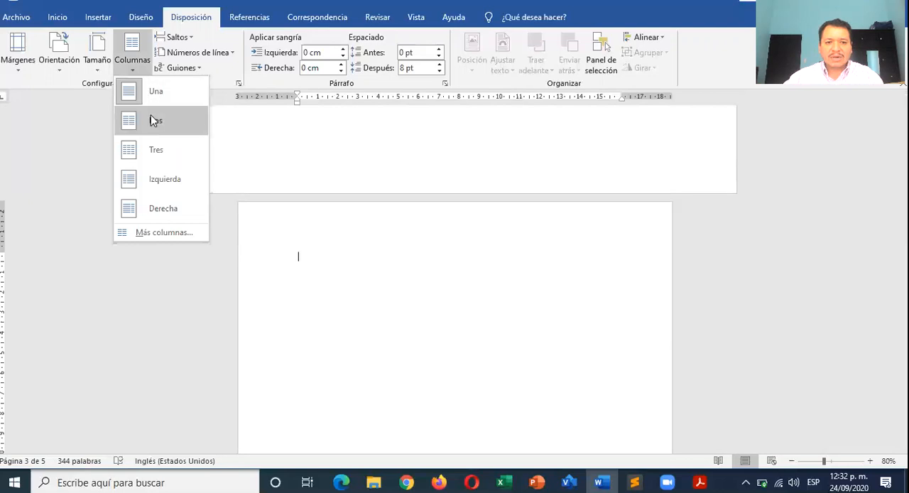
{"action": "left_click", "coordinate": [159, 100]}
{"action": "scroll", "coordinate": [324, 301], "scroll_direction": "up", "scroll_amount": 15}
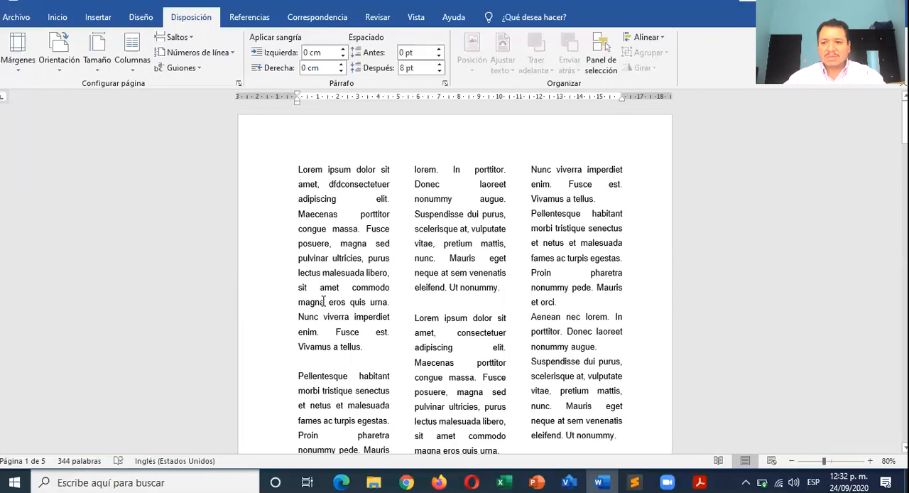
{"action": "scroll", "coordinate": [323, 301], "scroll_direction": "down", "scroll_amount": 5}
{"action": "scroll", "coordinate": [323, 301], "scroll_direction": "down", "scroll_amount": 10}
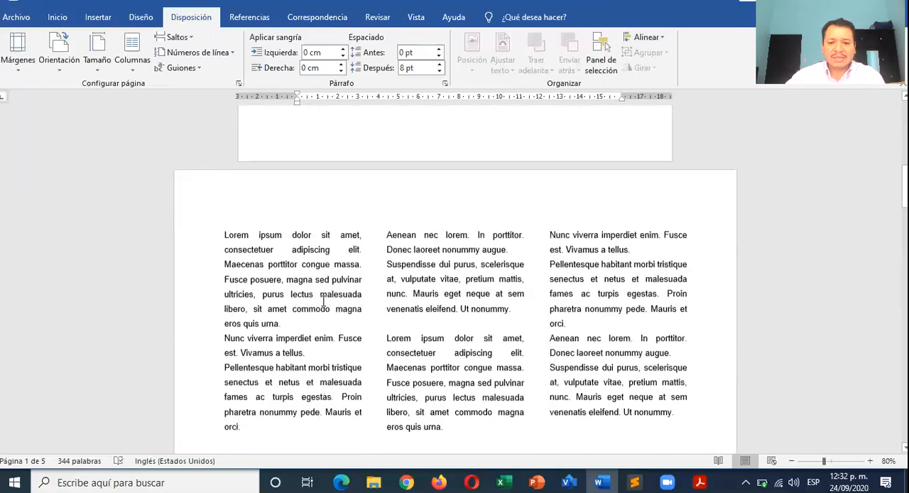
- Generate placeholder paragraphs at the start of the new portrait page with =lorem()
{"action": "type", "text": "=lorem("}
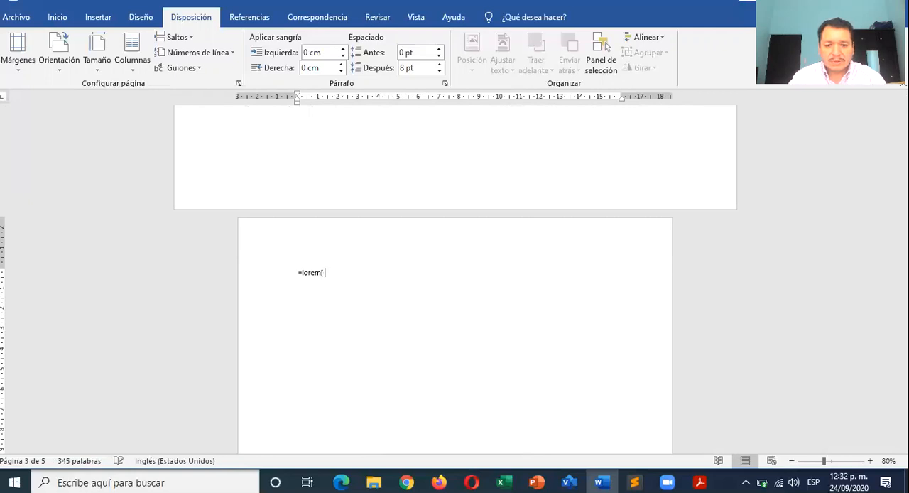
{"action": "key", "text": "BackSpace"}
{"action": "key", "text": "BackSpace"}
{"action": "key", "text": "Return"}
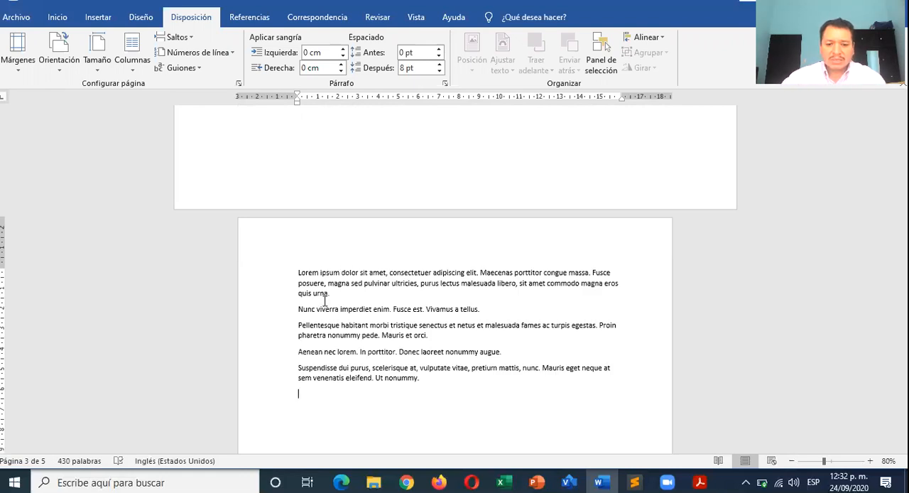
- Copy all the generated paragraphs and paste them below the originals, leaving a blank line between the two blocks
{"action": "scroll", "coordinate": [324, 301], "scroll_direction": "down", "scroll_amount": 2}
{"action": "left_click_drag", "start_coordinate": [298, 200], "coordinate": [424, 312]}
{"action": "key", "text": "ctrl+c"}
{"action": "left_click", "coordinate": [339, 336]}
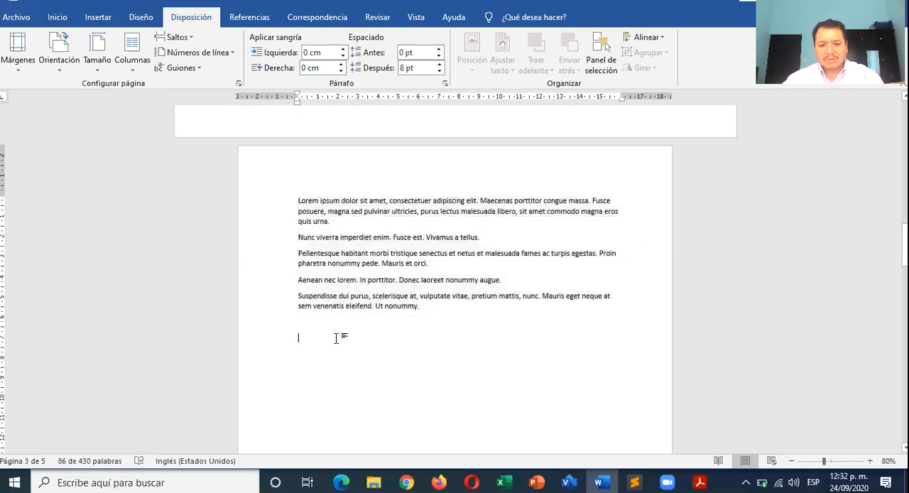
{"action": "key", "text": "ctrl+v"}
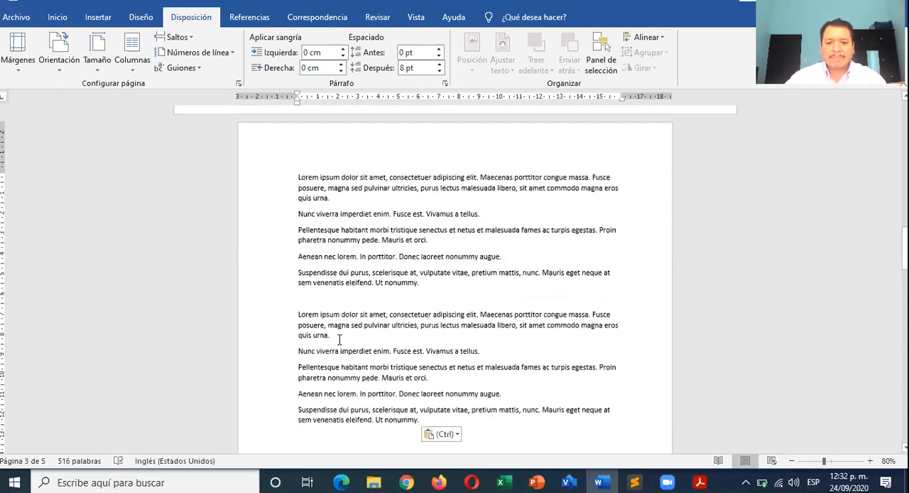
- Merge the upper block's short paragraphs into two, starting with "Lorem ipsum" and "Pellentesque habitant"
{"action": "scroll", "coordinate": [340, 339], "scroll_direction": "down", "scroll_amount": 1}
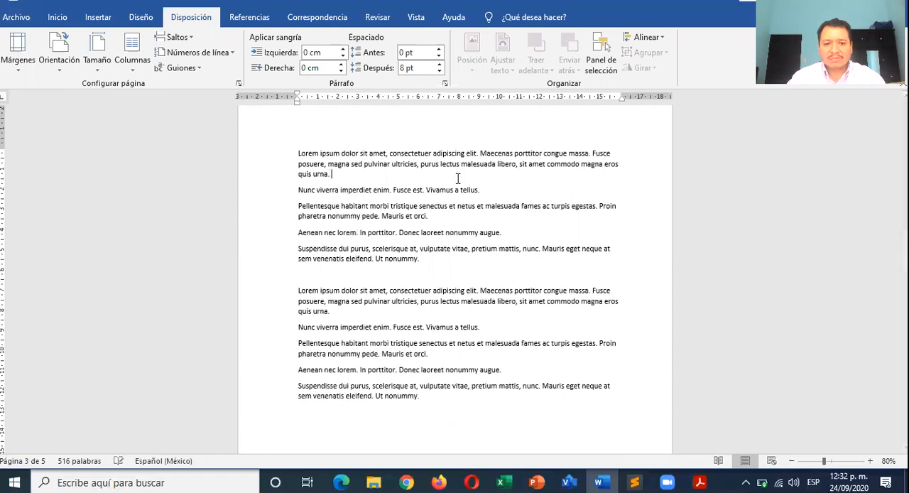
{"action": "key", "text": "Delete"}
{"action": "left_click", "coordinate": [459, 201]}
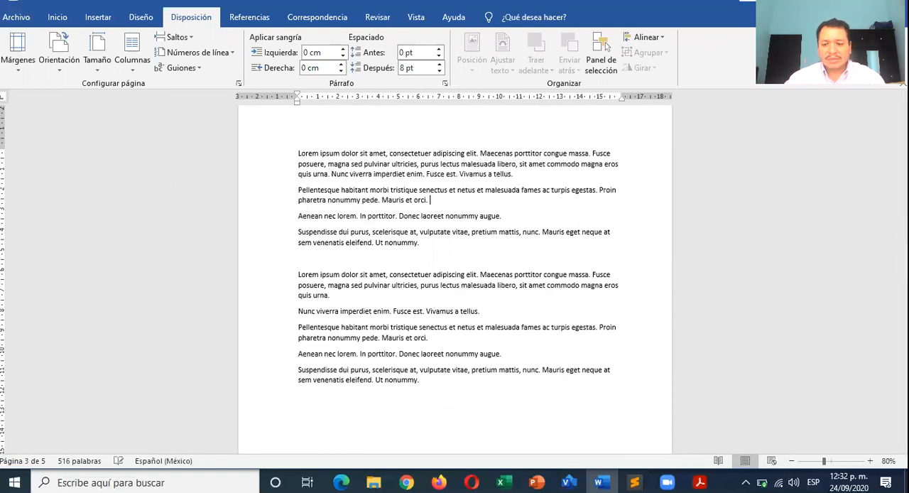
{"action": "key", "text": "Delete"}
{"action": "key", "text": "Down"}
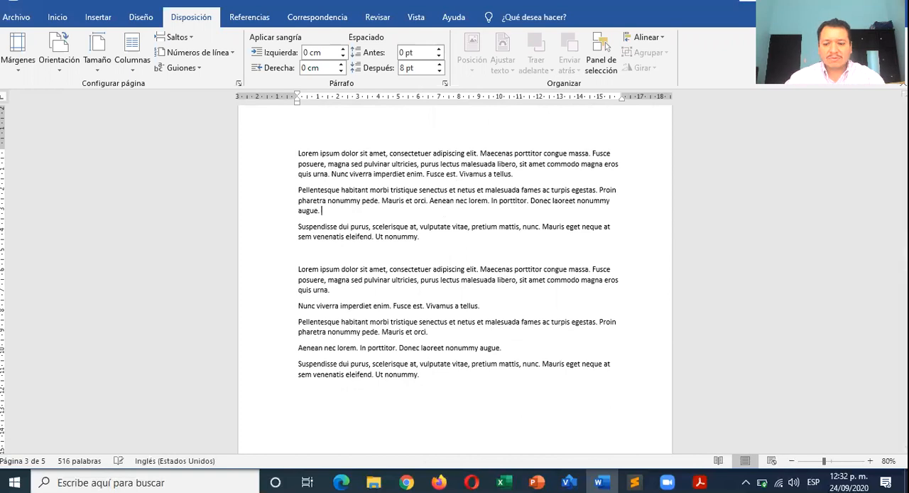
{"action": "key", "text": "Delete"}
- Merge the lower block's paragraphs in the same way, leaving one starting with "Lorem ipsum" and one with "Pellentesque habitant"
{"action": "left_click", "coordinate": [396, 274]}
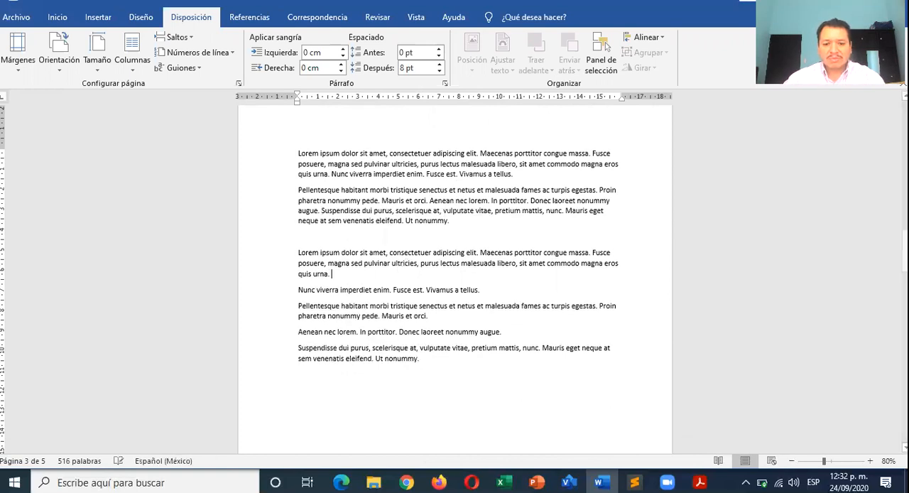
{"action": "key", "text": "Delete"}
{"action": "left_click", "coordinate": [452, 301]}
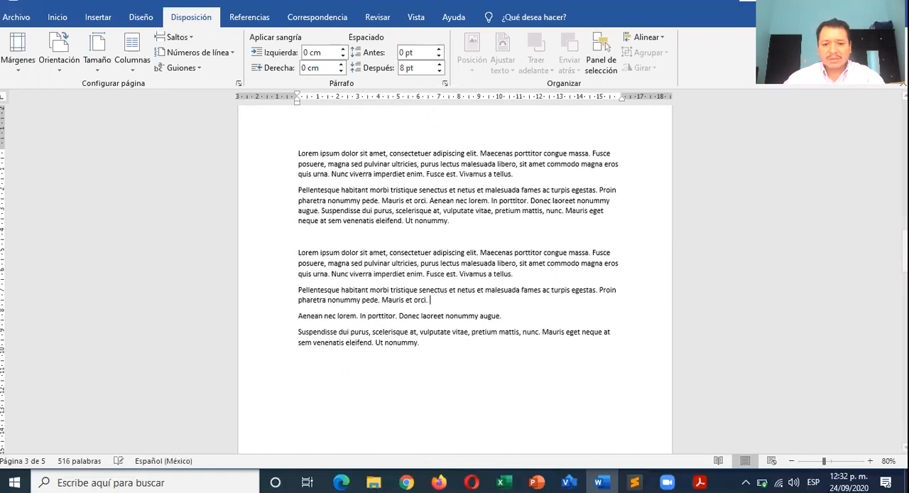
{"action": "key", "text": "Delete"}
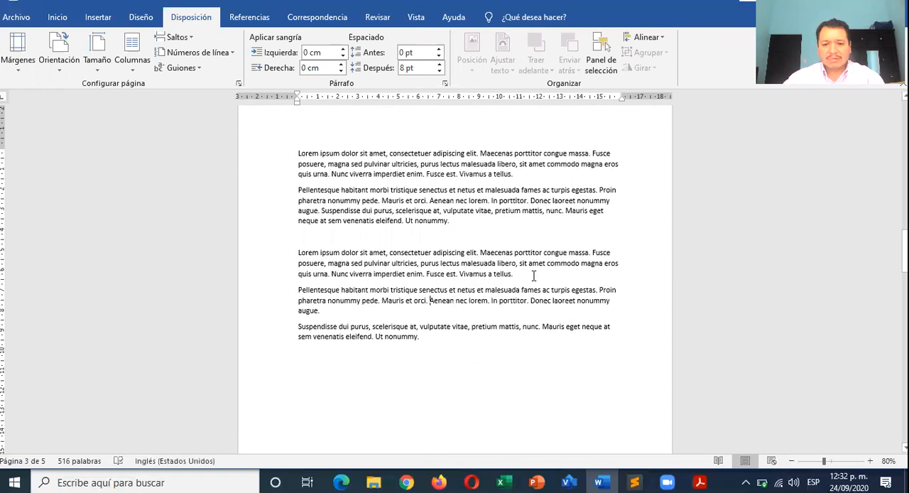
{"action": "left_click", "coordinate": [454, 311]}
{"action": "key", "text": "Delete"}
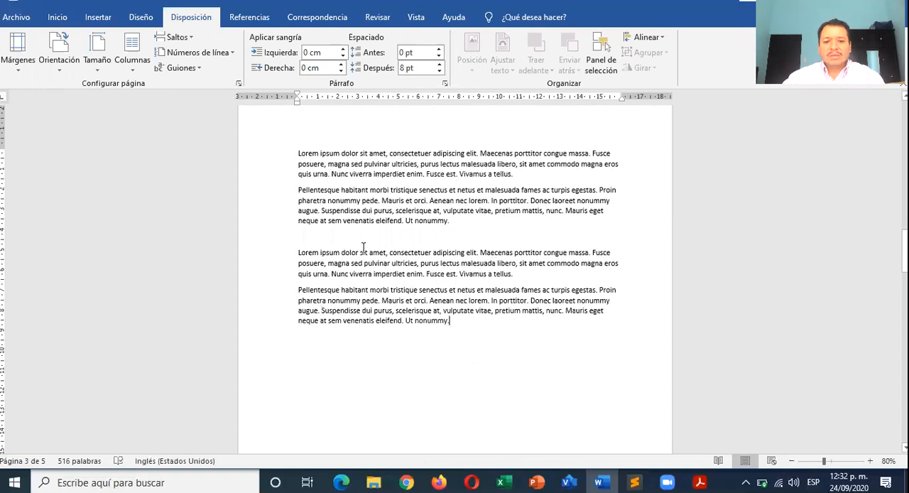
- Format all the text on the single-column portrait page as Arial 12 with justified alignment
{"action": "left_click", "coordinate": [297, 154], "text": "shift"}
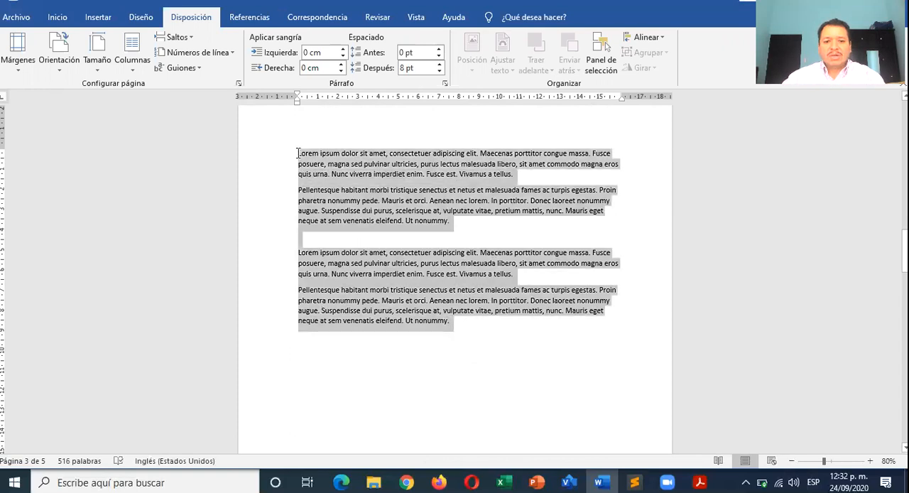
{"action": "left_click", "coordinate": [60, 19]}
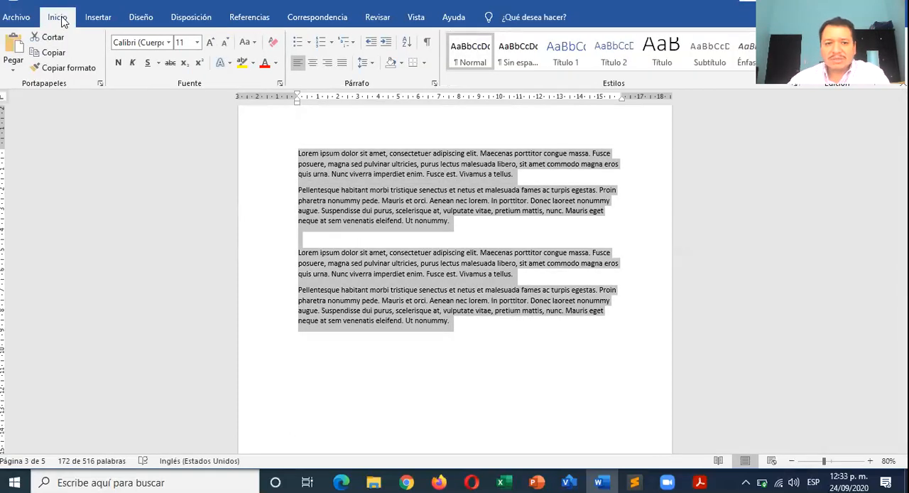
{"action": "left_click", "coordinate": [209, 42]}
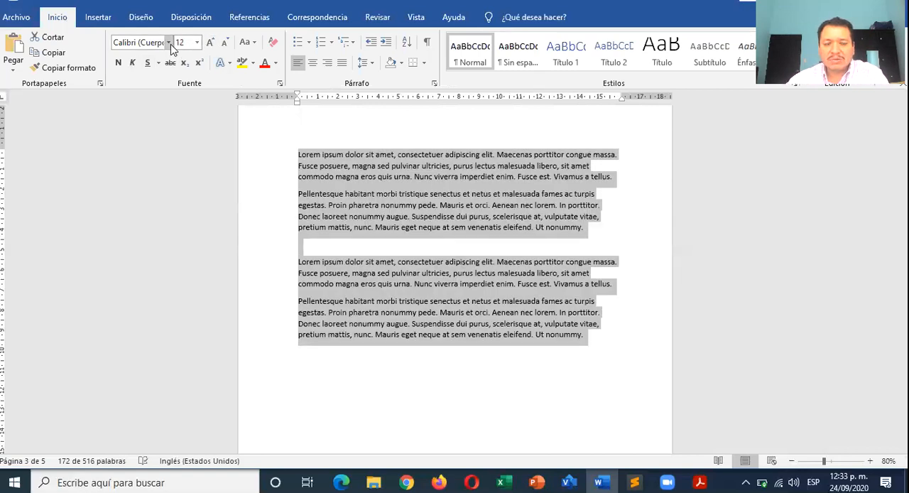
{"action": "left_click", "coordinate": [169, 43]}
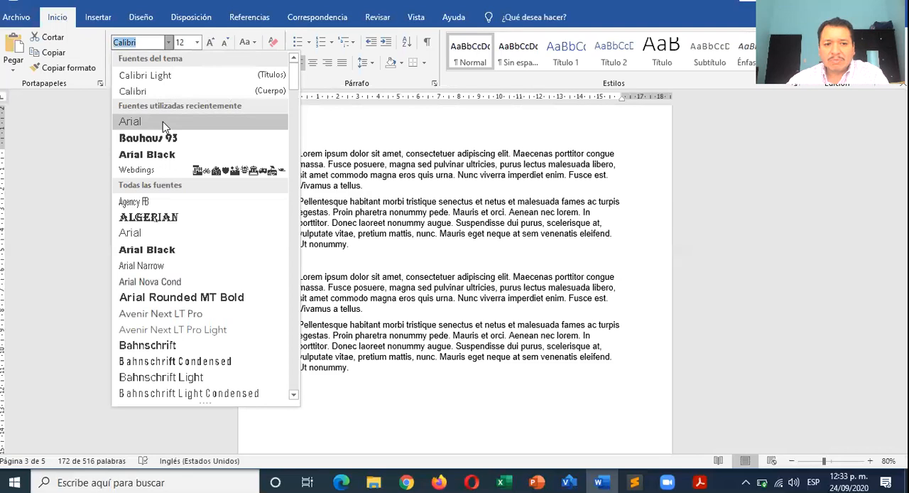
{"action": "left_click", "coordinate": [163, 121]}
{"action": "left_click", "coordinate": [341, 62]}
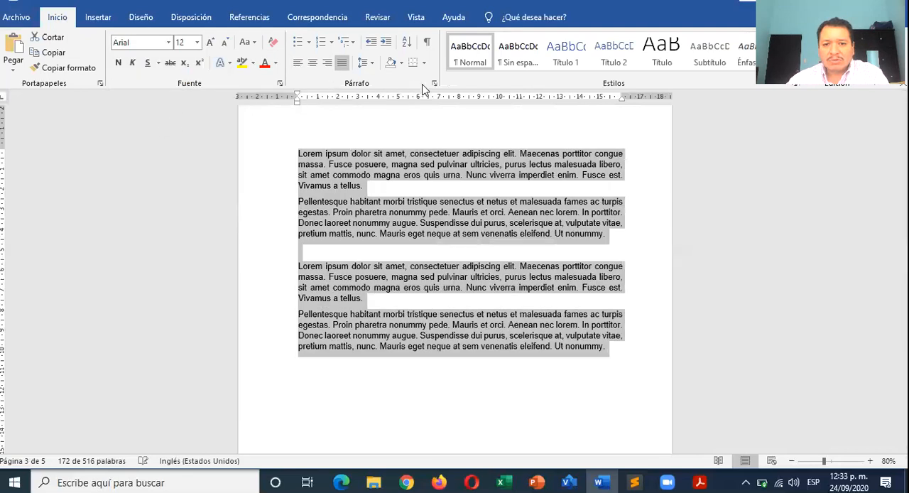
- Set the single-column text's spacing after paragraphs to 0 pt and its line spacing to 1.5 lines
{"action": "left_click", "coordinate": [434, 84]}
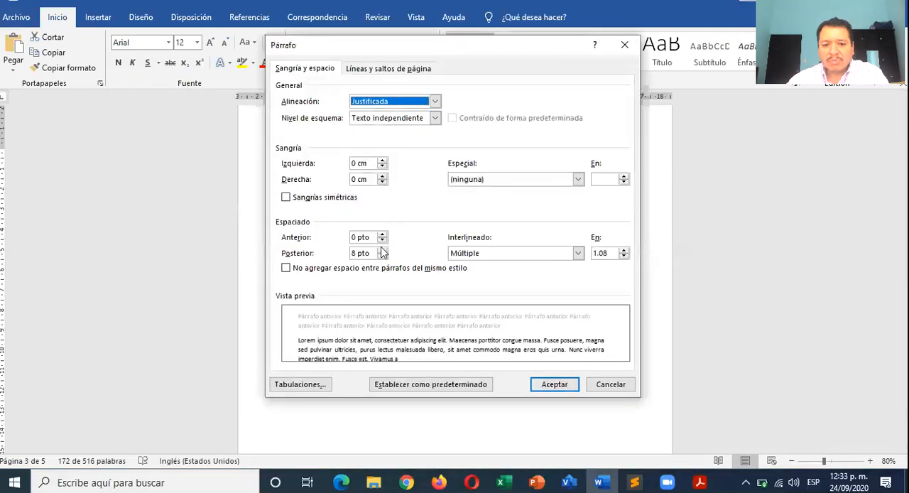
{"action": "left_click", "coordinate": [383, 256]}
{"action": "left_click", "coordinate": [498, 254]}
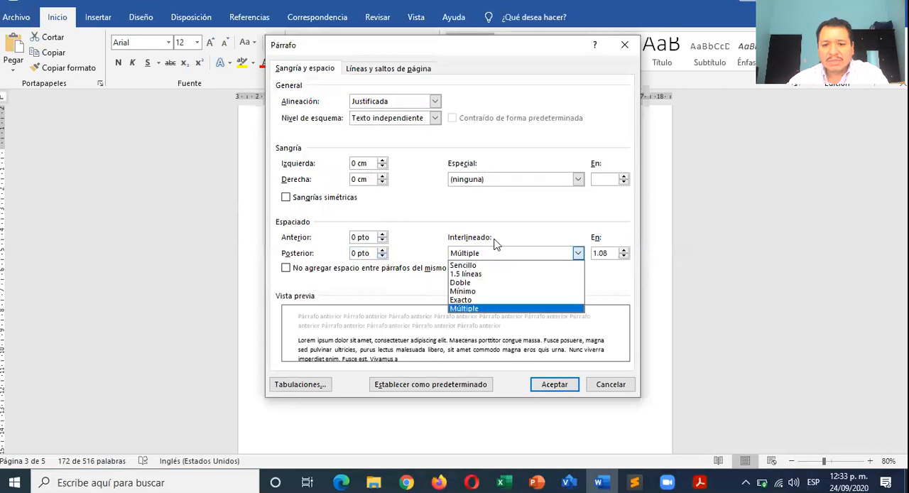
{"action": "left_click", "coordinate": [476, 276]}
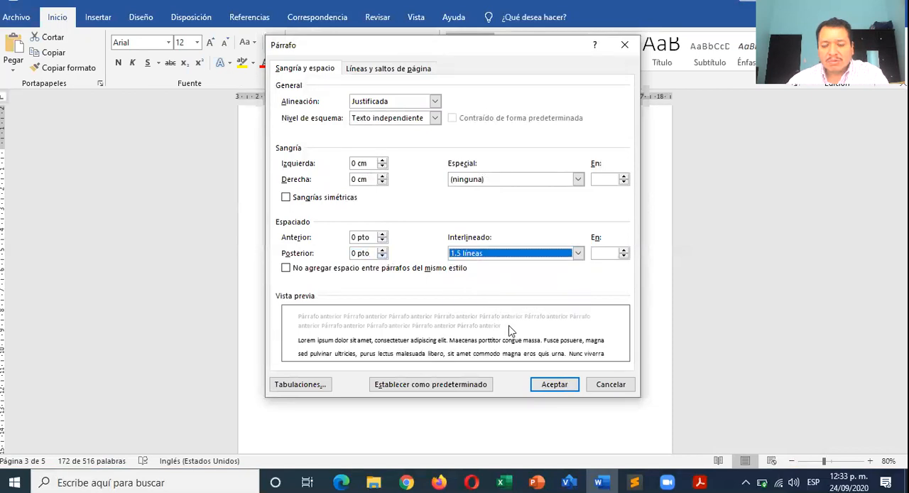
{"action": "left_click", "coordinate": [555, 385]}
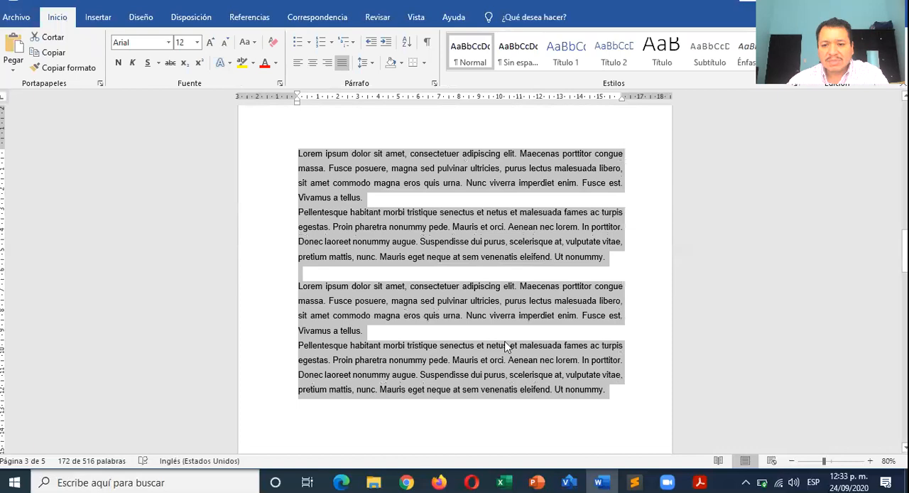
{"action": "left_click", "coordinate": [517, 329]}
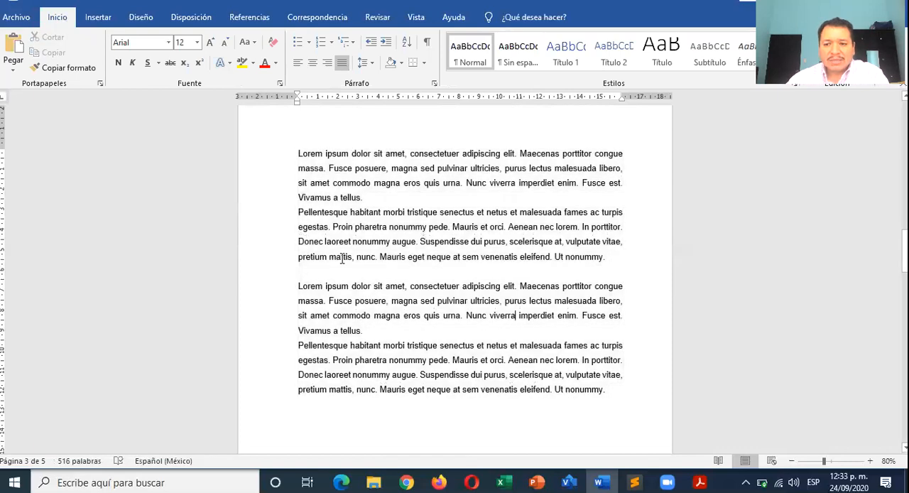
- Review the column layouts of the portrait and landscape pages, dismissing the low-battery alert
{"action": "scroll", "coordinate": [342, 259], "scroll_direction": "up", "scroll_amount": 10}
{"action": "scroll", "coordinate": [342, 259], "scroll_direction": "up", "scroll_amount": 5}
{"action": "scroll", "coordinate": [346, 226], "scroll_direction": "down", "scroll_amount": 2}
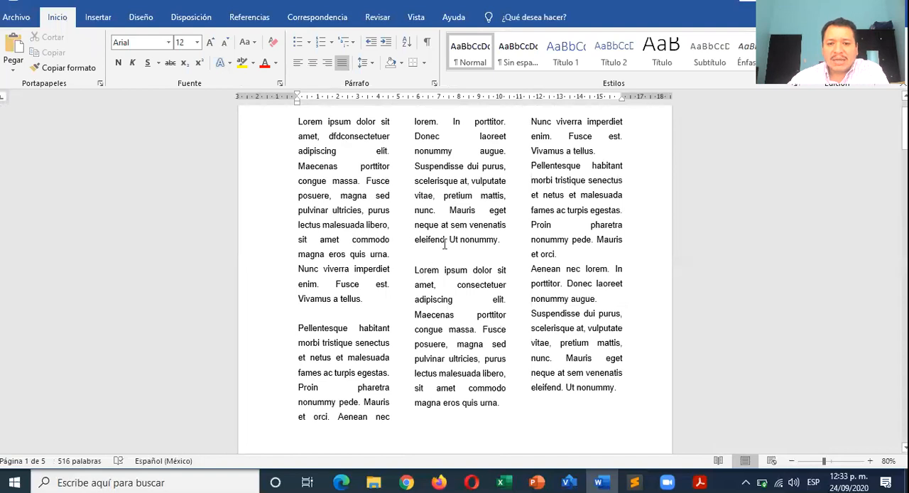
{"action": "scroll", "coordinate": [445, 244], "scroll_direction": "down", "scroll_amount": 4}
{"action": "scroll", "coordinate": [387, 239], "scroll_direction": "down", "scroll_amount": 8}
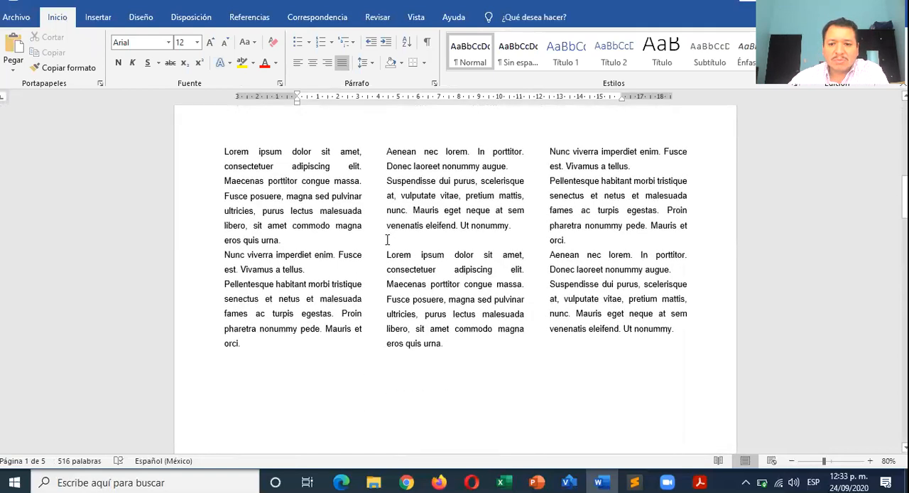
{"action": "scroll", "coordinate": [387, 239], "scroll_direction": "up", "scroll_amount": 3}
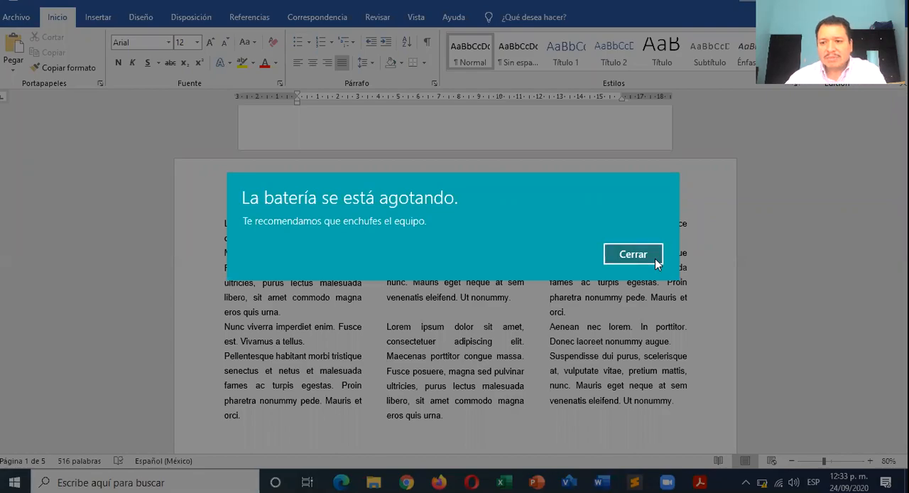
{"action": "left_click", "coordinate": [633, 255]}
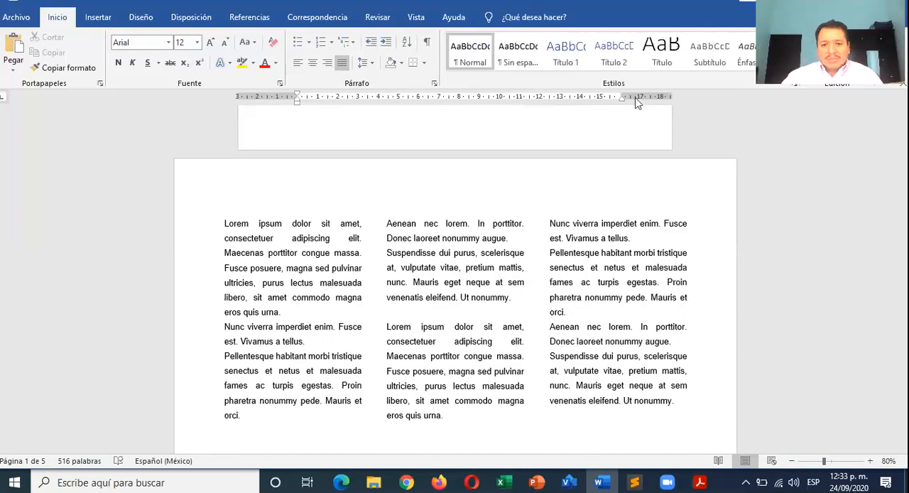
{"action": "scroll", "coordinate": [329, 272], "scroll_direction": "up", "scroll_amount": 10}
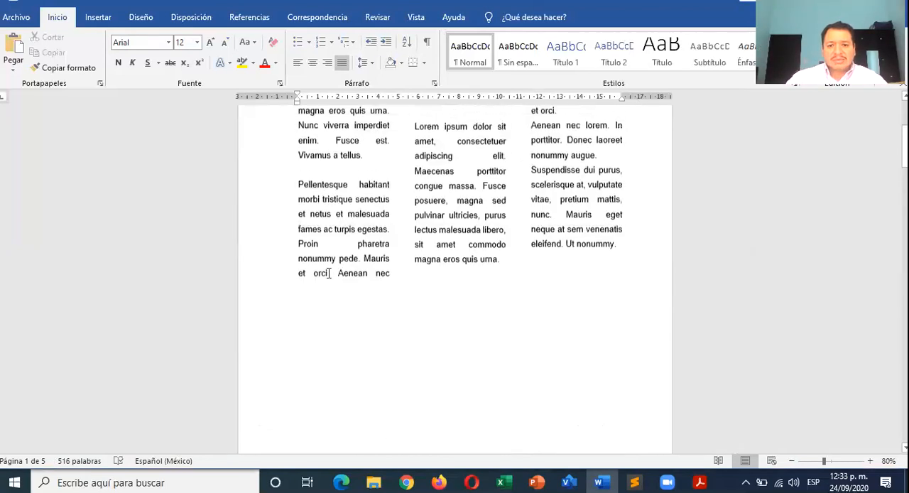
{"action": "scroll", "coordinate": [329, 273], "scroll_direction": "down", "scroll_amount": 10}
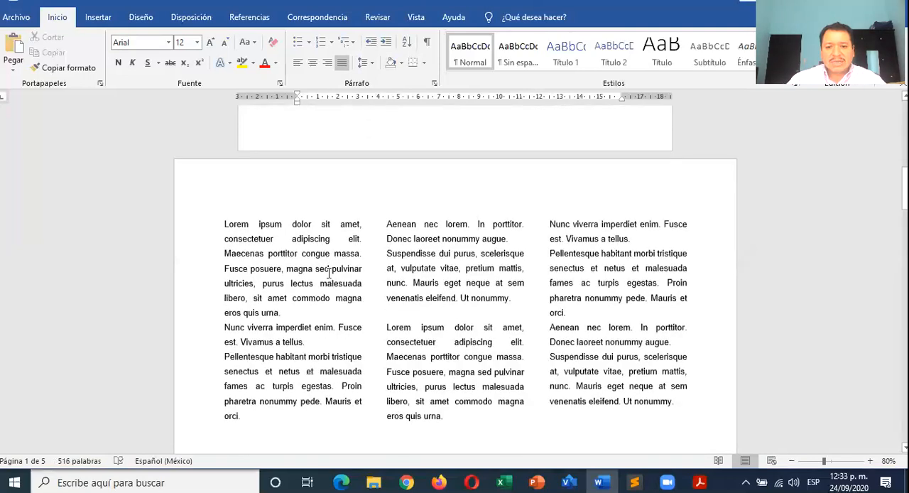
{"action": "scroll", "coordinate": [329, 273], "scroll_direction": "down", "scroll_amount": 10}
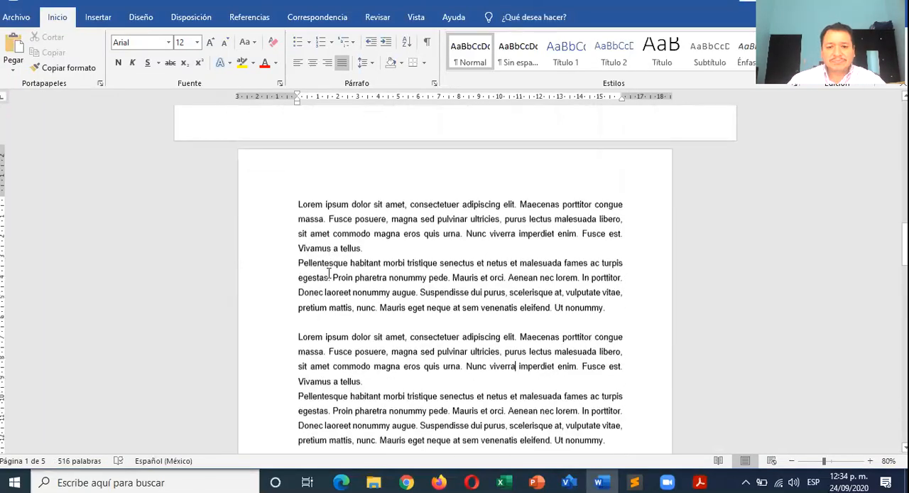
{"action": "scroll", "coordinate": [328, 273], "scroll_direction": "down", "scroll_amount": 1}
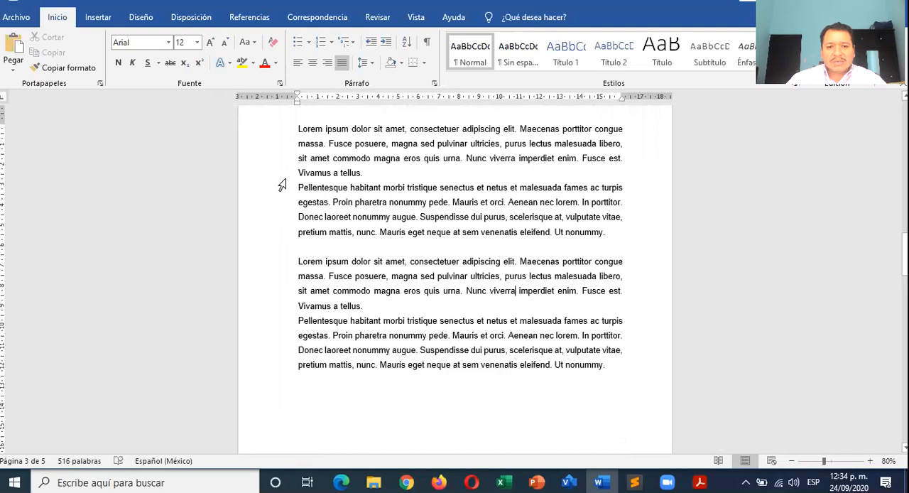
- Lay out the upper block's two paragraphs on the single-column portrait page in two columns
{"action": "left_click_drag", "start_coordinate": [299, 133], "coordinate": [603, 233]}
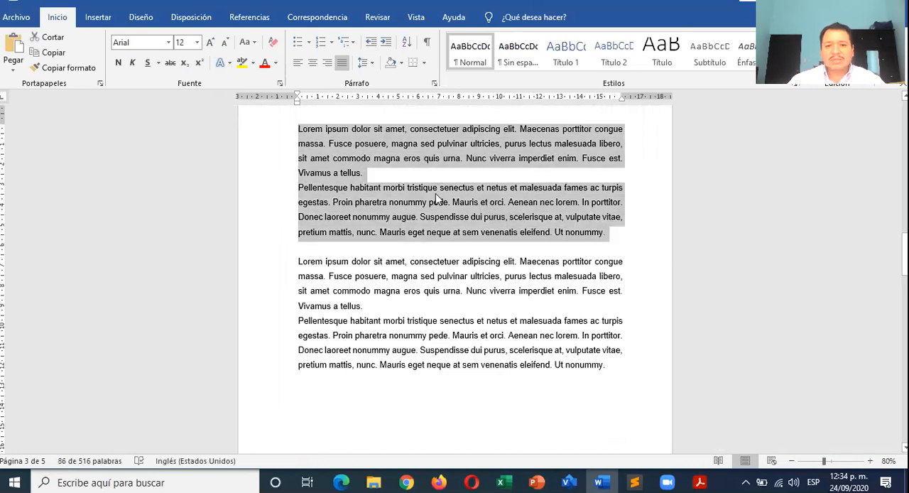
{"action": "left_click", "coordinate": [194, 18]}
{"action": "left_click", "coordinate": [135, 70]}
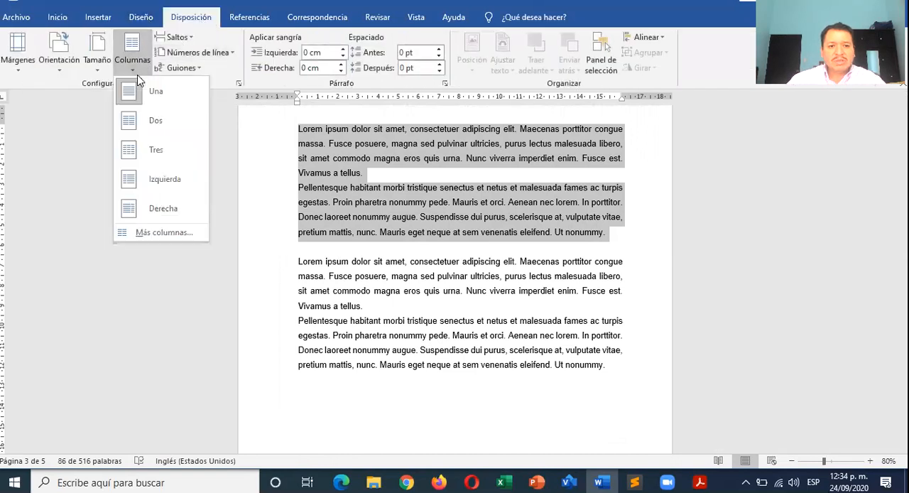
{"action": "left_click", "coordinate": [148, 129]}
{"action": "left_click", "coordinate": [419, 246]}
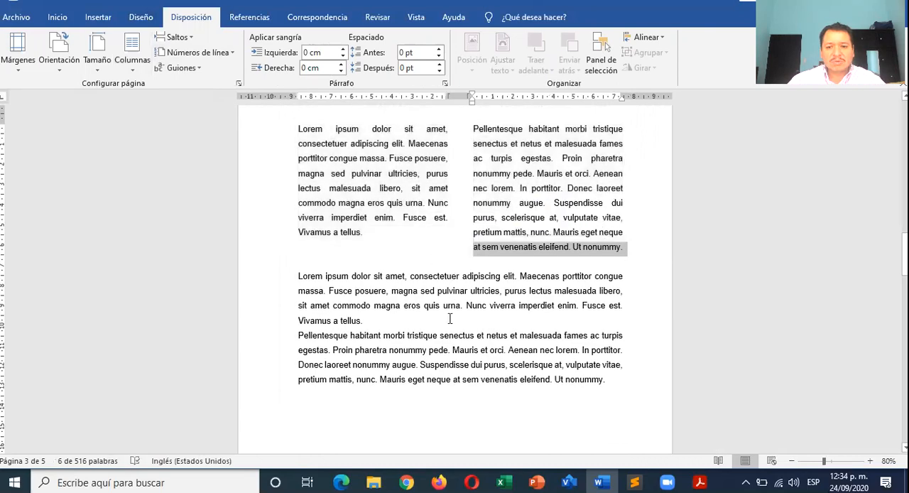
- Insert a blank line between the lower block's "Lorem ipsum" and "Pellentesque habitant" paragraphs
{"action": "scroll", "coordinate": [449, 317], "scroll_direction": "up", "scroll_amount": 15}
{"action": "scroll", "coordinate": [449, 317], "scroll_direction": "up", "scroll_amount": 2}
{"action": "scroll", "coordinate": [448, 318], "scroll_direction": "down", "scroll_amount": 5}
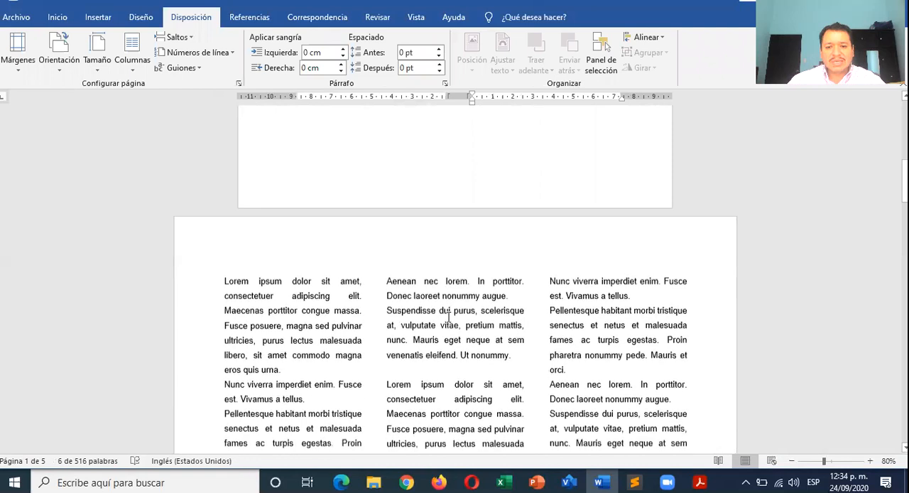
{"action": "scroll", "coordinate": [449, 318], "scroll_direction": "down", "scroll_amount": 12}
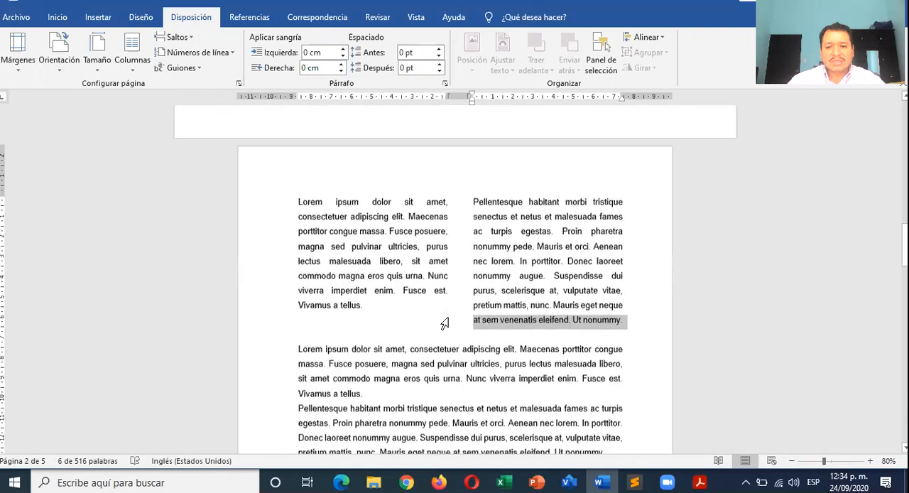
{"action": "left_click", "coordinate": [463, 351]}
{"action": "scroll", "coordinate": [467, 355], "scroll_direction": "down", "scroll_amount": 3}
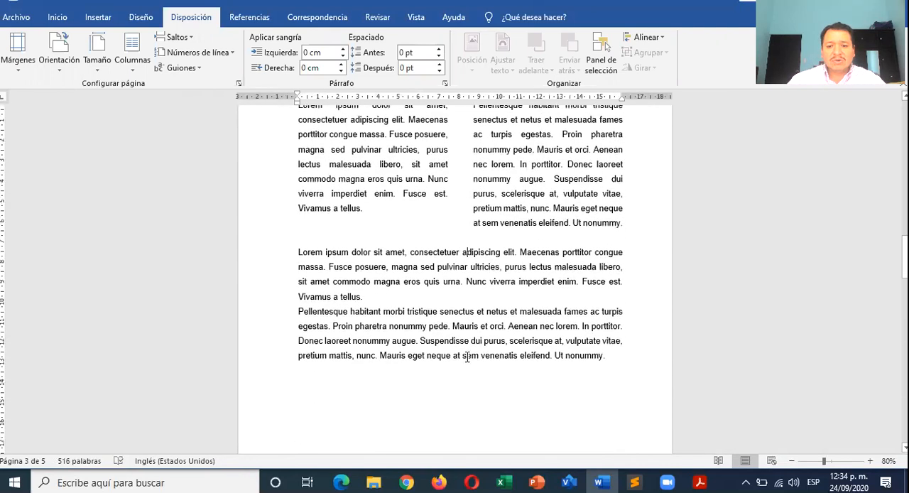
{"action": "scroll", "coordinate": [419, 310], "scroll_direction": "up", "scroll_amount": 2}
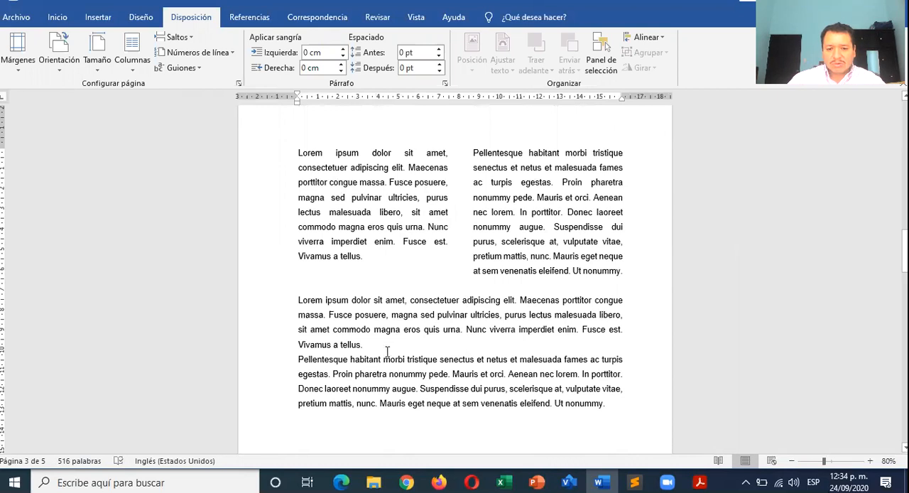
{"action": "key", "text": "Return"}
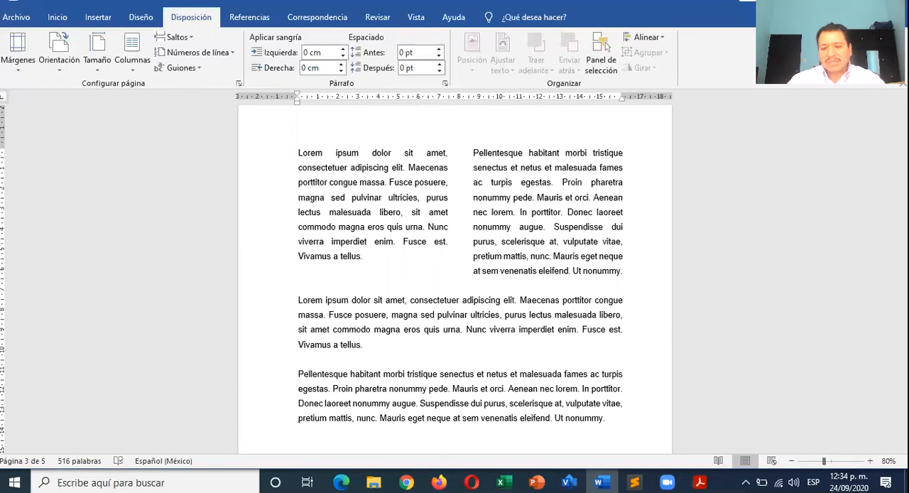
- Lay out the lower block's "Pellentesque habitant" paragraph in three columns
{"action": "scroll", "coordinate": [455, 284], "scroll_direction": "down", "scroll_amount": 2}
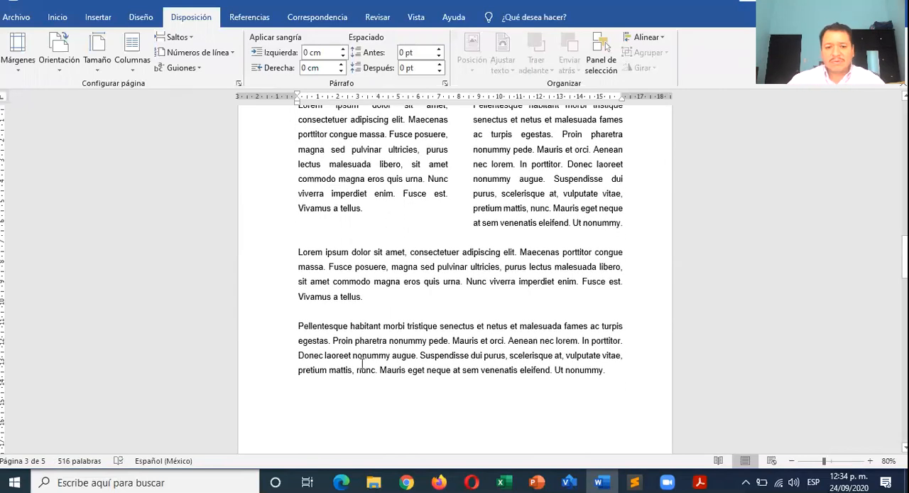
{"action": "left_click_drag", "start_coordinate": [299, 328], "coordinate": [605, 373]}
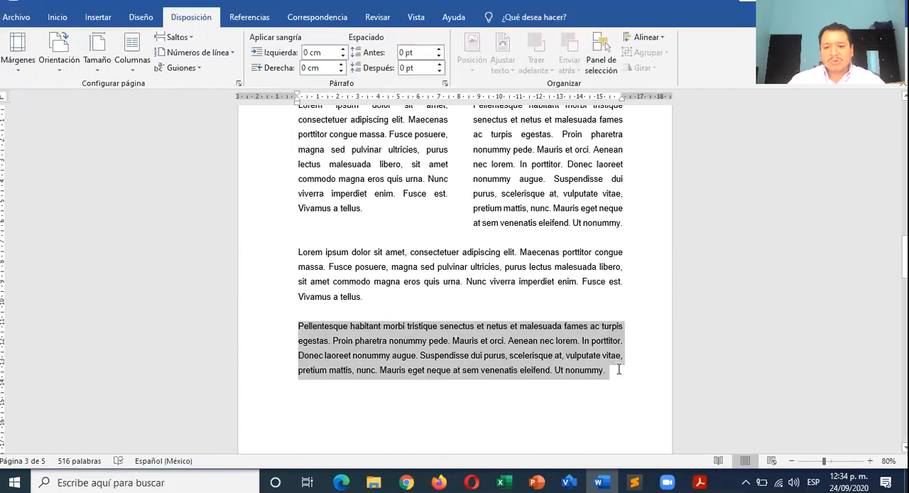
{"action": "left_click", "coordinate": [141, 69]}
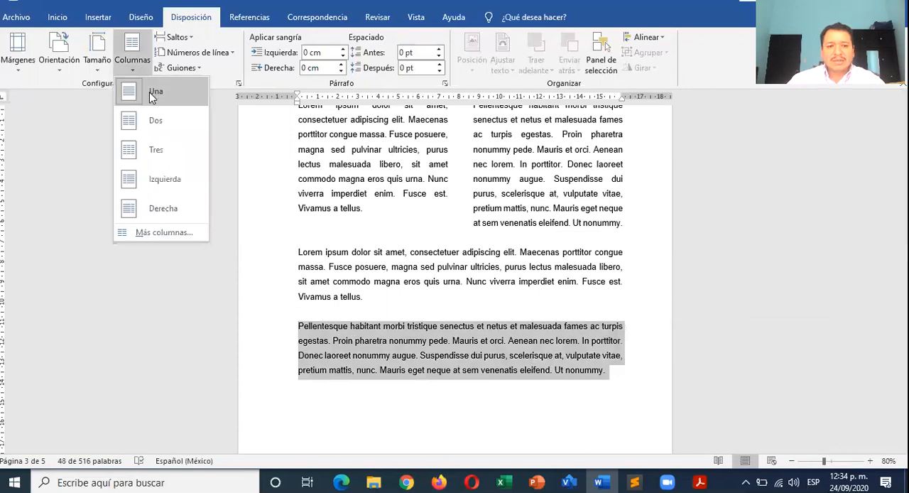
{"action": "left_click", "coordinate": [158, 150]}
{"action": "left_click", "coordinate": [463, 292]}
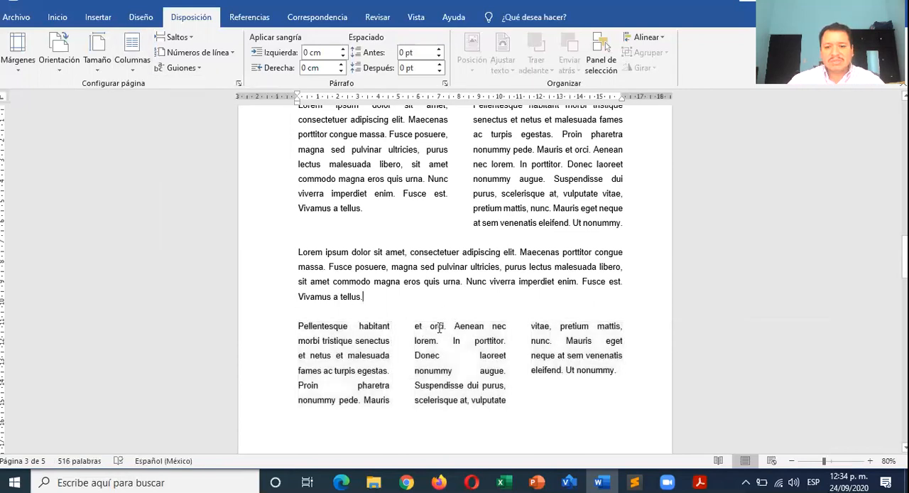
- Compare the mixed one-, two- and three-column page with the three-column portrait and landscape pages before it
{"action": "scroll", "coordinate": [433, 331], "scroll_direction": "up", "scroll_amount": 1}
{"action": "scroll", "coordinate": [439, 328], "scroll_direction": "down", "scroll_amount": 1}
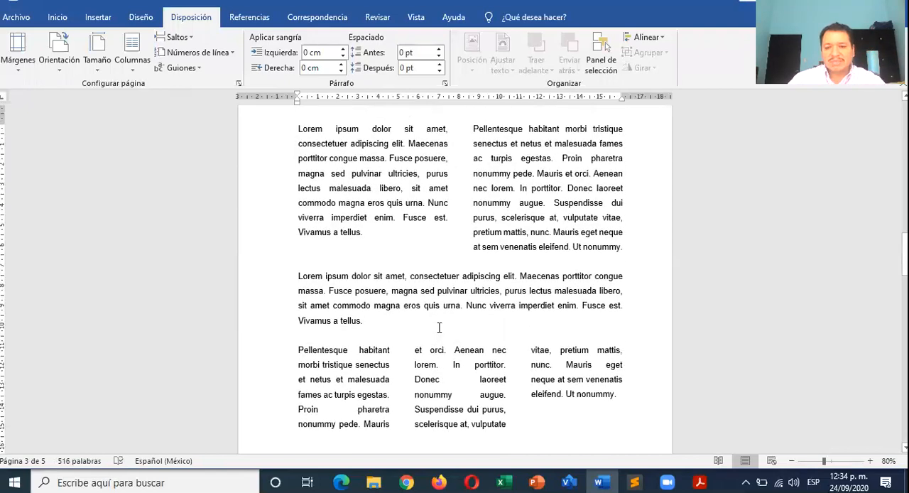
{"action": "scroll", "coordinate": [439, 327], "scroll_direction": "up", "scroll_amount": 20}
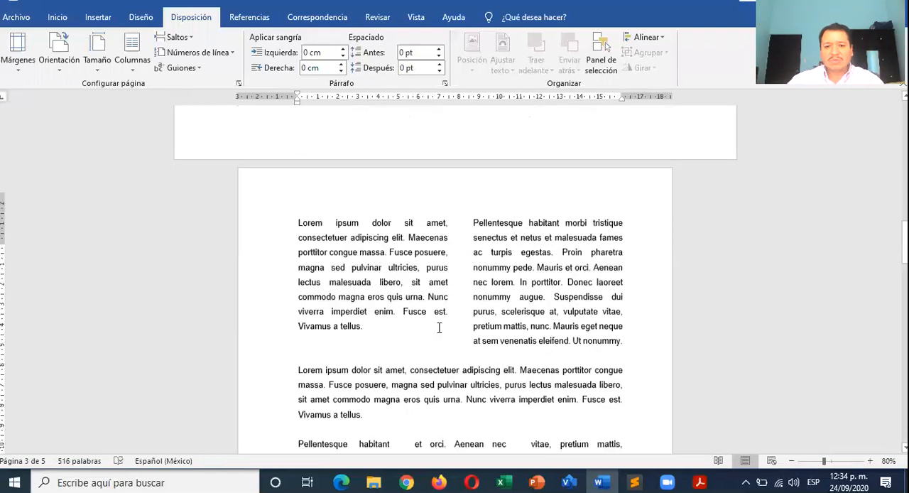
{"action": "scroll", "coordinate": [439, 327], "scroll_direction": "up", "scroll_amount": 20}
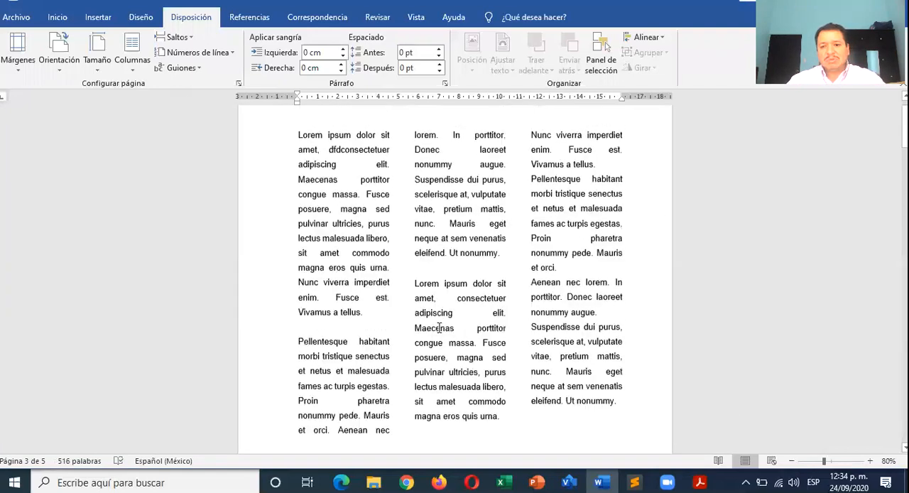
{"action": "scroll", "coordinate": [439, 327], "scroll_direction": "down", "scroll_amount": 10}
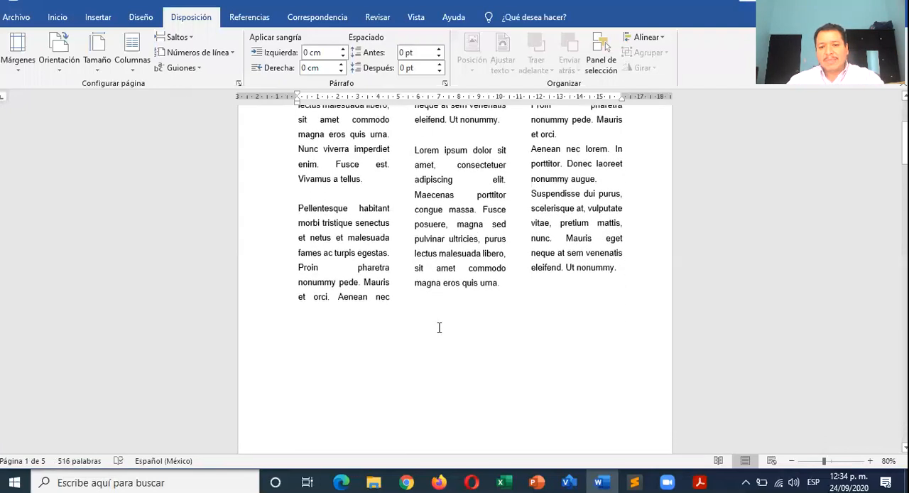
{"action": "scroll", "coordinate": [439, 327], "scroll_direction": "down", "scroll_amount": 15}
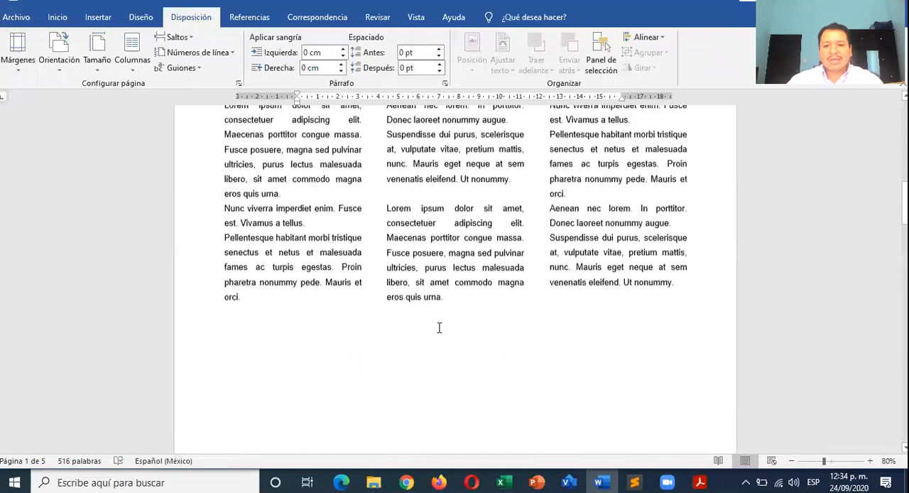
{"action": "scroll", "coordinate": [439, 328], "scroll_direction": "down", "scroll_amount": 4}
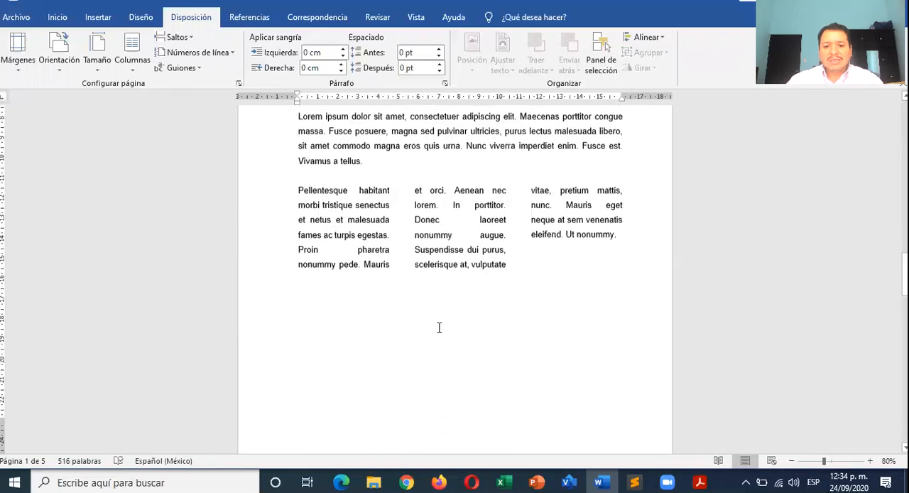
{"action": "scroll", "coordinate": [439, 327], "scroll_direction": "up", "scroll_amount": 7}
{"action": "scroll", "coordinate": [439, 327], "scroll_direction": "up", "scroll_amount": 2}
{"action": "scroll", "coordinate": [439, 327], "scroll_direction": "down", "scroll_amount": 4}
{"action": "scroll", "coordinate": [439, 327], "scroll_direction": "up", "scroll_amount": 2}
{"action": "scroll", "coordinate": [439, 328], "scroll_direction": "down", "scroll_amount": 2}
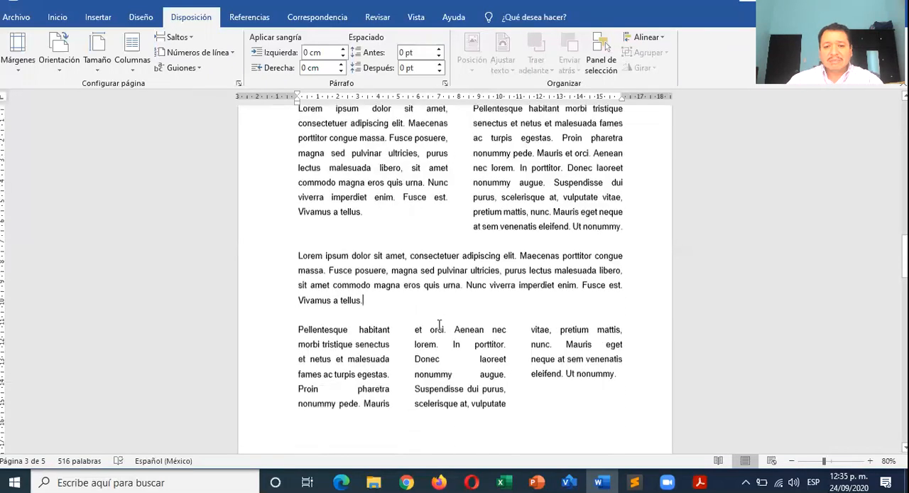
{"action": "scroll", "coordinate": [361, 216], "scroll_direction": "up", "scroll_amount": 1}
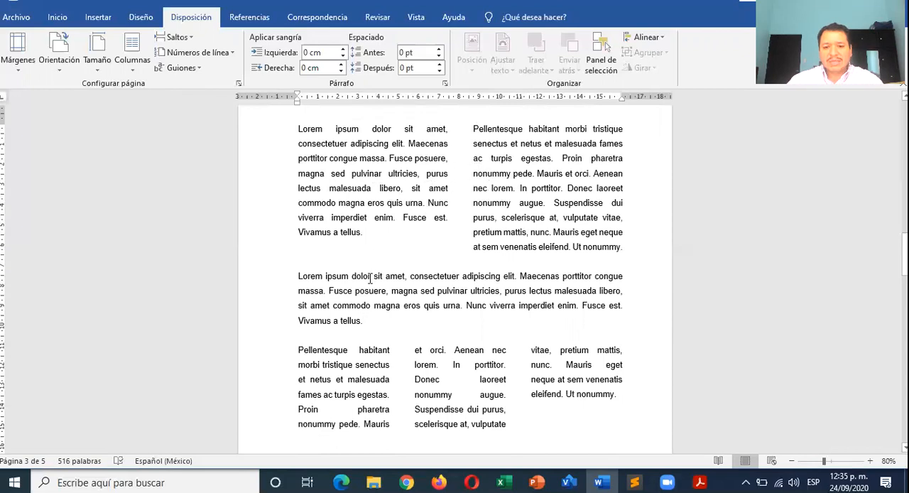
- Place the insertion point below the three-column paragraph and move it down to the start of the blank fourth page
{"action": "scroll", "coordinate": [329, 328], "scroll_direction": "down", "scroll_amount": 1}
{"action": "scroll", "coordinate": [416, 311], "scroll_direction": "down", "scroll_amount": 3}
{"action": "left_click", "coordinate": [383, 327]}
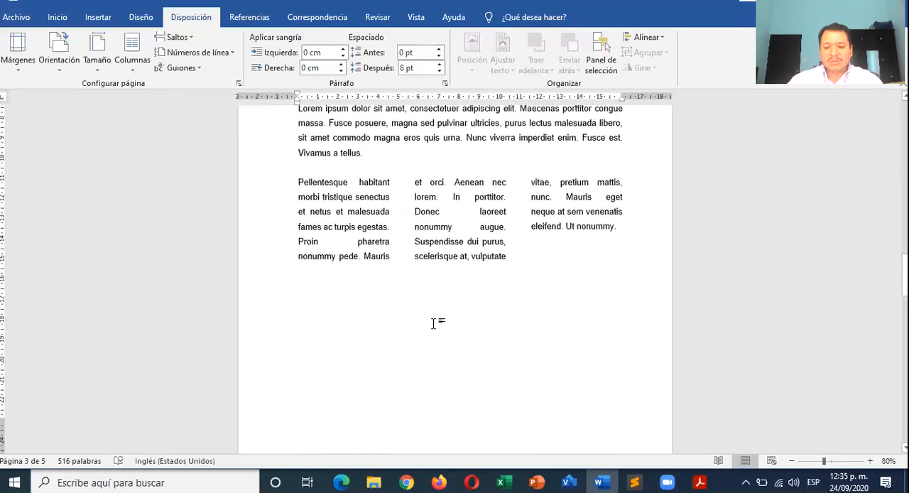
{"action": "scroll", "coordinate": [434, 324], "scroll_direction": "down", "scroll_amount": 3}
{"action": "key", "text": "Down"}
{"action": "key", "text": "Down"}
{"action": "key", "text": "Down"}
{"action": "key", "text": "Down"}
{"action": "key", "text": "Down"}
{"action": "key", "text": "Down"}
{"action": "key", "text": "Down"}
{"action": "key", "text": "Down"}
{"action": "key", "text": "Down"}
{"action": "key", "text": "Down"}
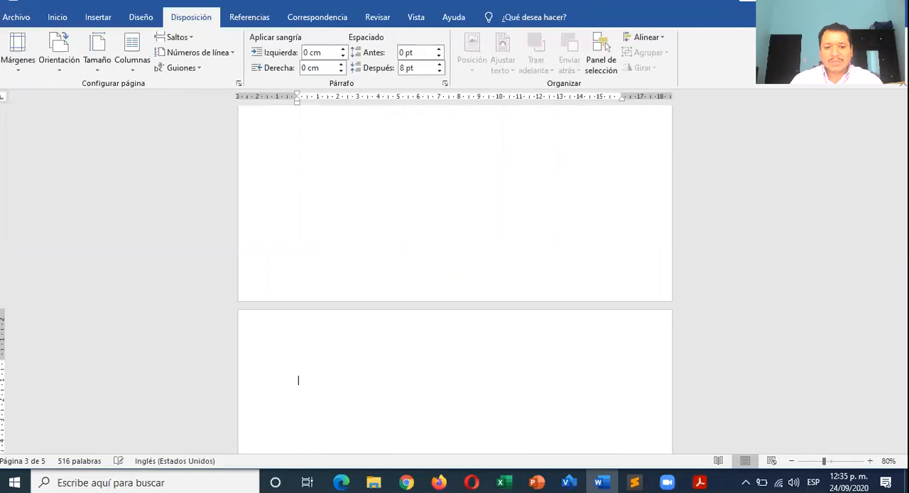
{"action": "key", "text": "Up"}
{"action": "key", "text": "Down"}
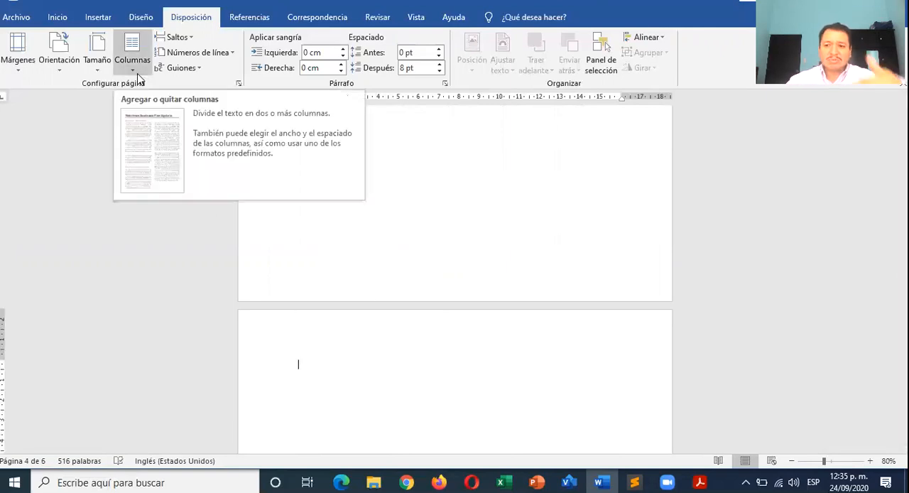
- Apply the one-column layout (Una) at the start of the blank fourth page
{"action": "scroll", "coordinate": [334, 259], "scroll_direction": "up", "scroll_amount": 3}
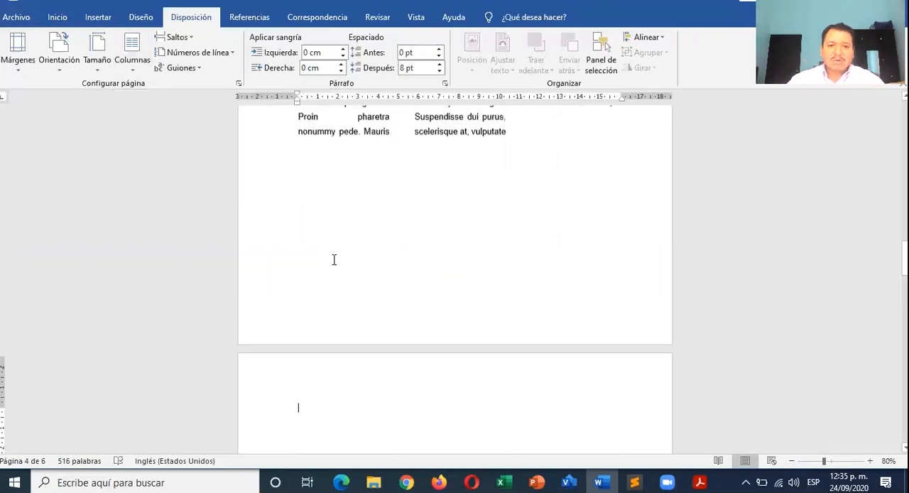
{"action": "scroll", "coordinate": [310, 213], "scroll_direction": "down", "scroll_amount": 3}
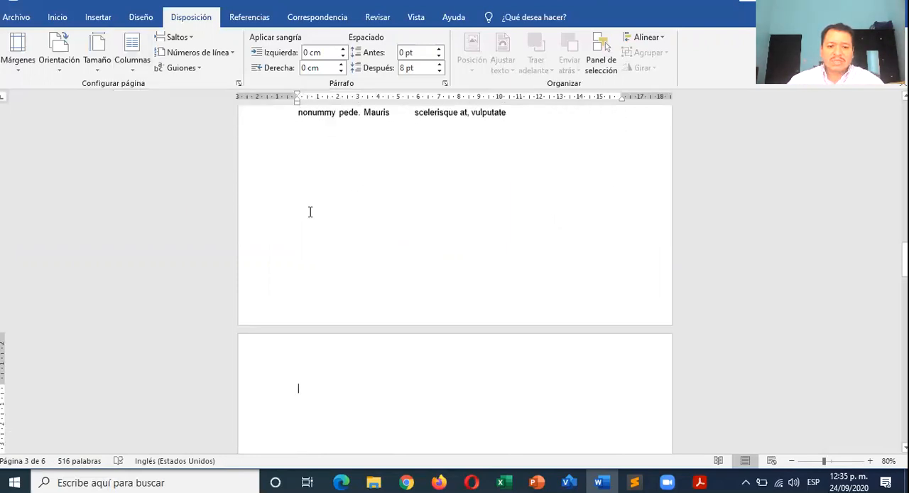
{"action": "left_click", "coordinate": [136, 74]}
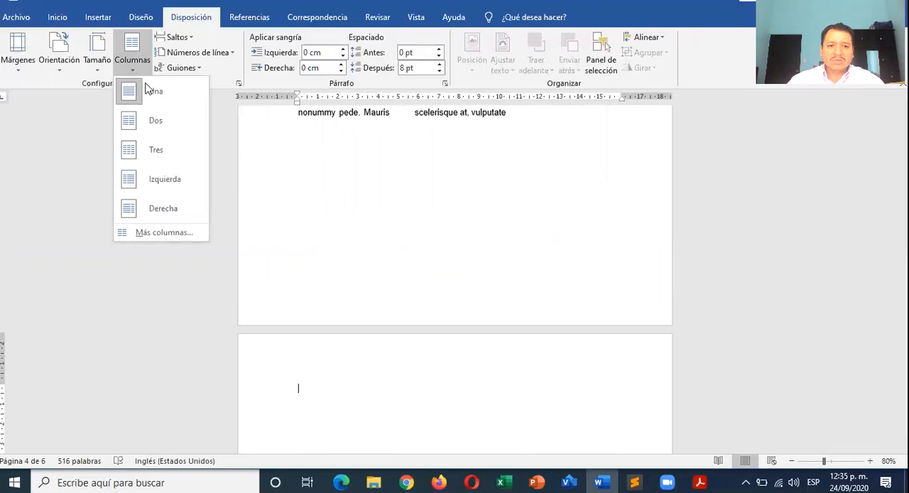
{"action": "left_click", "coordinate": [164, 99]}
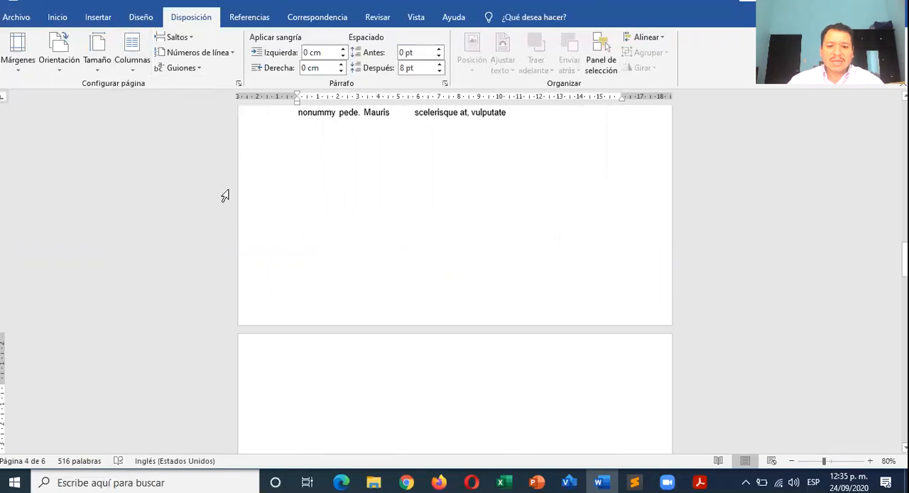
- Examine the available page and section break types and the line numbering options for the blank fourth page
{"action": "scroll", "coordinate": [318, 354], "scroll_direction": "down", "scroll_amount": 3}
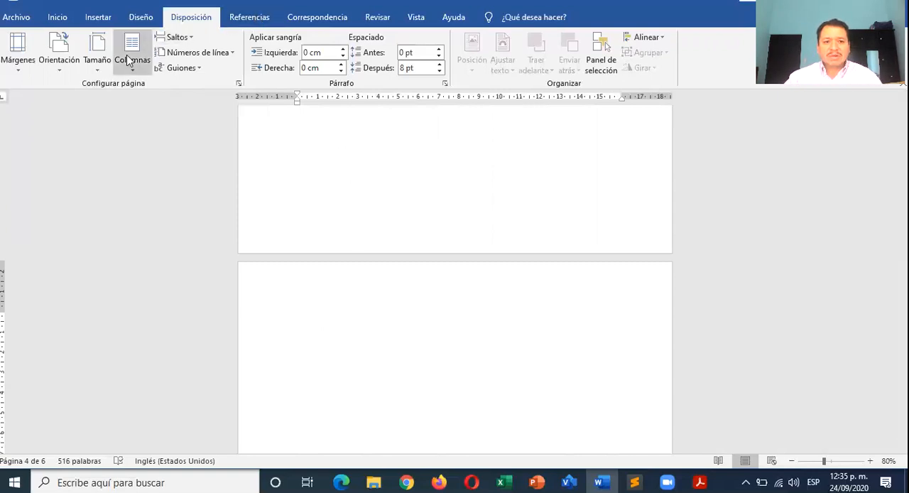
{"action": "left_click", "coordinate": [187, 41]}
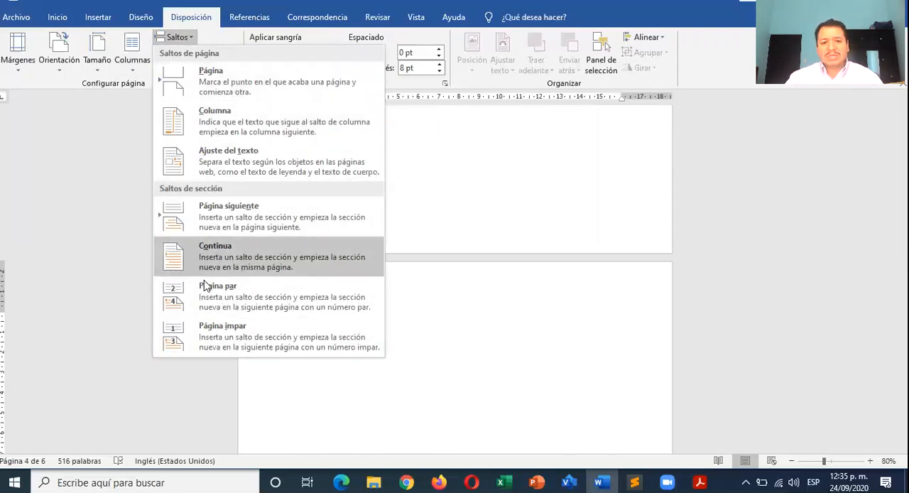
{"action": "left_click", "coordinate": [208, 17]}
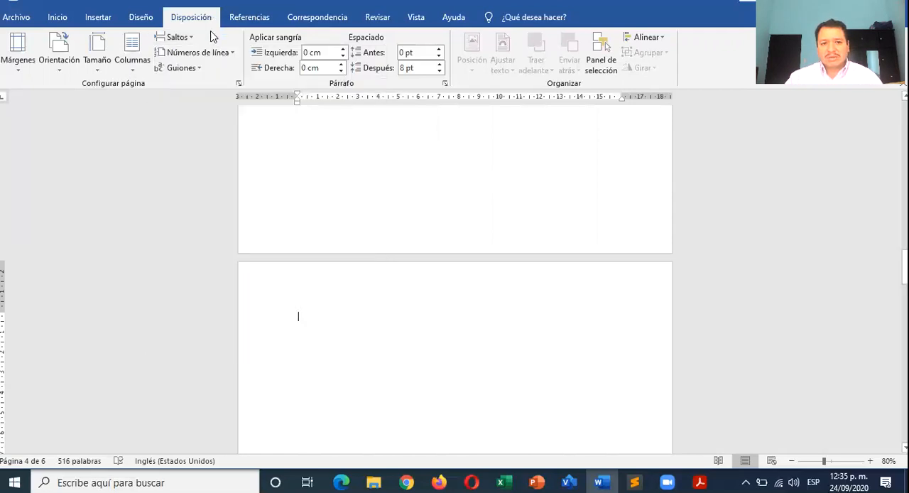
{"action": "left_click", "coordinate": [223, 57]}
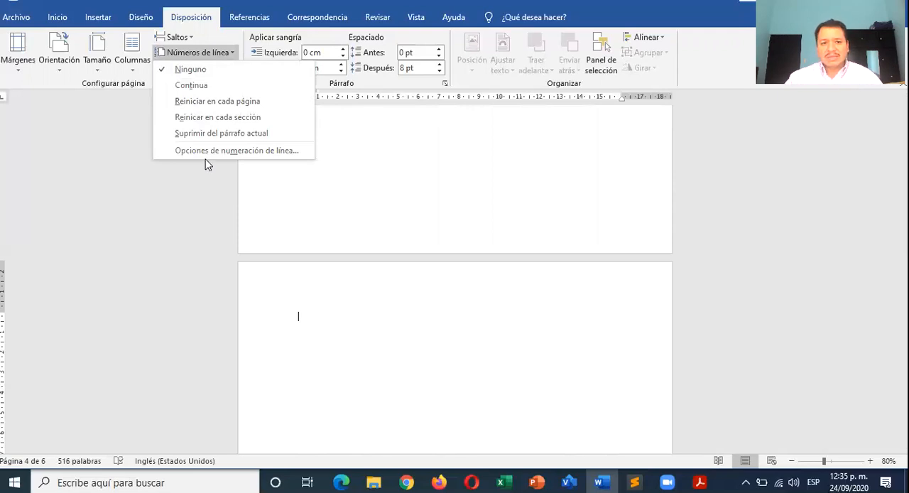
{"action": "left_click", "coordinate": [181, 37]}
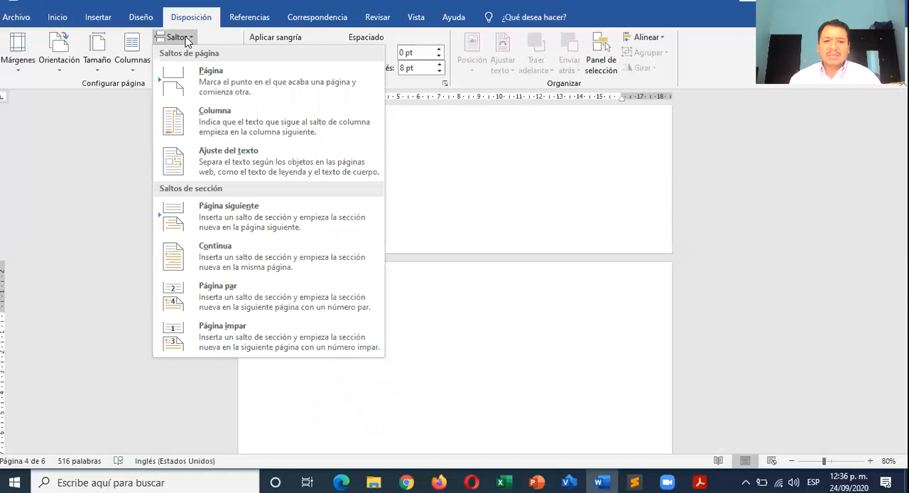
{"action": "left_click", "coordinate": [210, 34]}
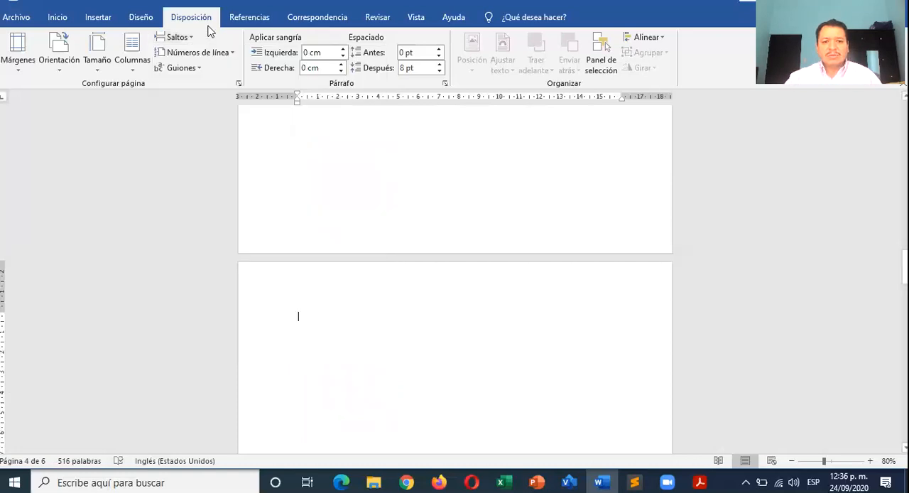
{"action": "scroll", "coordinate": [294, 245], "scroll_direction": "down", "scroll_amount": 1}
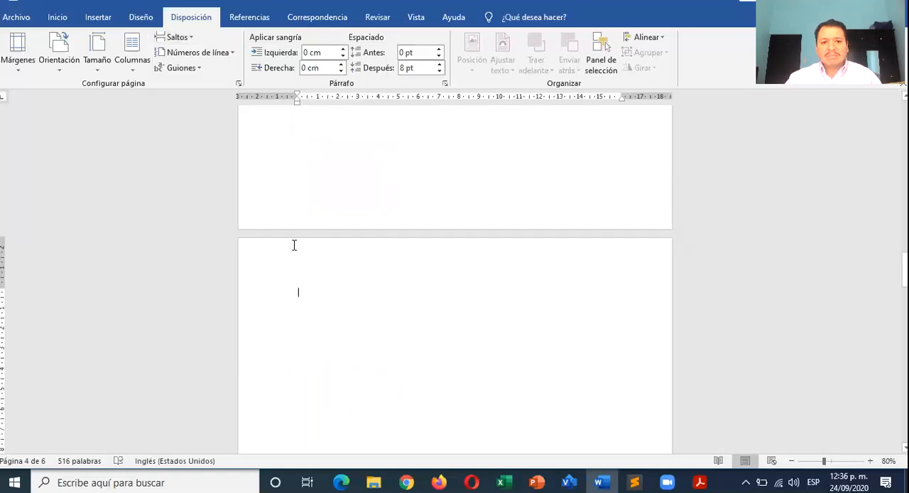
- Generate placeholder text with =lorem() at the start of the blank fourth page
{"action": "left_click", "coordinate": [259, 21]}
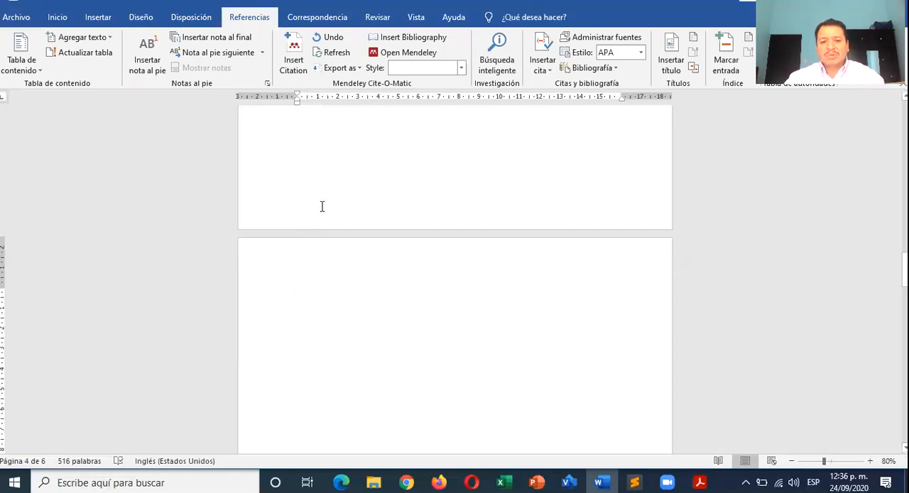
{"action": "scroll", "coordinate": [329, 248], "scroll_direction": "down", "scroll_amount": 1}
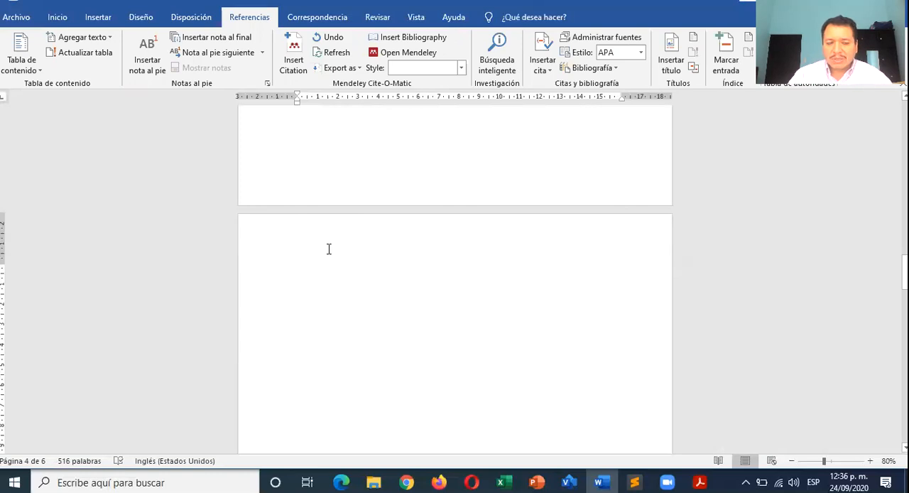
{"action": "scroll", "coordinate": [329, 248], "scroll_direction": "down", "scroll_amount": 1}
{"action": "scroll", "coordinate": [329, 248], "scroll_direction": "down", "scroll_amount": 2}
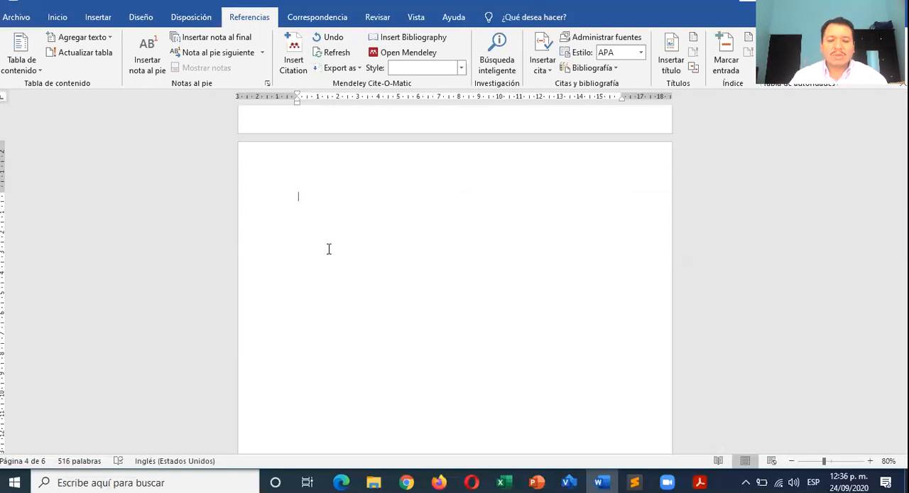
{"action": "scroll", "coordinate": [383, 268], "scroll_direction": "up", "scroll_amount": 7}
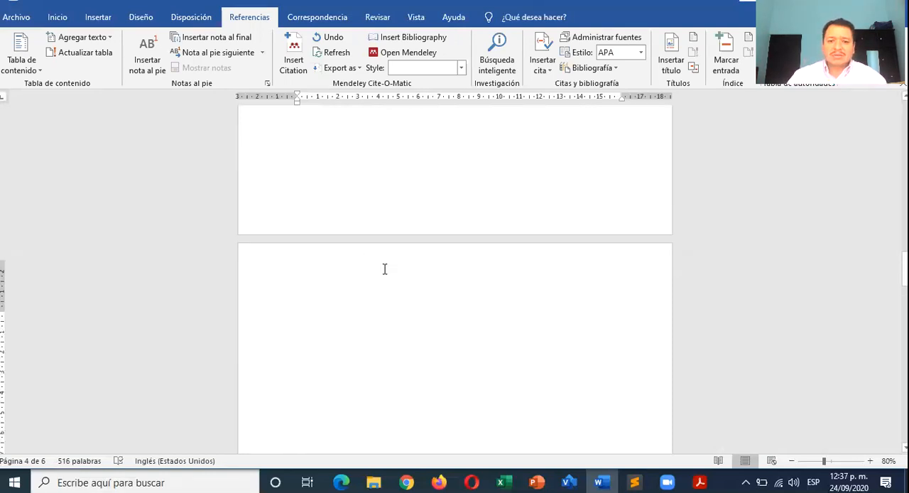
{"action": "scroll", "coordinate": [383, 268], "scroll_direction": "up", "scroll_amount": 3}
{"action": "scroll", "coordinate": [384, 268], "scroll_direction": "down", "scroll_amount": 8}
{"action": "scroll", "coordinate": [384, 268], "scroll_direction": "down", "scroll_amount": 1}
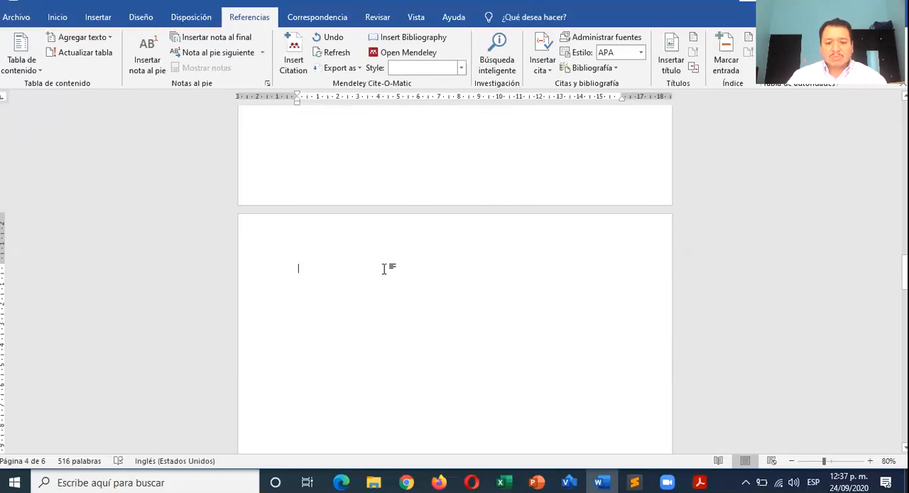
{"action": "type", "text": "="}
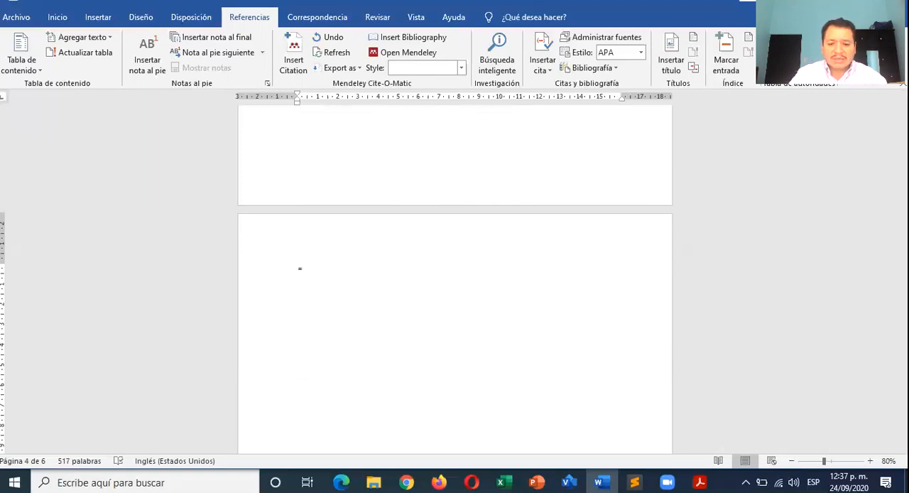
{"action": "type", "text": "lorem("}
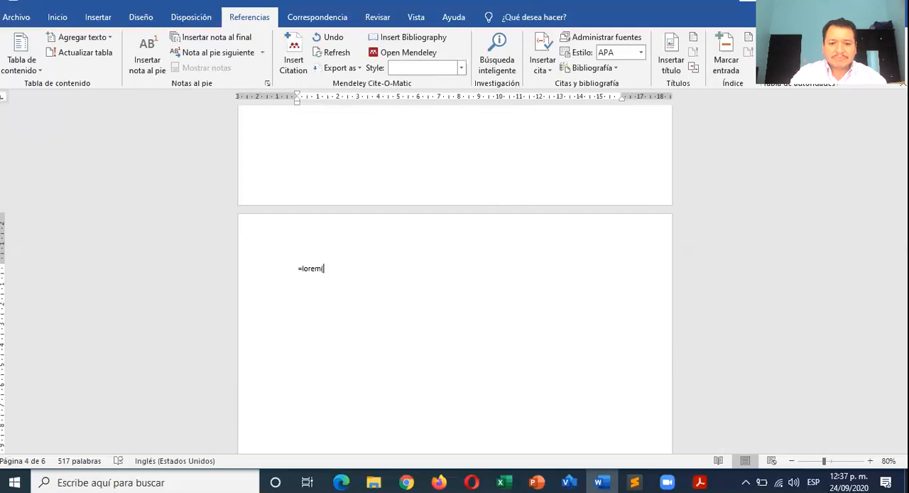
{"action": "type", "text": ")"}
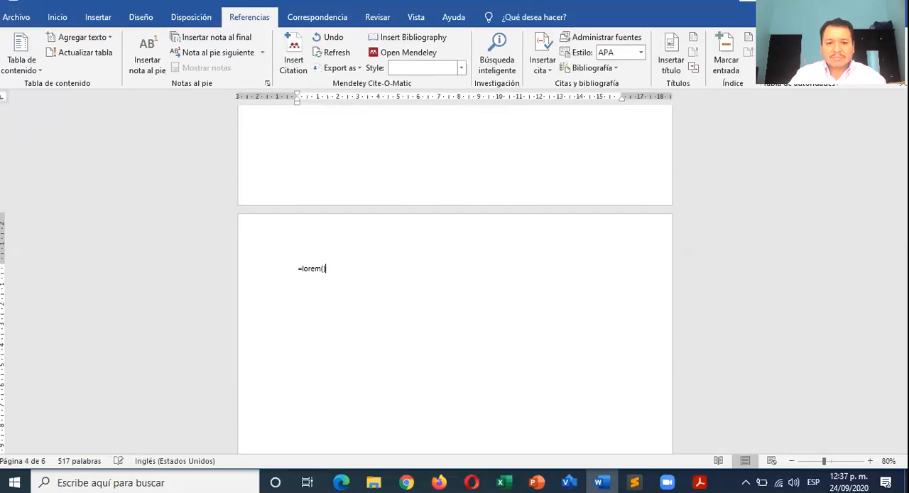
{"action": "key", "text": "Return"}
- Merge the generated text into two paragraphs, one starting "Lorem ipsum" and one starting "Pellentesque habitant"
{"action": "scroll", "coordinate": [387, 270], "scroll_direction": "down", "scroll_amount": 2}
{"action": "left_click", "coordinate": [397, 196]}
{"action": "key", "text": "Delete"}
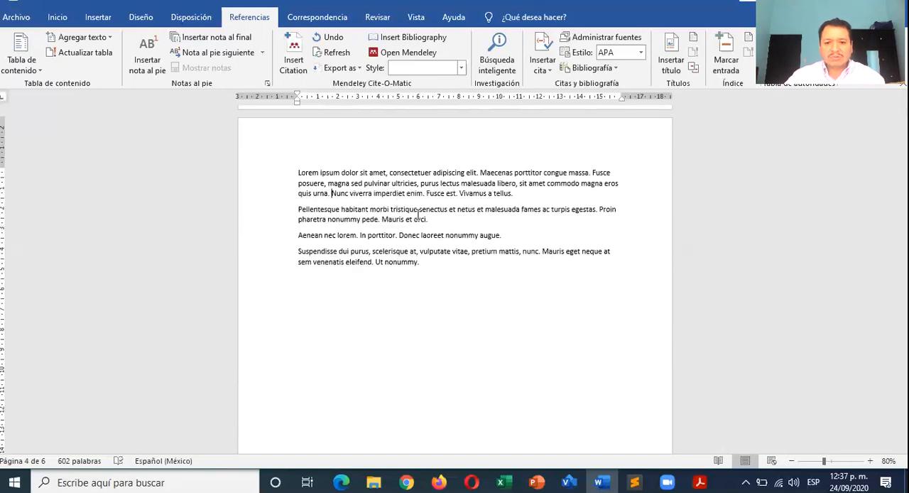
{"action": "left_click", "coordinate": [475, 218]}
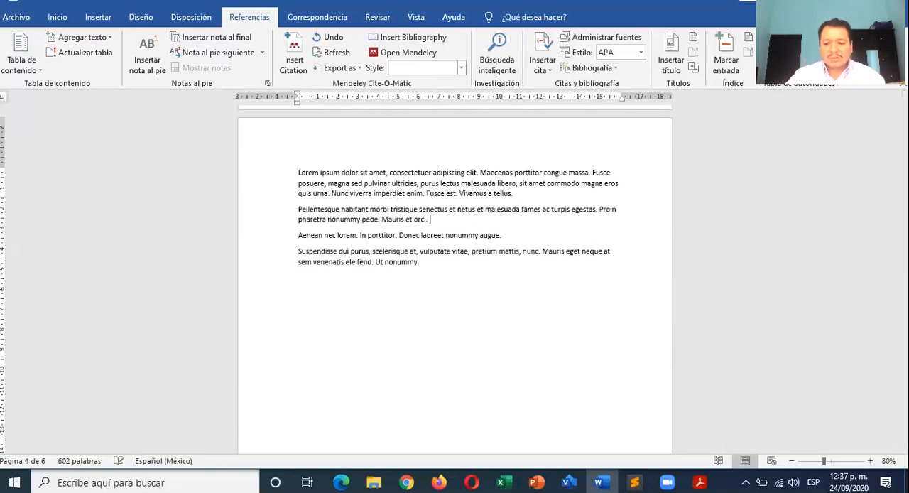
{"action": "key", "text": "Delete"}
{"action": "left_click", "coordinate": [467, 230]}
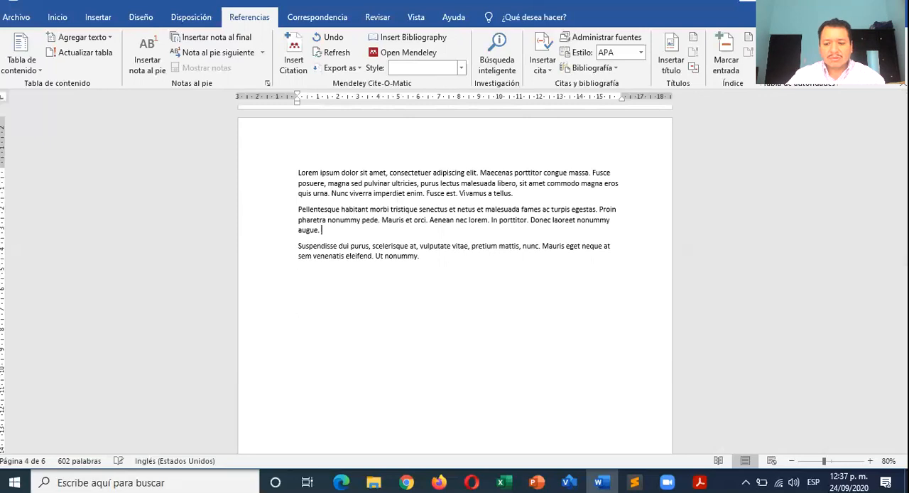
{"action": "key", "text": "Delete"}
- Format both paragraphs on the fourth page in Arial, size 12
{"action": "left_click_drag", "start_coordinate": [460, 243], "coordinate": [297, 172]}
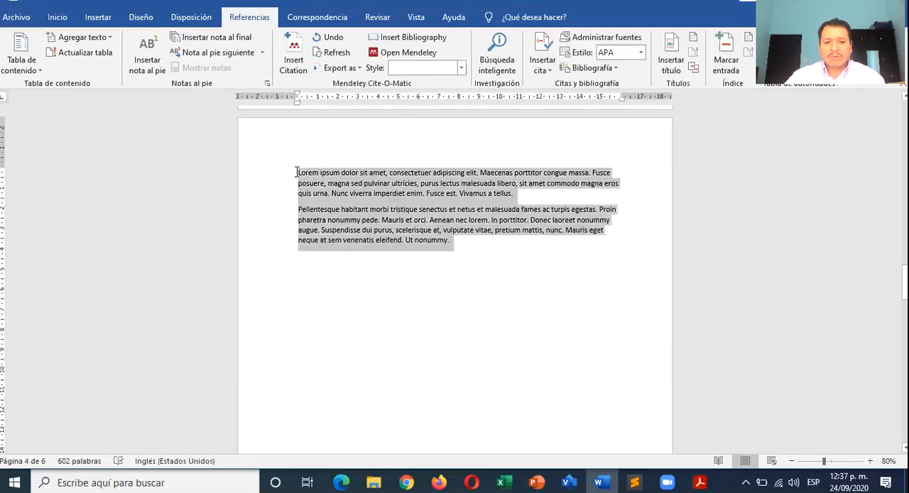
{"action": "left_click", "coordinate": [69, 21]}
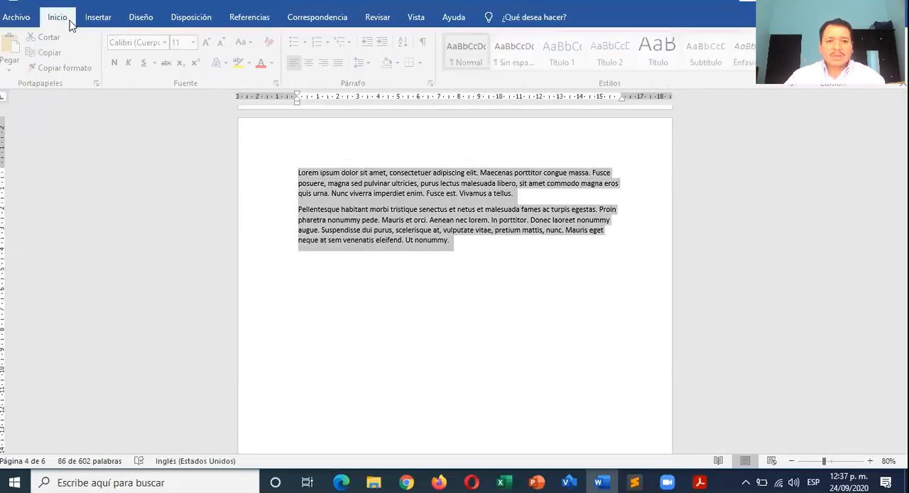
{"action": "left_click", "coordinate": [206, 43]}
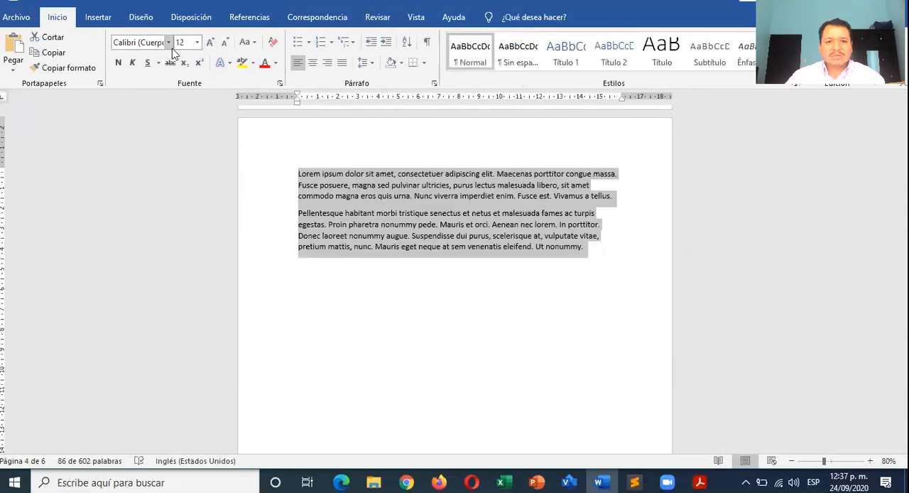
{"action": "left_click", "coordinate": [168, 43]}
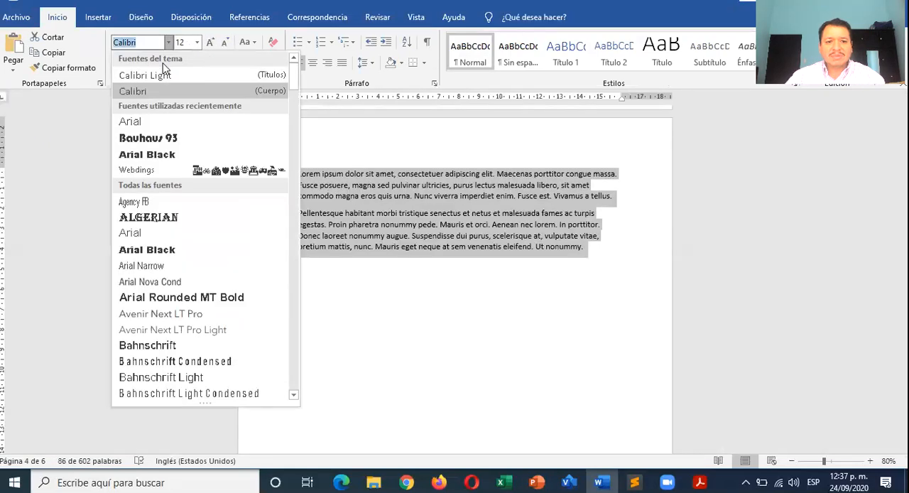
{"action": "left_click", "coordinate": [162, 122]}
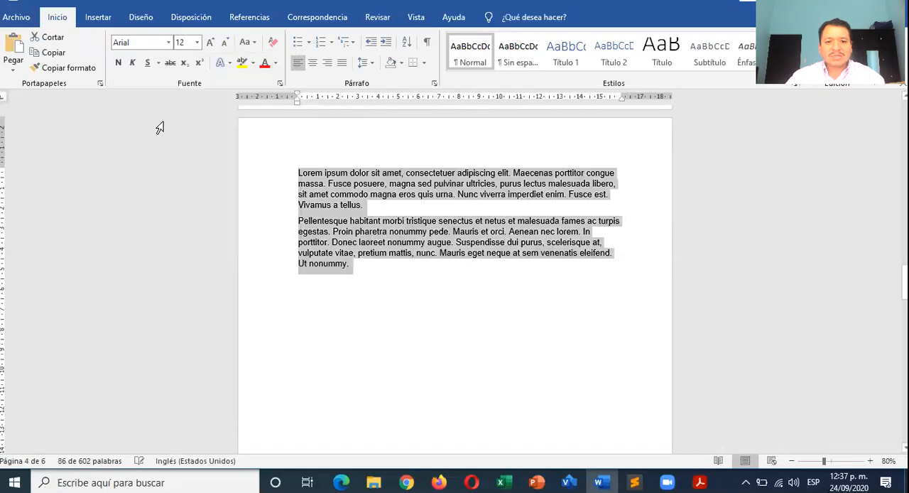
- Justify both paragraphs and set their spacing after to 0 pt and line spacing to 1.5 lines
{"action": "left_click", "coordinate": [342, 63]}
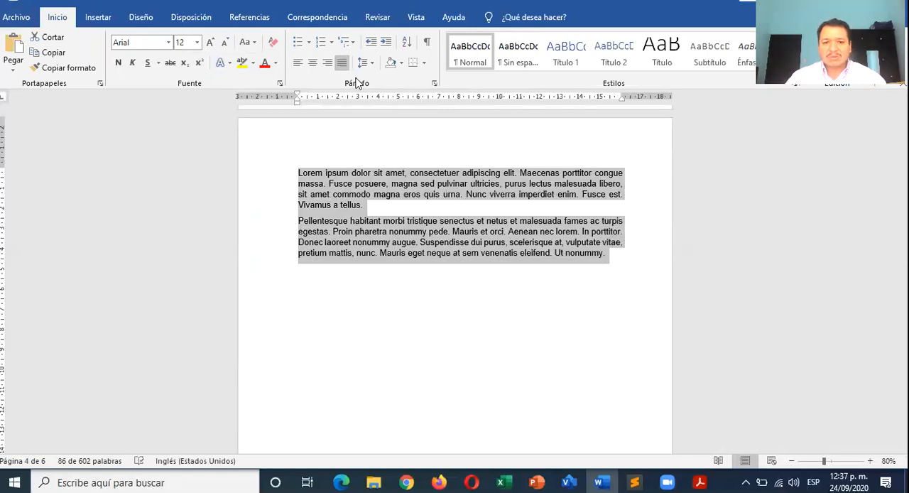
{"action": "left_click", "coordinate": [434, 83]}
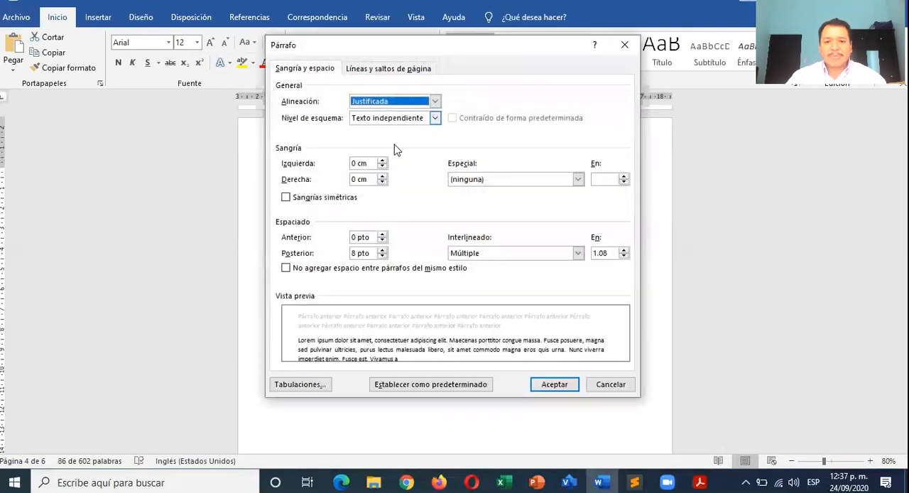
{"action": "left_click", "coordinate": [382, 257]}
{"action": "type", "text": "0"}
{"action": "left_click", "coordinate": [545, 253]}
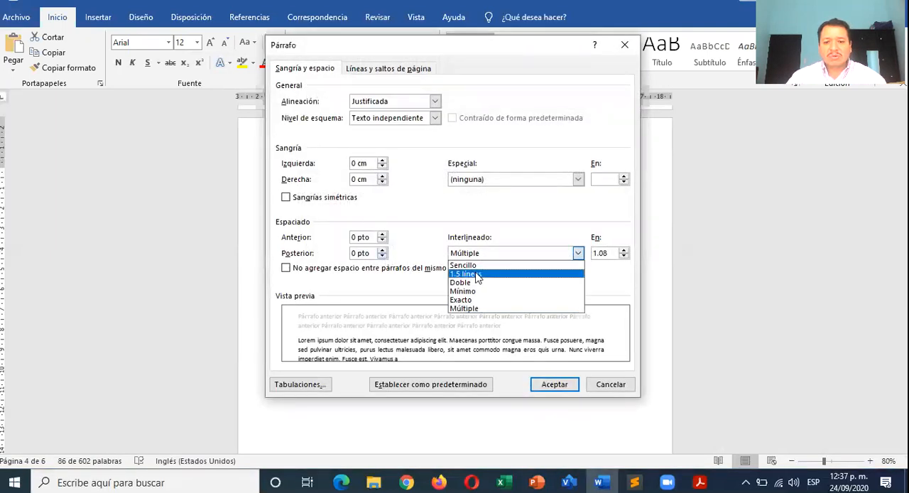
{"action": "left_click", "coordinate": [477, 270]}
{"action": "left_click", "coordinate": [555, 385]}
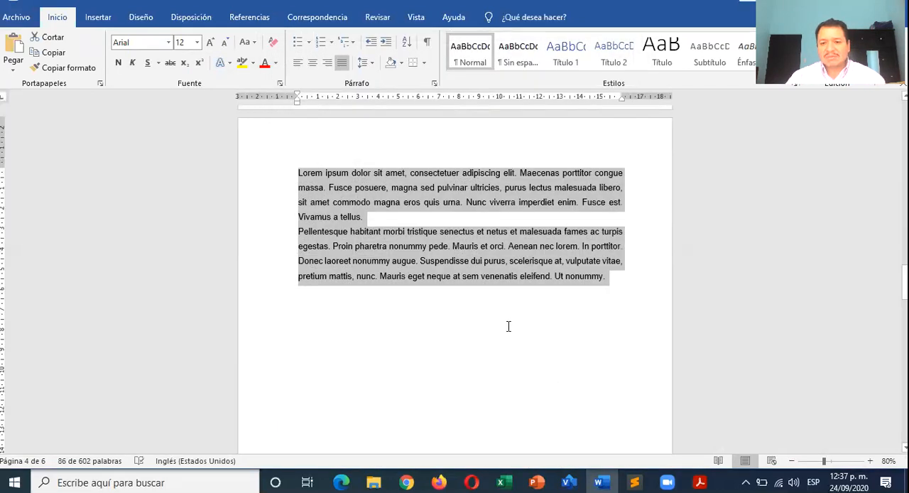
- Add a blank line between the two paragraphs and place the insertion point after "Vivamus a tellus."
{"action": "left_click", "coordinate": [448, 222]}
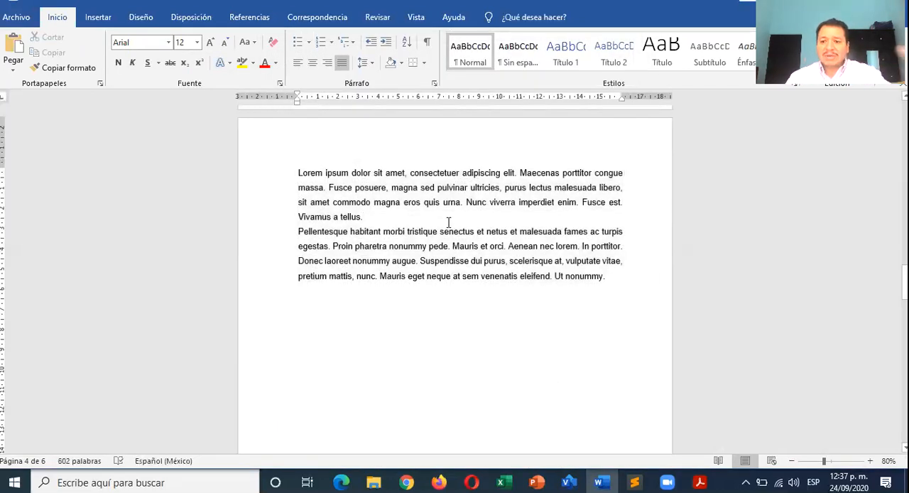
{"action": "key", "text": "Return"}
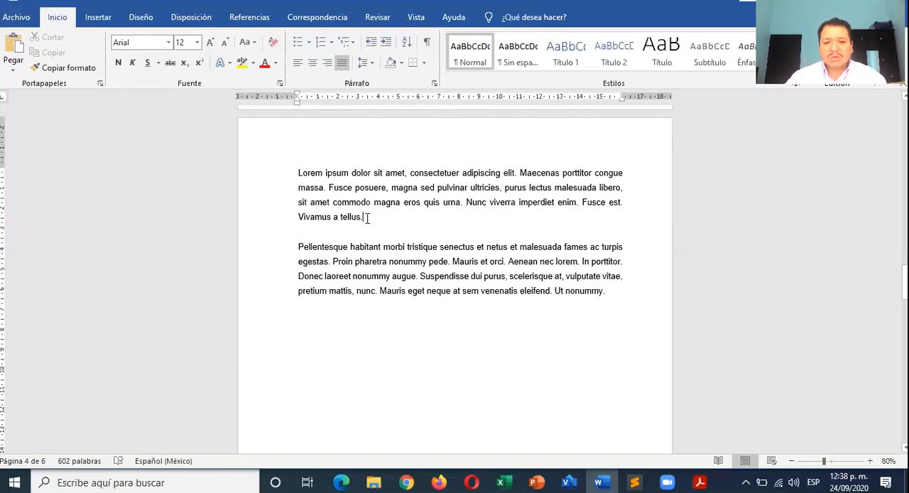
{"action": "double_click", "coordinate": [292, 176]}
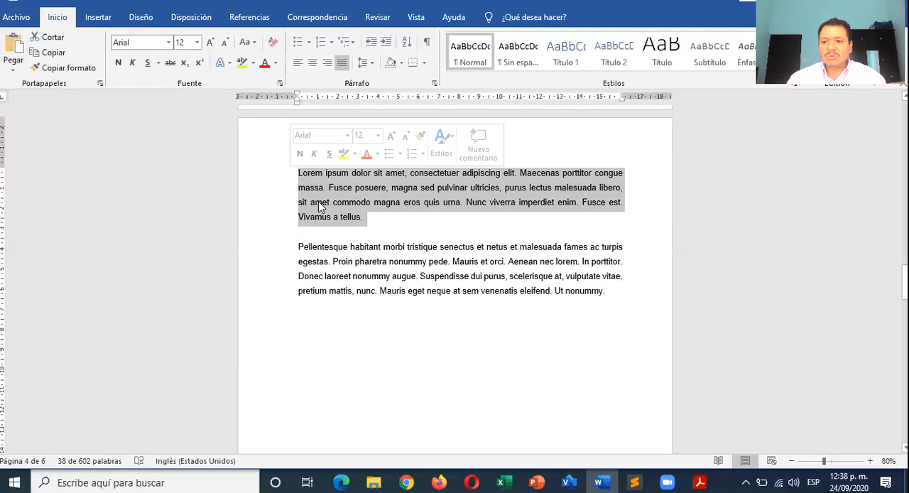
{"action": "left_click", "coordinate": [381, 221]}
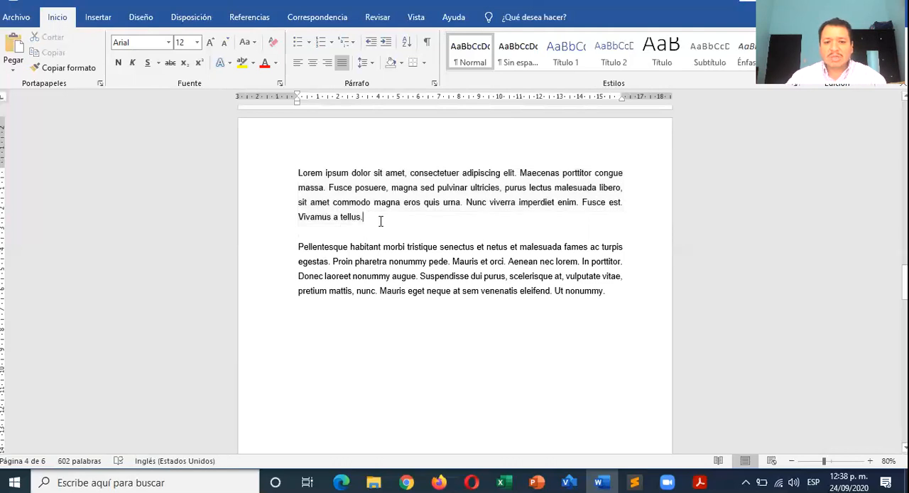
- Insert a footnote at the end of the first paragraph and go to its empty note area on the page
{"action": "left_click", "coordinate": [249, 20]}
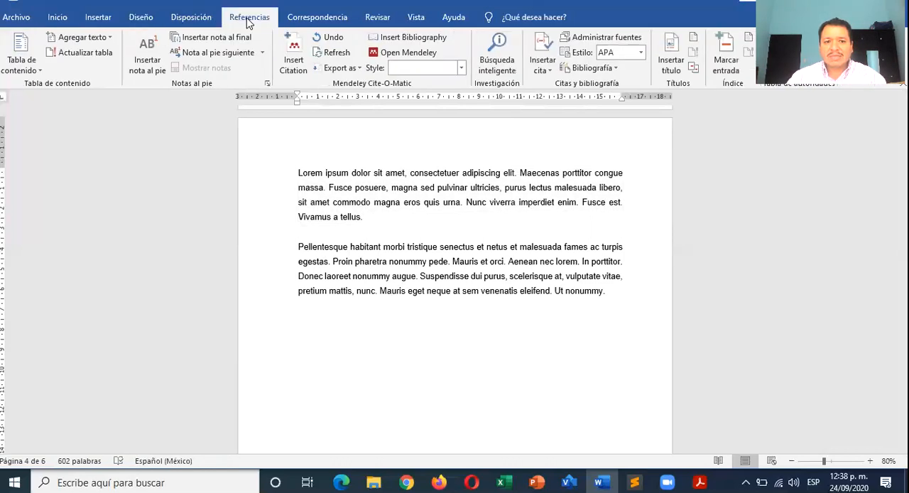
{"action": "left_click", "coordinate": [152, 54]}
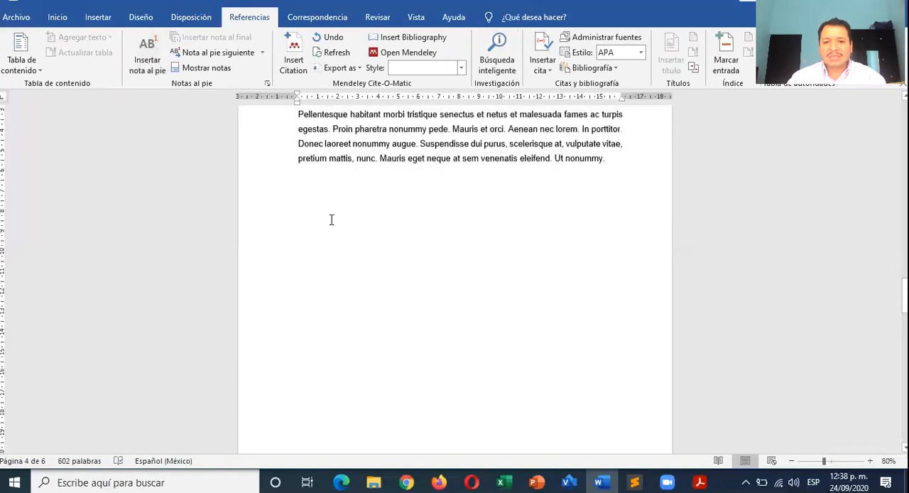
{"action": "scroll", "coordinate": [331, 219], "scroll_direction": "up", "scroll_amount": 2}
{"action": "scroll", "coordinate": [367, 223], "scroll_direction": "up", "scroll_amount": 7}
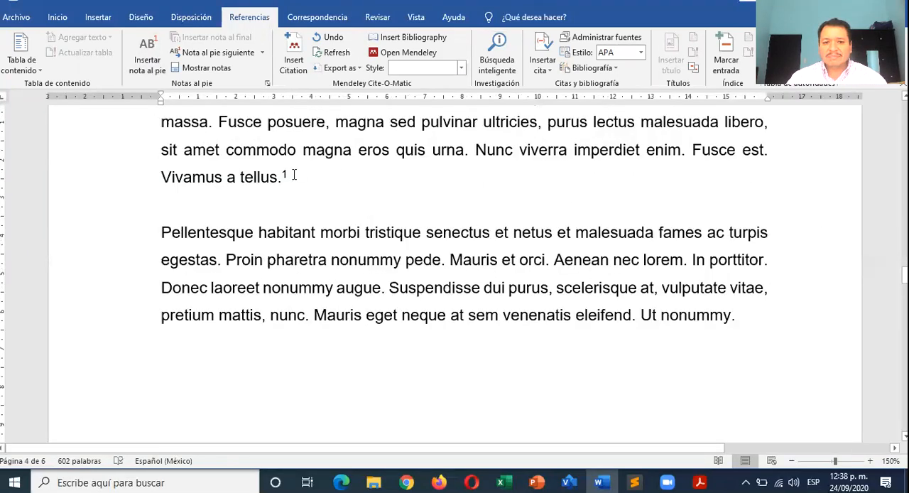
{"action": "scroll", "coordinate": [291, 170], "scroll_direction": "down", "scroll_amount": 6}
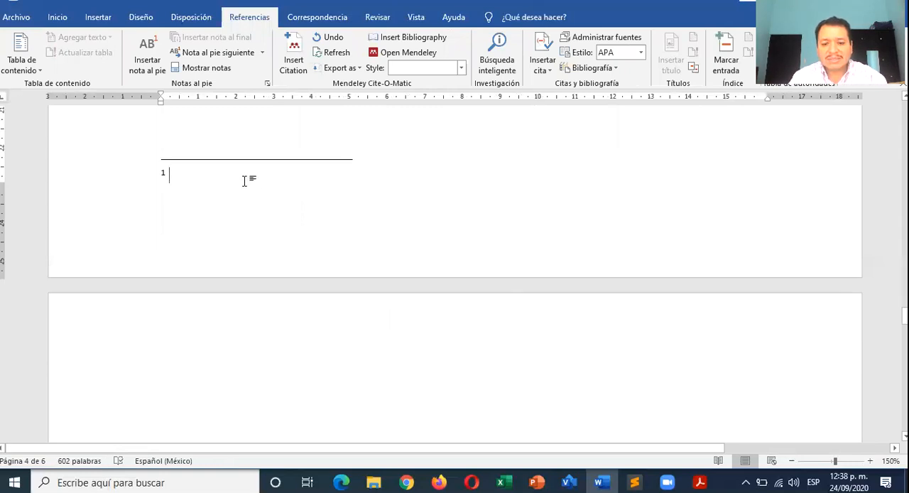
- Write the first footnote as "Libro de informática de la pagina 16," followed by the author's full name
{"action": "type", "text": "Libro "}
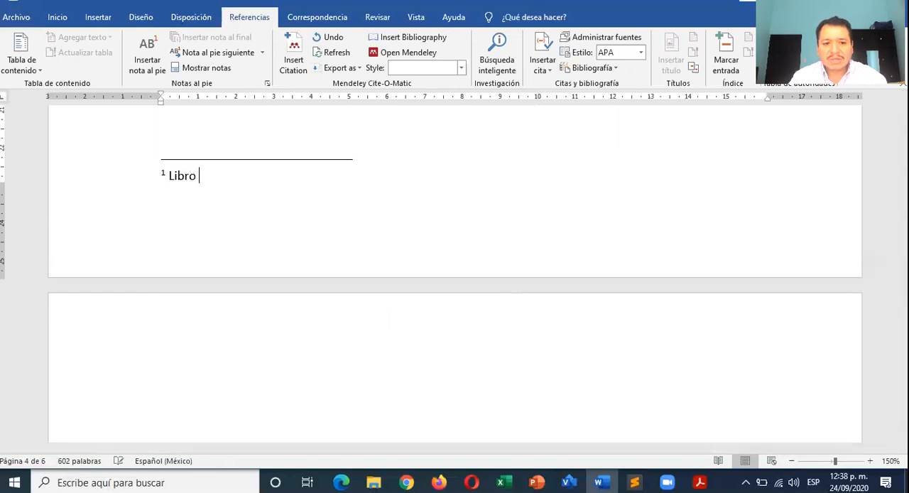
{"action": "type", "text": "de informat"}
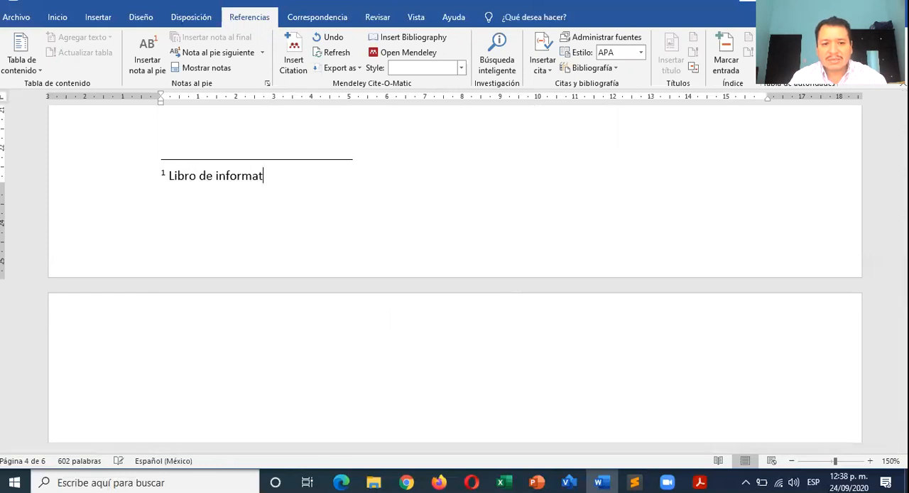
{"action": "type", "text": "ica"}
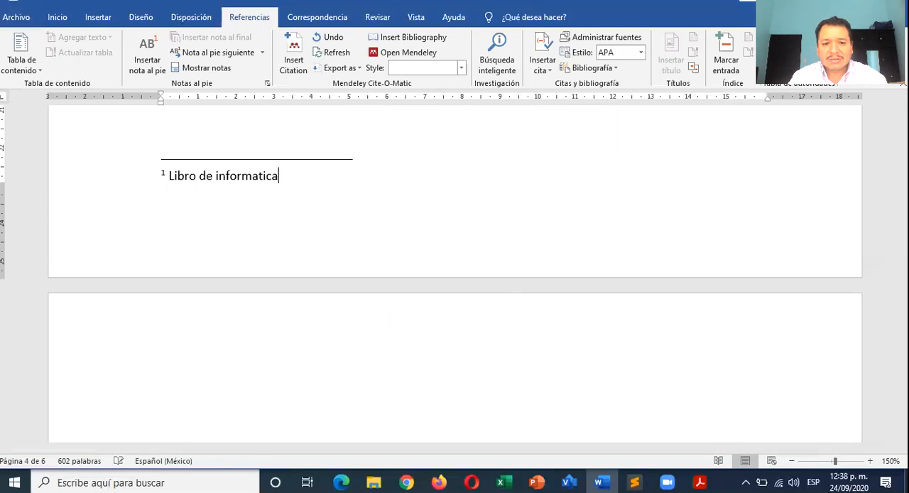
{"action": "type", "text": " de la pagina 16"}
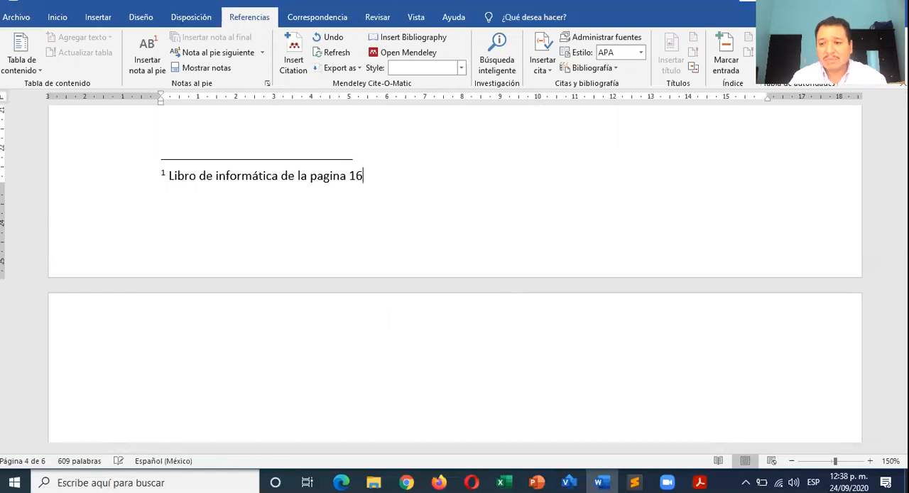
{"action": "type", "text": ","}
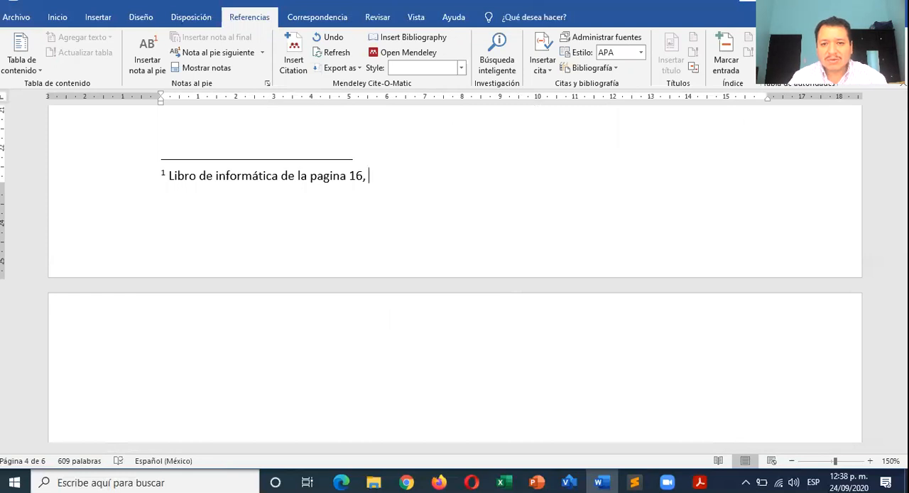
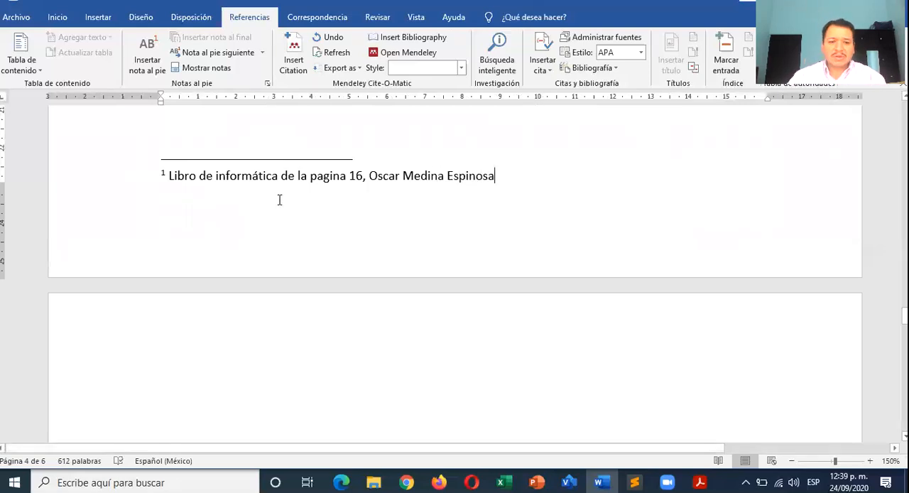
- Insert a second footnote after "Ut nonummy." at the end of the second paragraph and place the insertion point in its empty note
{"action": "scroll", "coordinate": [279, 199], "scroll_direction": "up", "scroll_amount": 5}
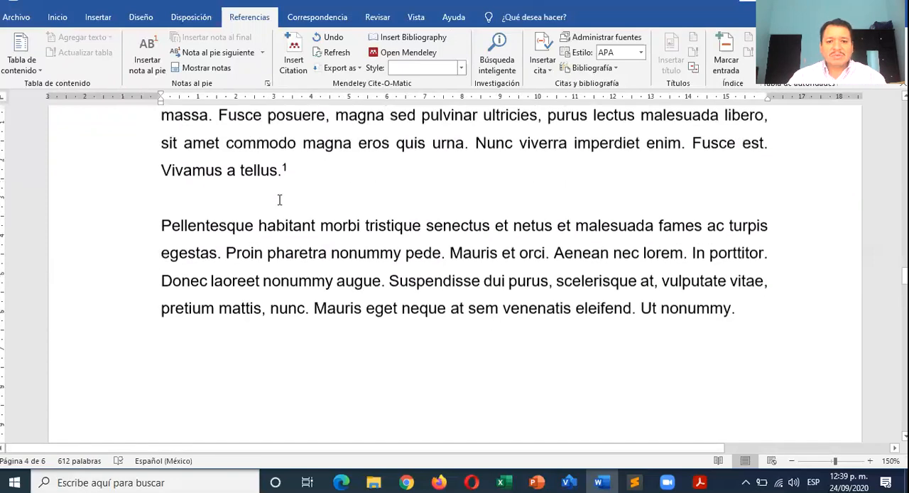
{"action": "left_click", "coordinate": [746, 321]}
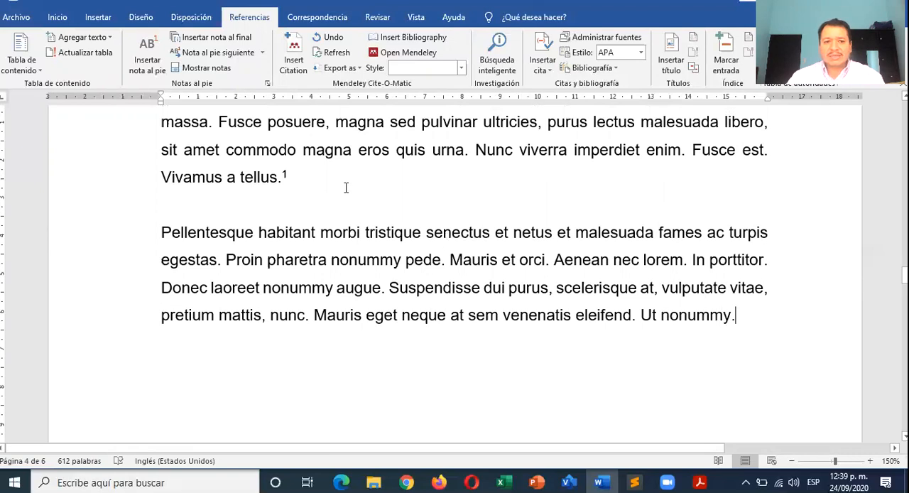
{"action": "left_click", "coordinate": [147, 66]}
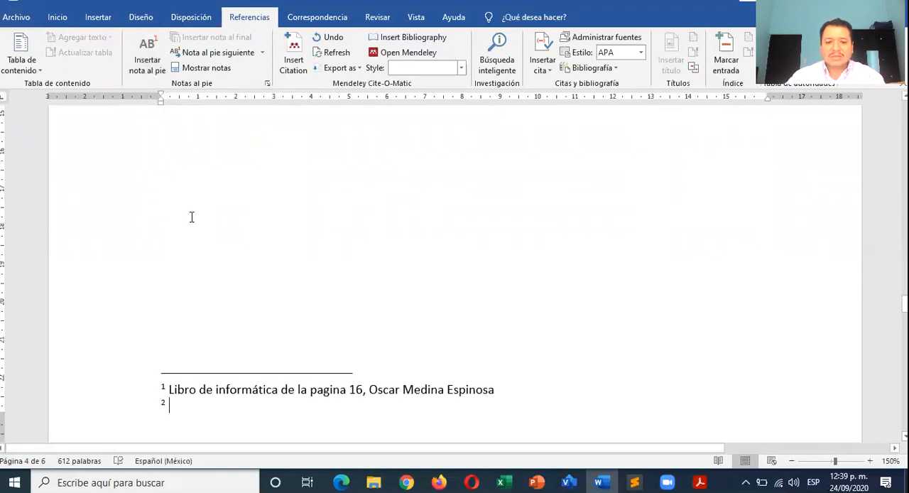
{"action": "scroll", "coordinate": [228, 267], "scroll_direction": "down", "scroll_amount": 3}
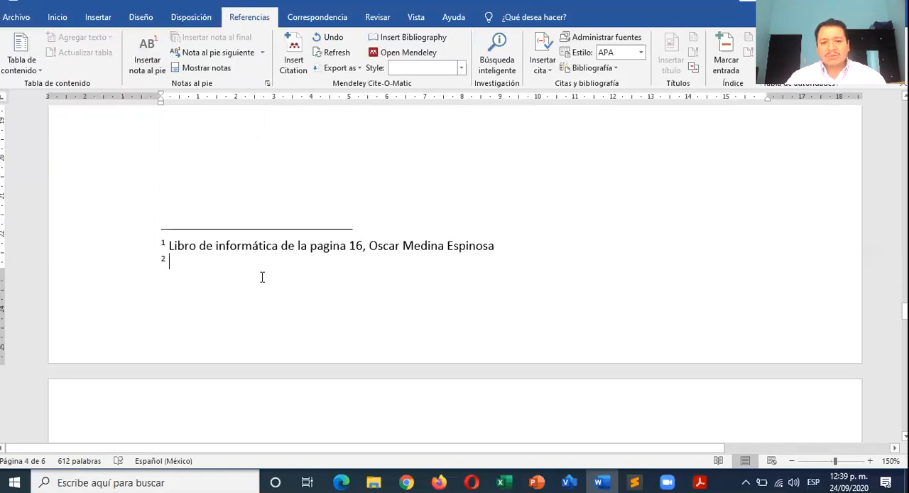
{"action": "scroll", "coordinate": [262, 277], "scroll_direction": "up", "scroll_amount": 10}
{"action": "scroll", "coordinate": [262, 278], "scroll_direction": "down", "scroll_amount": 2}
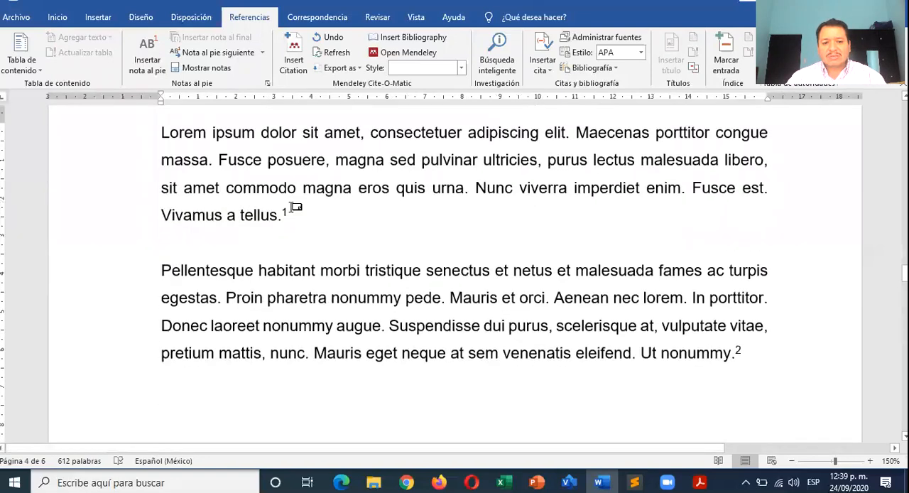
{"action": "scroll", "coordinate": [309, 236], "scroll_direction": "down", "scroll_amount": 1}
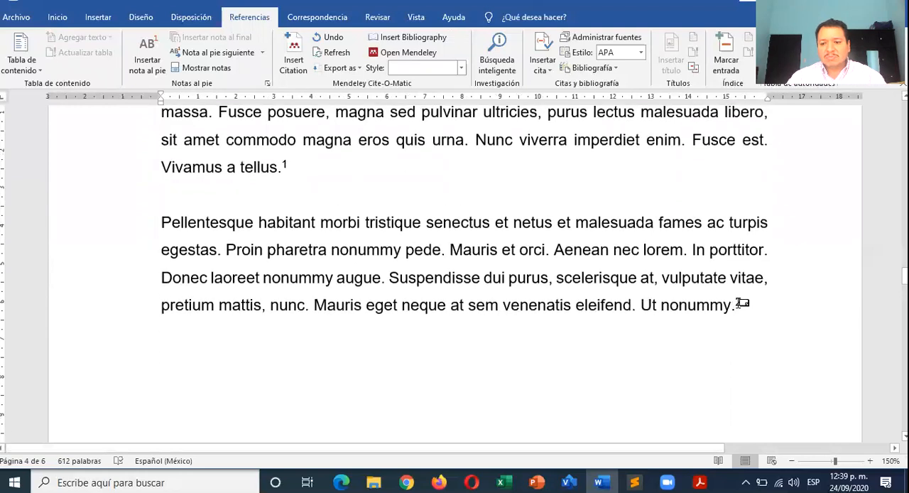
{"action": "left_click", "coordinate": [741, 303]}
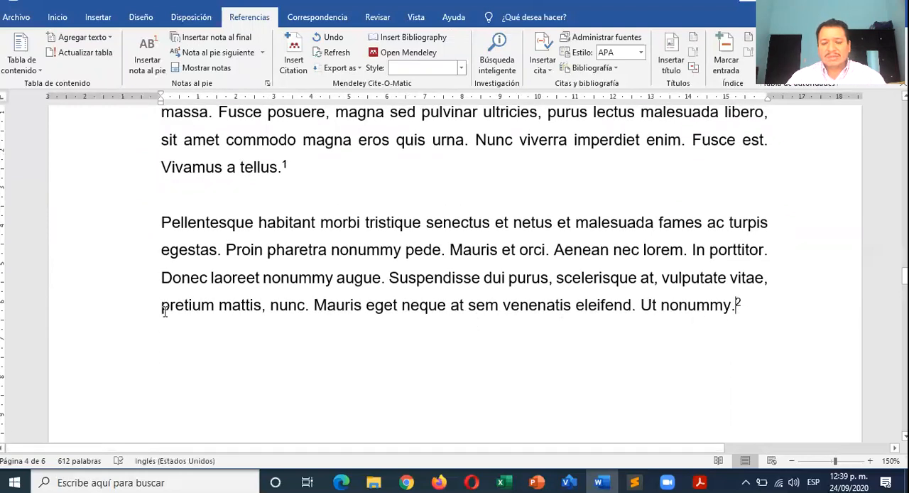
{"action": "scroll", "coordinate": [165, 311], "scroll_direction": "down", "scroll_amount": 10}
{"action": "left_click", "coordinate": [205, 306]}
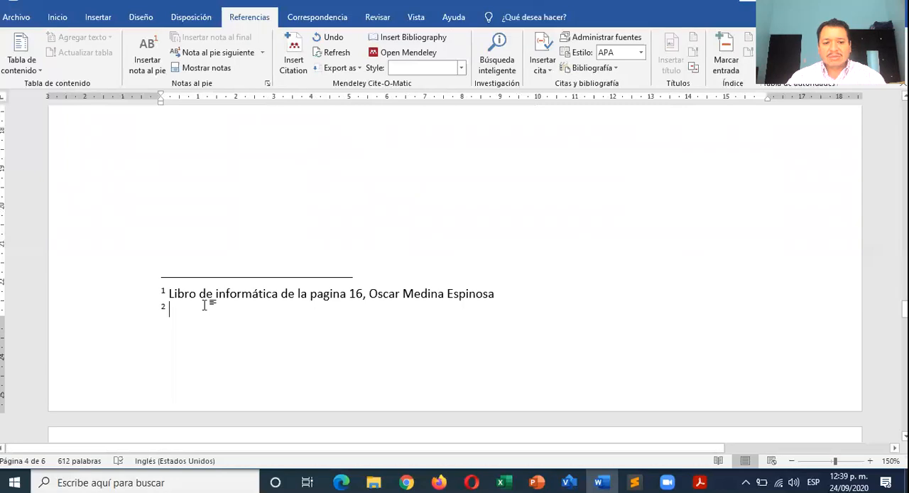
- Enter "Fundamentos de redes de computadoras" as the text of the second footnote
{"action": "type", "text": "Li"}
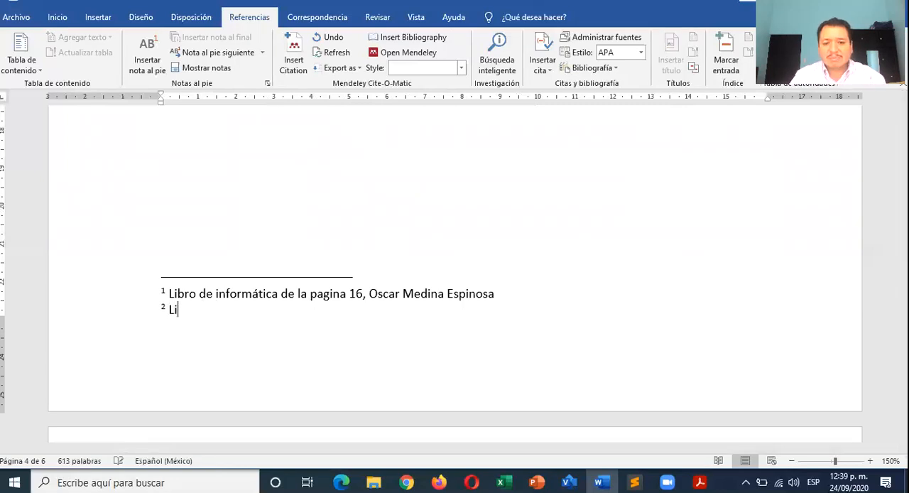
{"action": "type", "text": "b"}
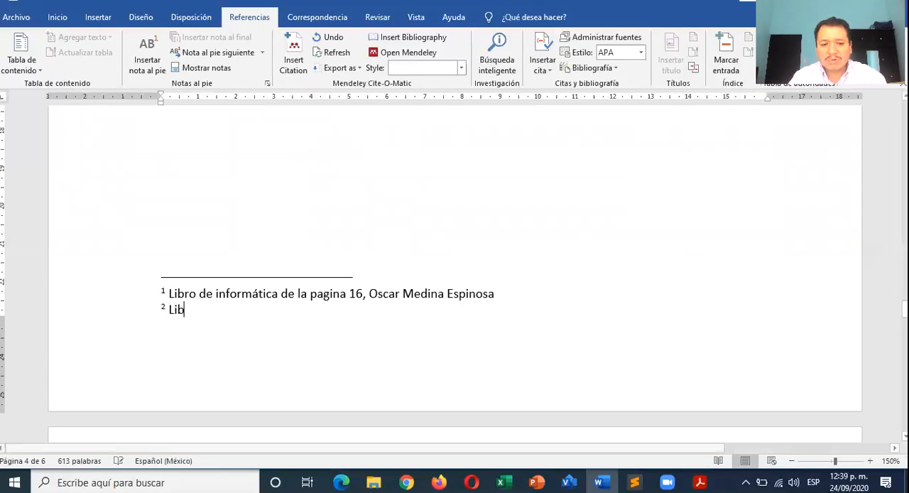
{"action": "key", "text": "BackSpace"}
{"action": "key", "text": "BackSpace"}
{"action": "key", "text": "BackSpace"}
{"action": "type", "text": "R"}
{"action": "key", "text": "BackSpace"}
{"action": "type", "text": "Fun"}
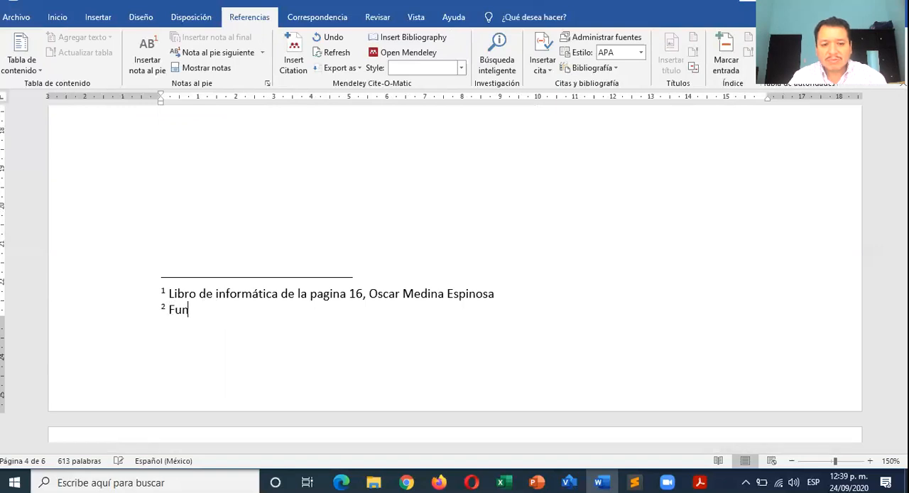
{"action": "type", "text": "damentos de "}
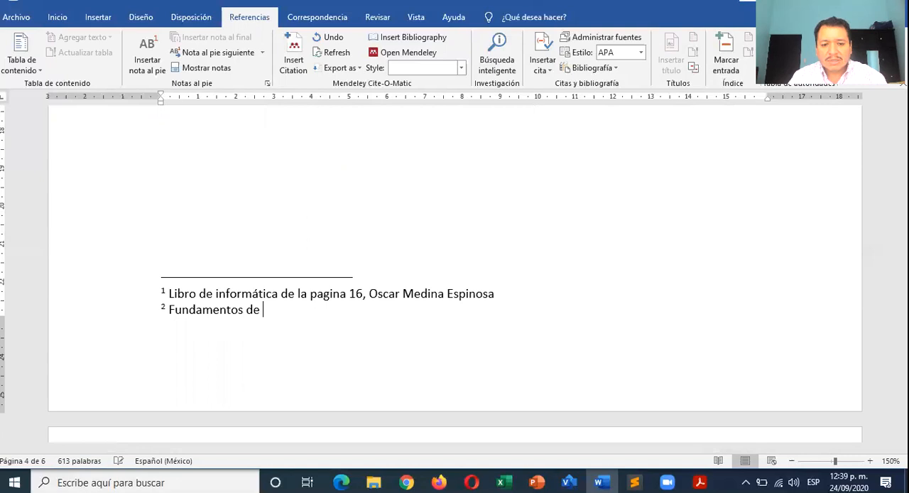
{"action": "type", "text": "redes de com"}
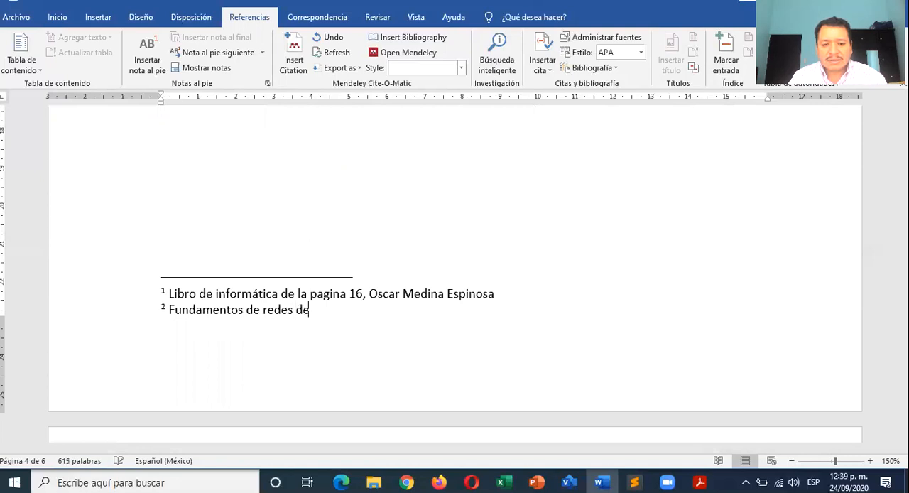
{"action": "key", "text": "BackSpace"}
{"action": "type", "text": "omputadoras"}
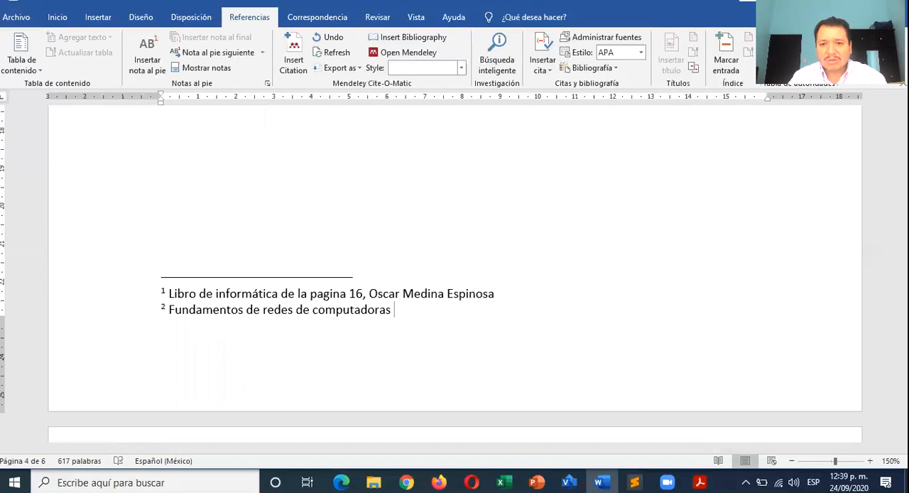
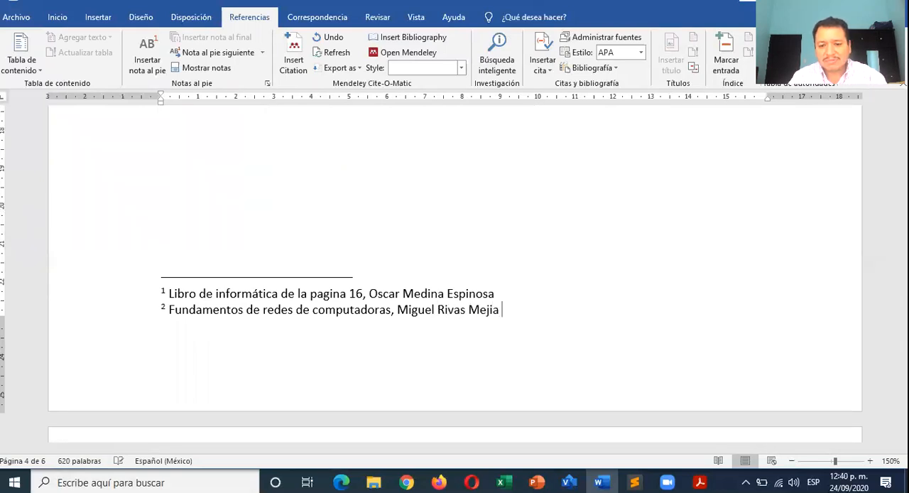
- Add a comma and the author's full name to the second footnote, and correct the last surname with the suggested accented spelling
{"action": "left_click", "coordinate": [469, 309]}
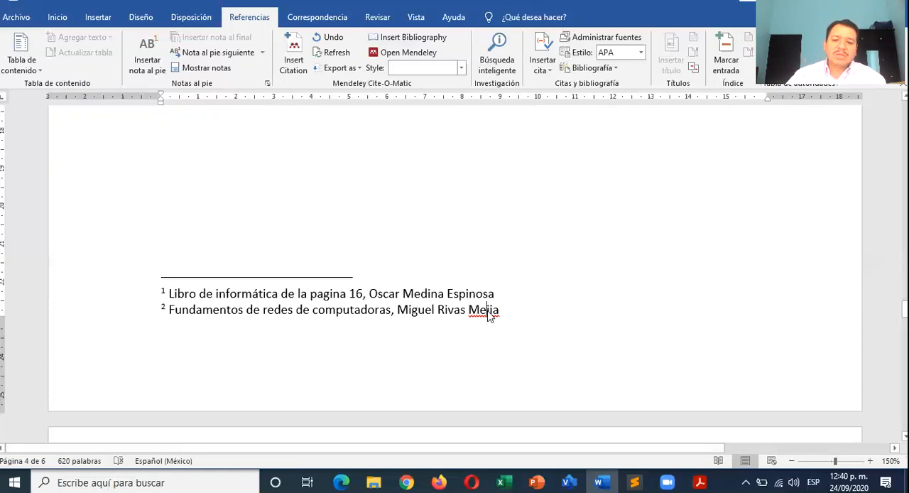
{"action": "right_click", "coordinate": [481, 310]}
{"action": "left_click", "coordinate": [449, 90]}
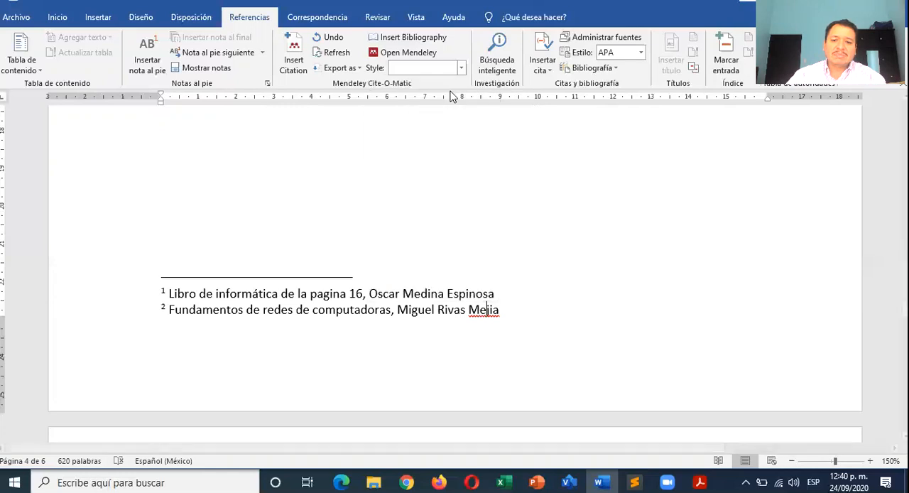
- Compare the two footnote reference marks in the paragraphs with their matching notes at the foot of the fourth page
{"action": "scroll", "coordinate": [320, 267], "scroll_direction": "up", "scroll_amount": 4}
{"action": "scroll", "coordinate": [322, 268], "scroll_direction": "up", "scroll_amount": 10}
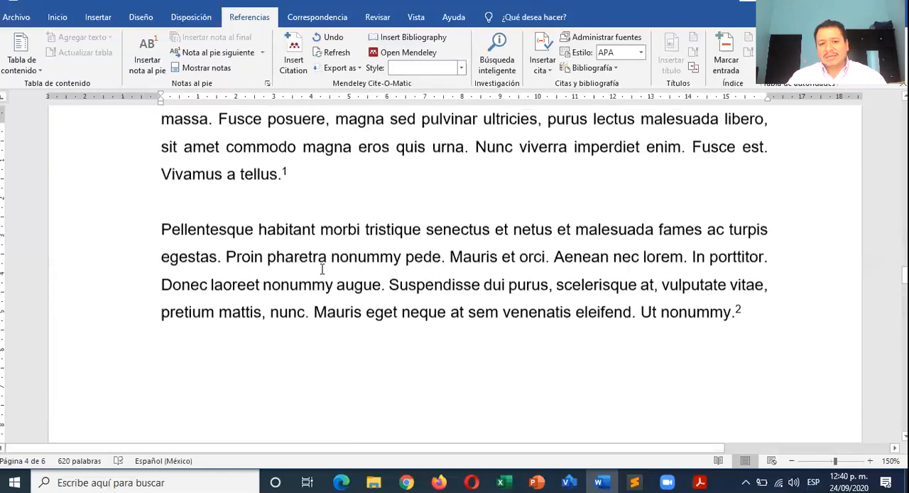
{"action": "scroll", "coordinate": [321, 269], "scroll_direction": "down", "scroll_amount": 5}
{"action": "scroll", "coordinate": [321, 269], "scroll_direction": "up", "scroll_amount": 2}
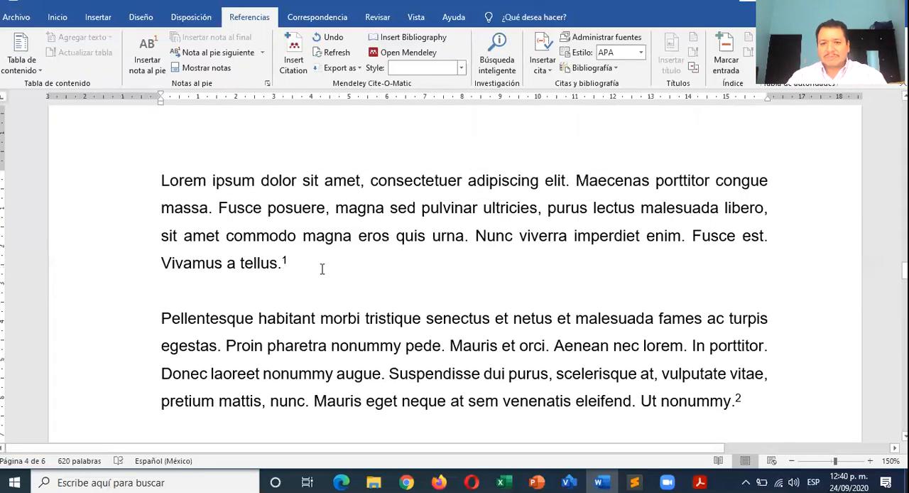
{"action": "scroll", "coordinate": [322, 268], "scroll_direction": "down", "scroll_amount": 1}
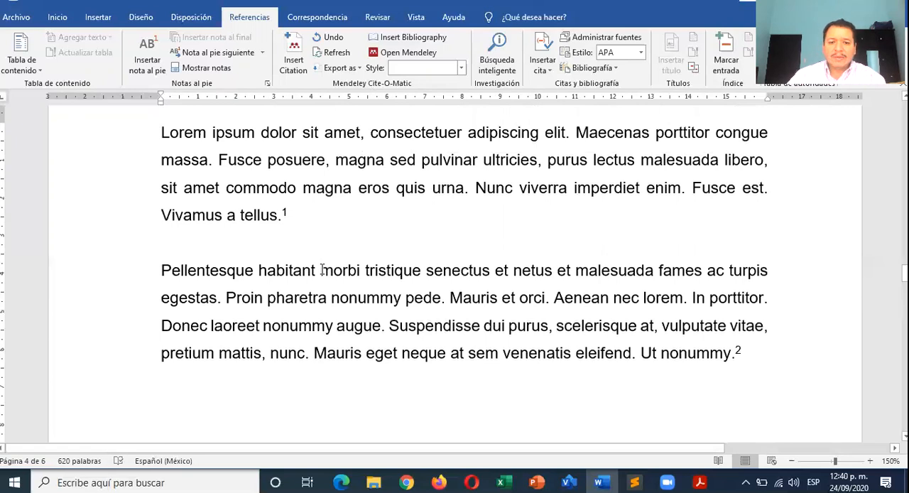
{"action": "scroll", "coordinate": [322, 270], "scroll_direction": "down", "scroll_amount": 8}
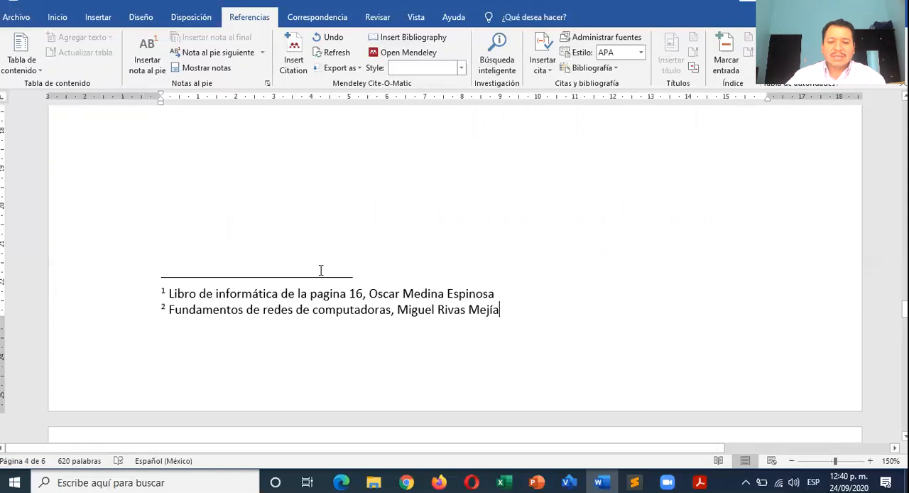
{"action": "scroll", "coordinate": [321, 270], "scroll_direction": "up", "scroll_amount": 8}
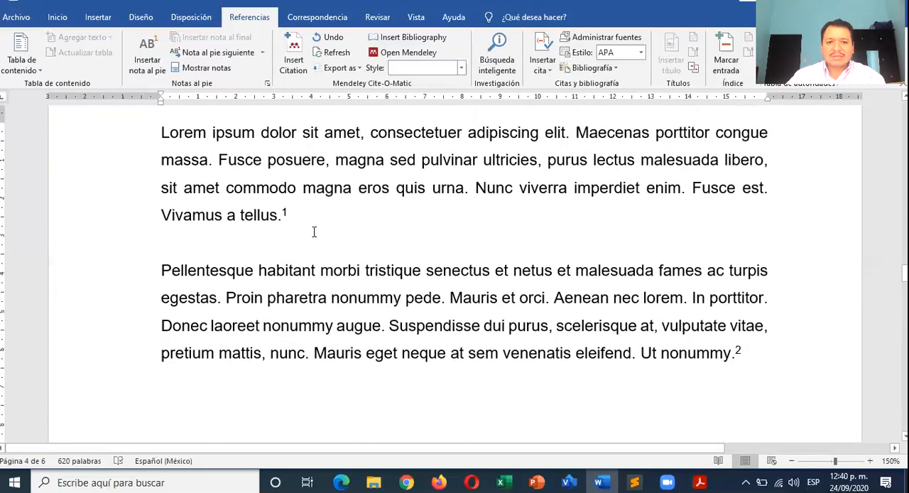
{"action": "scroll", "coordinate": [314, 232], "scroll_direction": "down", "scroll_amount": 3}
{"action": "scroll", "coordinate": [314, 232], "scroll_direction": "up", "scroll_amount": 4}
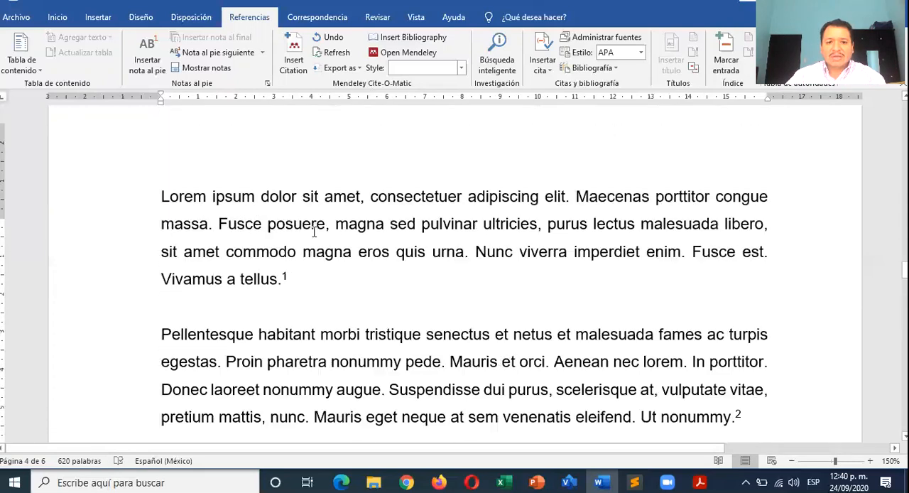
{"action": "scroll", "coordinate": [314, 232], "scroll_direction": "up", "scroll_amount": 1}
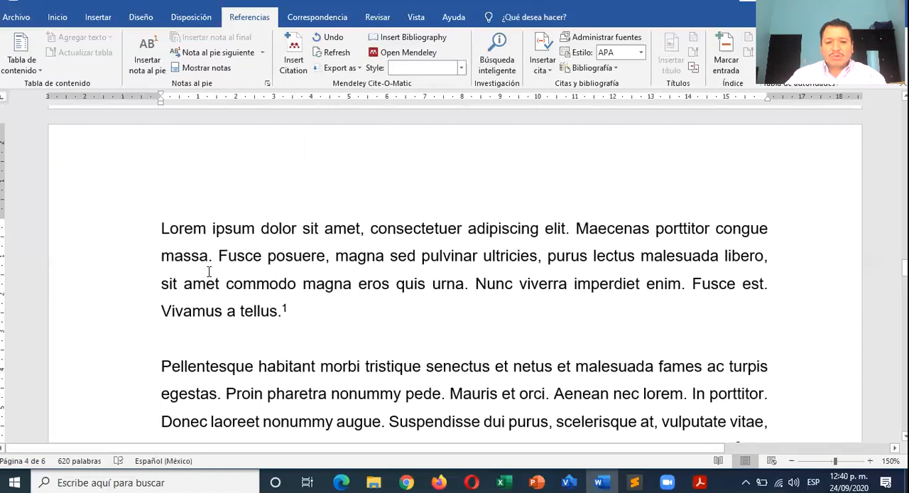
- Place the insertion point at the start of the blank fifth page, after the page with the footnotes
{"action": "scroll", "coordinate": [209, 272], "scroll_direction": "down", "scroll_amount": 20}
{"action": "left_click", "coordinate": [229, 215]}
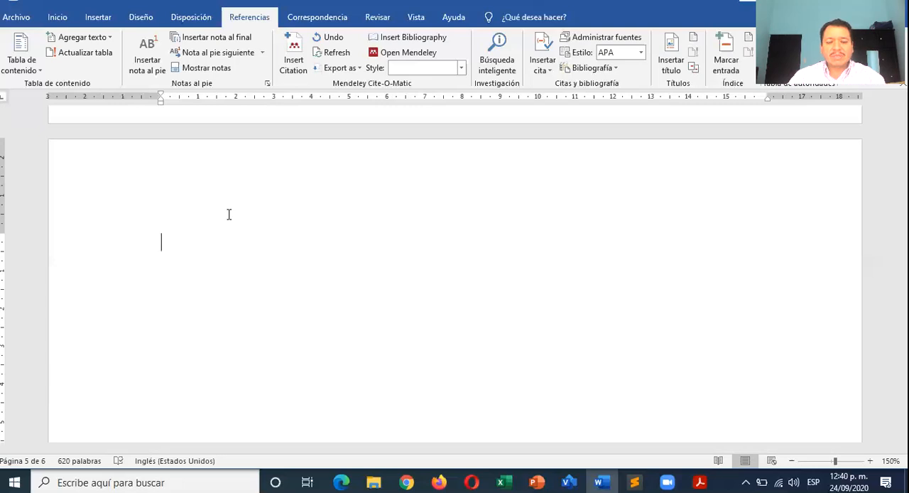
{"action": "scroll", "coordinate": [229, 214], "scroll_direction": "up", "scroll_amount": 2}
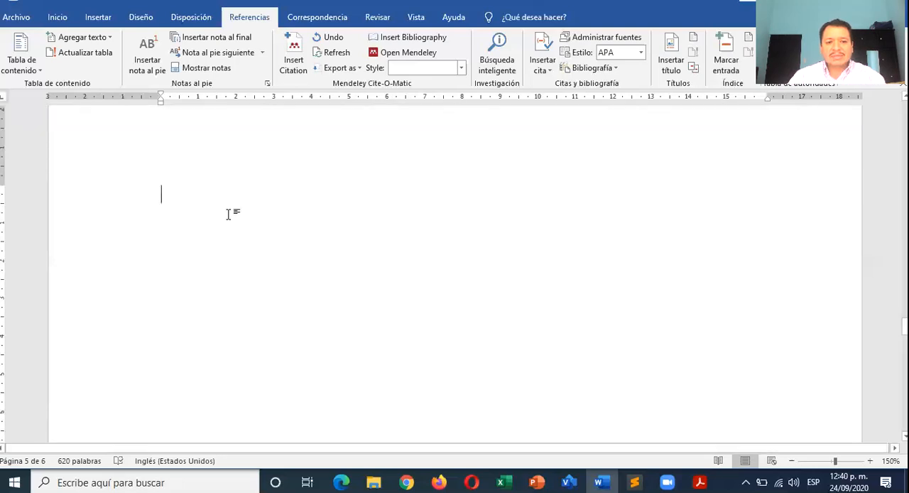
{"action": "scroll", "coordinate": [229, 214], "scroll_direction": "up", "scroll_amount": 10}
{"action": "scroll", "coordinate": [229, 214], "scroll_direction": "down", "scroll_amount": 10}
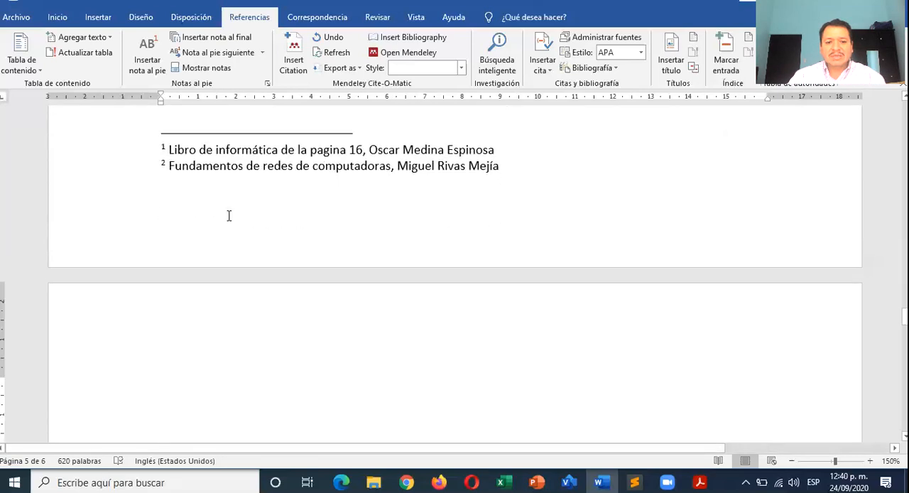
- Add several blank lines at the start of the empty fifth page, after the page with the footnotes
{"action": "scroll", "coordinate": [229, 215], "scroll_direction": "down", "scroll_amount": 1}
{"action": "scroll", "coordinate": [229, 215], "scroll_direction": "down", "scroll_amount": 1}
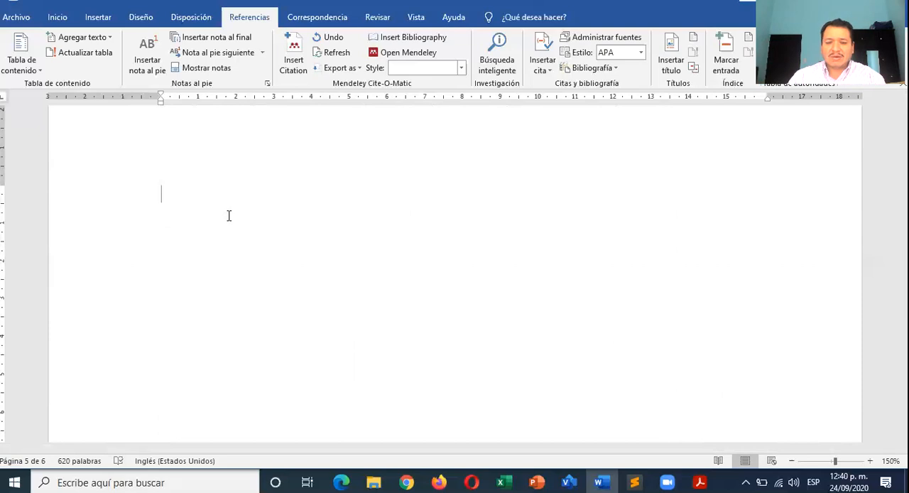
{"action": "scroll", "coordinate": [229, 215], "scroll_direction": "up", "scroll_amount": 2}
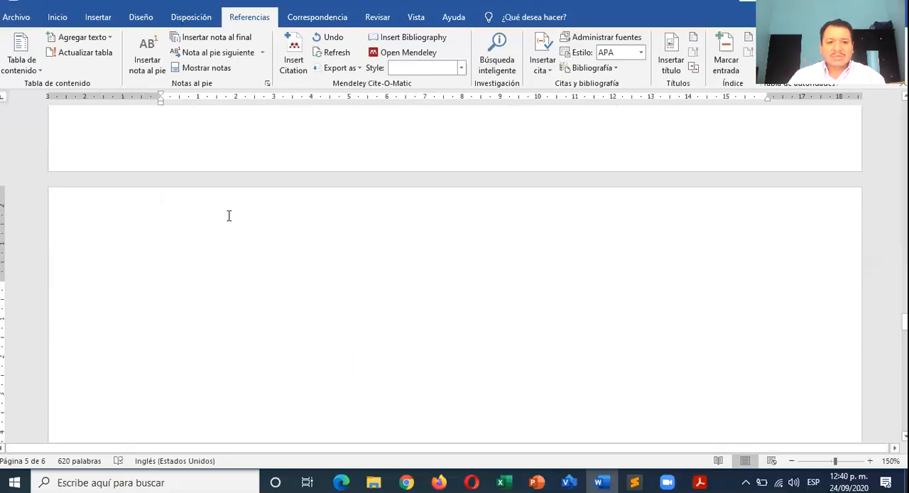
{"action": "scroll", "coordinate": [229, 215], "scroll_direction": "down", "scroll_amount": 1}
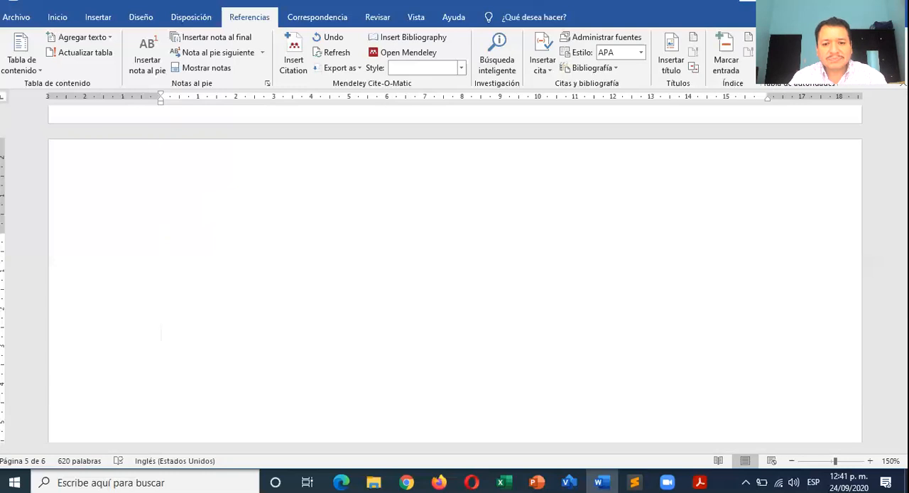
{"action": "key", "text": "Return"}
{"action": "key", "text": "Return"}
{"action": "key", "text": "Return"}
{"action": "key", "text": "Return"}
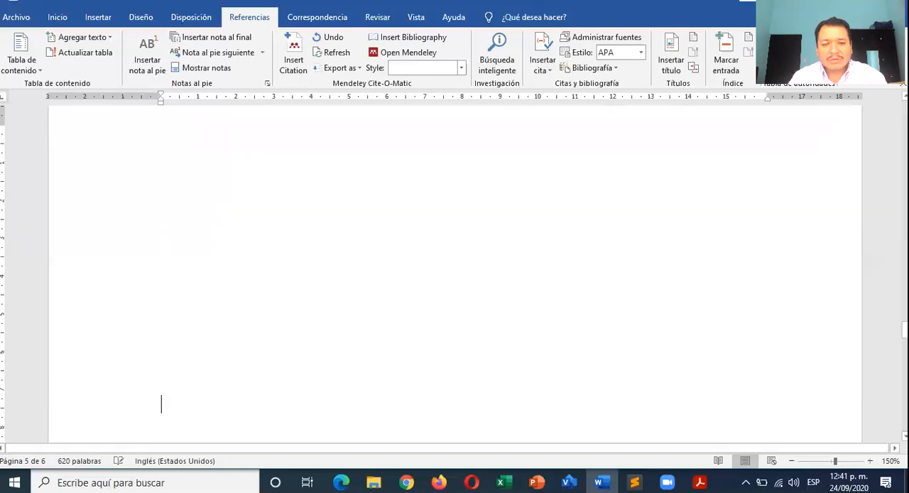
- Place the insertion point back at the start of the blank fifth page and reduce the zoom to 90%
{"action": "scroll", "coordinate": [471, 207], "scroll_direction": "up", "scroll_amount": 15}
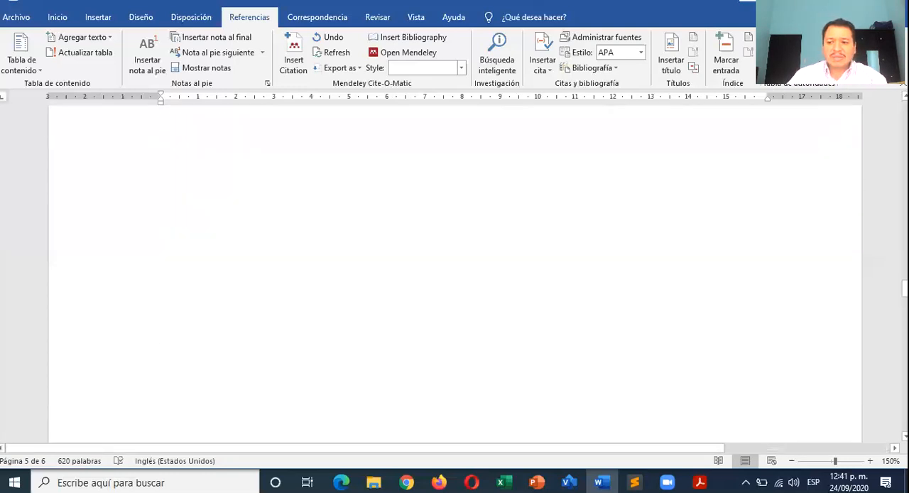
{"action": "left_click_drag", "start_coordinate": [905, 254], "coordinate": [903, 108]}
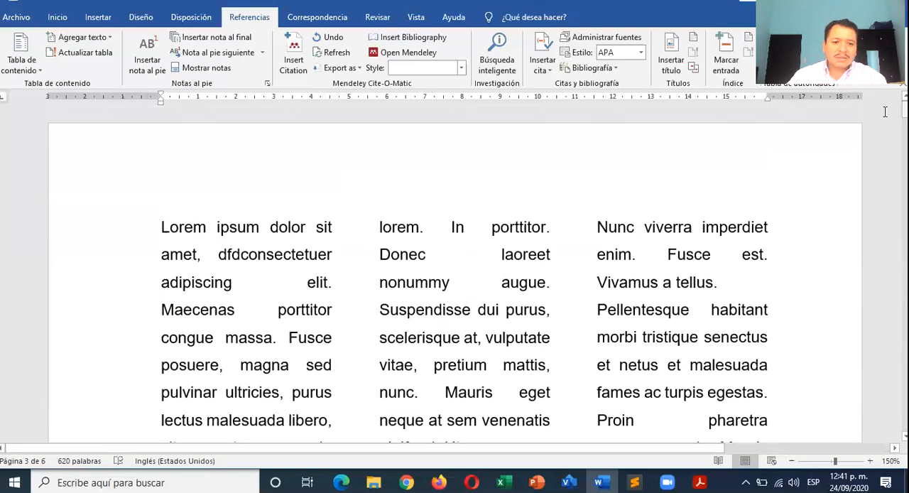
{"action": "scroll", "coordinate": [164, 203], "scroll_direction": "down", "scroll_amount": 20}
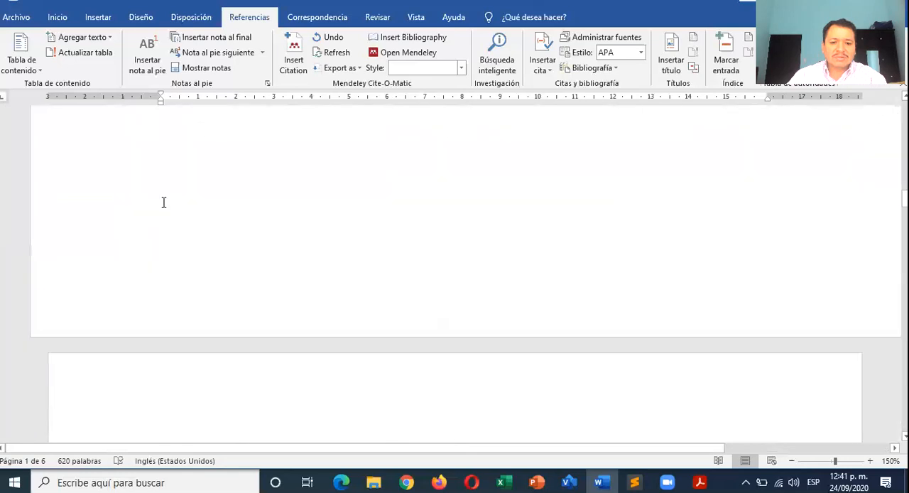
{"action": "scroll", "coordinate": [164, 202], "scroll_direction": "down", "scroll_amount": 15}
{"action": "scroll", "coordinate": [163, 203], "scroll_direction": "down", "scroll_amount": 10}
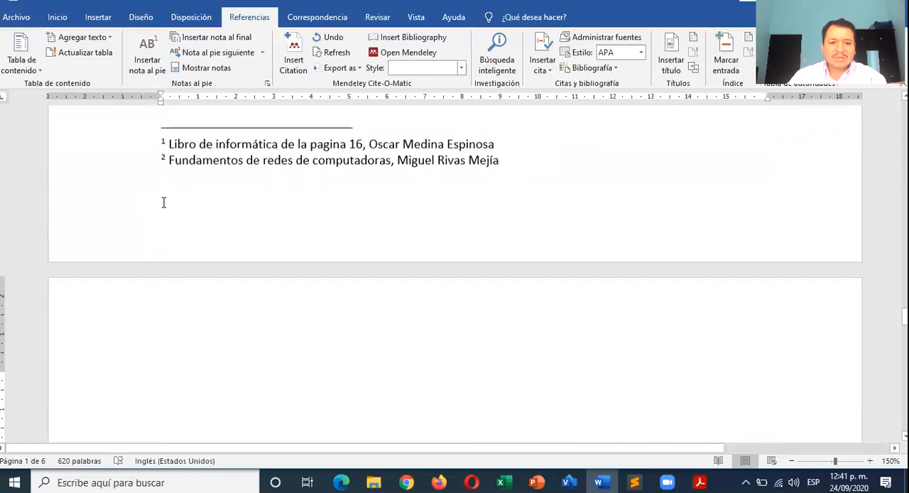
{"action": "scroll", "coordinate": [163, 203], "scroll_direction": "down", "scroll_amount": 3}
{"action": "left_click", "coordinate": [175, 242]}
{"action": "scroll", "coordinate": [179, 247], "scroll_direction": "down", "scroll_amount": 4}
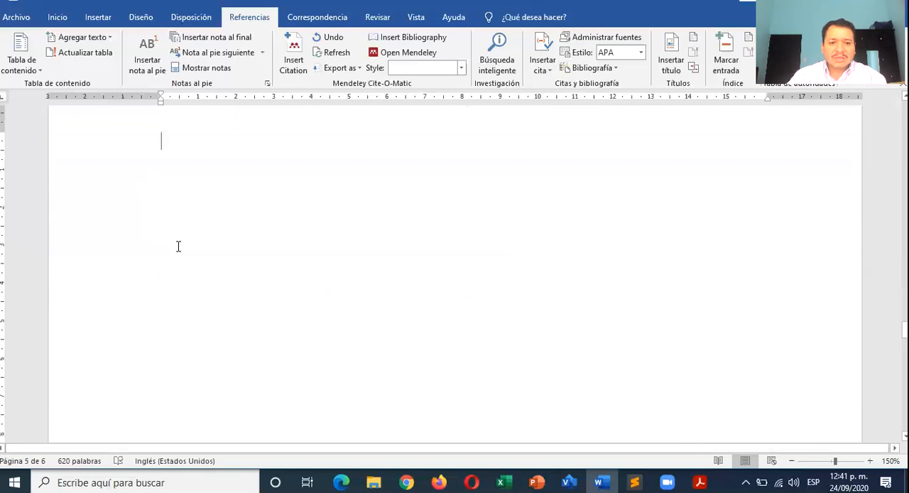
{"action": "scroll", "coordinate": [178, 246], "scroll_direction": "down", "scroll_amount": 1}
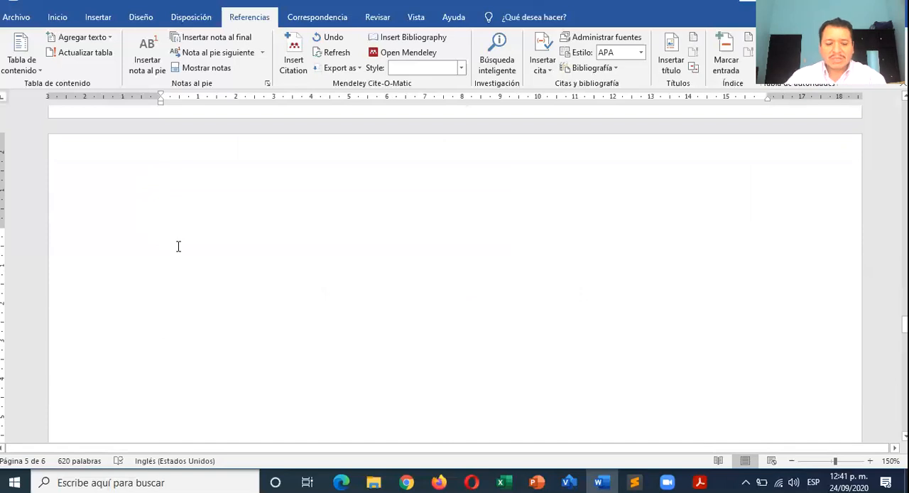
{"action": "scroll", "coordinate": [178, 245], "scroll_direction": "down", "scroll_amount": 6}
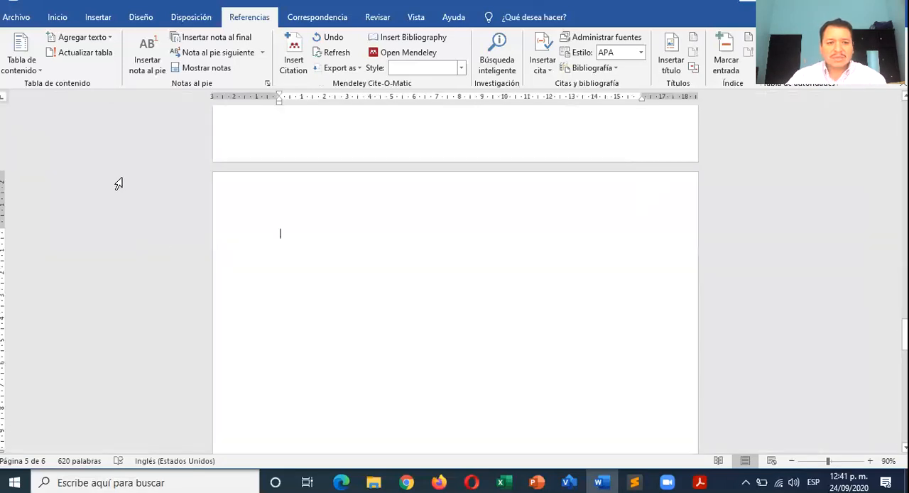
- Insert five blank pages starting from the insertion point on the fifth page
{"action": "left_click", "coordinate": [96, 21]}
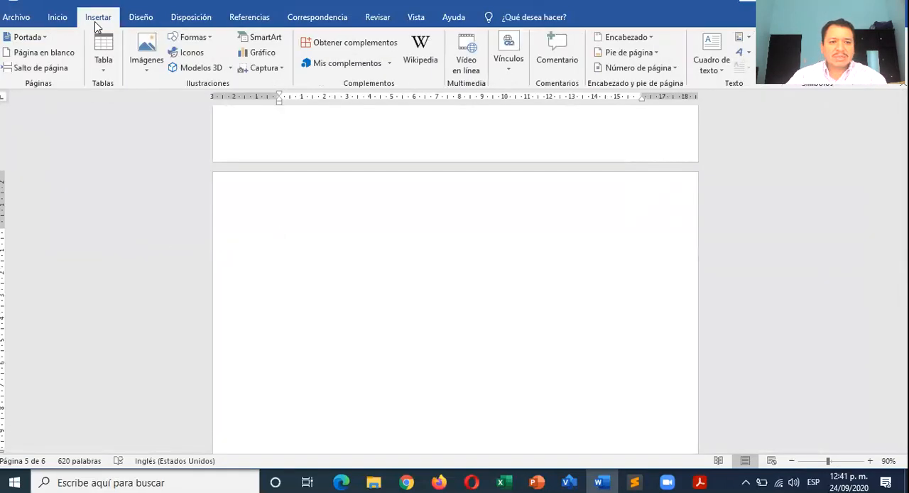
{"action": "left_click", "coordinate": [53, 54]}
{"action": "left_click", "coordinate": [55, 55]}
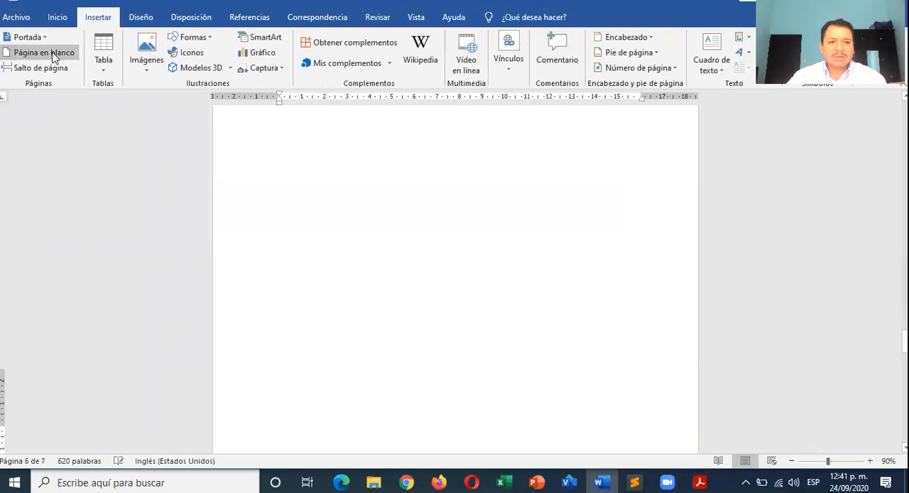
{"action": "left_click", "coordinate": [55, 55]}
{"action": "left_click", "coordinate": [54, 55]}
{"action": "left_click", "coordinate": [55, 57]}
- Look through the inserted blank pages and the page with the footnotes before them
{"action": "scroll", "coordinate": [354, 292], "scroll_direction": "up", "scroll_amount": 14}
{"action": "scroll", "coordinate": [354, 292], "scroll_direction": "up", "scroll_amount": 10}
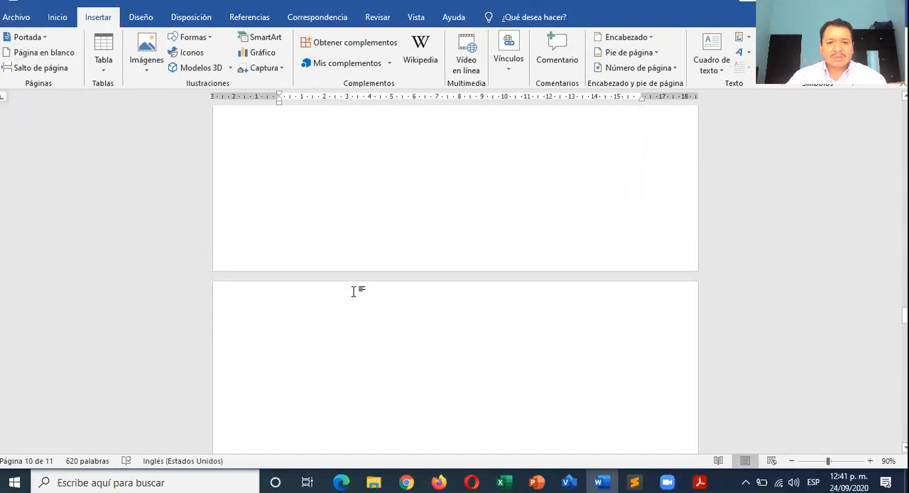
{"action": "scroll", "coordinate": [354, 291], "scroll_direction": "up", "scroll_amount": 12}
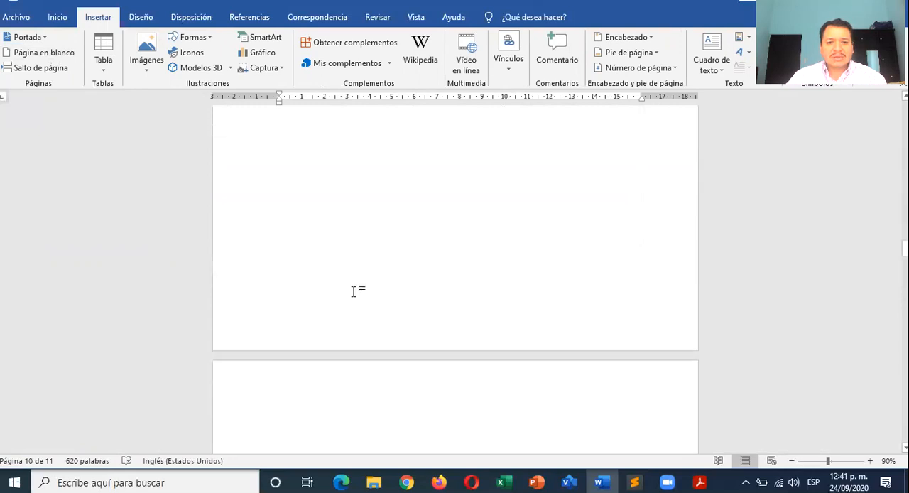
{"action": "scroll", "coordinate": [354, 291], "scroll_direction": "down", "scroll_amount": 15}
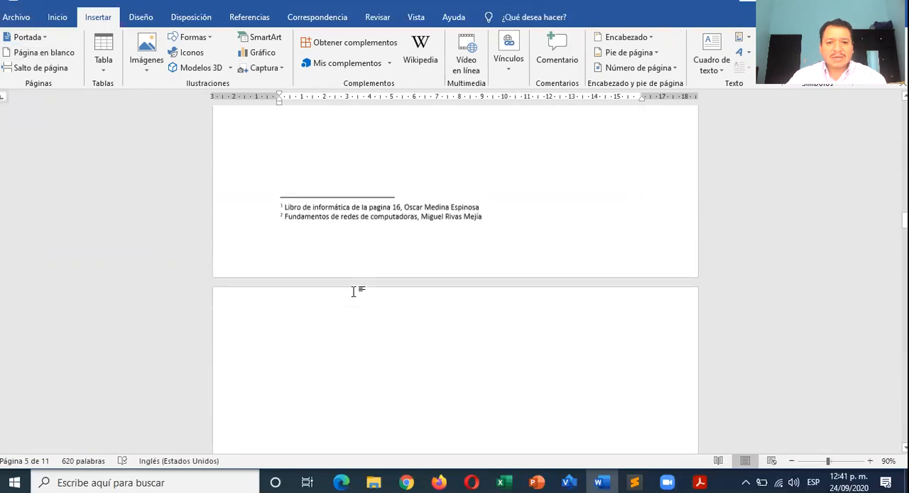
{"action": "scroll", "coordinate": [354, 292], "scroll_direction": "down", "scroll_amount": 4}
{"action": "scroll", "coordinate": [334, 297], "scroll_direction": "up", "scroll_amount": 15}
{"action": "scroll", "coordinate": [332, 299], "scroll_direction": "up", "scroll_amount": 5}
{"action": "scroll", "coordinate": [361, 278], "scroll_direction": "down", "scroll_amount": 8}
{"action": "scroll", "coordinate": [361, 276], "scroll_direction": "down", "scroll_amount": 4}
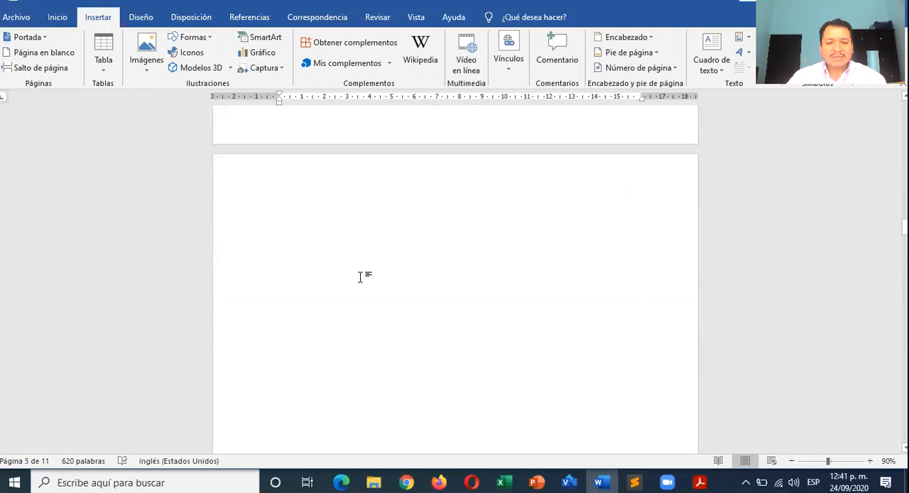
{"action": "scroll", "coordinate": [360, 276], "scroll_direction": "down", "scroll_amount": 9}
{"action": "scroll", "coordinate": [361, 276], "scroll_direction": "down", "scroll_amount": 6}
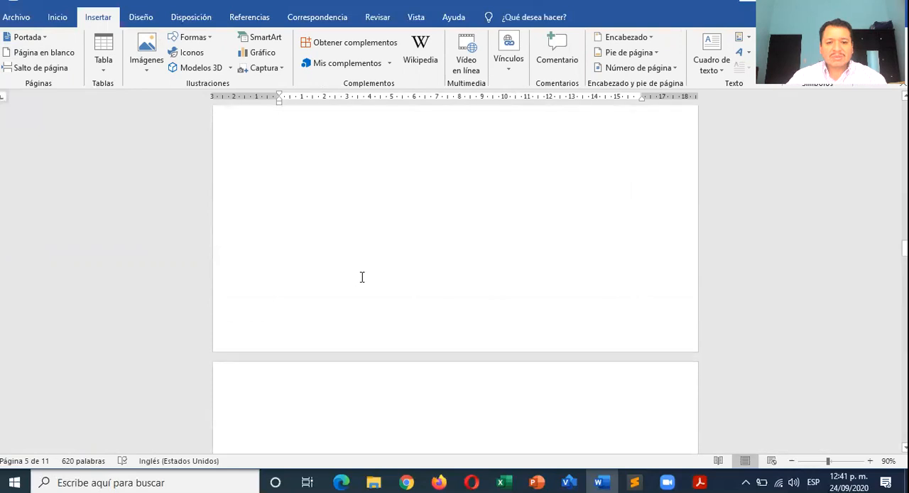
- Enter the heading "INTRODUCCION" at the start of the sixth page, followed by several blank lines
{"action": "left_click", "coordinate": [334, 254]}
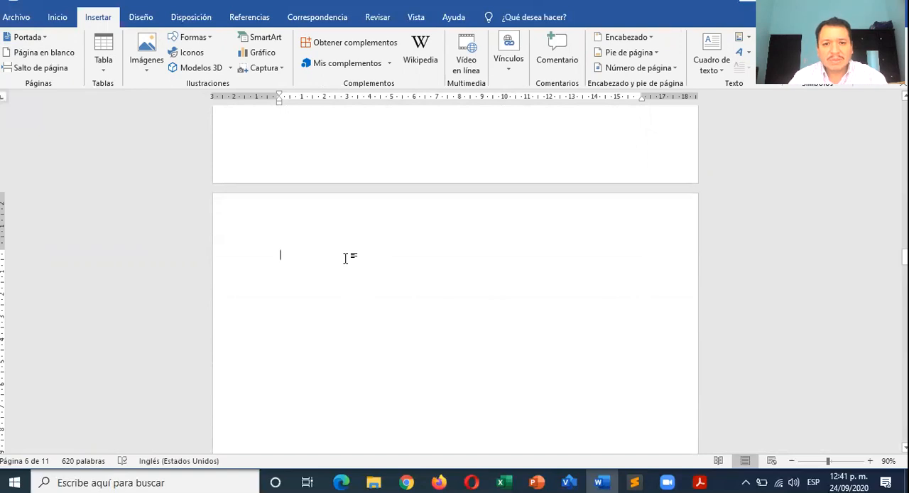
{"action": "type", "text": "INTRODUC"}
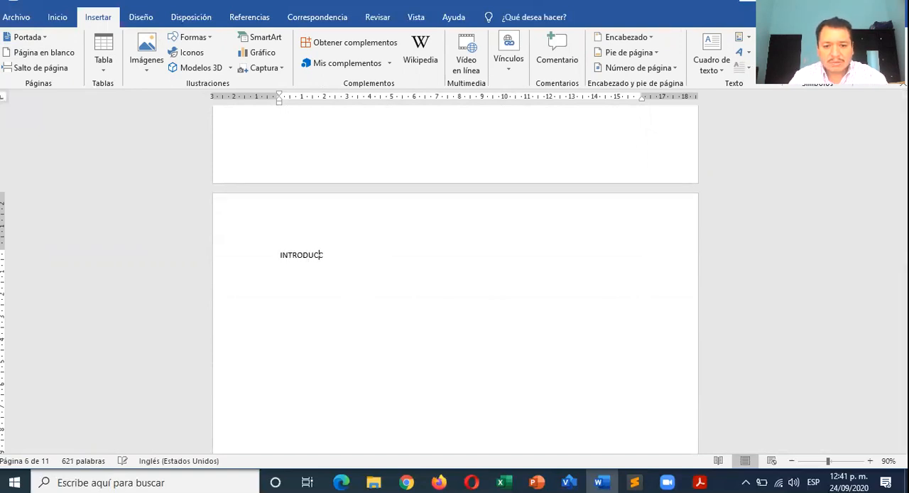
{"action": "type", "text": "CION"}
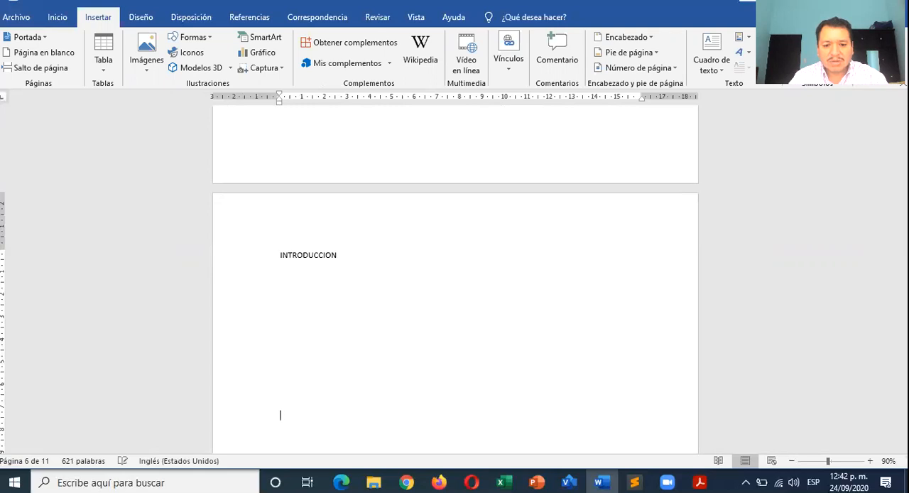
{"action": "key", "text": "Return"}
{"action": "key", "text": "Return"}
{"action": "key", "text": "Return"}
{"action": "key", "text": "Return"}
{"action": "key", "text": "Return"}
{"action": "scroll", "coordinate": [371, 277], "scroll_direction": "down", "scroll_amount": 5}
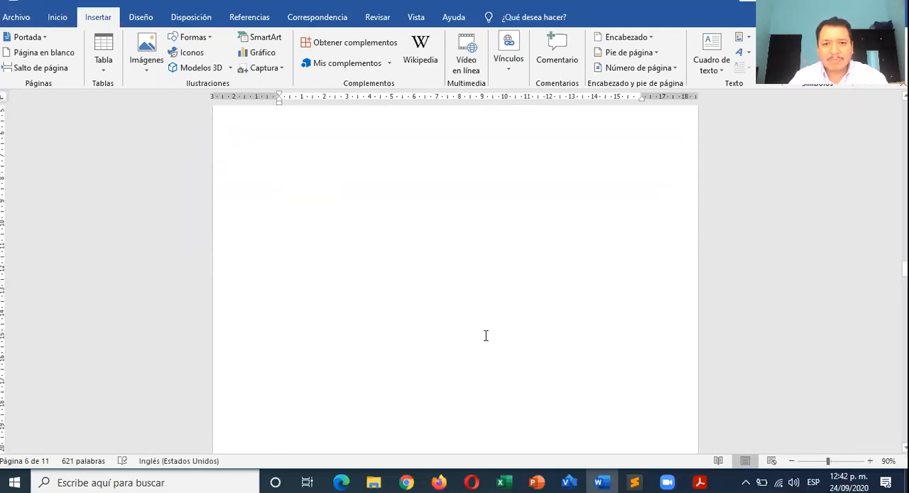
- Enter the heading "ANALISIS DE LA SITUACION" lower on the sixth page, followed by several blank lines
{"action": "type", "text": "ANALISIS DE LA SITUACION"}
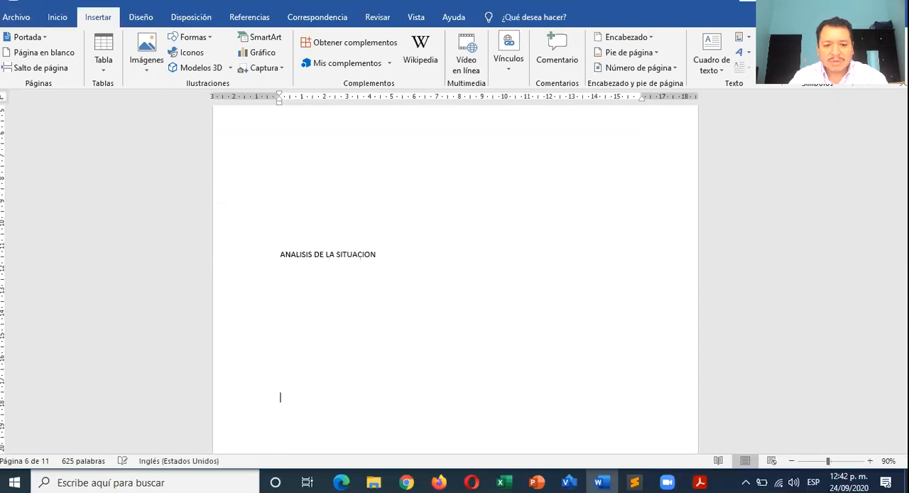
{"action": "scroll", "coordinate": [485, 334], "scroll_direction": "down", "scroll_amount": 5}
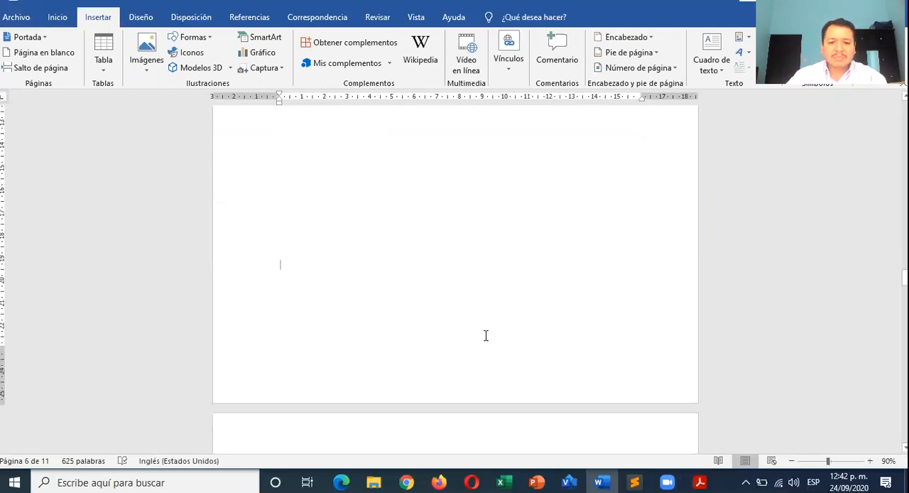
- Put the number "1." in front of the INTRODUCCION heading
{"action": "scroll", "coordinate": [485, 335], "scroll_direction": "up", "scroll_amount": 5}
{"action": "left_click", "coordinate": [313, 276]}
{"action": "left_click", "coordinate": [281, 256]}
{"action": "scroll", "coordinate": [361, 254], "scroll_direction": "up", "scroll_amount": 5}
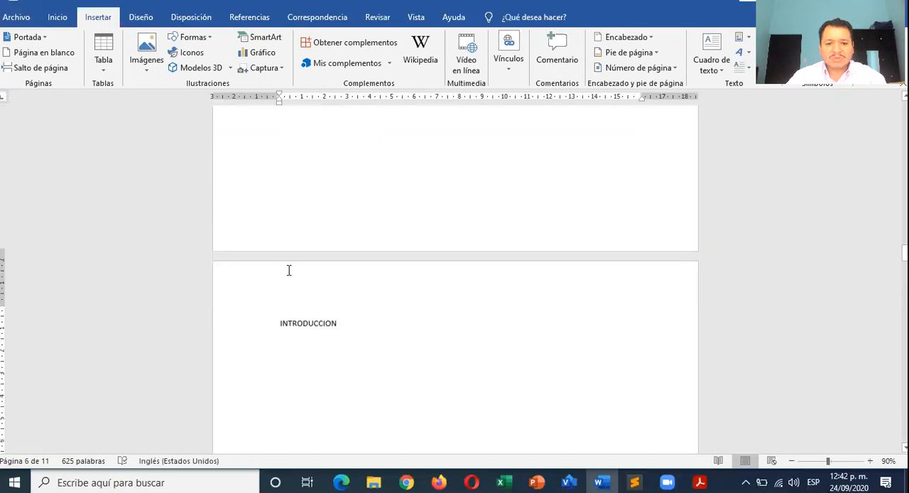
{"action": "left_click", "coordinate": [281, 311]}
{"action": "type", "text": "1."}
{"action": "scroll", "coordinate": [302, 321], "scroll_direction": "down", "scroll_amount": 5}
{"action": "scroll", "coordinate": [278, 297], "scroll_direction": "up", "scroll_amount": 3}
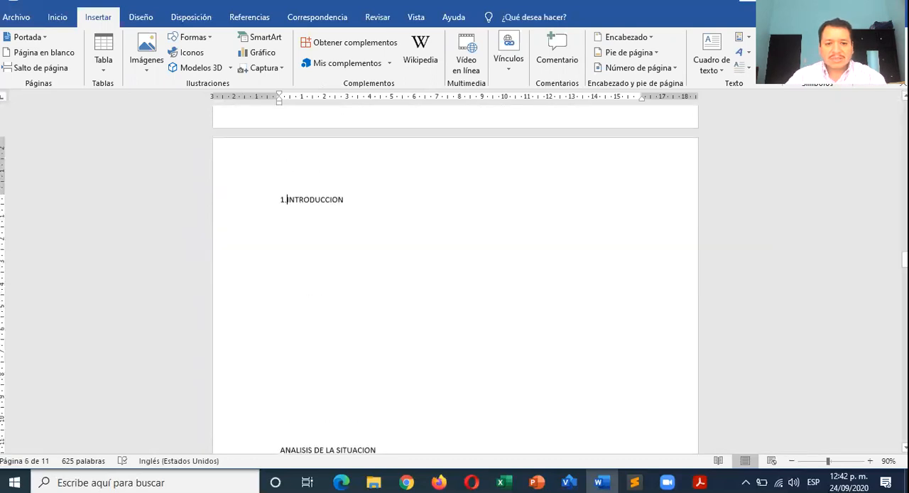
- Number the ANALISIS DE LA SITUACION heading as "2." and place the insertion point at its end
{"action": "scroll", "coordinate": [276, 296], "scroll_direction": "down", "scroll_amount": 3}
{"action": "left_click", "coordinate": [278, 310]}
{"action": "type", "text": "2."}
{"action": "left_click", "coordinate": [425, 314]}
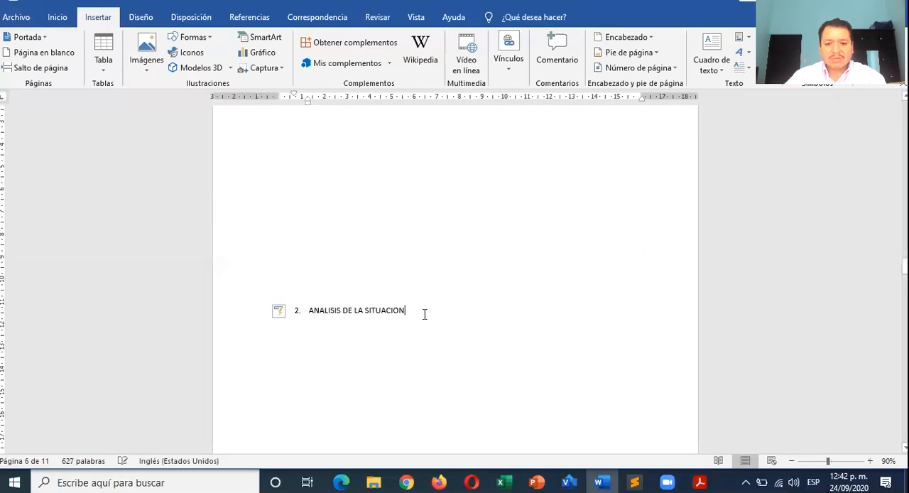
- Start a line below ANALISIS DE LA SITUACION, remove its automatic numbering and enter "2.1" instead
{"action": "key", "text": "Return"}
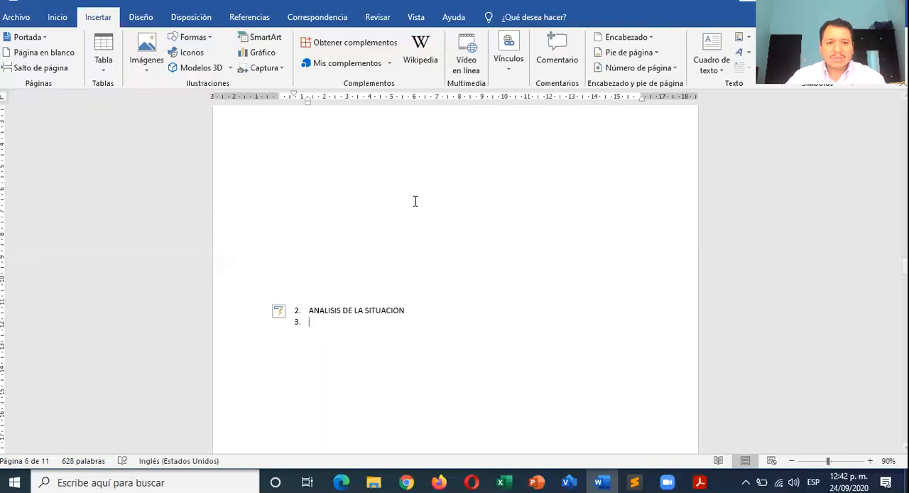
{"action": "left_click", "coordinate": [59, 20]}
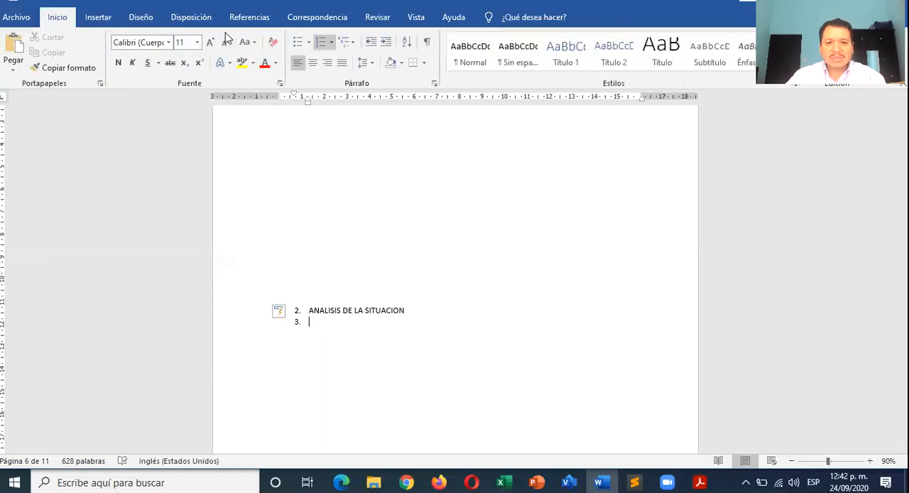
{"action": "left_click", "coordinate": [387, 42]}
{"action": "left_click", "coordinate": [370, 43]}
{"action": "key", "text": "BackSpace"}
{"action": "key", "text": "BackSpace"}
{"action": "type", "text": "2.1 "}
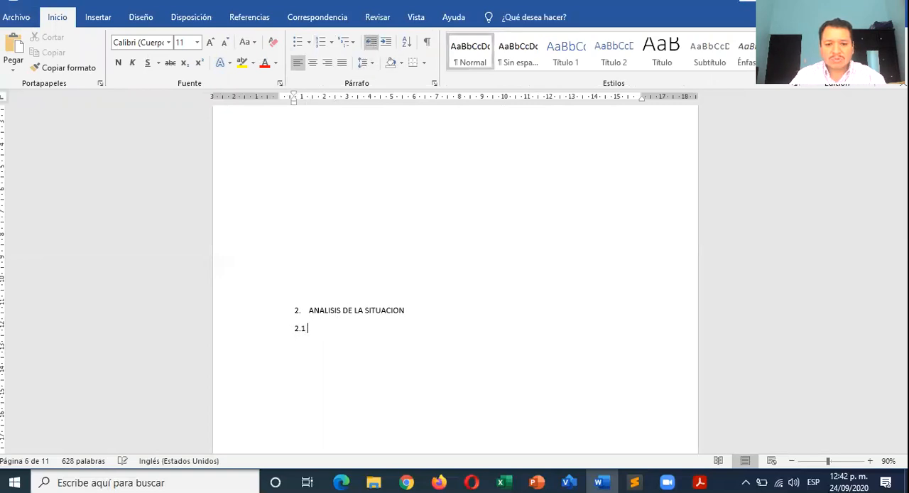
{"action": "type", "text": "J"}
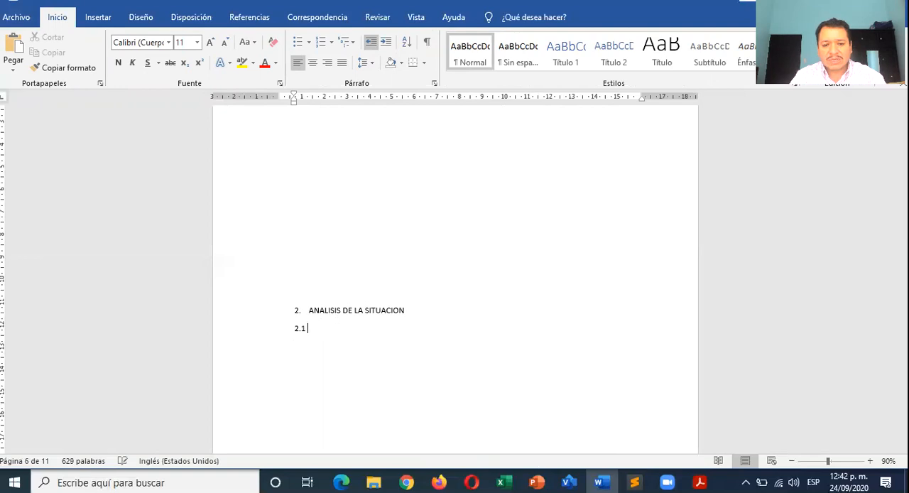
{"action": "type", "text": "USTIFICACION"}
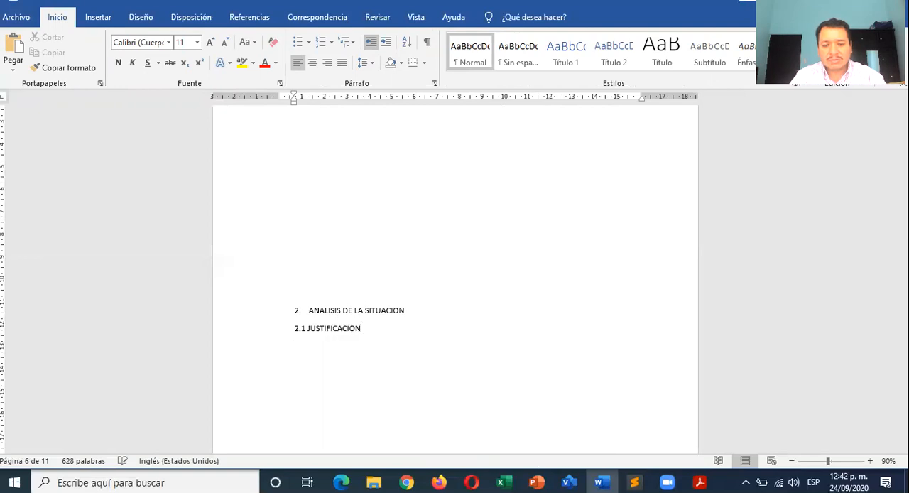
{"action": "key", "text": "BackSpace"}
{"action": "key", "text": "BackSpace"}
{"action": "key", "text": "BackSpace"}
{"action": "key", "text": "BackSpace"}
{"action": "key", "text": "BackSpace"}
{"action": "key", "text": "BackSpace"}
- Title entry 2.1 "OBJETIVOS" and add the subheadings "2.1.1 OBJETIVO GENERAL" and "2.1.2 OBJETIVOS ESPECIFICOS" below it
{"action": "type", "text": "OBJETIVOS"}
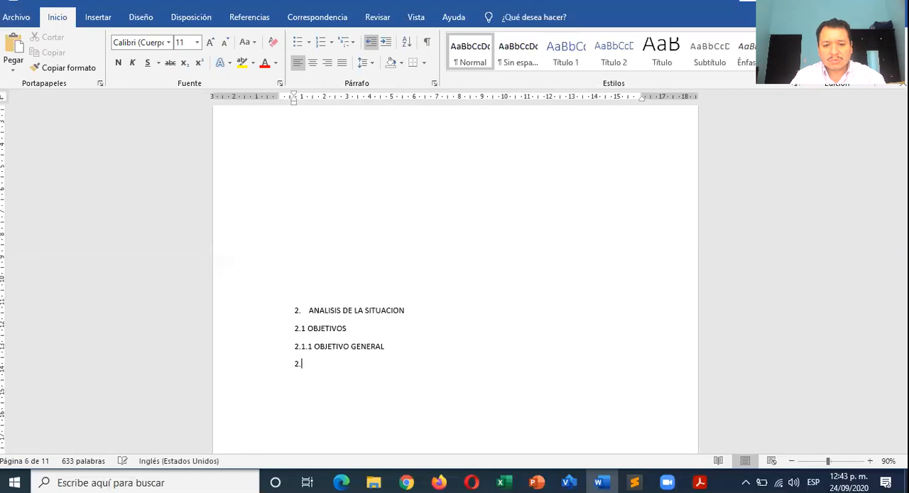
{"action": "type", "text": "BJETIVOS ESPECIFICOS"}
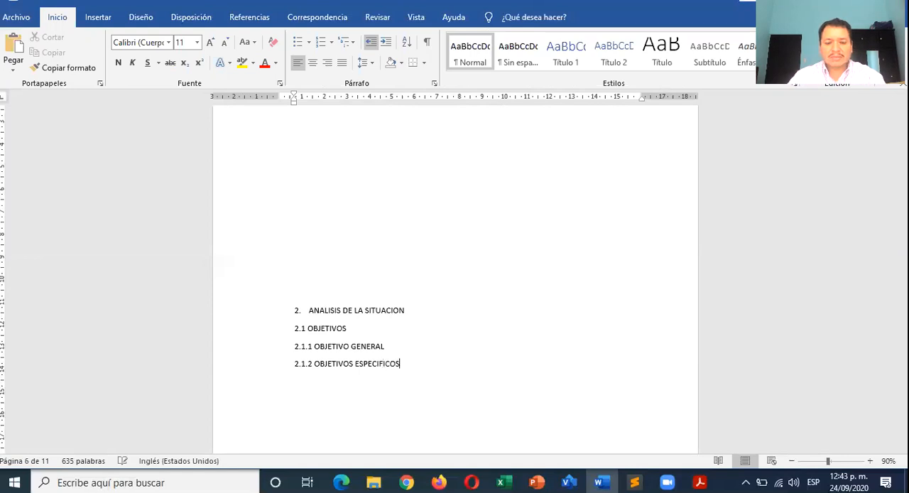
{"action": "scroll", "coordinate": [334, 300], "scroll_direction": "down", "scroll_amount": 1}
{"action": "scroll", "coordinate": [334, 300], "scroll_direction": "down", "scroll_amount": 3}
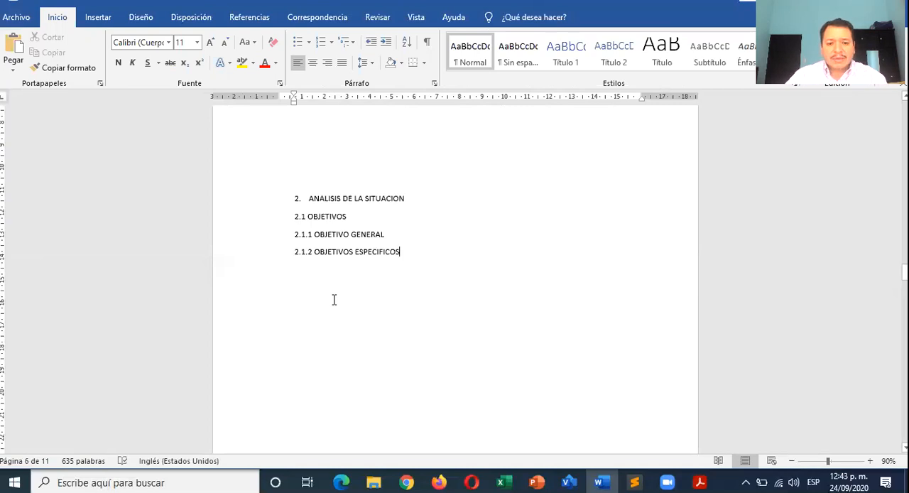
- Enter the heading "ANALISIS DE RESULTADOS" at the start of the blank page after the objectives
{"action": "scroll", "coordinate": [334, 299], "scroll_direction": "down", "scroll_amount": 7}
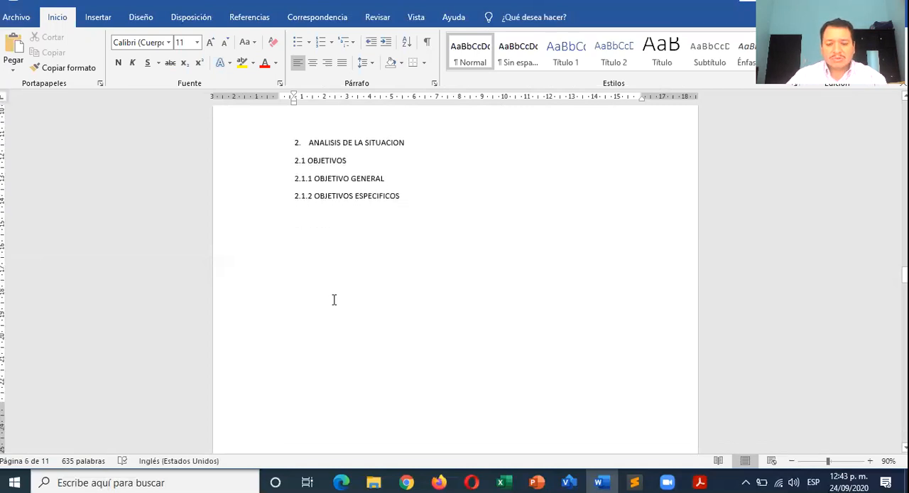
{"action": "left_click", "coordinate": [334, 326]}
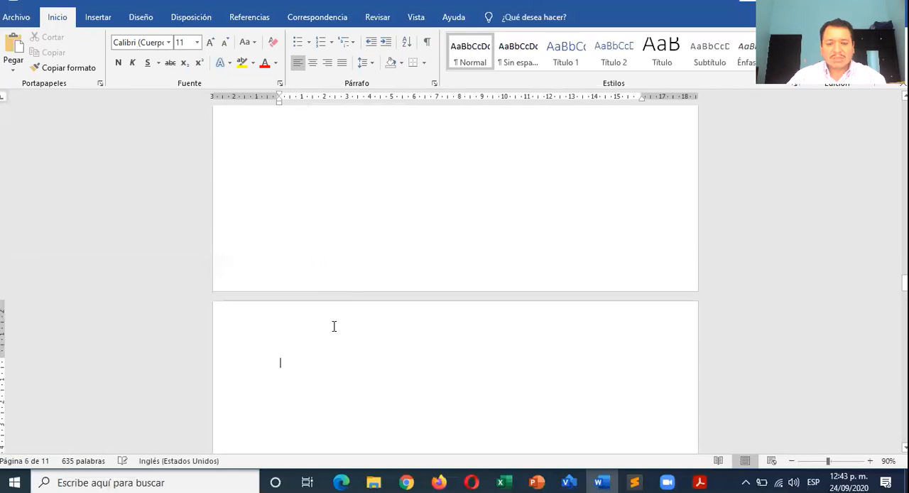
{"action": "scroll", "coordinate": [334, 326], "scroll_direction": "up", "scroll_amount": 5}
{"action": "scroll", "coordinate": [334, 326], "scroll_direction": "down", "scroll_amount": 5}
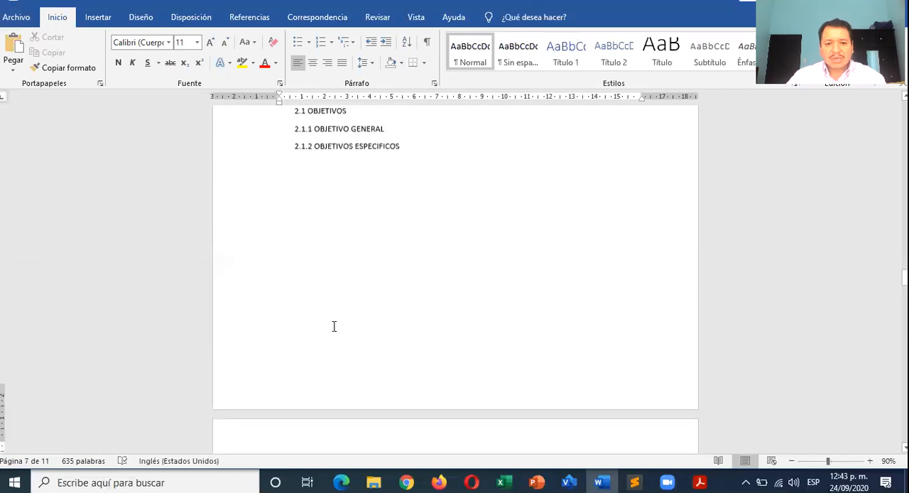
{"action": "type", "text": "ANALAISI"}
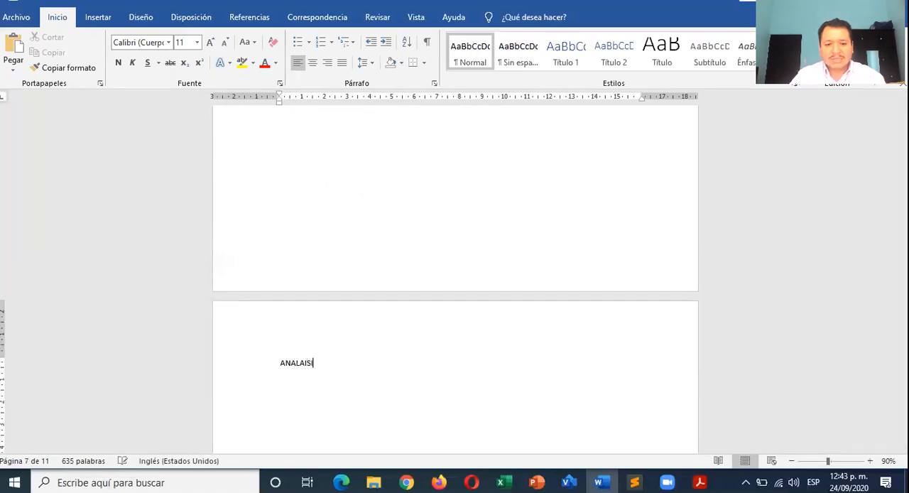
{"action": "key", "text": "BackSpace"}
{"action": "key", "text": "BackSpace"}
{"action": "key", "text": "BackSpace"}
{"action": "key", "text": "BackSpace"}
{"action": "type", "text": "ISIS DE RESULTADOS"}
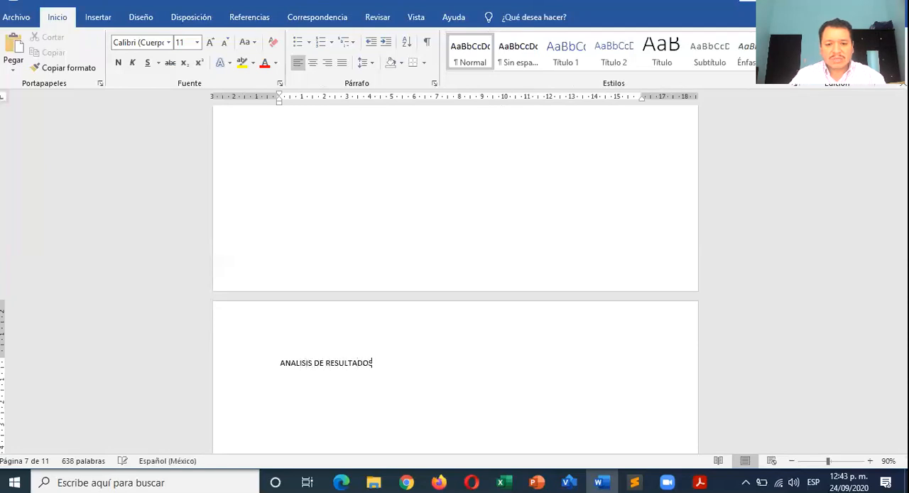
- Enter the heading "COLNCLUSIÓN" at the start of the page following ANALISIS DE RESULTADOS
{"action": "scroll", "coordinate": [454, 284], "scroll_direction": "down", "scroll_amount": 10}
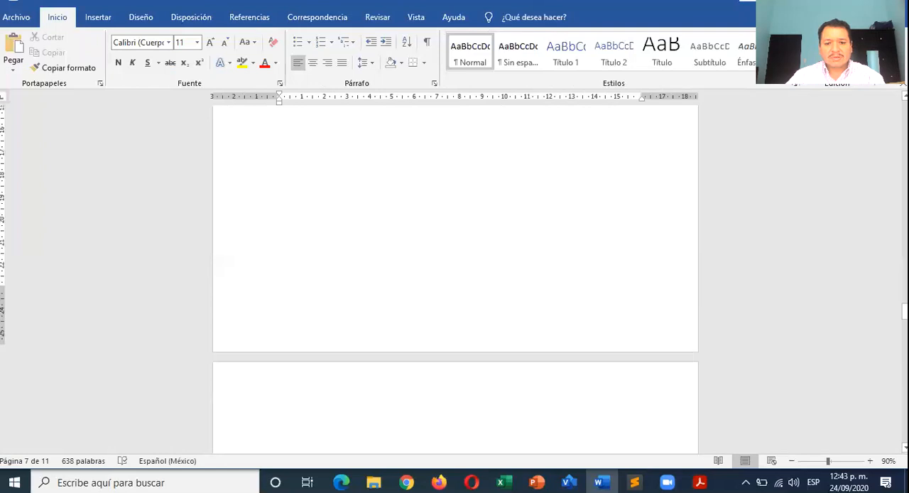
{"action": "scroll", "coordinate": [305, 378], "scroll_direction": "down", "scroll_amount": 1}
{"action": "left_click", "coordinate": [305, 222]}
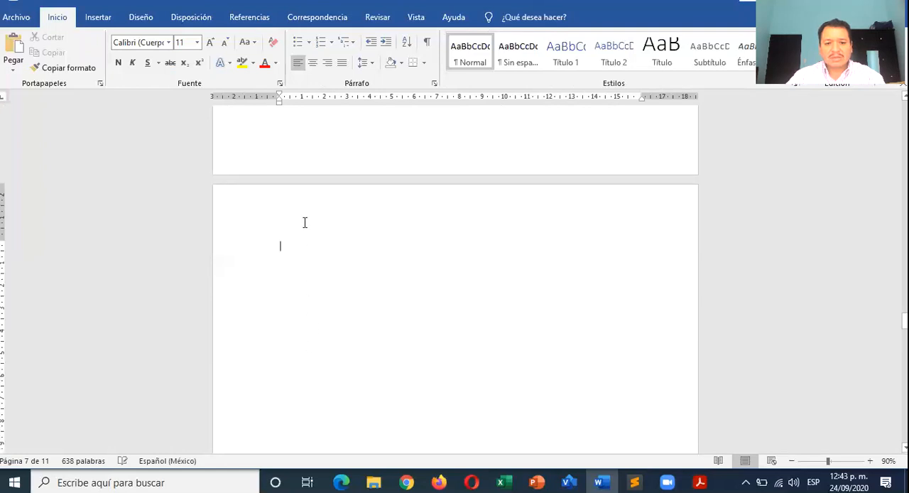
{"action": "type", "text": "col"}
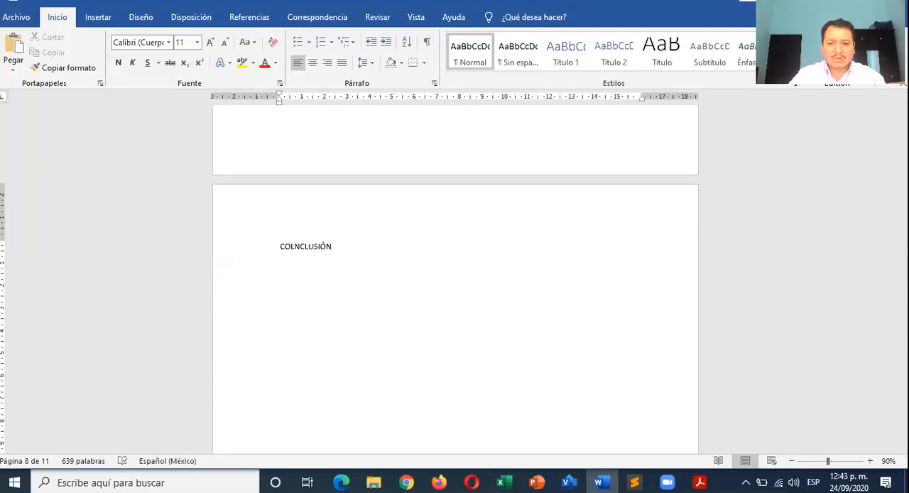
- Add the heading "BIBLIOGRAFIA" at the start of the page following the conclusion heading
{"action": "scroll", "coordinate": [455, 284], "scroll_direction": "down", "scroll_amount": 12}
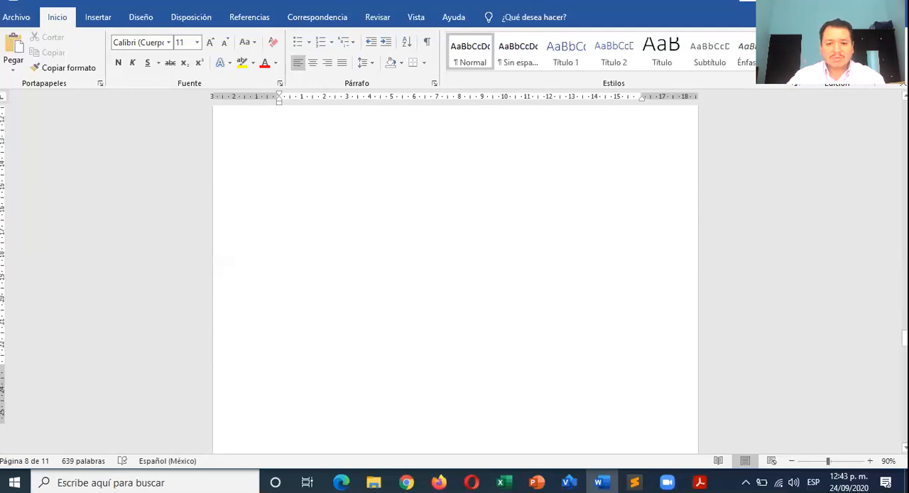
{"action": "left_click", "coordinate": [305, 244]}
{"action": "type", "text": "REFERN"}
{"action": "key", "text": "BackSpace"}
{"action": "key", "text": "BackSpace"}
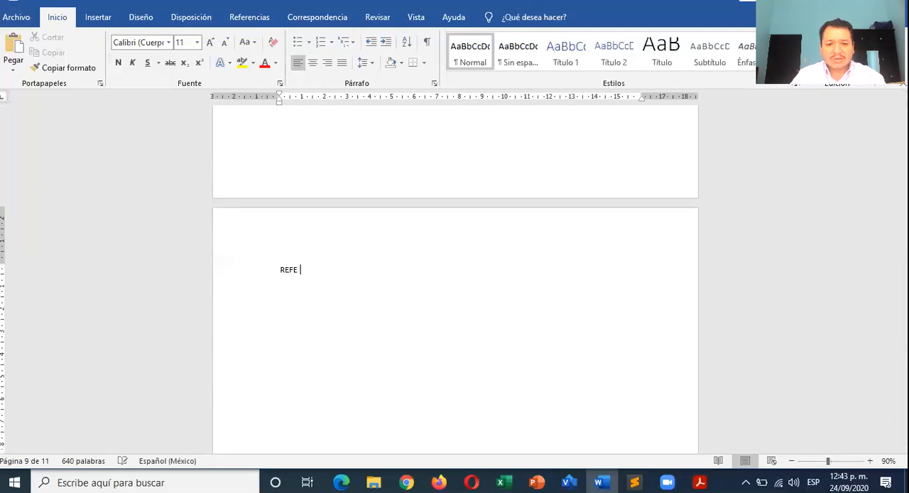
{"action": "type", "text": "BIBLIOGRAFIA"}
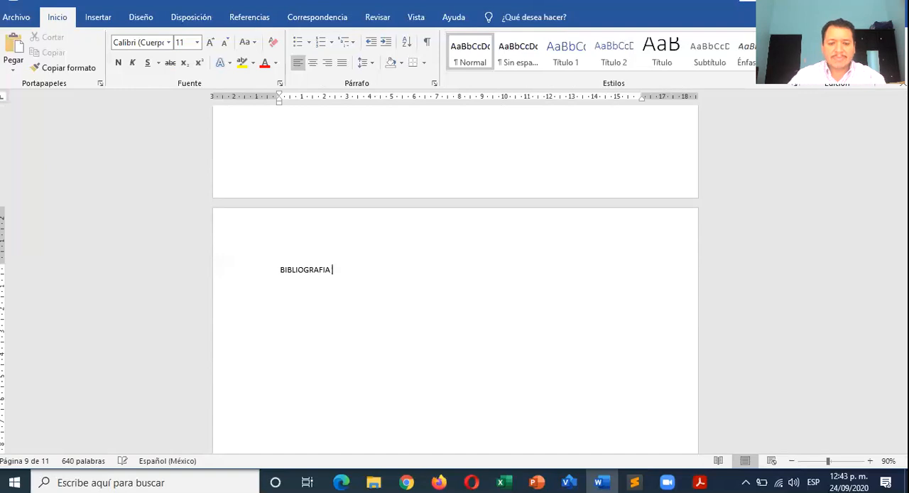
- Display the Referencias commands and select the INTRODUCCION heading
{"action": "scroll", "coordinate": [306, 244], "scroll_direction": "up", "scroll_amount": 20}
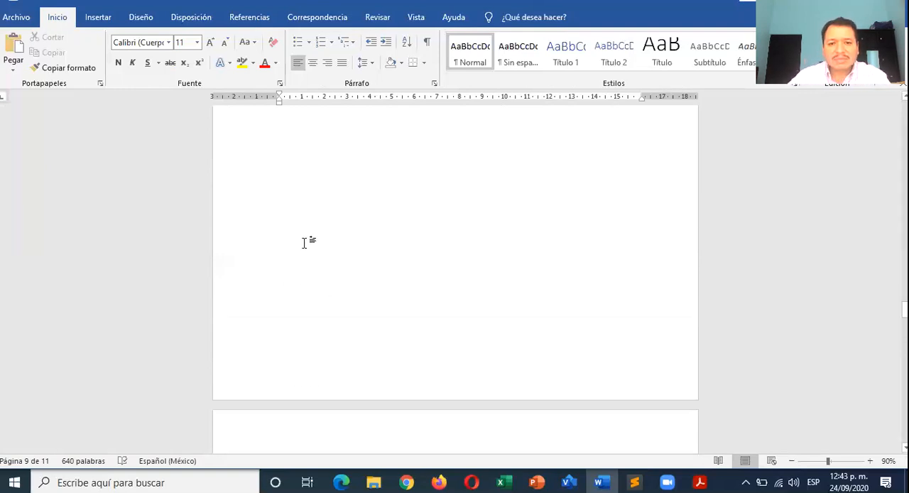
{"action": "scroll", "coordinate": [306, 244], "scroll_direction": "up", "scroll_amount": 20}
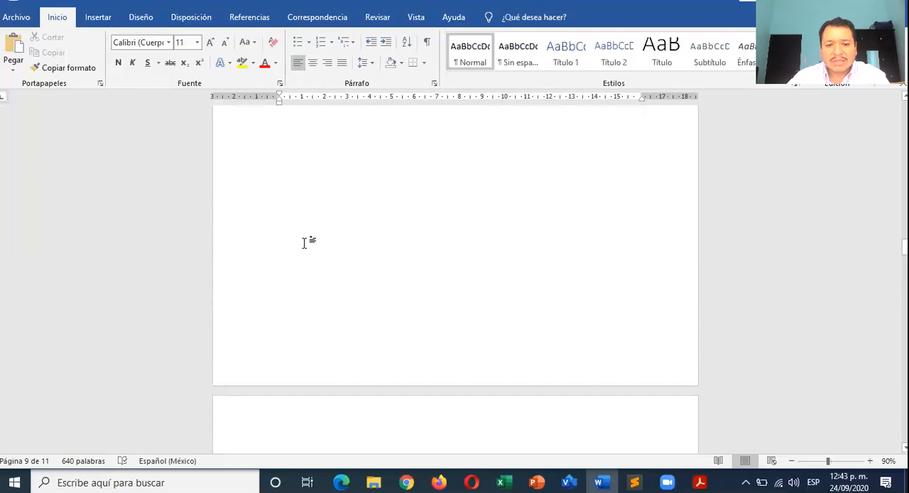
{"action": "scroll", "coordinate": [306, 243], "scroll_direction": "up", "scroll_amount": 2}
{"action": "scroll", "coordinate": [306, 243], "scroll_direction": "down", "scroll_amount": 3}
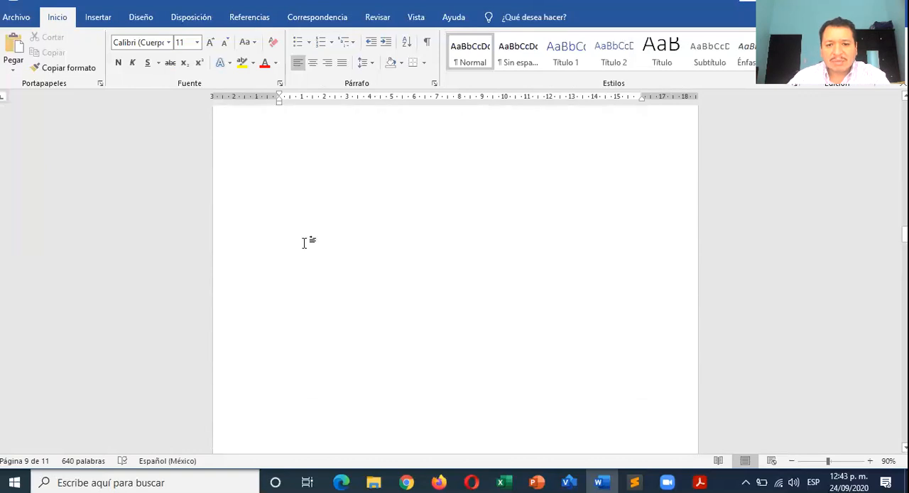
{"action": "scroll", "coordinate": [307, 244], "scroll_direction": "down", "scroll_amount": 3}
{"action": "left_click", "coordinate": [258, 22]}
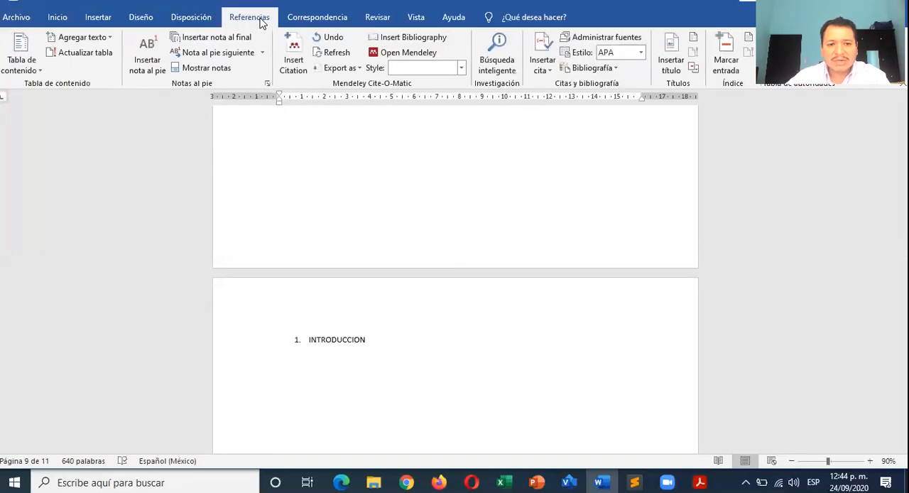
{"action": "scroll", "coordinate": [277, 211], "scroll_direction": "down", "scroll_amount": 3}
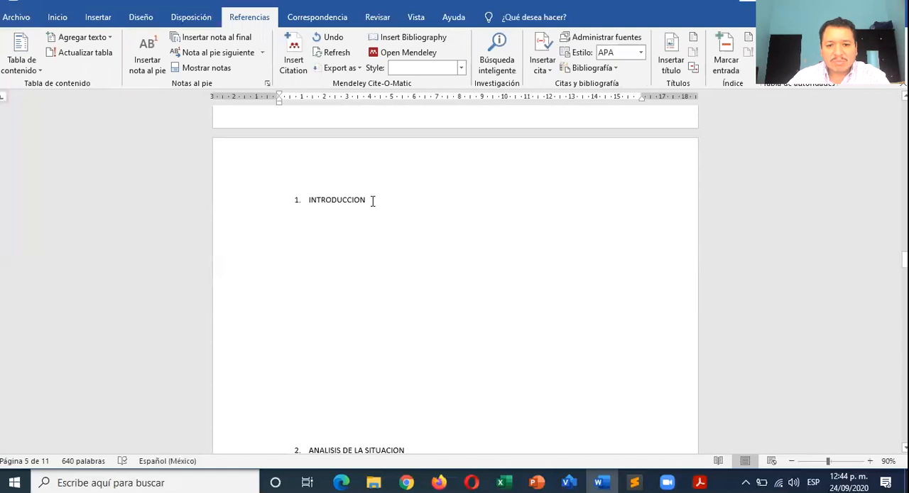
{"action": "left_click_drag", "start_coordinate": [371, 201], "coordinate": [298, 201]}
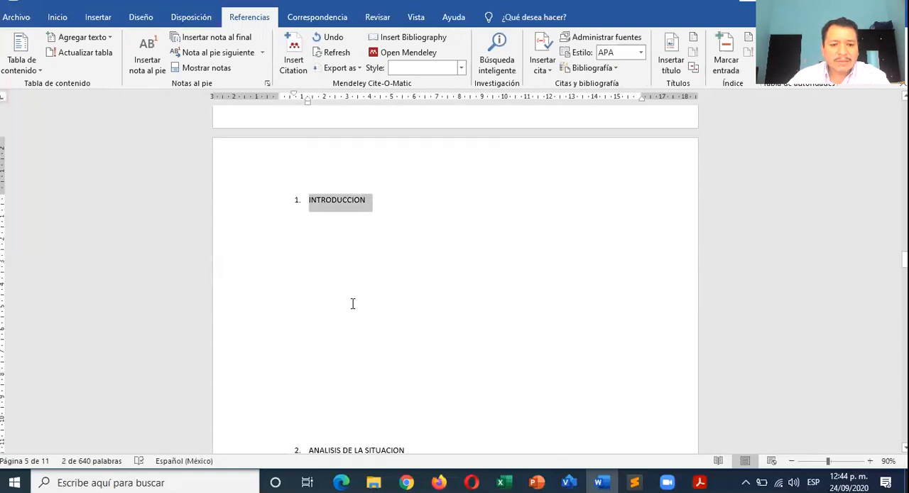
- Number the ANALISIS DE RESULTADOS heading as "3."
{"action": "scroll", "coordinate": [352, 306], "scroll_direction": "down", "scroll_amount": 4}
{"action": "scroll", "coordinate": [353, 305], "scroll_direction": "down", "scroll_amount": 6}
{"action": "scroll", "coordinate": [308, 270], "scroll_direction": "up", "scroll_amount": 2}
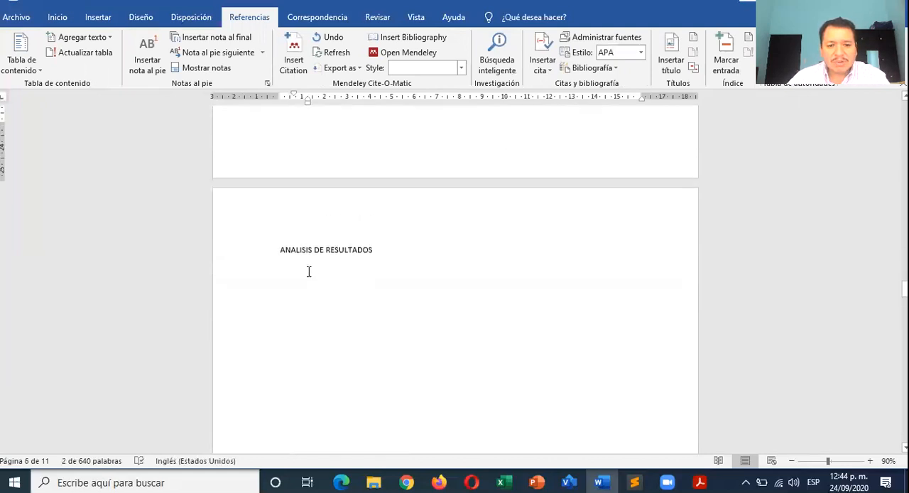
{"action": "left_click", "coordinate": [281, 250]}
{"action": "type", "text": "3."}
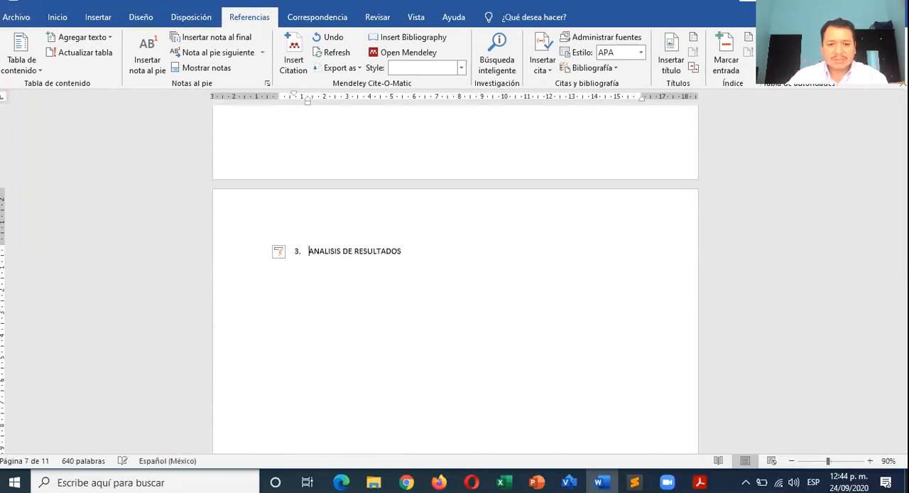
- Put the number "4." in front of the COLNCLUSIÓN heading
{"action": "scroll", "coordinate": [291, 252], "scroll_direction": "down", "scroll_amount": 3}
{"action": "scroll", "coordinate": [304, 286], "scroll_direction": "down", "scroll_amount": 5}
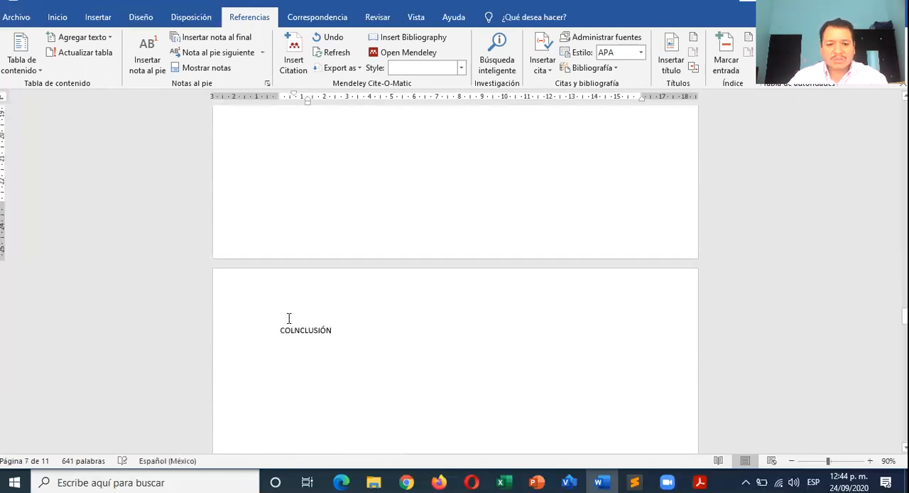
{"action": "left_click", "coordinate": [324, 340]}
{"action": "key", "text": "Home"}
{"action": "type", "text": "4."}
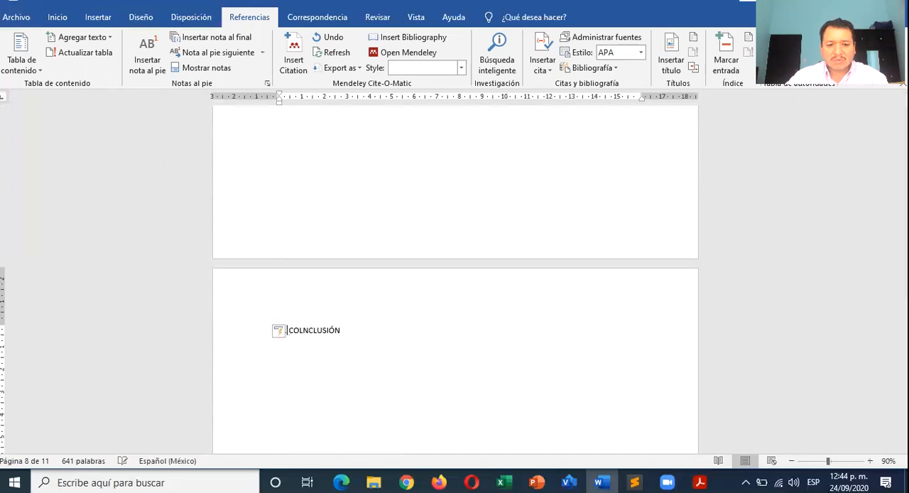
- Put the number "5." in front of the BIBLIOGRAFIA heading
{"action": "scroll", "coordinate": [323, 340], "scroll_direction": "down", "scroll_amount": 3}
{"action": "scroll", "coordinate": [324, 336], "scroll_direction": "down", "scroll_amount": 10}
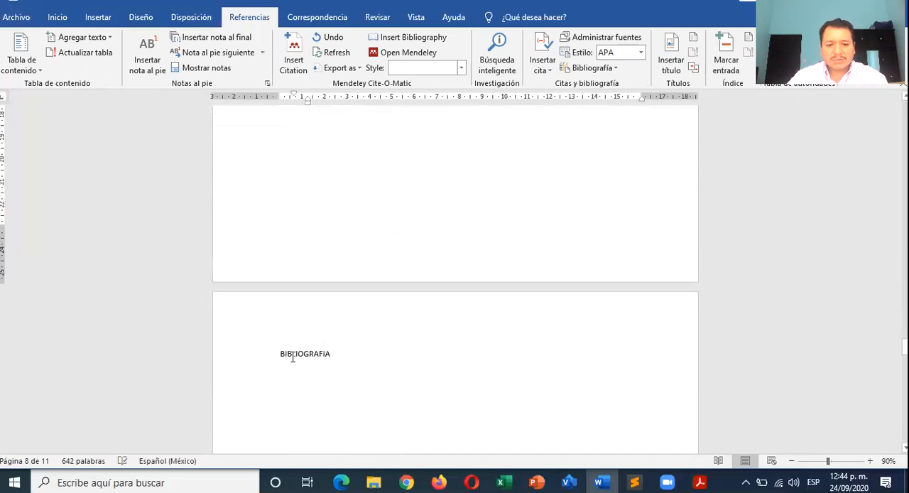
{"action": "left_click", "coordinate": [282, 354]}
{"action": "type", "text": "5."}
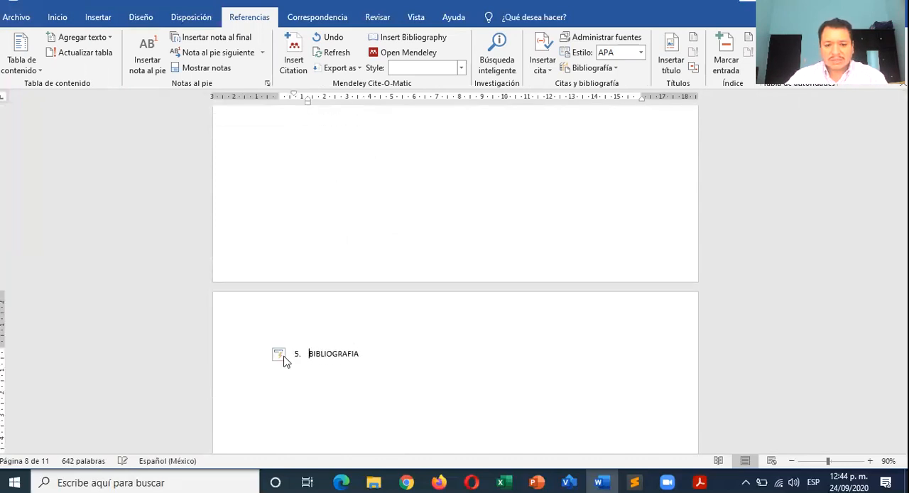
- Assign the INTRODUCCION heading to Nivel 1 of the table of contents
{"action": "scroll", "coordinate": [283, 355], "scroll_direction": "up", "scroll_amount": 2}
{"action": "scroll", "coordinate": [283, 355], "scroll_direction": "up", "scroll_amount": 20}
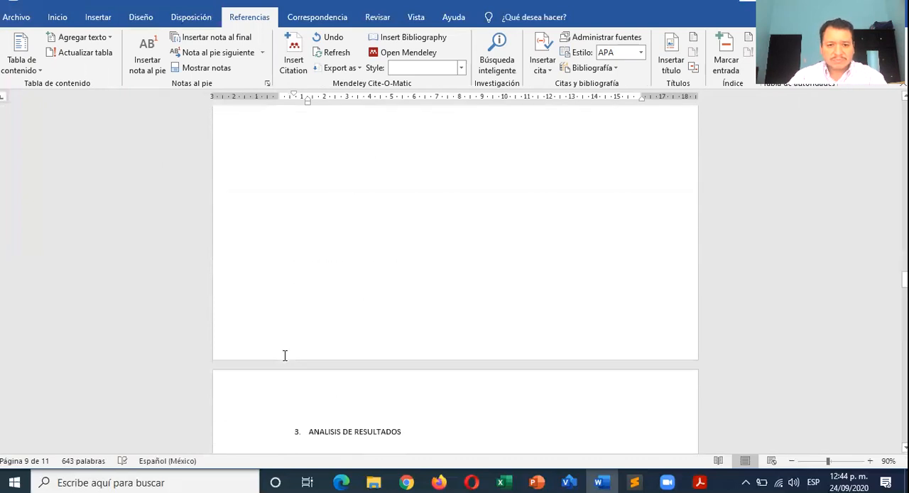
{"action": "scroll", "coordinate": [285, 355], "scroll_direction": "up", "scroll_amount": 4}
{"action": "scroll", "coordinate": [285, 355], "scroll_direction": "down", "scroll_amount": 4}
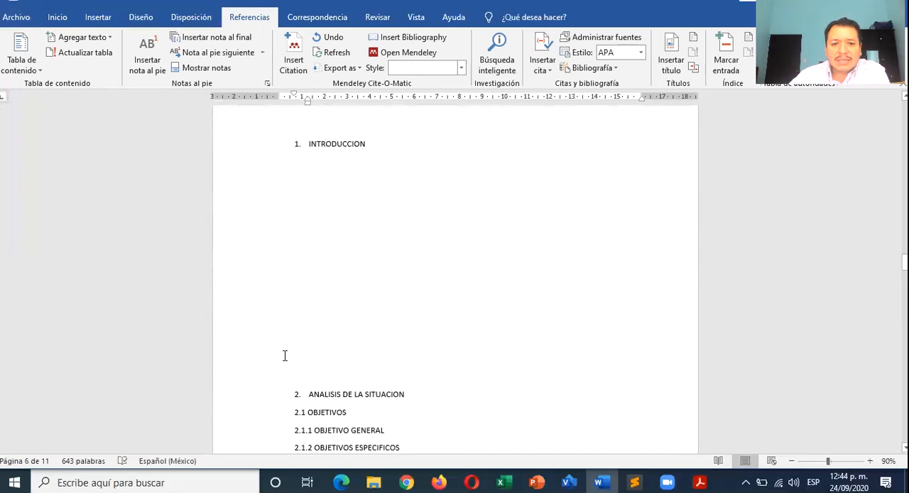
{"action": "left_click", "coordinate": [372, 146]}
{"action": "left_click", "coordinate": [264, 144]}
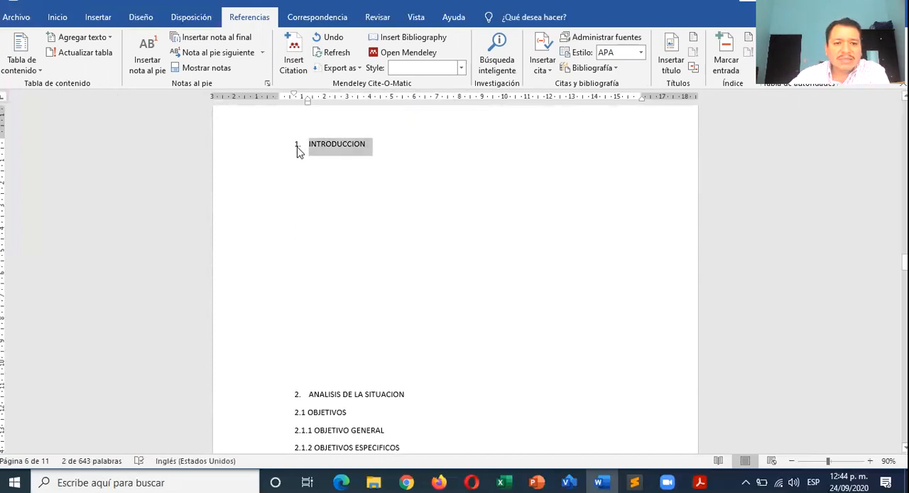
{"action": "left_click", "coordinate": [93, 39]}
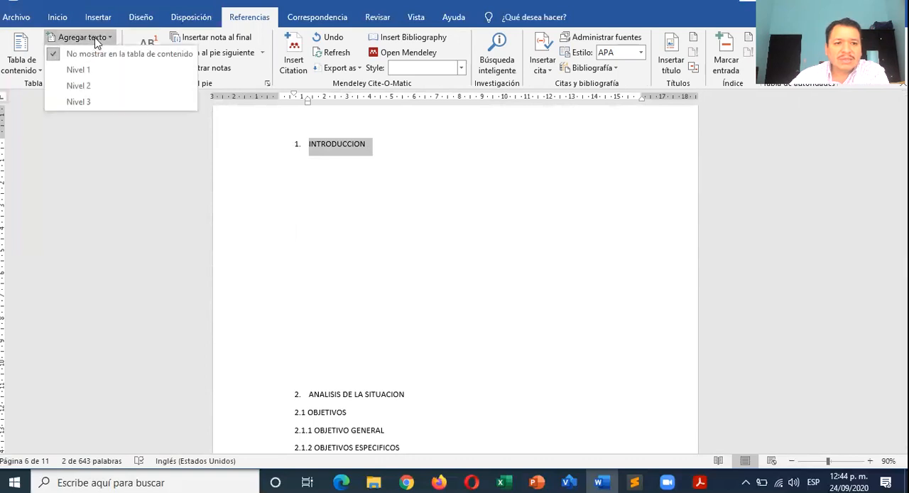
{"action": "left_click", "coordinate": [100, 71]}
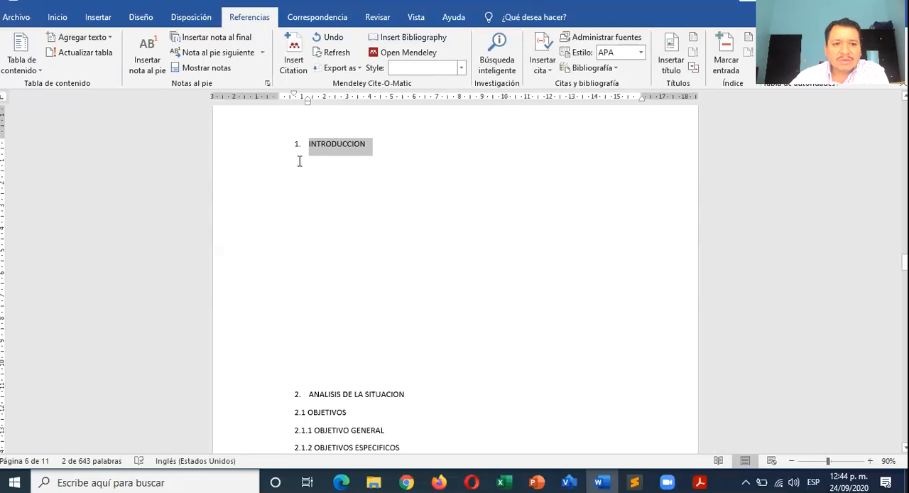
{"action": "left_click", "coordinate": [366, 146]}
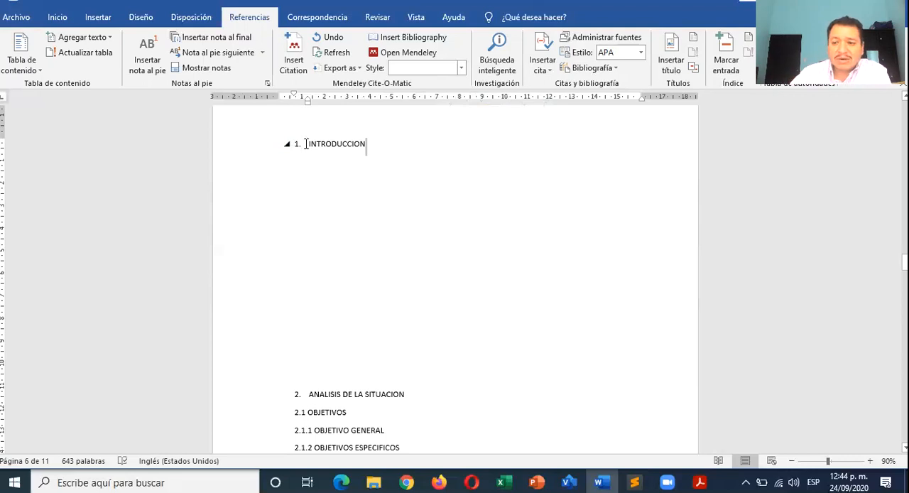
- Mark the ANALISIS DE LA SITUACION heading as table-of-contents text at Nivel 1
{"action": "scroll", "coordinate": [308, 206], "scroll_direction": "down", "scroll_amount": 3}
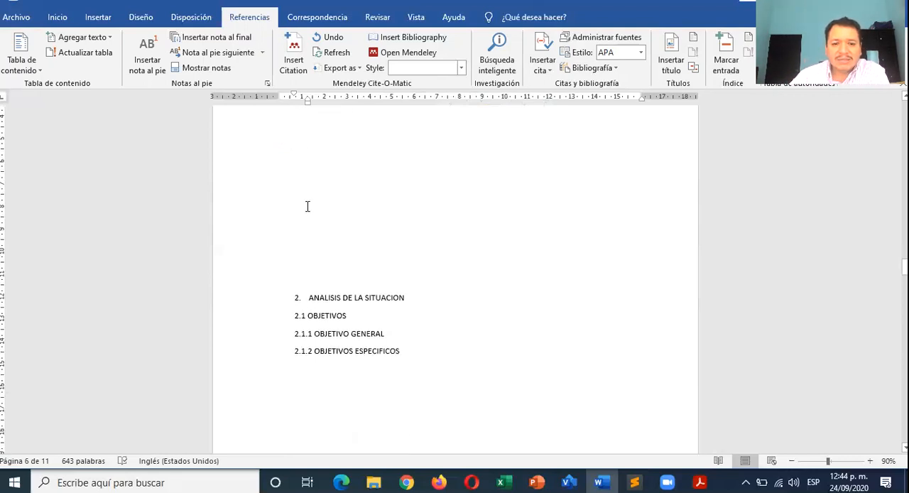
{"action": "left_click_drag", "start_coordinate": [413, 227], "coordinate": [297, 227]}
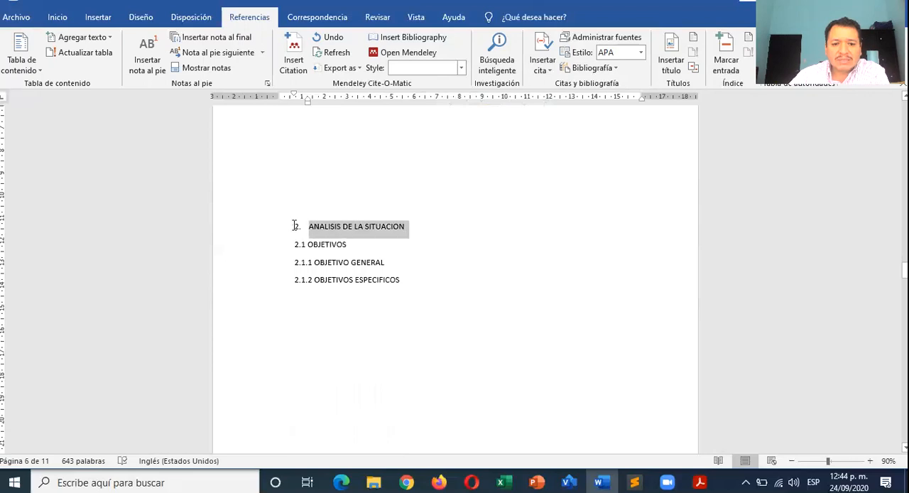
{"action": "left_click", "coordinate": [80, 37]}
{"action": "left_click", "coordinate": [107, 69]}
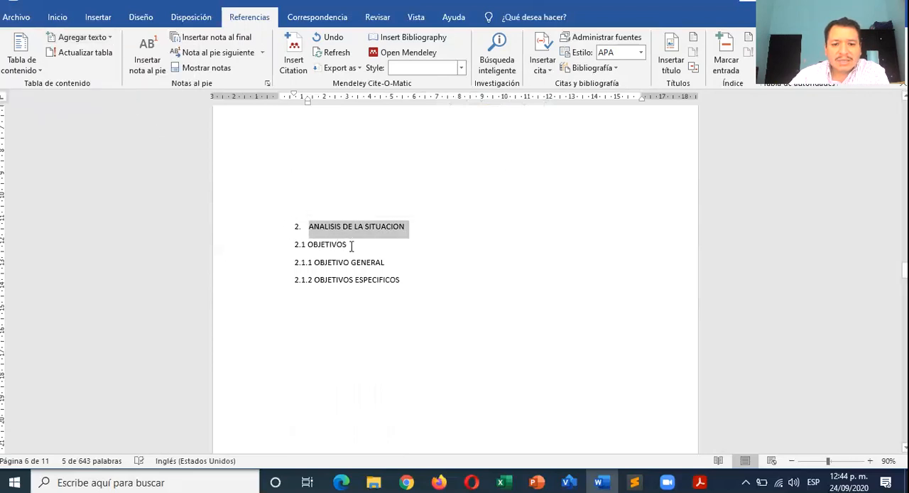
- Assign the 2.1 OBJETIVOS heading to Nivel 2 of the table of contents
{"action": "left_click_drag", "start_coordinate": [351, 245], "coordinate": [295, 245]}
{"action": "left_click", "coordinate": [99, 37]}
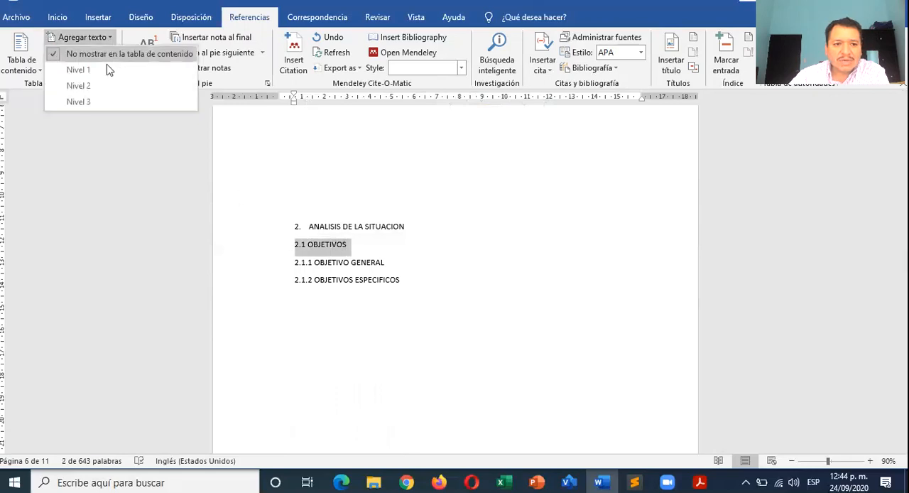
{"action": "left_click", "coordinate": [112, 88]}
- Assign both subheadings 2.1.1 OBJETIVO GENERAL and 2.1.2 OBJETIVOS ESPECIFICOS to Nivel 3 of the table of contents
{"action": "left_click_drag", "start_coordinate": [402, 275], "coordinate": [295, 246]}
{"action": "left_click", "coordinate": [111, 38]}
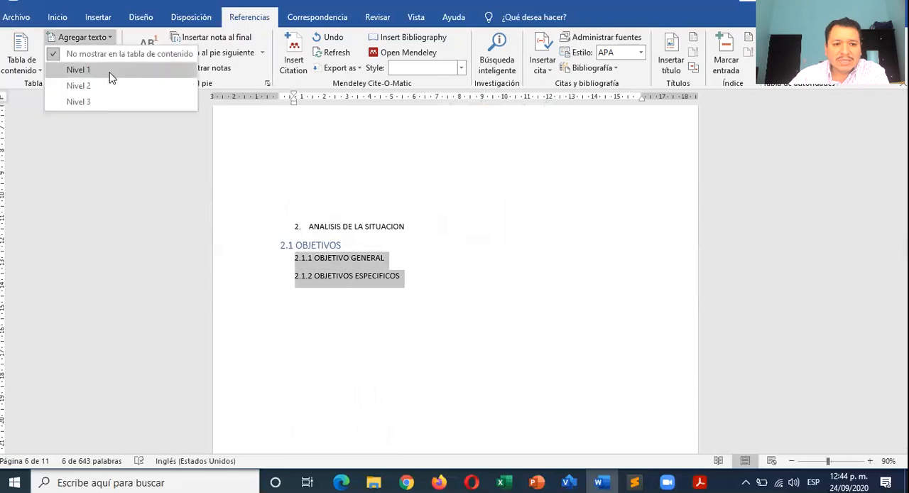
{"action": "left_click", "coordinate": [115, 103]}
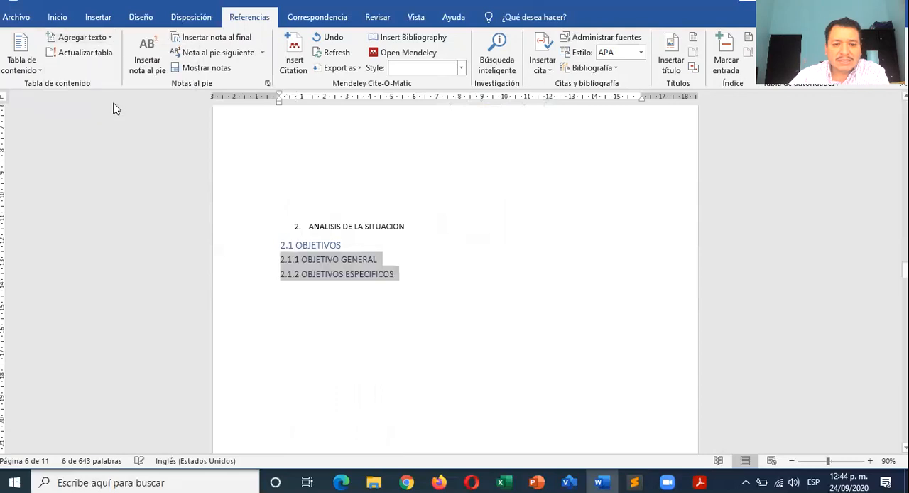
- Assign the ANALISIS DE RESULTADOS heading to Nivel 1 of the table of contents
{"action": "left_click", "coordinate": [298, 226]}
{"action": "scroll", "coordinate": [358, 226], "scroll_direction": "down", "scroll_amount": 4}
{"action": "scroll", "coordinate": [359, 226], "scroll_direction": "down", "scroll_amount": 6}
{"action": "left_click_drag", "start_coordinate": [402, 167], "coordinate": [299, 165]}
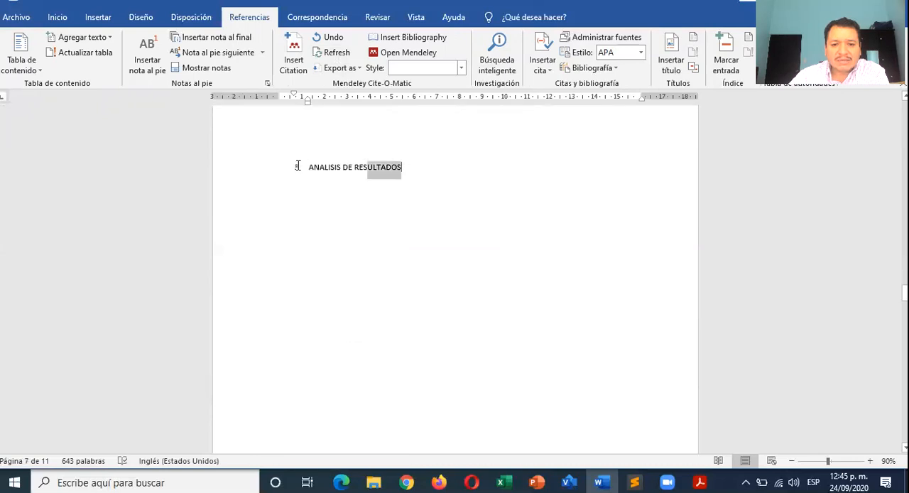
{"action": "left_click", "coordinate": [92, 37]}
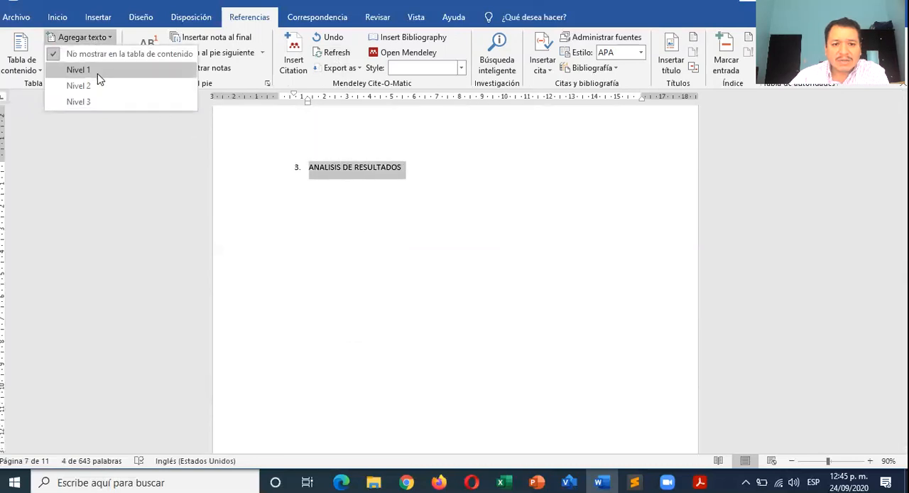
{"action": "left_click", "coordinate": [98, 71]}
- Assign heading 4, COLNCLUSIÓN, to Nivel 1 of the table of contents
{"action": "scroll", "coordinate": [379, 268], "scroll_direction": "down", "scroll_amount": 15}
{"action": "left_click_drag", "start_coordinate": [363, 248], "coordinate": [285, 245]}
{"action": "left_click", "coordinate": [108, 37]}
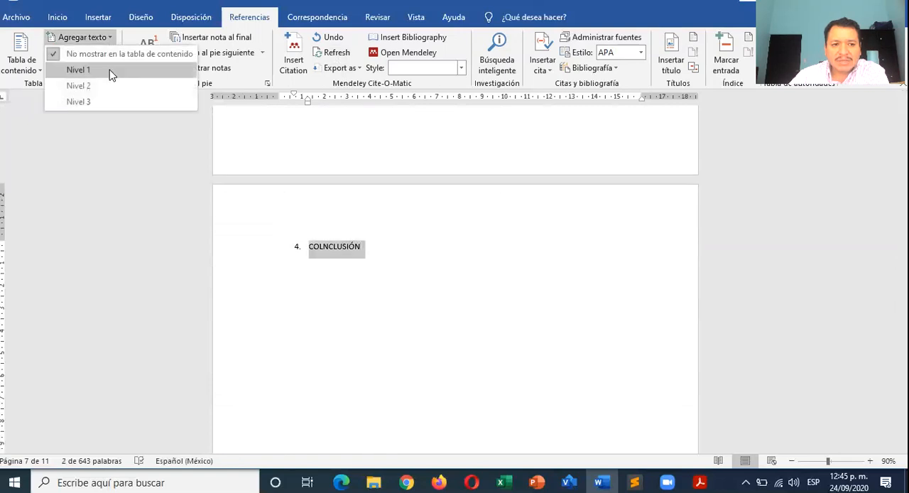
{"action": "left_click", "coordinate": [110, 71]}
- Assign the BIBLIOGRAFIA heading to Nivel 1 of the table of contents
{"action": "scroll", "coordinate": [349, 222], "scroll_direction": "down", "scroll_amount": 15}
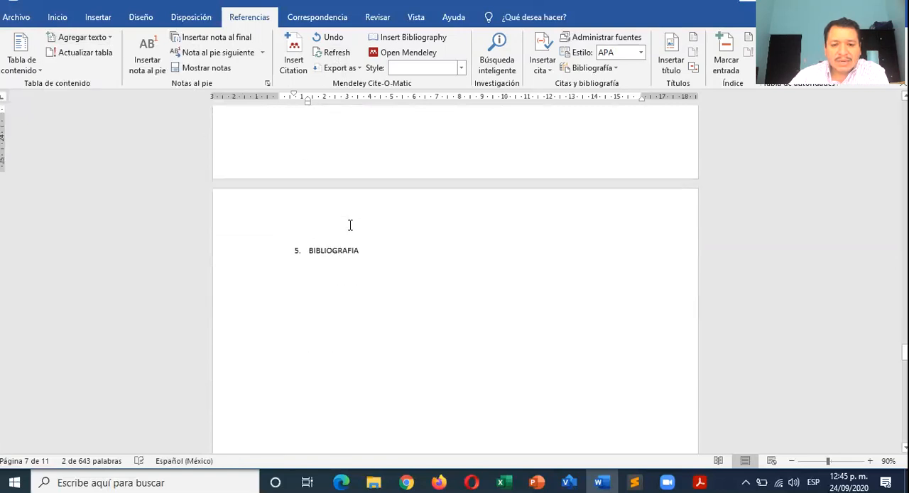
{"action": "left_click_drag", "start_coordinate": [365, 242], "coordinate": [294, 240]}
{"action": "left_click", "coordinate": [99, 37]}
{"action": "left_click", "coordinate": [111, 71]}
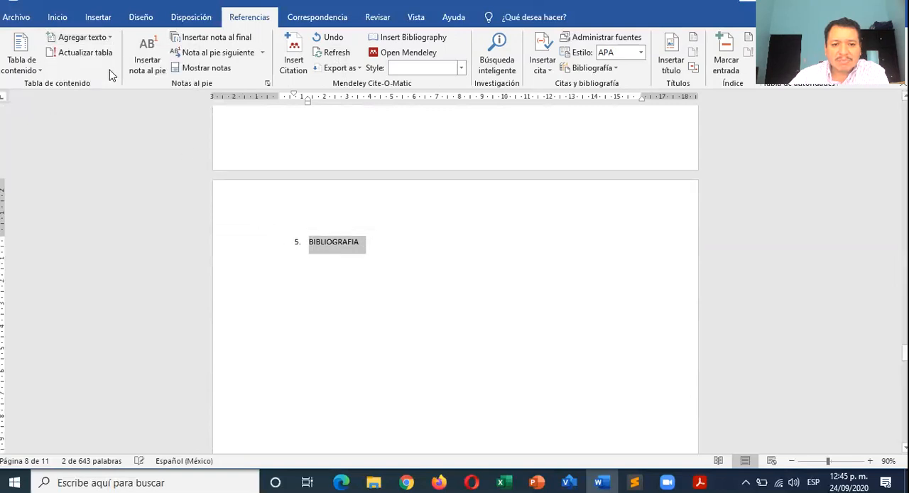
{"action": "left_click", "coordinate": [348, 273]}
- Insert the Tabla automática 2 table of contents on the blank page before INTRODUCCION
{"action": "scroll", "coordinate": [349, 271], "scroll_direction": "up", "scroll_amount": 13}
{"action": "scroll", "coordinate": [349, 273], "scroll_direction": "up", "scroll_amount": 20}
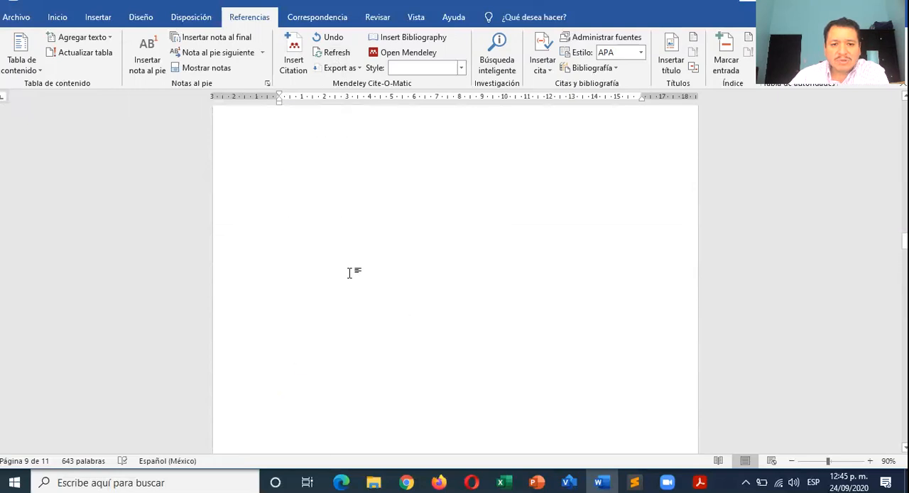
{"action": "scroll", "coordinate": [349, 273], "scroll_direction": "up", "scroll_amount": 5}
{"action": "scroll", "coordinate": [348, 272], "scroll_direction": "down", "scroll_amount": 2}
{"action": "left_click", "coordinate": [298, 215]}
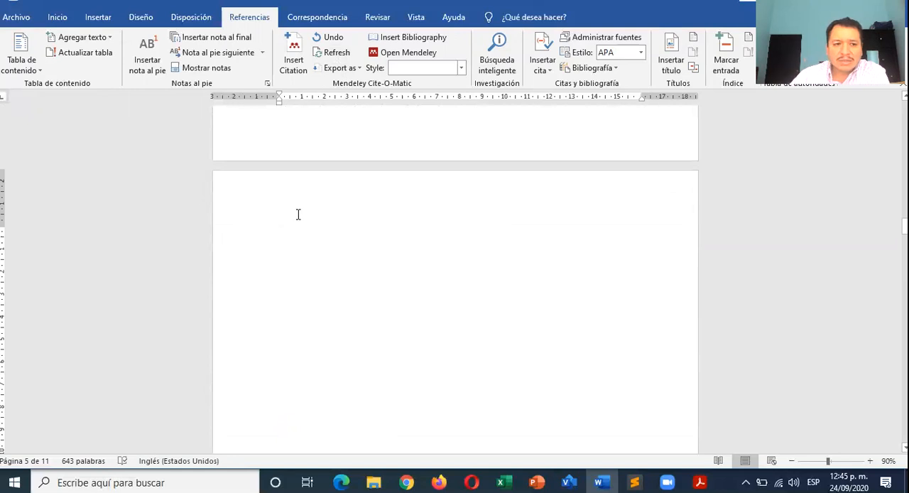
{"action": "left_click", "coordinate": [34, 68]}
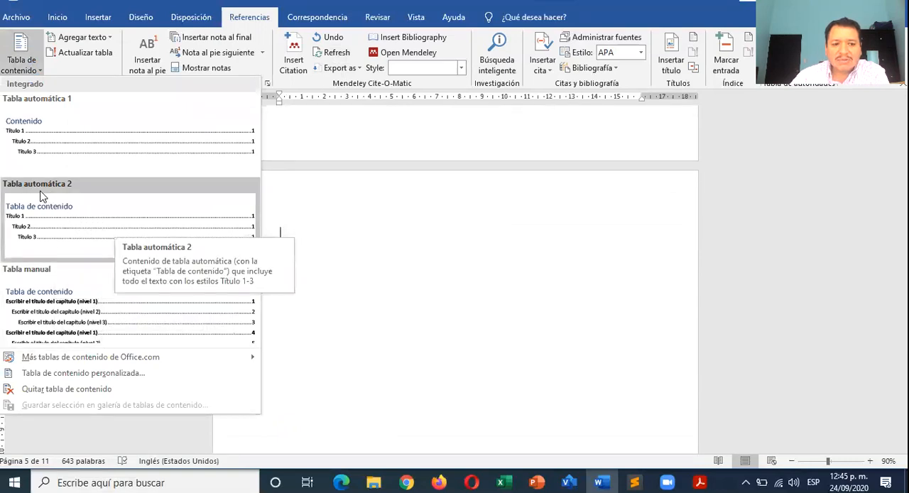
{"action": "left_click", "coordinate": [105, 210]}
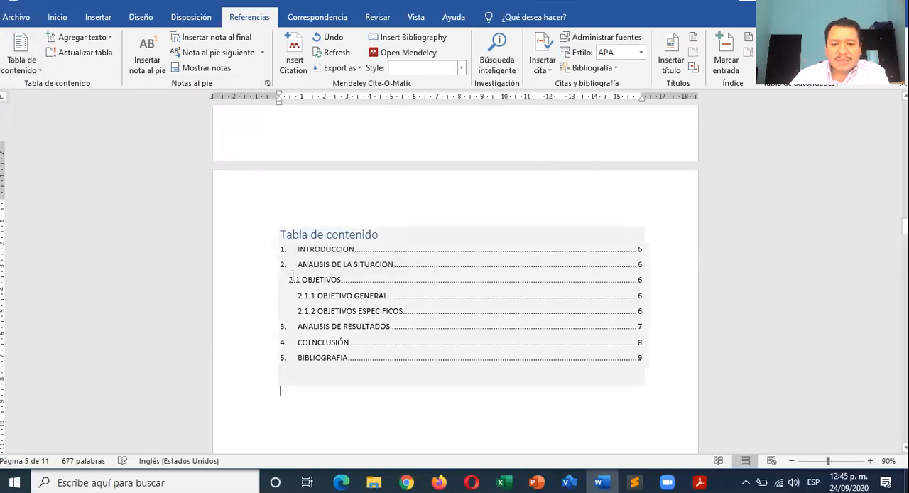
- Compare the table of contents entries and page numbers with the headings from INTRODUCCION to BIBLIOGRAFIA
{"action": "scroll", "coordinate": [369, 270], "scroll_direction": "down", "scroll_amount": 2}
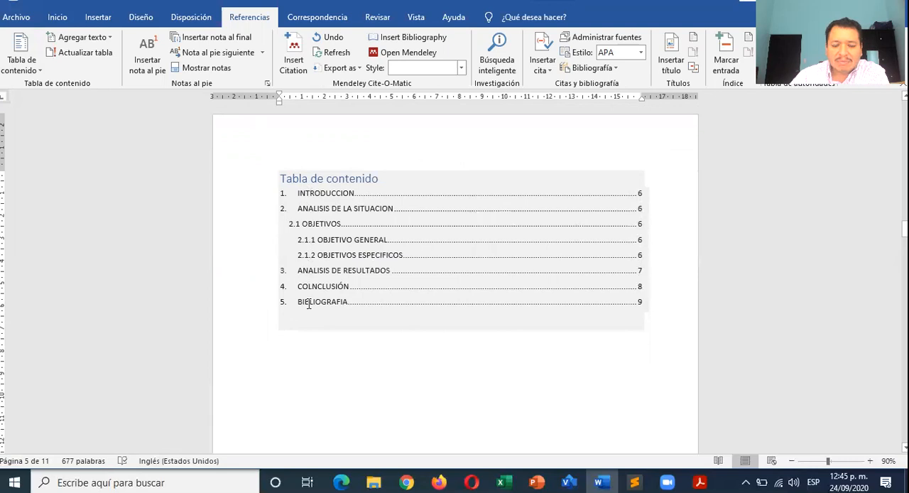
{"action": "left_click", "coordinate": [319, 346]}
{"action": "scroll", "coordinate": [320, 346], "scroll_direction": "down", "scroll_amount": 1}
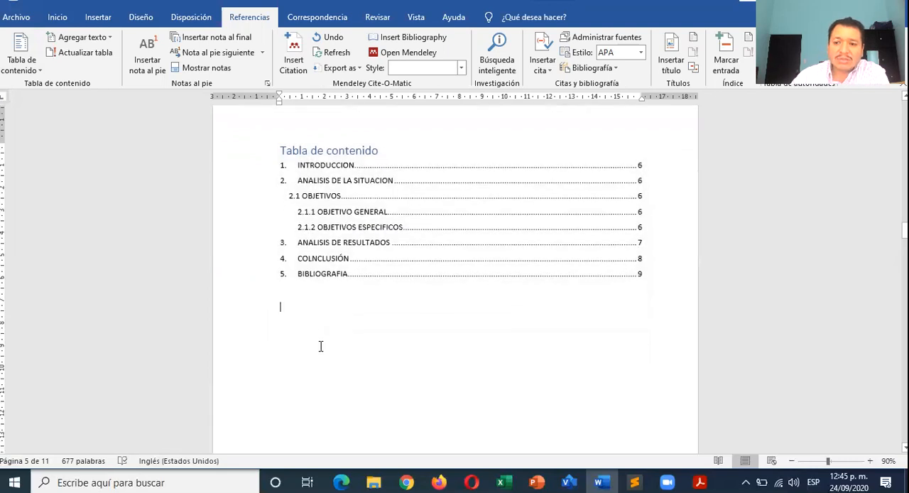
{"action": "scroll", "coordinate": [320, 346], "scroll_direction": "down", "scroll_amount": 6}
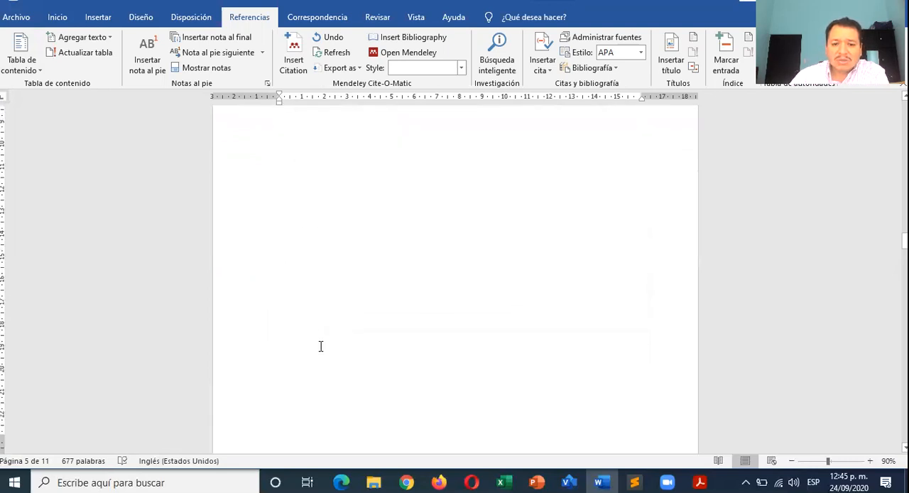
{"action": "scroll", "coordinate": [320, 346], "scroll_direction": "up", "scroll_amount": 1}
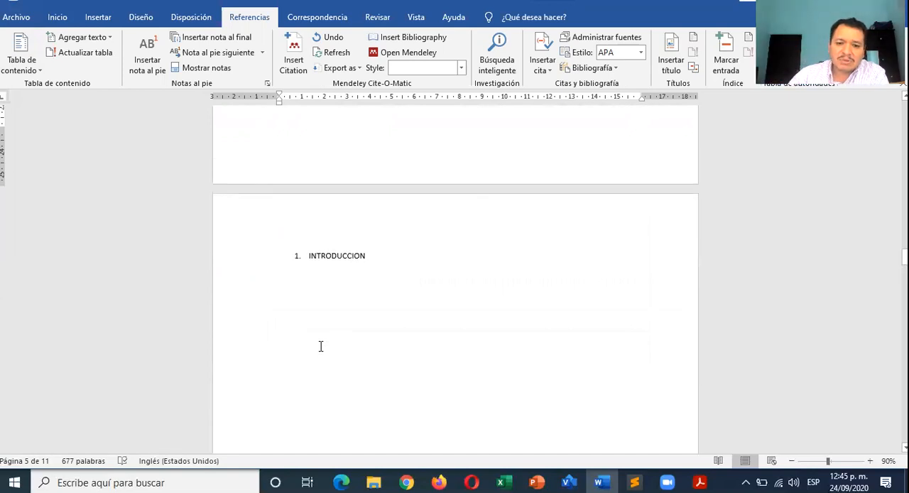
{"action": "scroll", "coordinate": [321, 346], "scroll_direction": "up", "scroll_amount": 10}
{"action": "scroll", "coordinate": [320, 346], "scroll_direction": "down", "scroll_amount": 4}
{"action": "scroll", "coordinate": [320, 346], "scroll_direction": "down", "scroll_amount": 5}
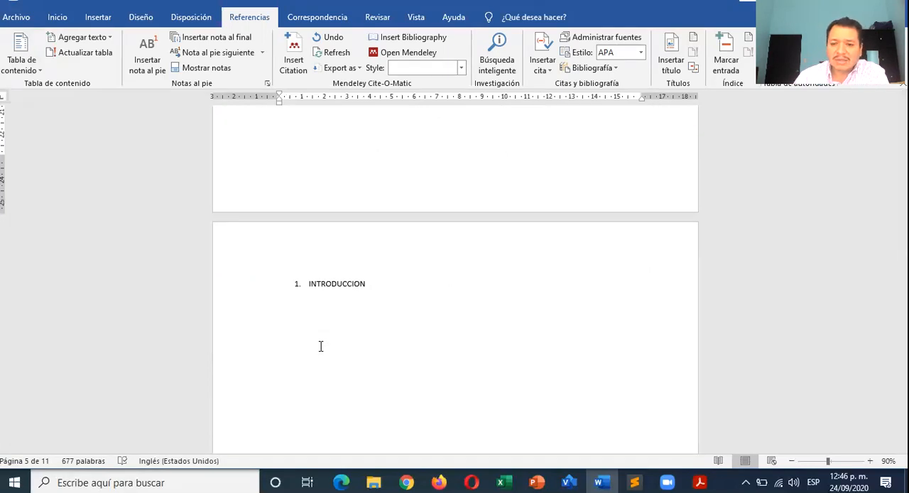
{"action": "scroll", "coordinate": [320, 346], "scroll_direction": "up", "scroll_amount": 6}
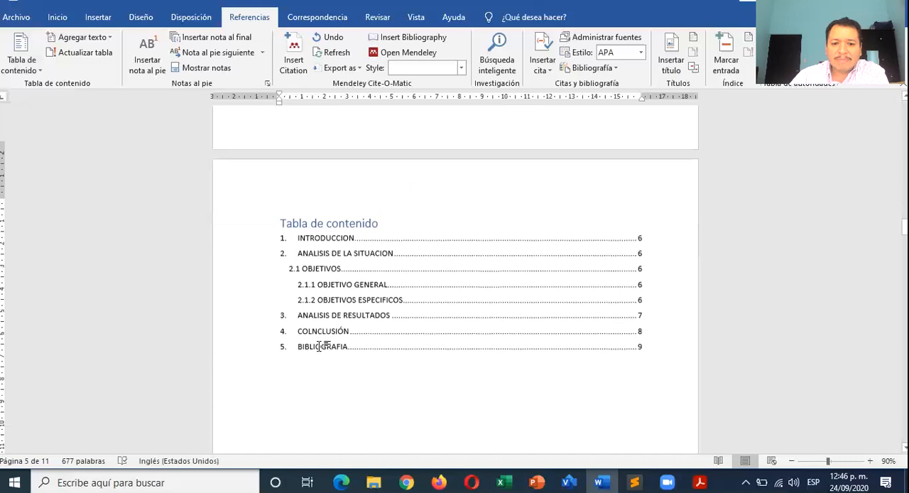
{"action": "scroll", "coordinate": [305, 235], "scroll_direction": "down", "scroll_amount": 6}
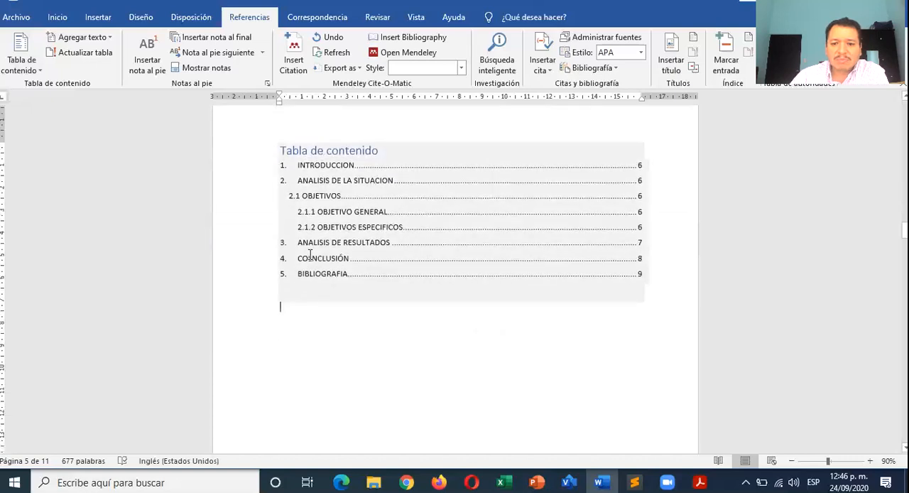
{"action": "scroll", "coordinate": [310, 255], "scroll_direction": "down", "scroll_amount": 4}
{"action": "scroll", "coordinate": [310, 254], "scroll_direction": "up", "scroll_amount": 6}
{"action": "scroll", "coordinate": [310, 254], "scroll_direction": "down", "scroll_amount": 4}
{"action": "scroll", "coordinate": [310, 254], "scroll_direction": "down", "scroll_amount": 20}
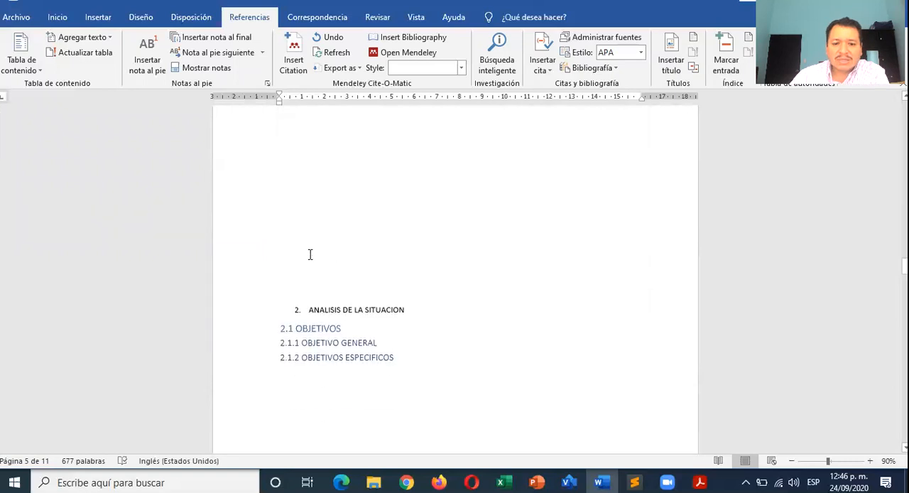
{"action": "scroll", "coordinate": [310, 254], "scroll_direction": "down", "scroll_amount": 20}
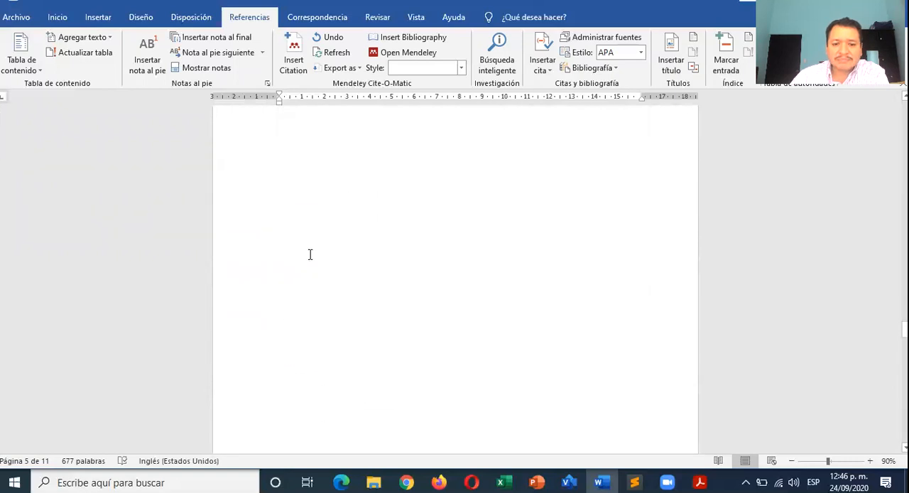
{"action": "scroll", "coordinate": [309, 255], "scroll_direction": "down", "scroll_amount": 5}
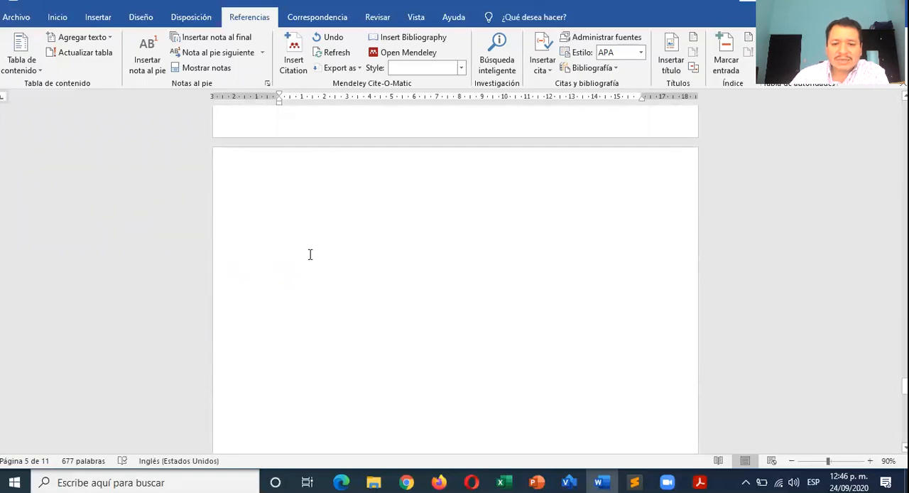
{"action": "scroll", "coordinate": [310, 254], "scroll_direction": "up", "scroll_amount": 10}
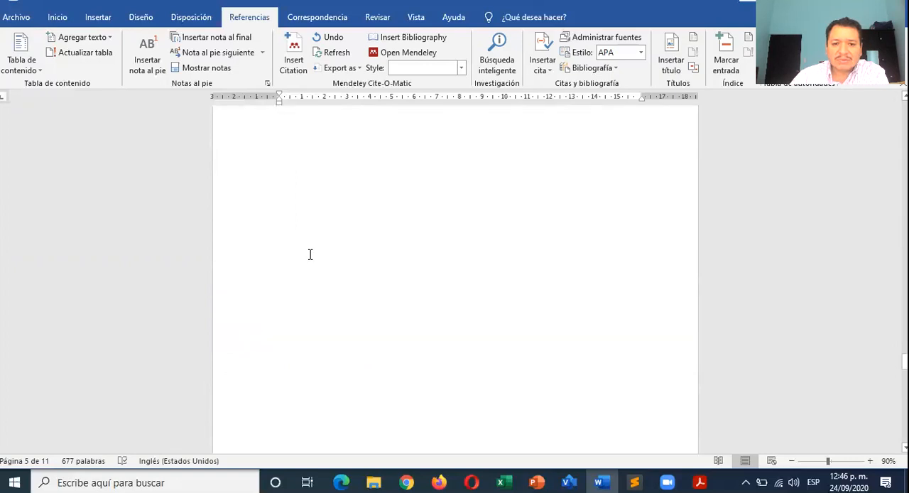
{"action": "scroll", "coordinate": [310, 255], "scroll_direction": "down", "scroll_amount": 2}
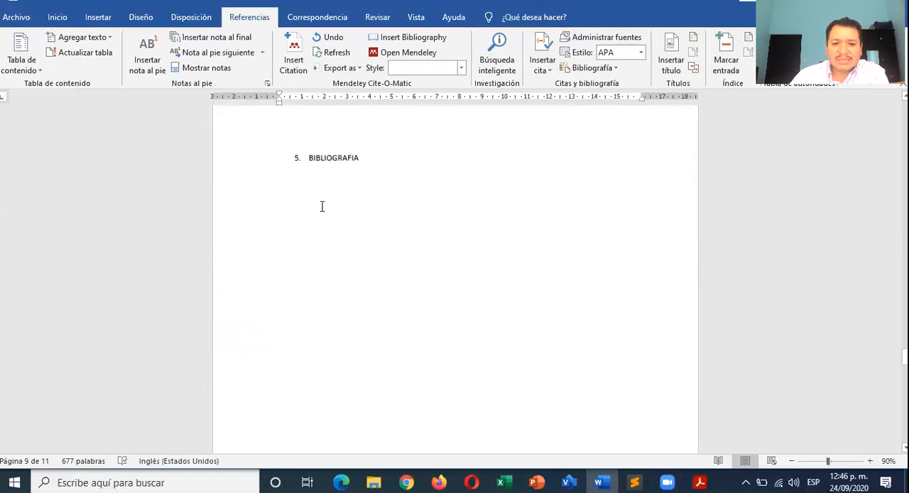
{"action": "scroll", "coordinate": [302, 213], "scroll_direction": "up", "scroll_amount": 15}
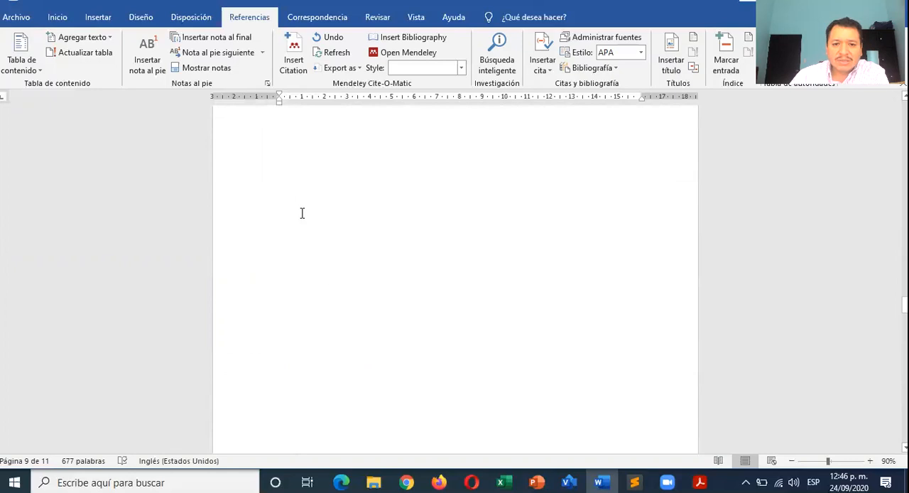
{"action": "scroll", "coordinate": [302, 213], "scroll_direction": "up", "scroll_amount": 15}
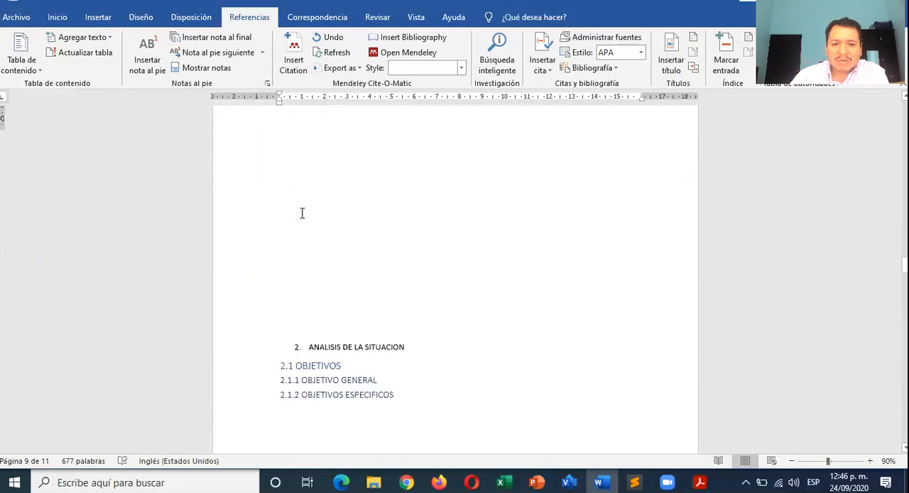
{"action": "scroll", "coordinate": [302, 213], "scroll_direction": "up", "scroll_amount": 5}
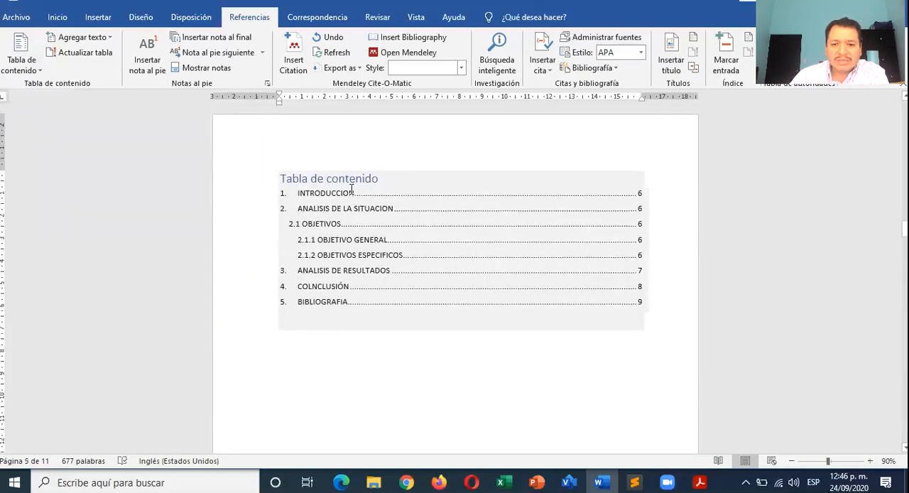
{"action": "scroll", "coordinate": [329, 300], "scroll_direction": "down", "scroll_amount": 1}
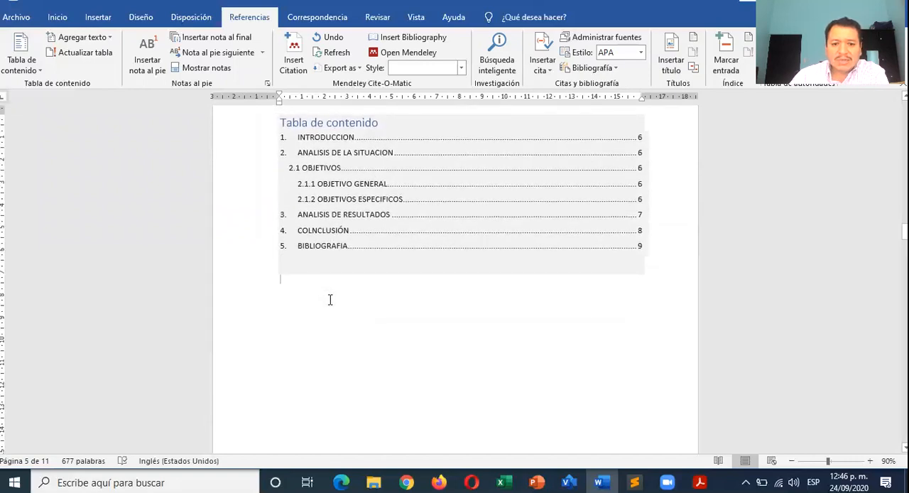
{"action": "scroll", "coordinate": [330, 299], "scroll_direction": "down", "scroll_amount": 1}
{"action": "scroll", "coordinate": [329, 299], "scroll_direction": "down", "scroll_amount": 5}
{"action": "scroll", "coordinate": [330, 300], "scroll_direction": "up", "scroll_amount": 5}
{"action": "scroll", "coordinate": [303, 256], "scroll_direction": "up", "scroll_amount": 1}
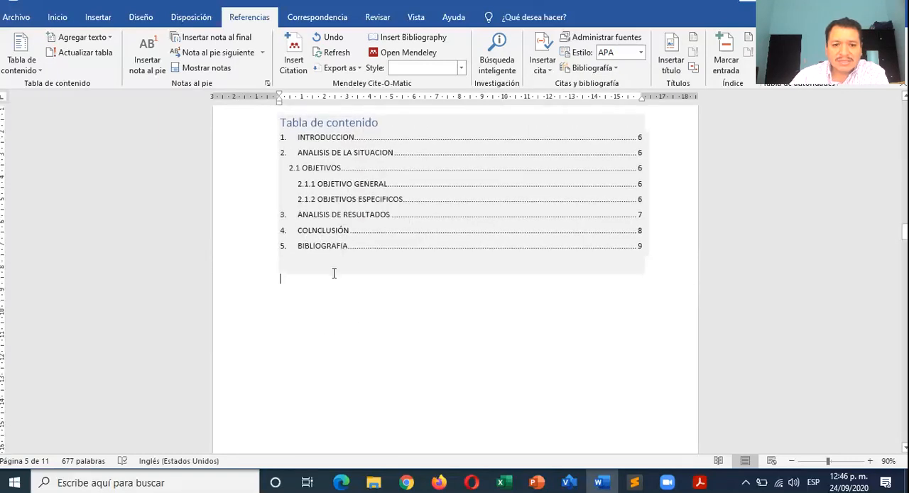
- Correct the misspelled text of heading 4 to CONCLUSIÓN
{"action": "scroll", "coordinate": [333, 272], "scroll_direction": "down", "scroll_amount": 8}
{"action": "scroll", "coordinate": [334, 272], "scroll_direction": "down", "scroll_amount": 15}
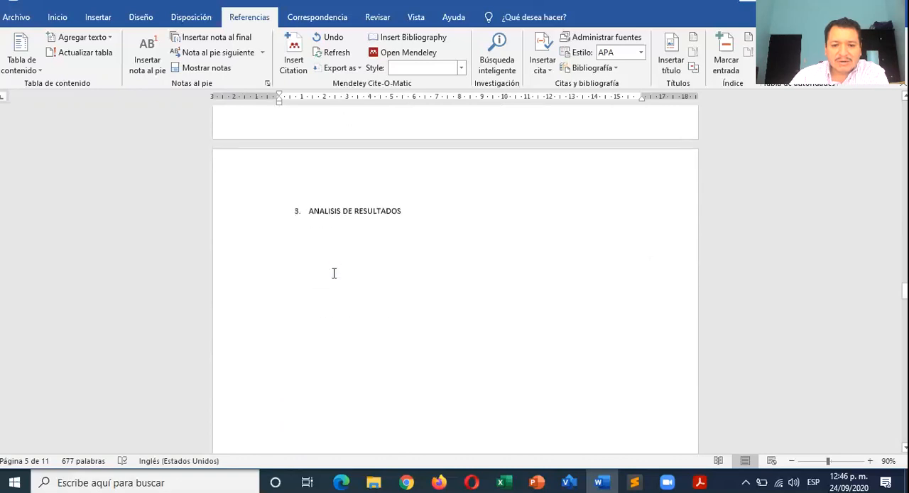
{"action": "scroll", "coordinate": [334, 273], "scroll_direction": "down", "scroll_amount": 1}
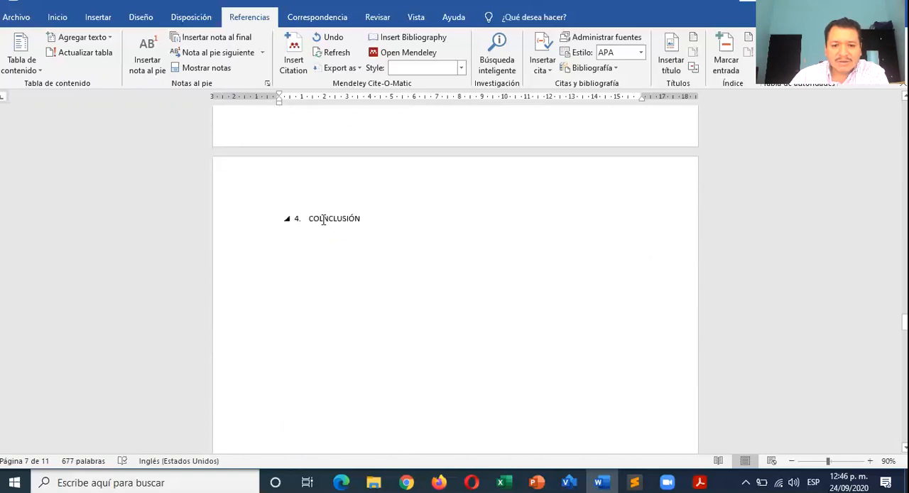
{"action": "left_click", "coordinate": [343, 218]}
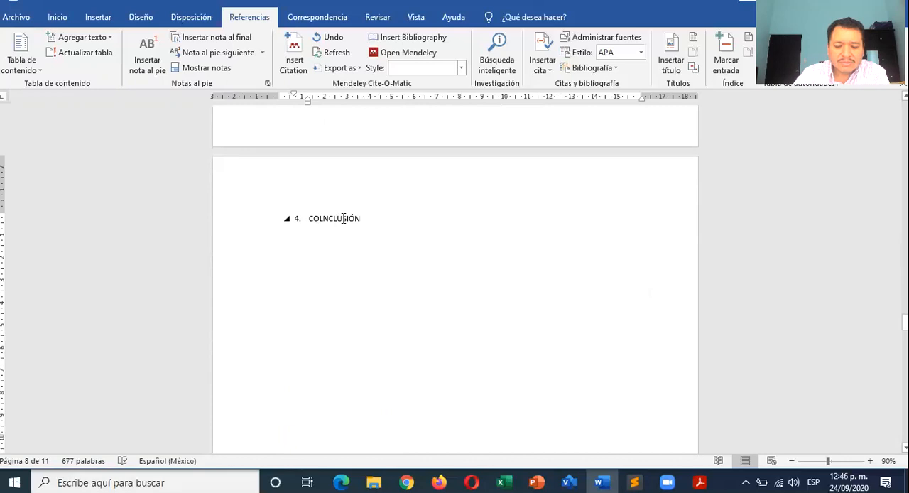
{"action": "type", "text": "NCL"}
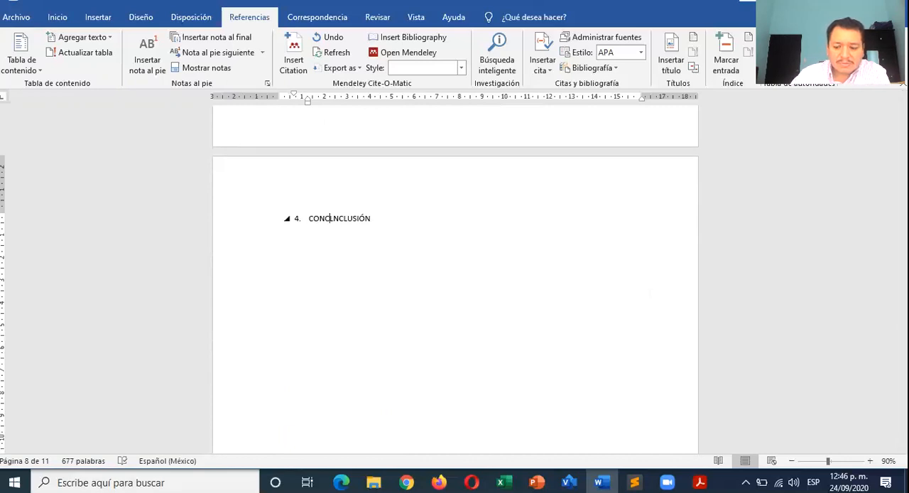
{"action": "type", "text": "U"}
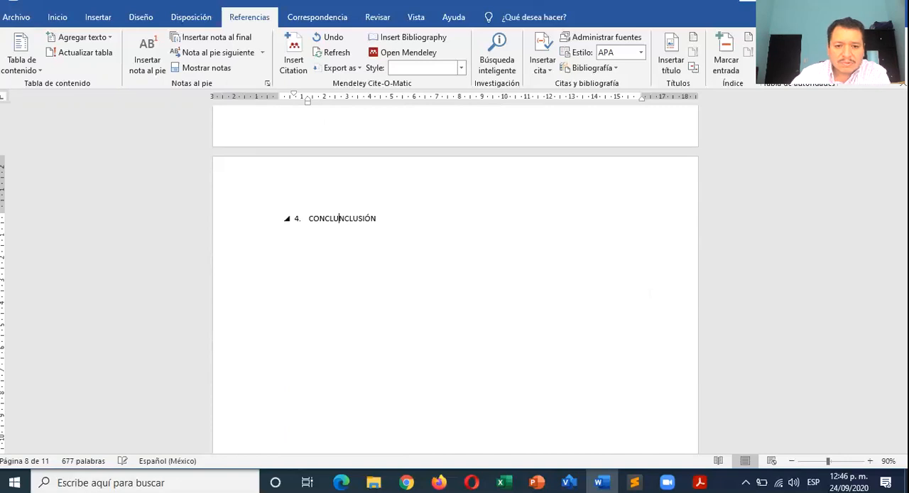
{"action": "key", "text": "Delete"}
{"action": "key", "text": "Delete"}
{"action": "key", "text": "Delete"}
{"action": "key", "text": "Delete"}
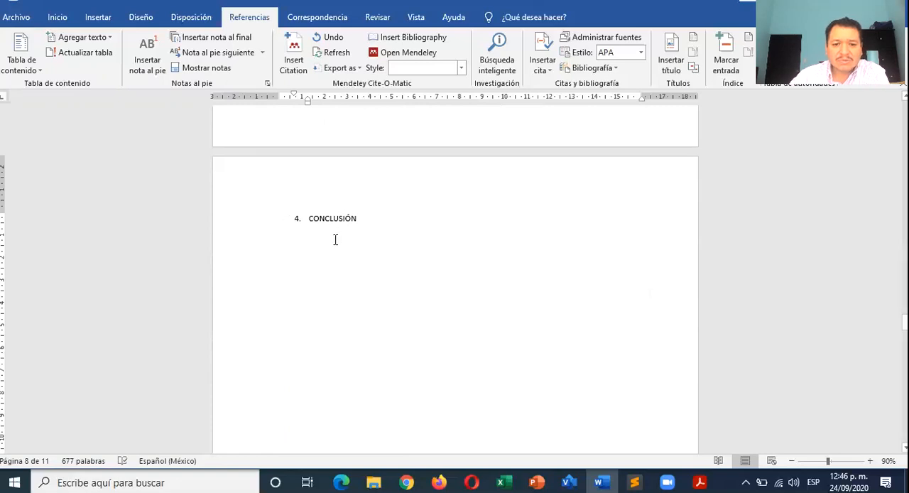
- Update the entire table of contents with the Actualizar toda la tabla option
{"action": "scroll", "coordinate": [336, 240], "scroll_direction": "up", "scroll_amount": 20}
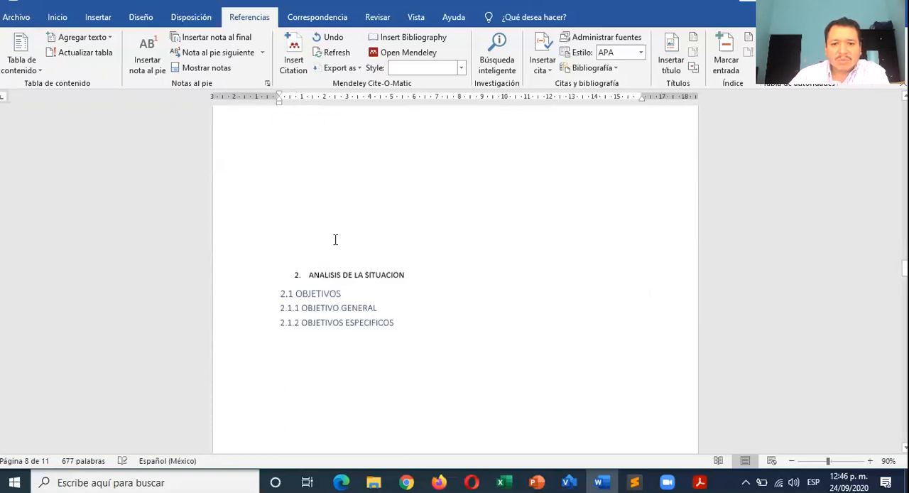
{"action": "scroll", "coordinate": [335, 239], "scroll_direction": "up", "scroll_amount": 10}
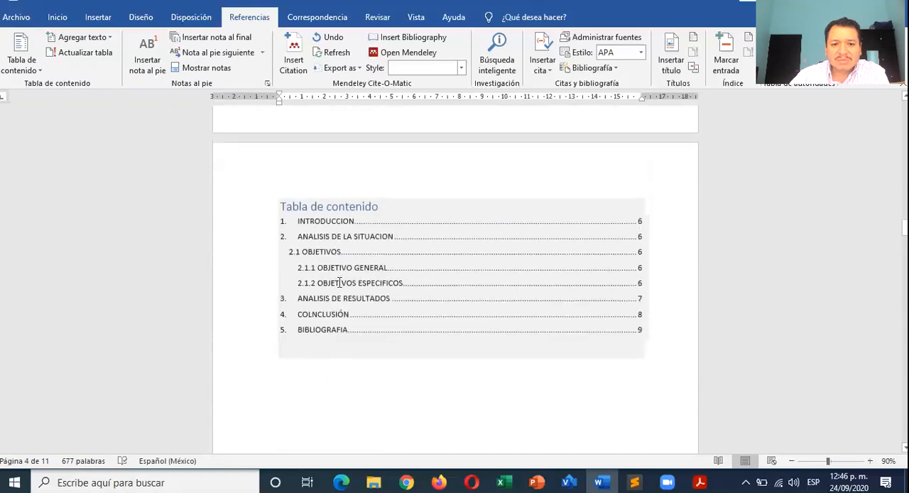
{"action": "left_click", "coordinate": [316, 205]}
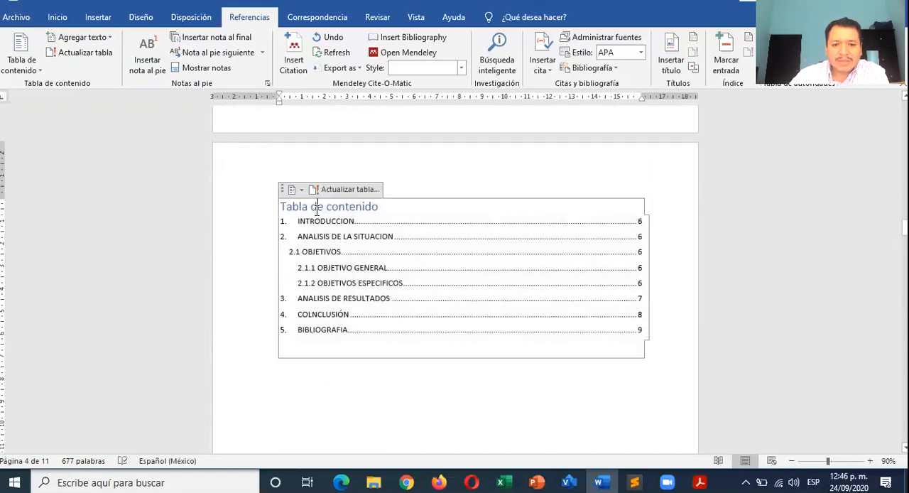
{"action": "left_click", "coordinate": [351, 189]}
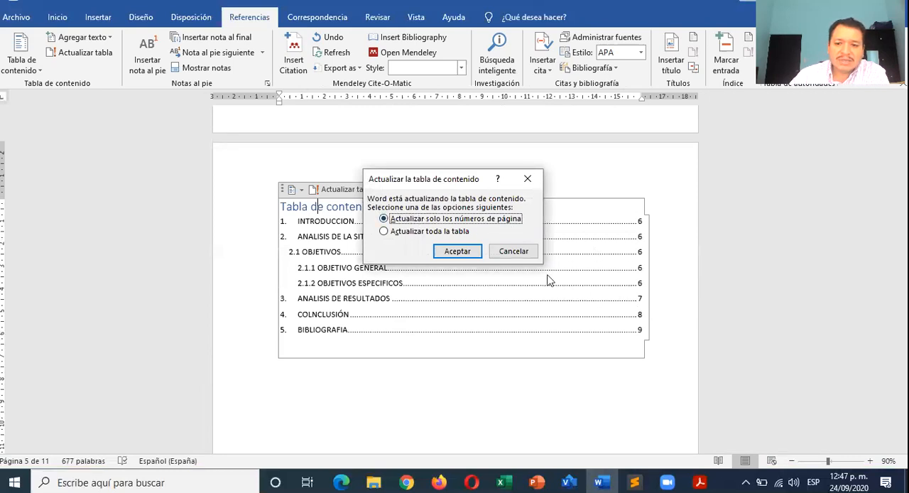
{"action": "left_click", "coordinate": [452, 233]}
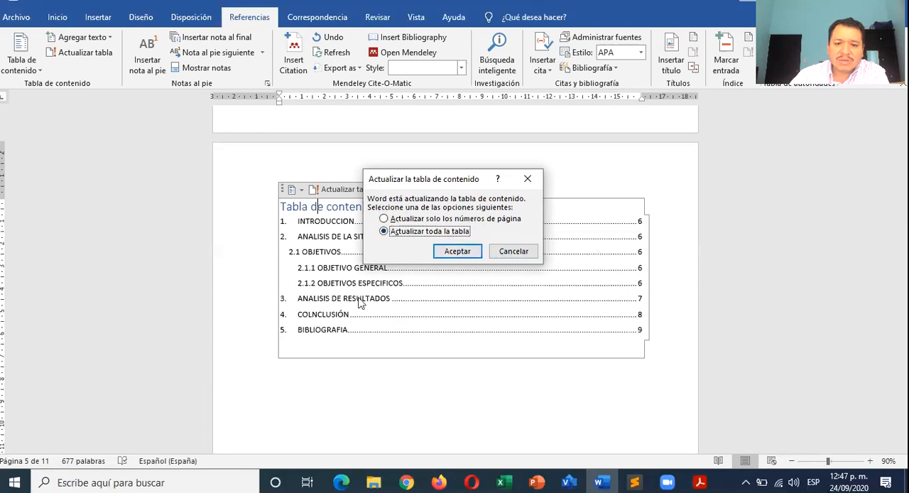
{"action": "left_click", "coordinate": [458, 251]}
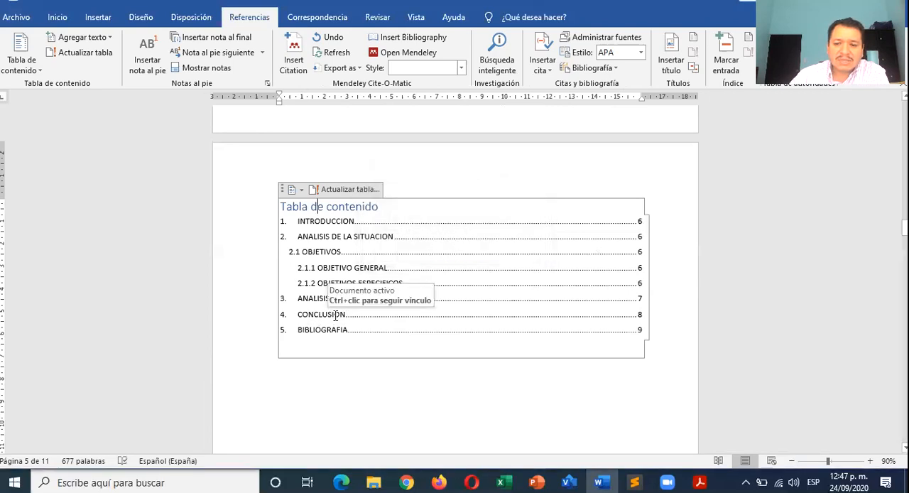
- Insert blank lines after heading 2.1.1 OBJETIVO GENERAL until heading 2.1.2 OBJETIVOS ESPECIFICOS moves onto the following page
{"action": "scroll", "coordinate": [595, 283], "scroll_direction": "down", "scroll_amount": 3}
{"action": "scroll", "coordinate": [596, 283], "scroll_direction": "up", "scroll_amount": 2}
{"action": "scroll", "coordinate": [596, 284], "scroll_direction": "down", "scroll_amount": 3}
{"action": "scroll", "coordinate": [597, 284], "scroll_direction": "down", "scroll_amount": 10}
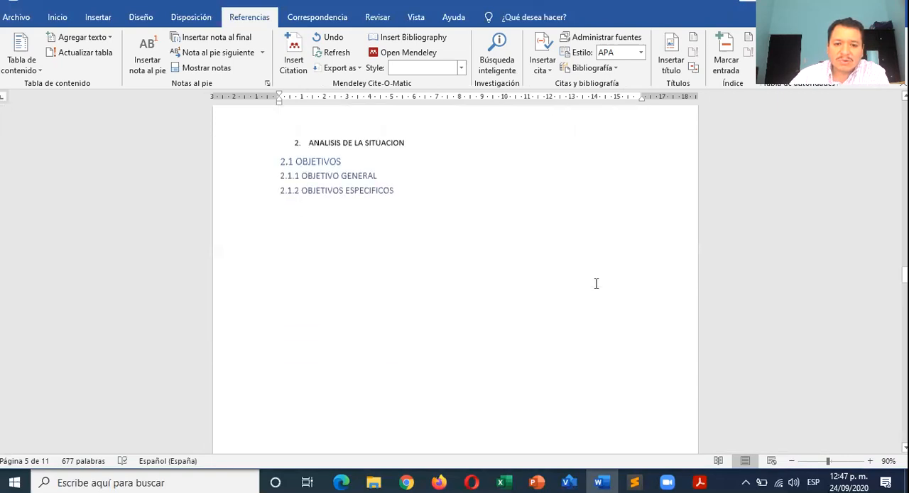
{"action": "scroll", "coordinate": [597, 284], "scroll_direction": "up", "scroll_amount": 3}
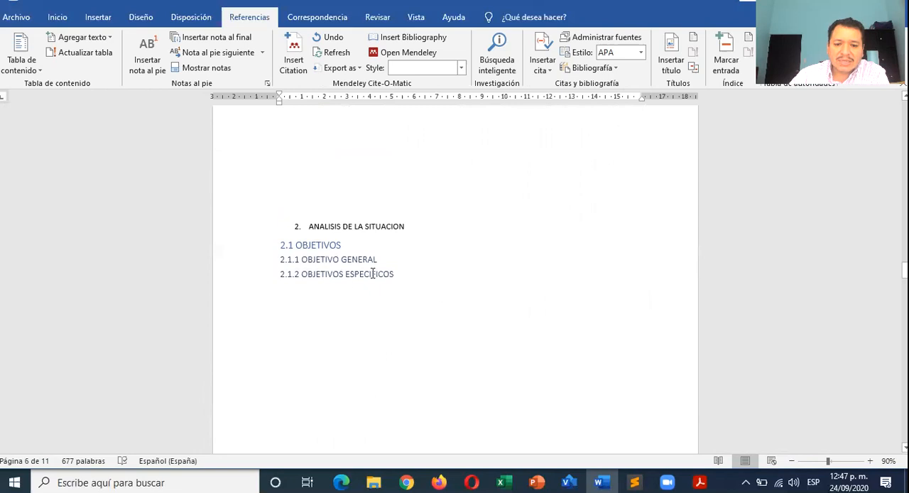
{"action": "left_click", "coordinate": [436, 264]}
{"action": "key", "text": "Return"}
{"action": "key", "text": "Return"}
{"action": "key", "text": "Return"}
{"action": "key", "text": "Return"}
{"action": "key", "text": "Return"}
{"action": "key", "text": "Return"}
{"action": "key", "text": "Return"}
{"action": "key", "text": "Return"}
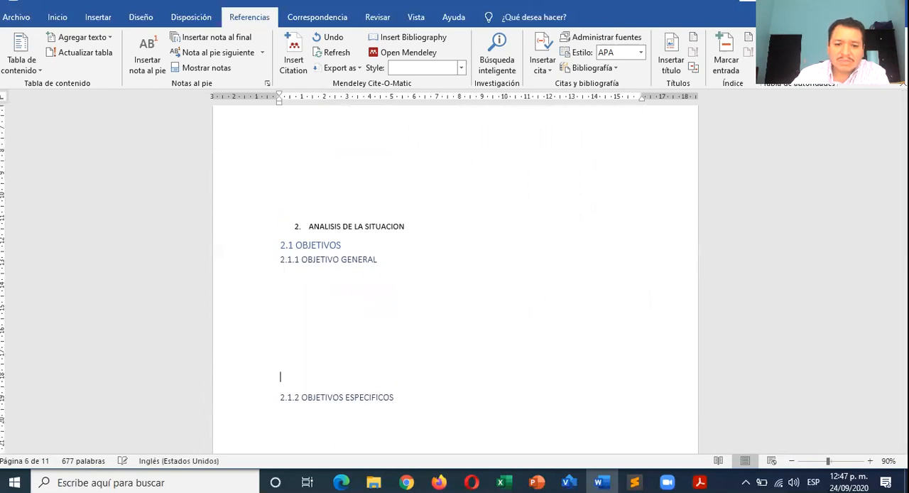
{"action": "scroll", "coordinate": [448, 270], "scroll_direction": "down", "scroll_amount": 3}
{"action": "scroll", "coordinate": [448, 272], "scroll_direction": "down", "scroll_amount": 2}
{"action": "key", "text": "Return"}
{"action": "key", "text": "Return"}
{"action": "key", "text": "Return"}
{"action": "key", "text": "Return"}
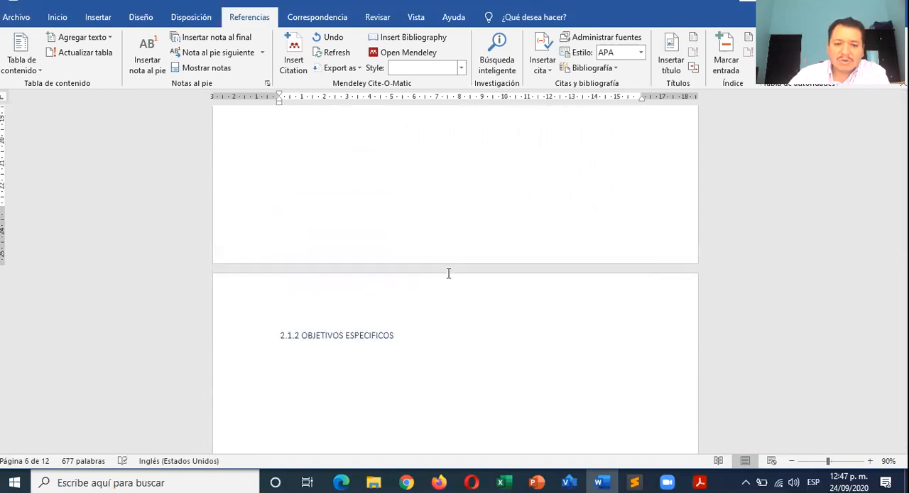
- Update only the page numbers of the table of contents and check the entries from ANALISIS DE RESULTADOS to BIBLIOGRAFIA
{"action": "scroll", "coordinate": [449, 272], "scroll_direction": "down", "scroll_amount": 12}
{"action": "scroll", "coordinate": [449, 273], "scroll_direction": "up", "scroll_amount": 15}
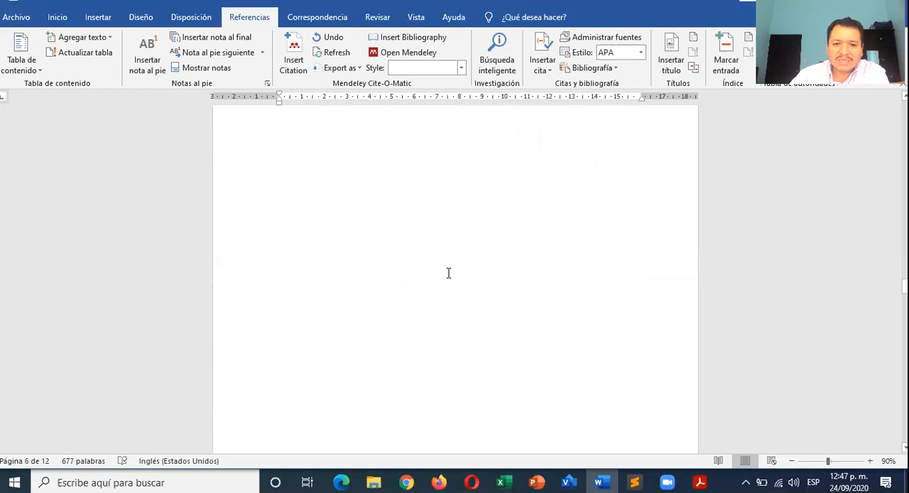
{"action": "scroll", "coordinate": [449, 273], "scroll_direction": "up", "scroll_amount": 10}
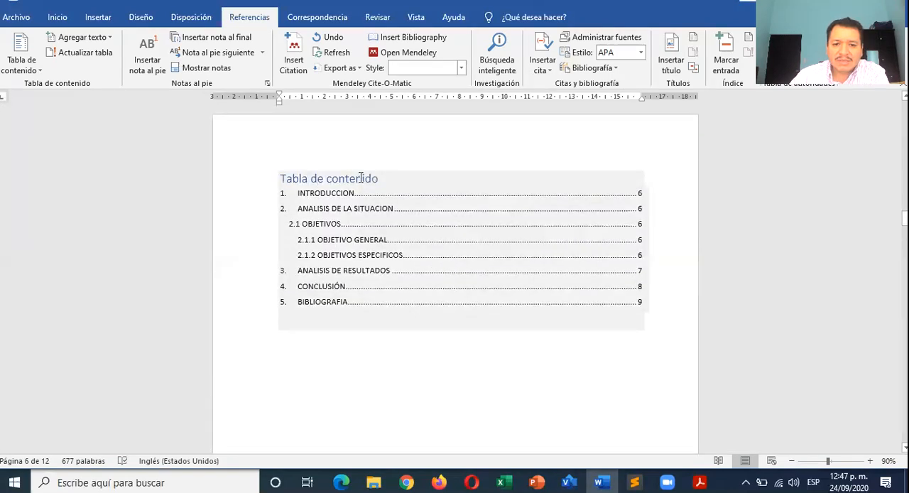
{"action": "left_click", "coordinate": [361, 177]}
{"action": "left_click", "coordinate": [348, 162]}
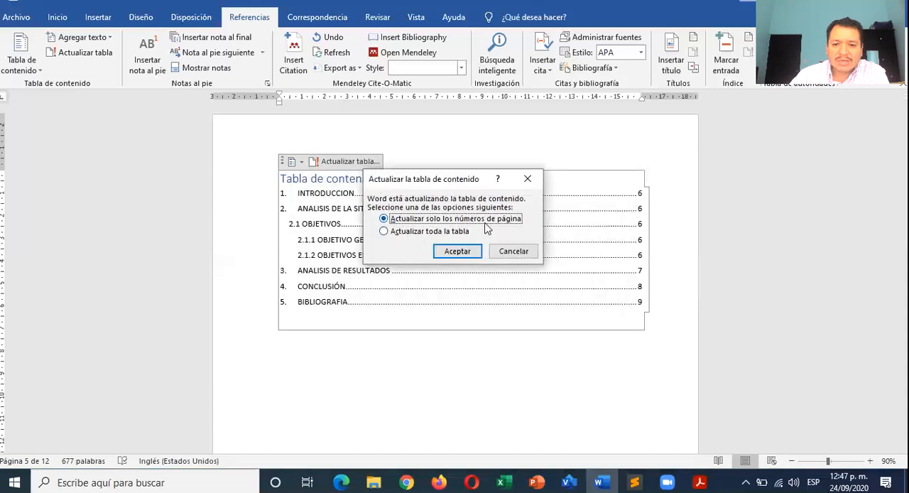
{"action": "left_click", "coordinate": [466, 251]}
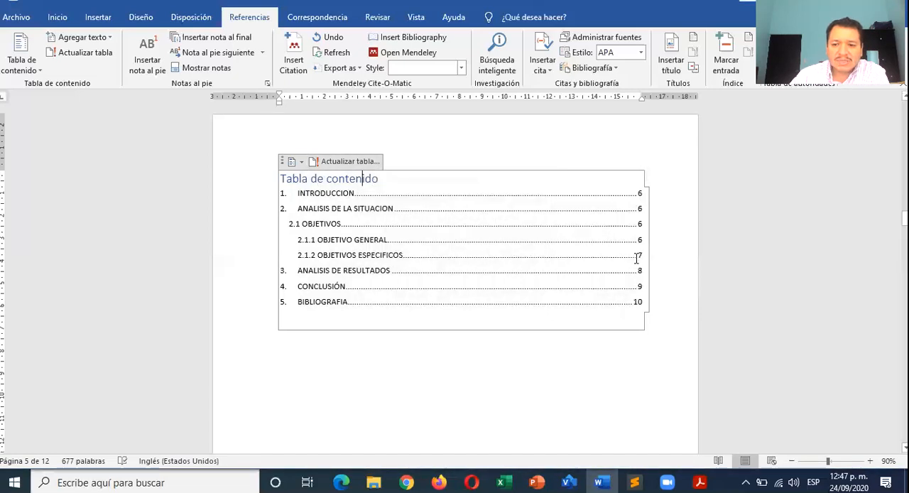
{"action": "left_click_drag", "start_coordinate": [667, 266], "coordinate": [315, 287]}
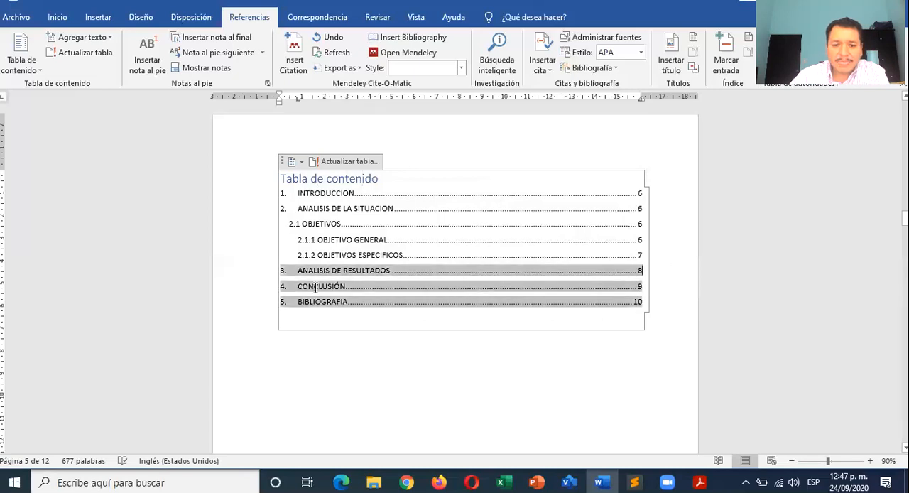
{"action": "left_click", "coordinate": [331, 345]}
{"action": "scroll", "coordinate": [331, 345], "scroll_direction": "down", "scroll_amount": 1}
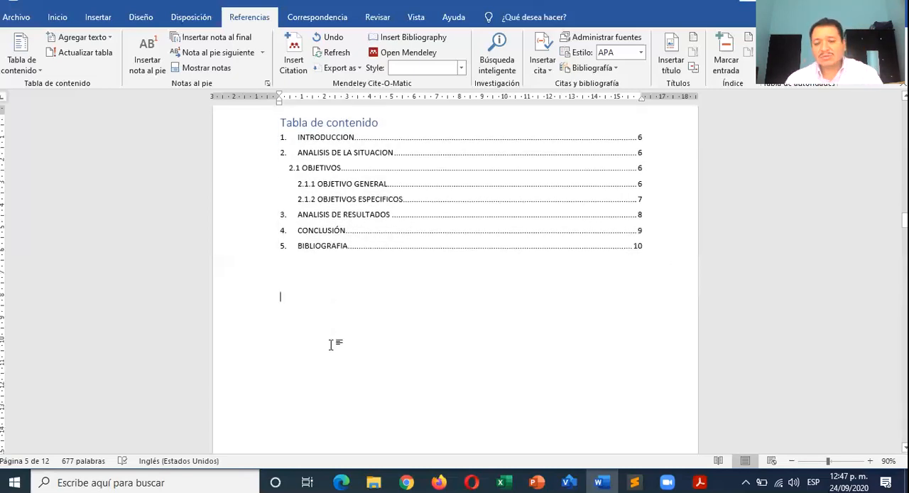
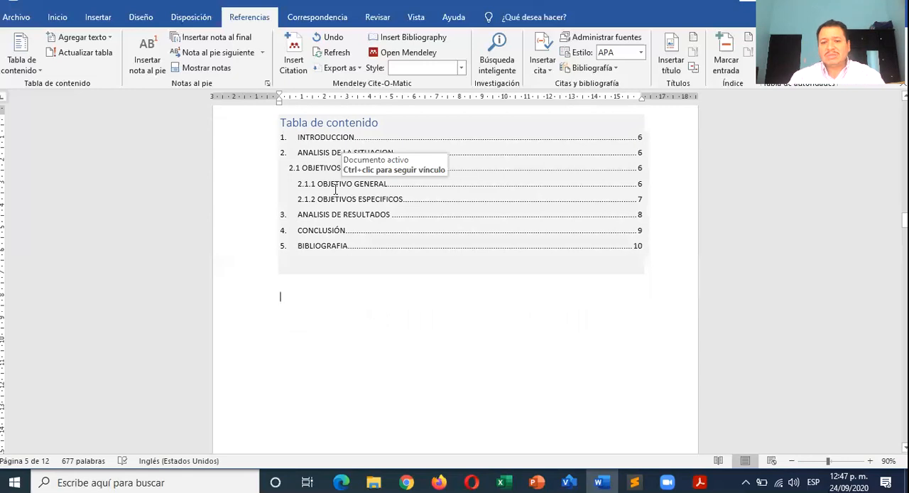
- Place the insertion point on an unindented blank line below heading 5 BIBLIOGRAFIA
{"action": "scroll", "coordinate": [336, 189], "scroll_direction": "down", "scroll_amount": 3}
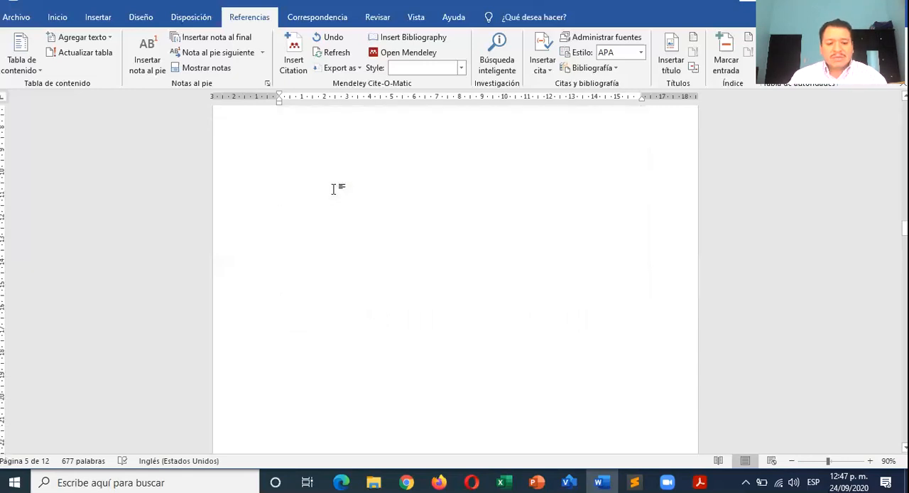
{"action": "scroll", "coordinate": [333, 189], "scroll_direction": "down", "scroll_amount": 15}
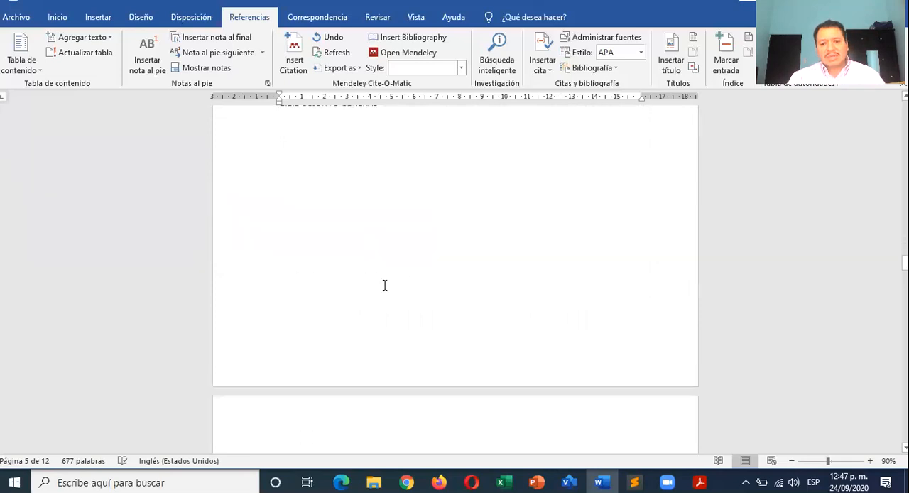
{"action": "scroll", "coordinate": [384, 285], "scroll_direction": "down", "scroll_amount": 15}
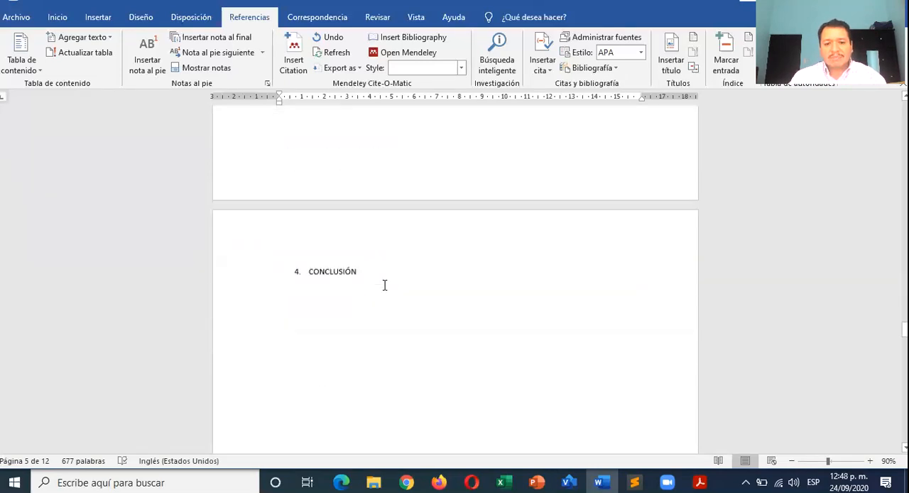
{"action": "scroll", "coordinate": [384, 285], "scroll_direction": "down", "scroll_amount": 8}
{"action": "scroll", "coordinate": [337, 197], "scroll_direction": "up", "scroll_amount": 1}
{"action": "left_click", "coordinate": [340, 199]}
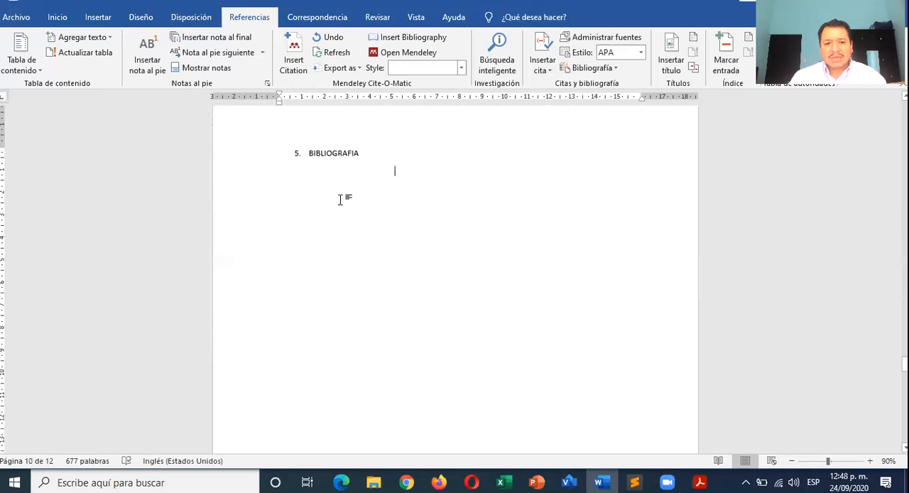
{"action": "left_click", "coordinate": [65, 19]}
{"action": "key", "text": "BackSpace"}
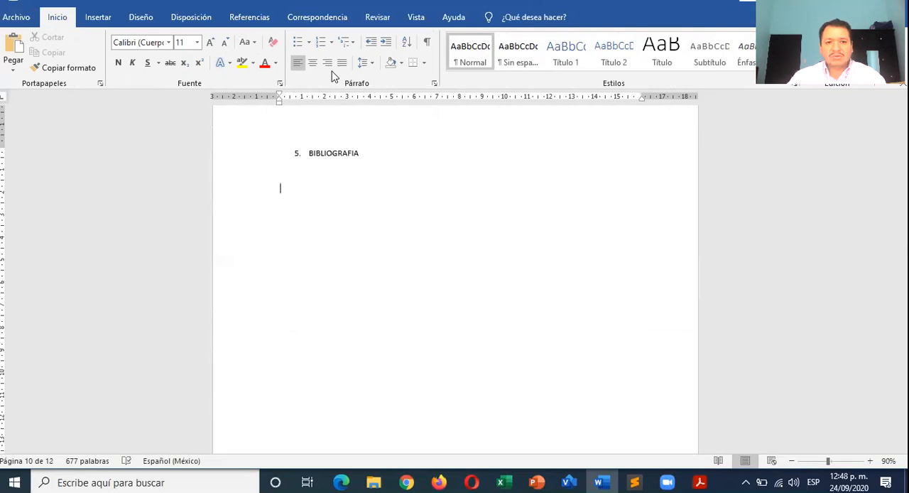
- Start adding a new citation source in APA style and set its source type to Sitio web
{"action": "left_click", "coordinate": [247, 22]}
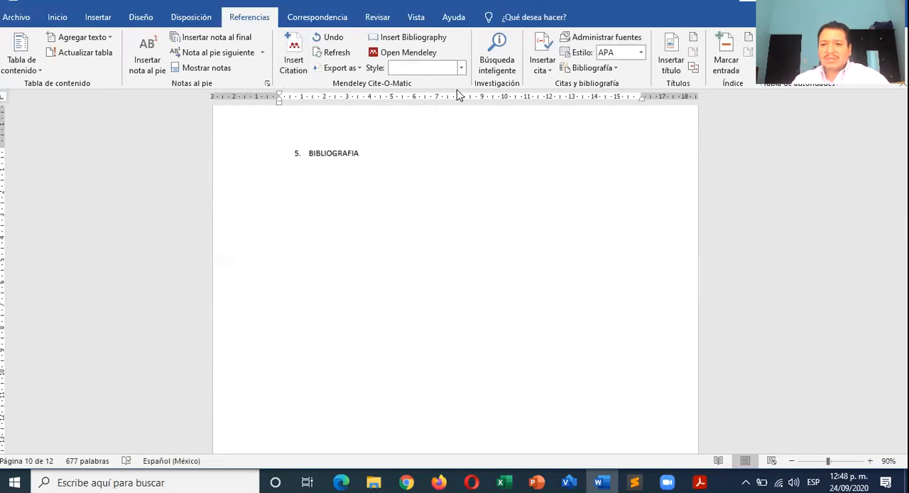
{"action": "left_click", "coordinate": [541, 63]}
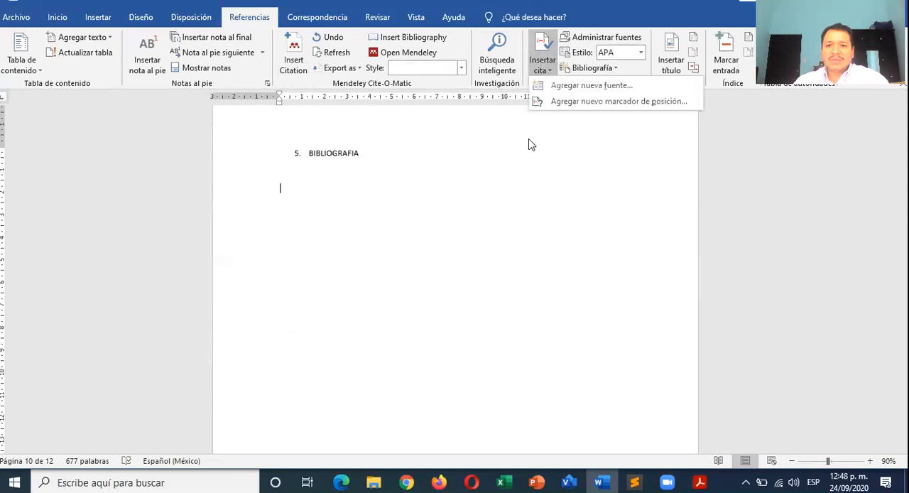
{"action": "left_click", "coordinate": [579, 86]}
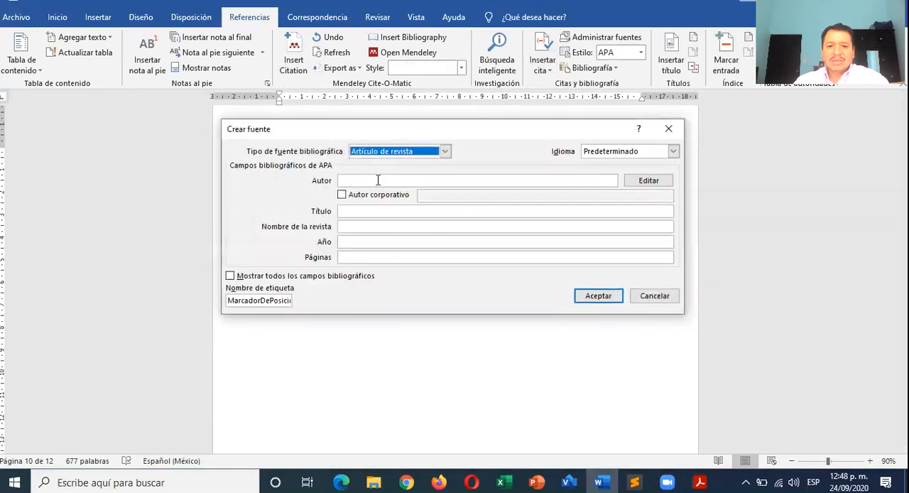
{"action": "left_click", "coordinate": [378, 180]}
{"action": "left_click", "coordinate": [445, 152]}
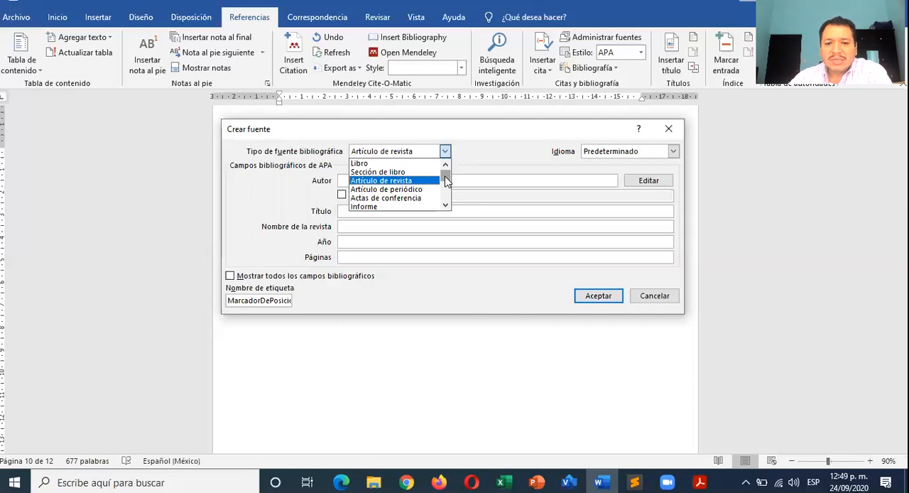
{"action": "scroll", "coordinate": [447, 182], "scroll_direction": "down", "scroll_amount": 1}
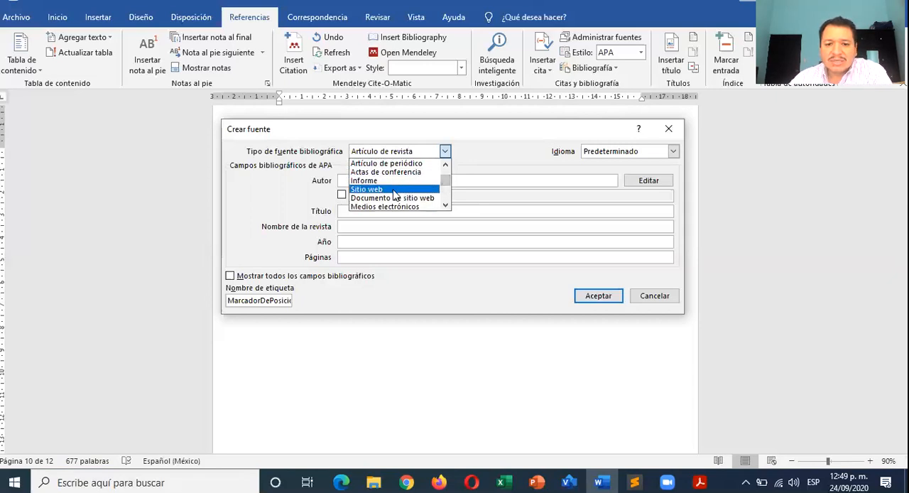
{"action": "left_click", "coordinate": [395, 190]}
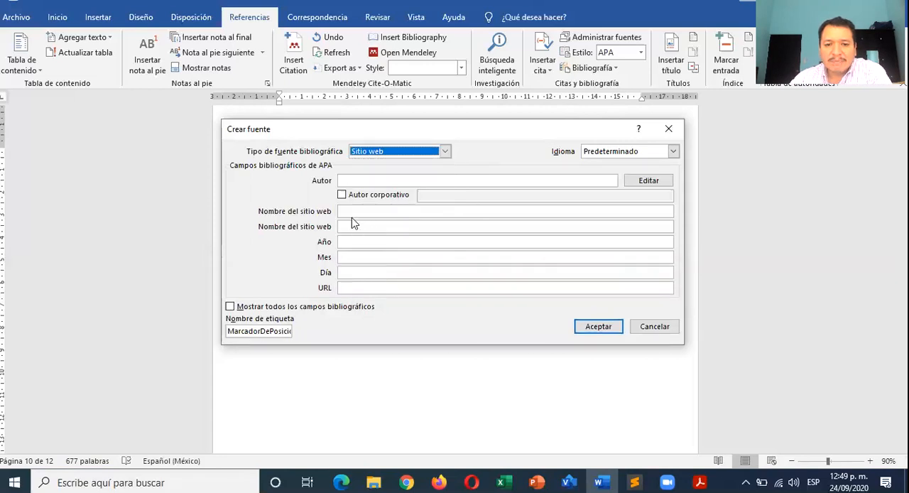
{"action": "left_click", "coordinate": [364, 180]}
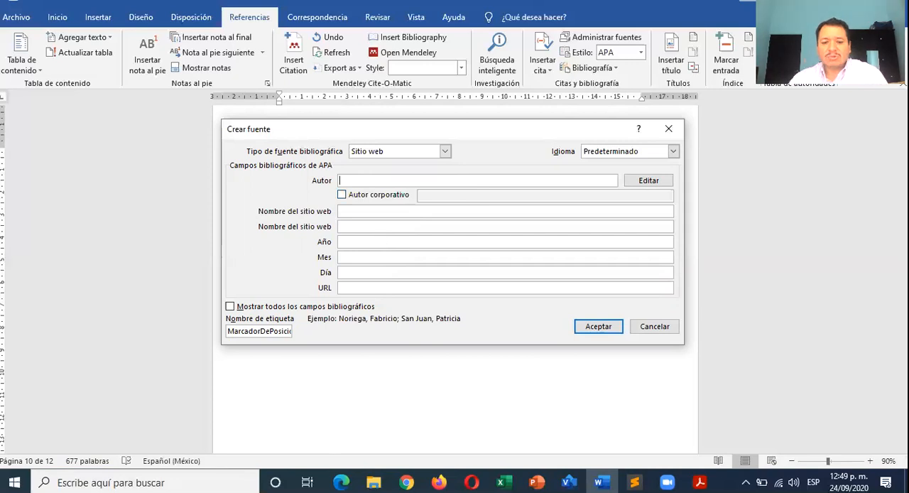
- Switch to the Edge browser and load google.com in place of the Meet page
{"action": "left_click", "coordinate": [334, 426]}
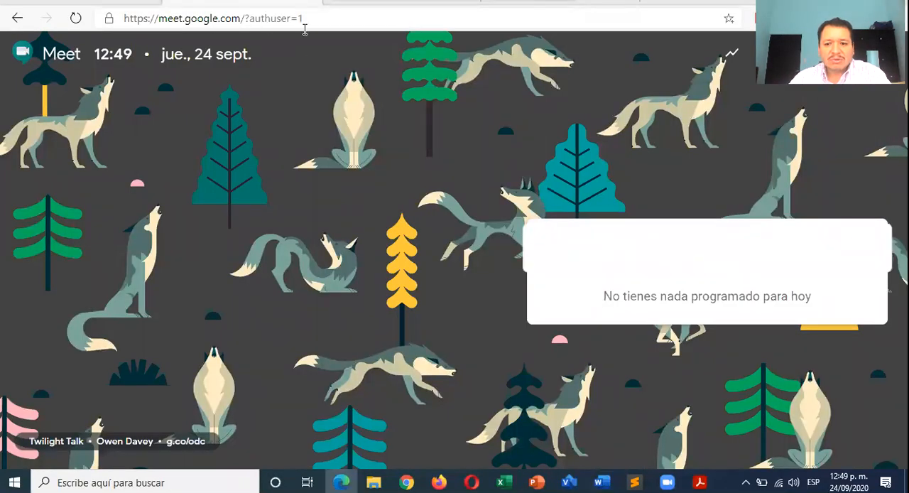
{"action": "left_click_drag", "start_coordinate": [313, 19], "coordinate": [146, 21]}
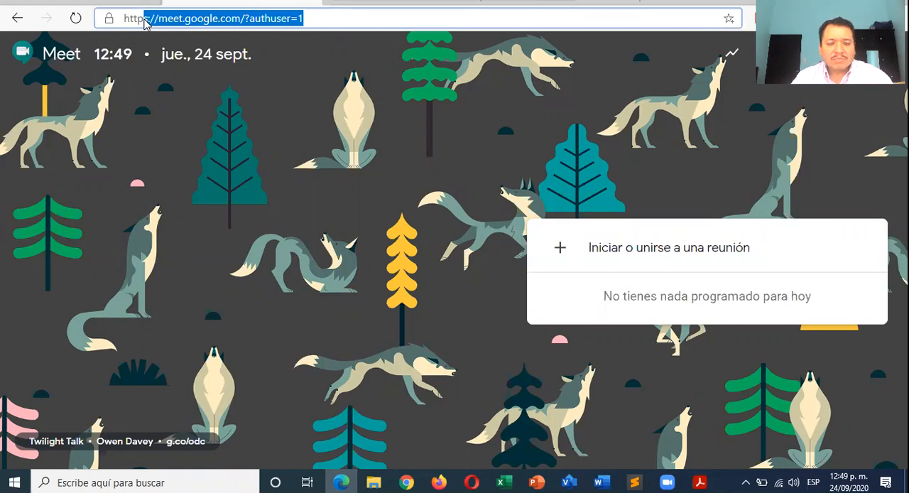
{"action": "key", "text": "BackSpace"}
{"action": "key", "text": "BackSpace"}
{"action": "key", "text": "BackSpace"}
{"action": "key", "text": "BackSpace"}
{"action": "key", "text": "BackSpace"}
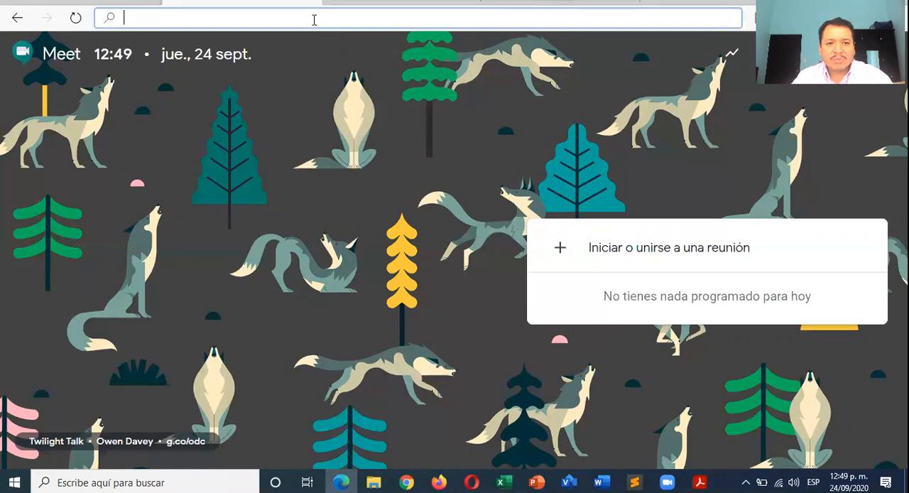
{"action": "type", "text": "GOogle.com"}
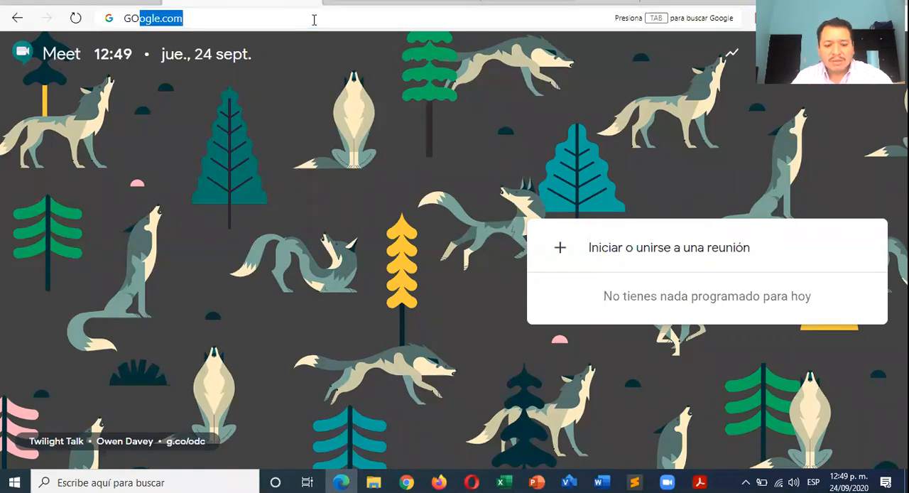
{"action": "key", "text": "Return"}
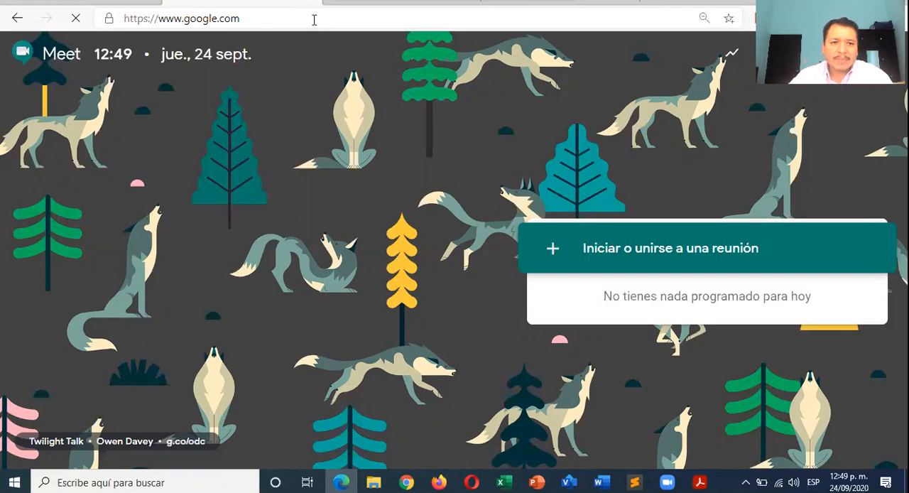
{"action": "left_click", "coordinate": [309, 18]}
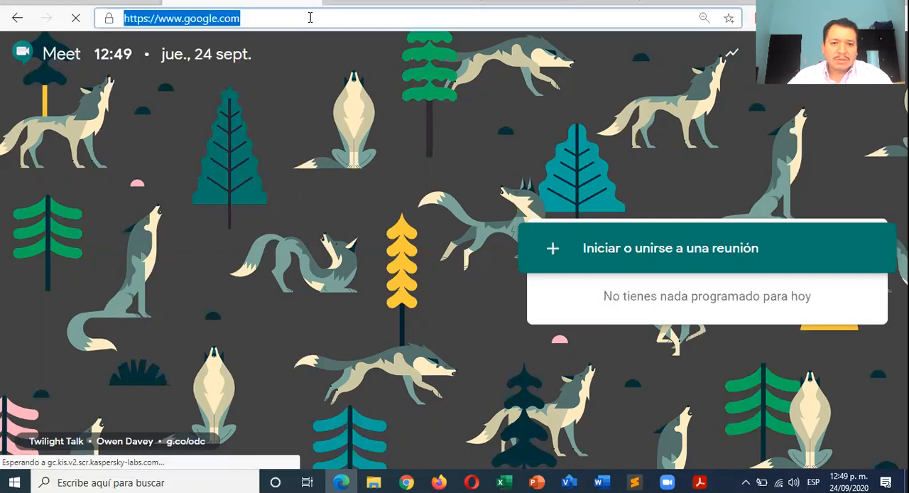
{"action": "key", "text": "Return"}
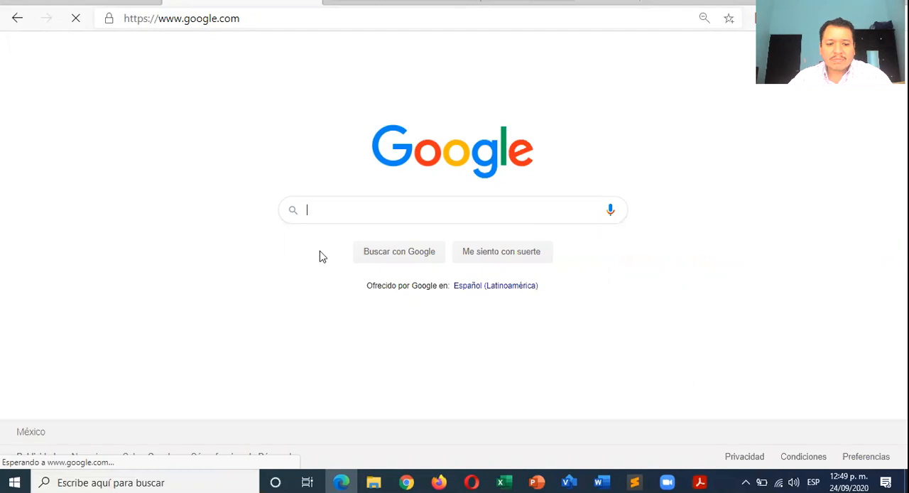
- Search Google for informatica and open the definicion.de page on the term
{"action": "left_click", "coordinate": [335, 213]}
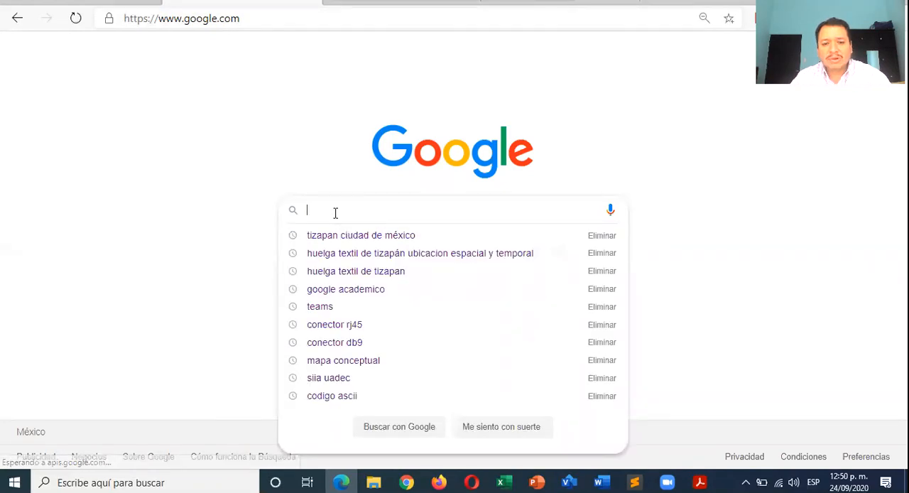
{"action": "type", "text": "INFORMATICA"}
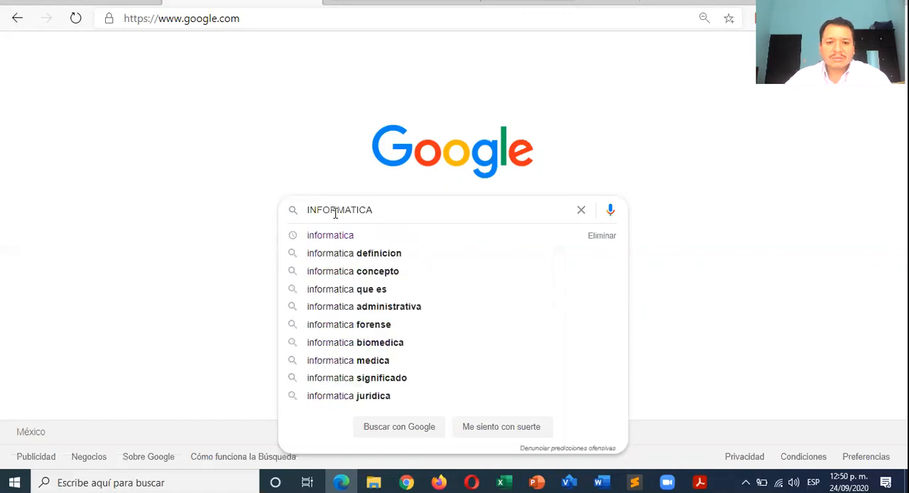
{"action": "left_click", "coordinate": [339, 240]}
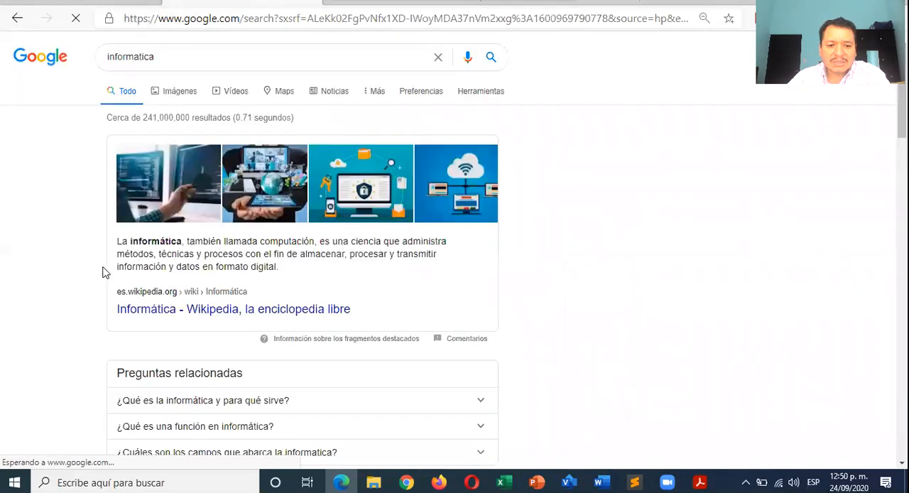
{"action": "scroll", "coordinate": [162, 290], "scroll_direction": "down", "scroll_amount": 10}
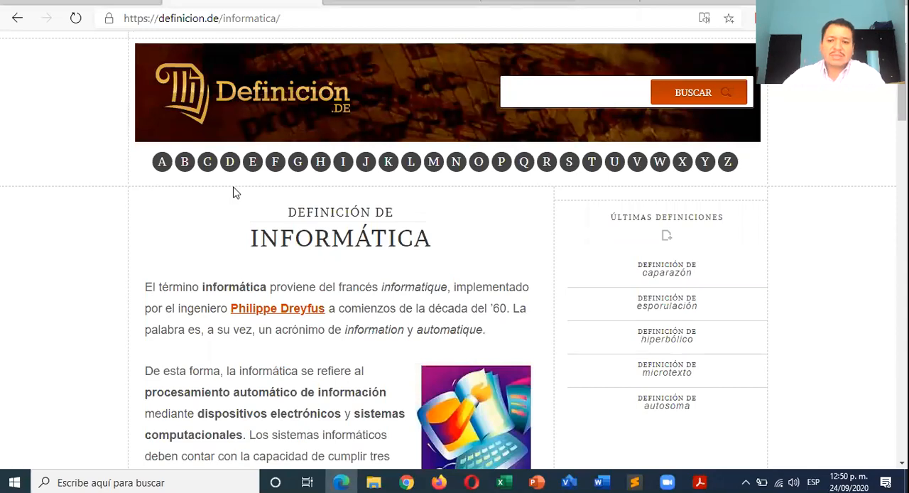
- Copy the authors' names from the page's REFERENCIAS section into the Autor field of Word's new source
{"action": "scroll", "coordinate": [214, 245], "scroll_direction": "down", "scroll_amount": 5}
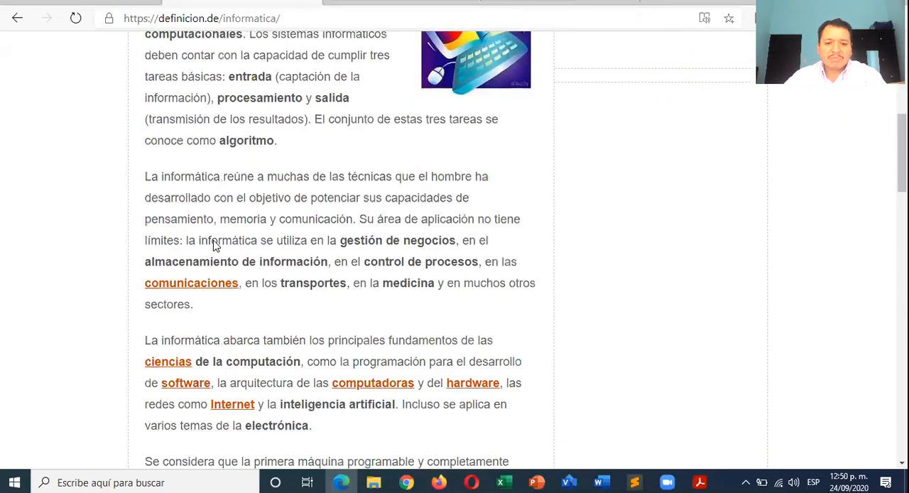
{"action": "scroll", "coordinate": [214, 245], "scroll_direction": "down", "scroll_amount": 12}
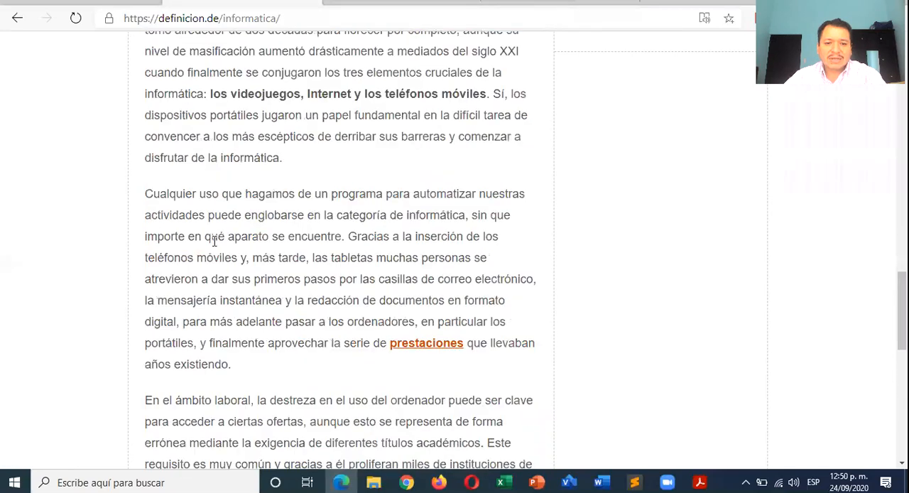
{"action": "scroll", "coordinate": [215, 242], "scroll_direction": "down", "scroll_amount": 7}
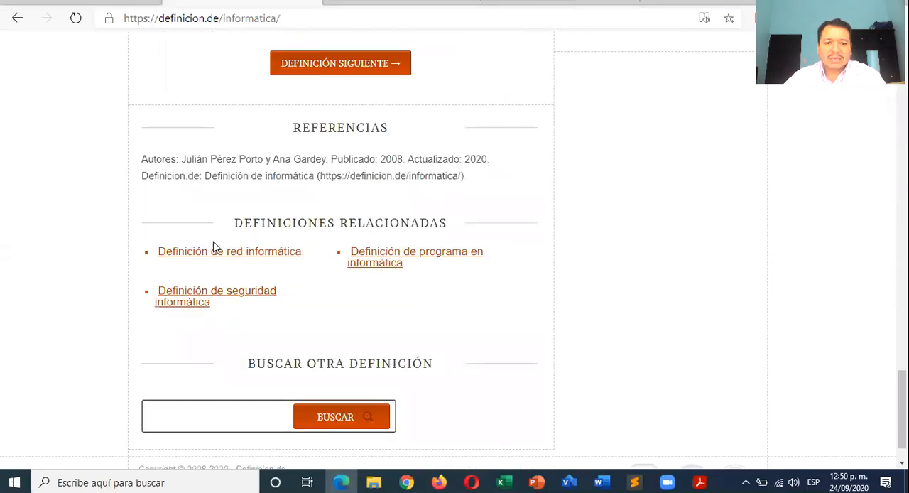
{"action": "scroll", "coordinate": [213, 245], "scroll_direction": "up", "scroll_amount": 1}
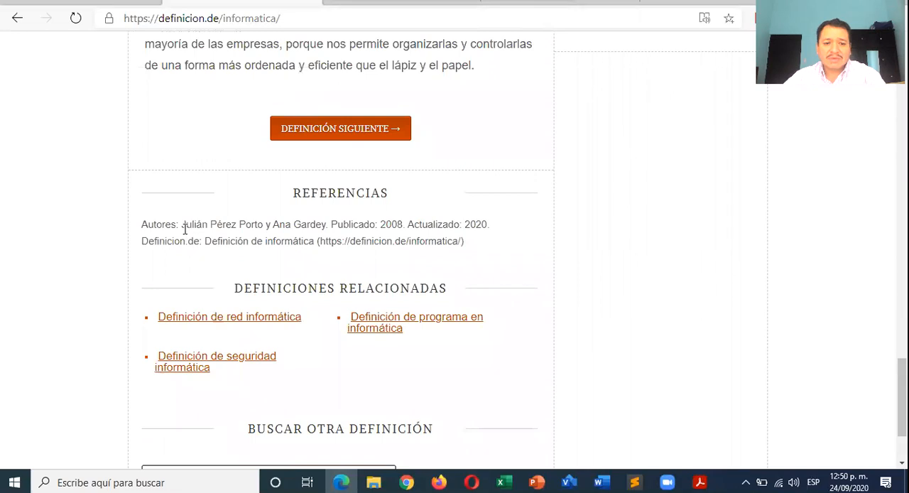
{"action": "left_click_drag", "start_coordinate": [182, 224], "coordinate": [327, 224]}
{"action": "key", "text": "ctrl+c"}
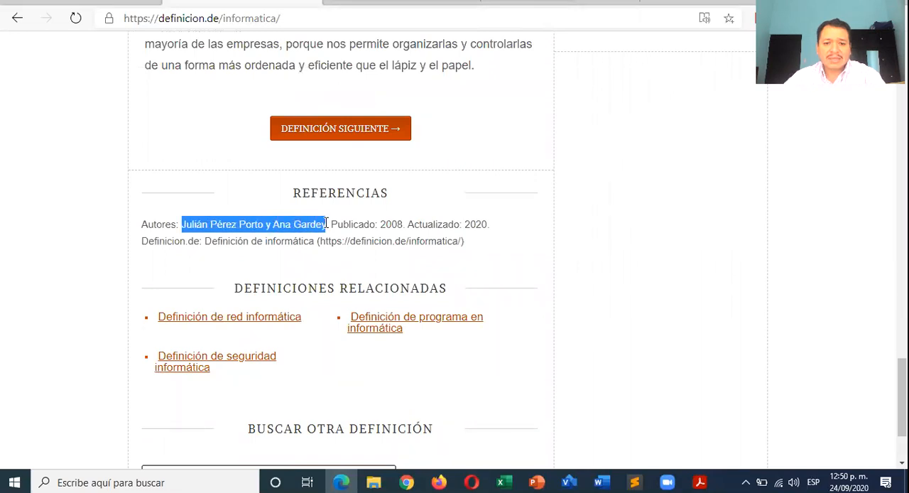
{"action": "key", "text": "alt+Tab"}
{"action": "left_click", "coordinate": [363, 182]}
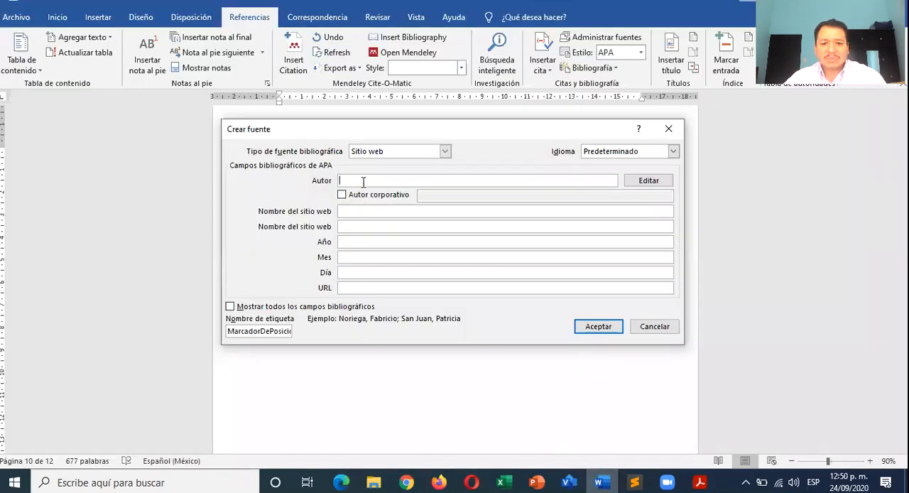
{"action": "key", "text": "ctrl+v"}
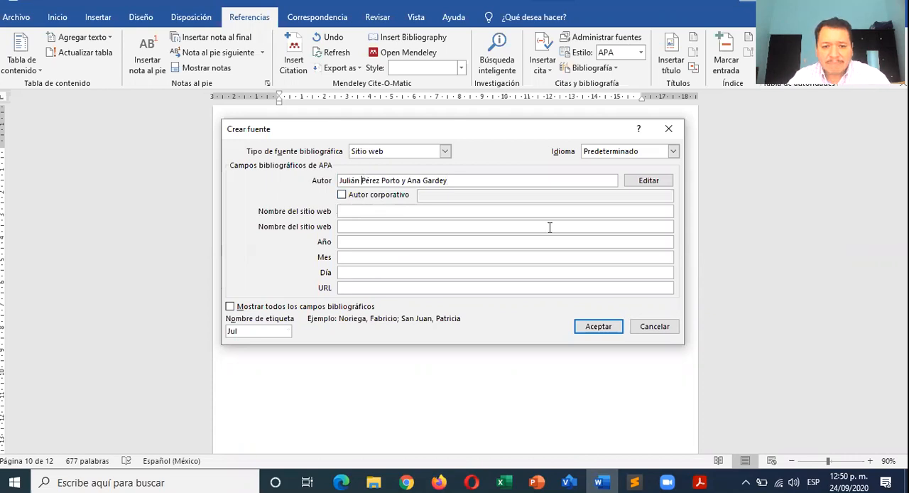
- Try abbreviating the first author's given name to an initial in the Autor field, and paste the full author names back
{"action": "key", "text": "Delete"}
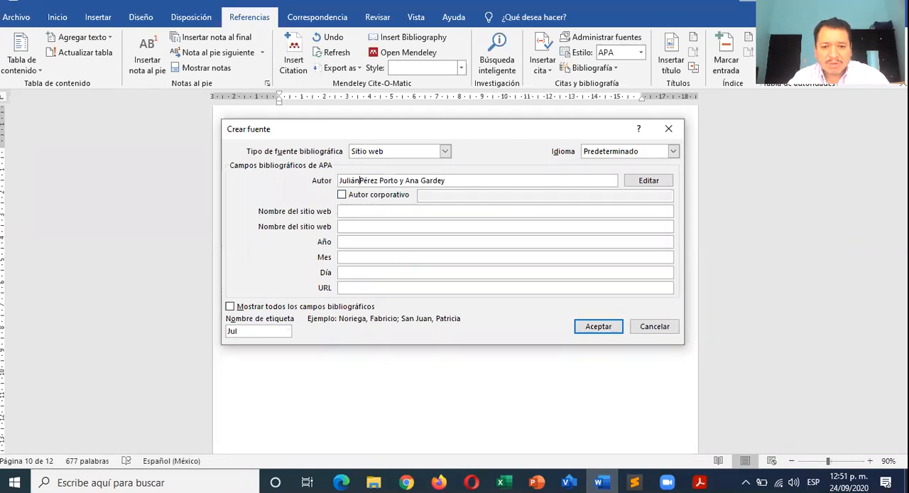
{"action": "key", "text": "BackSpace"}
{"action": "key", "text": "BackSpace"}
{"action": "key", "text": "BackSpace"}
{"action": "key", "text": "BackSpace"}
{"action": "key", "text": "BackSpace"}
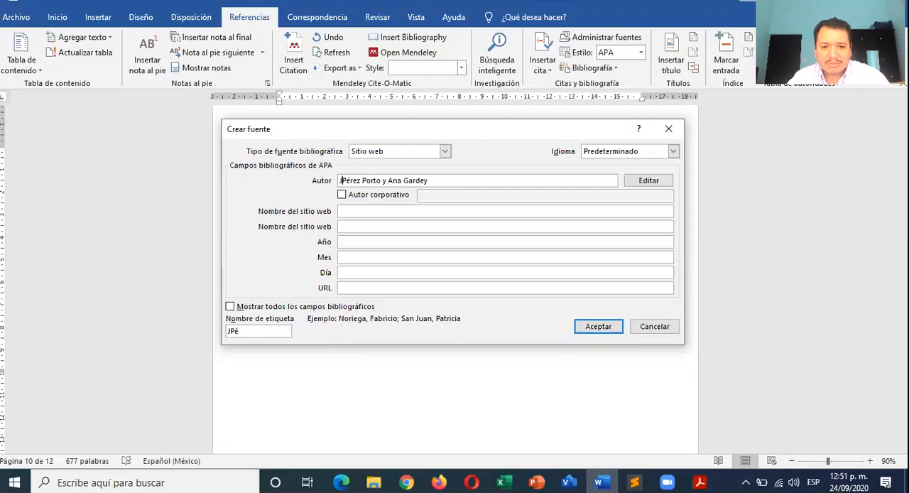
{"action": "type", "text": "."}
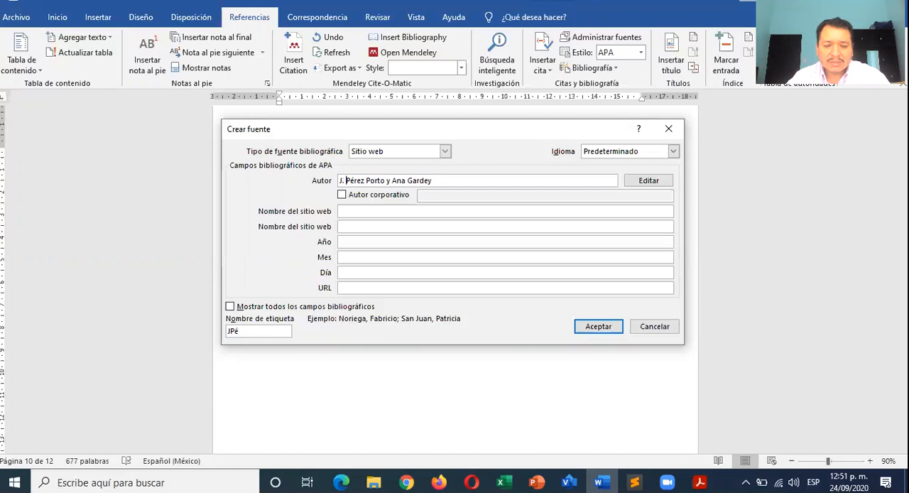
{"action": "left_click_drag", "start_coordinate": [452, 181], "coordinate": [334, 182]}
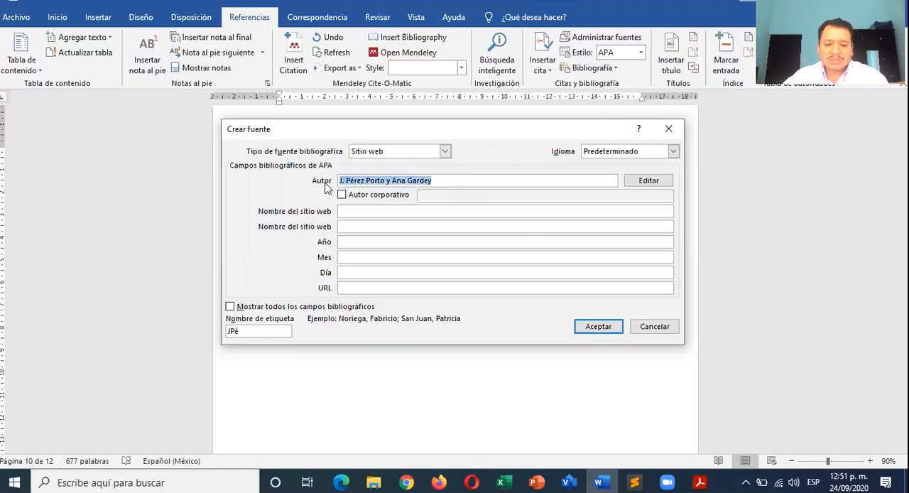
{"action": "key", "text": "ctrl+v"}
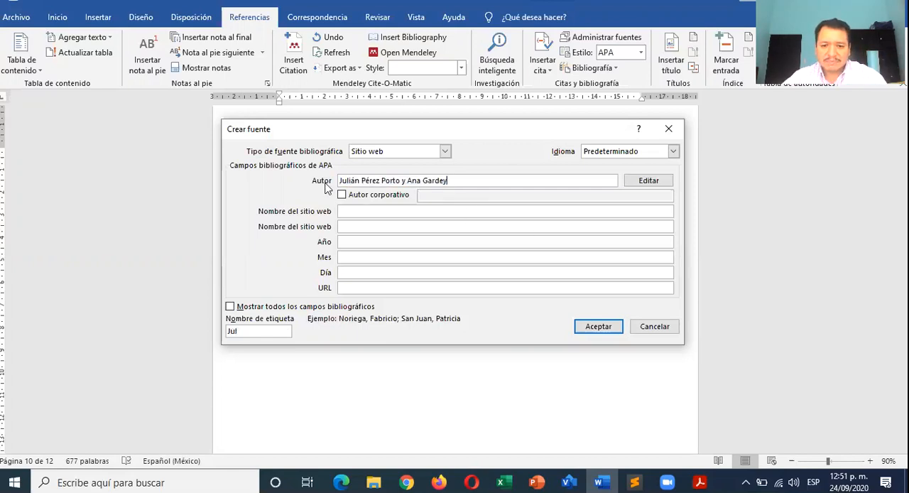
- Enter Definición.DE, as written in the web page's header, in the first Nombre del sitio web field of the new source
{"action": "key", "text": "alt+Tab"}
{"action": "key", "text": "alt+Tab"}
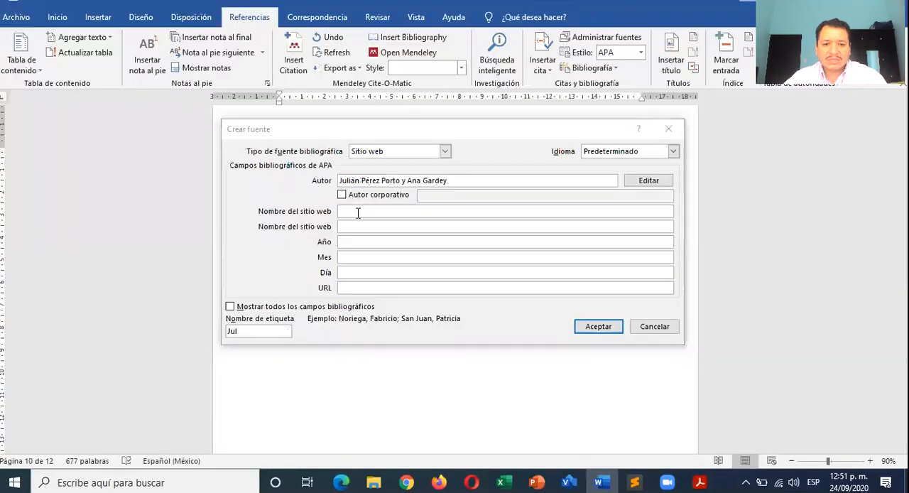
{"action": "key", "text": "alt+Tab"}
{"action": "scroll", "coordinate": [357, 218], "scroll_direction": "up", "scroll_amount": 20}
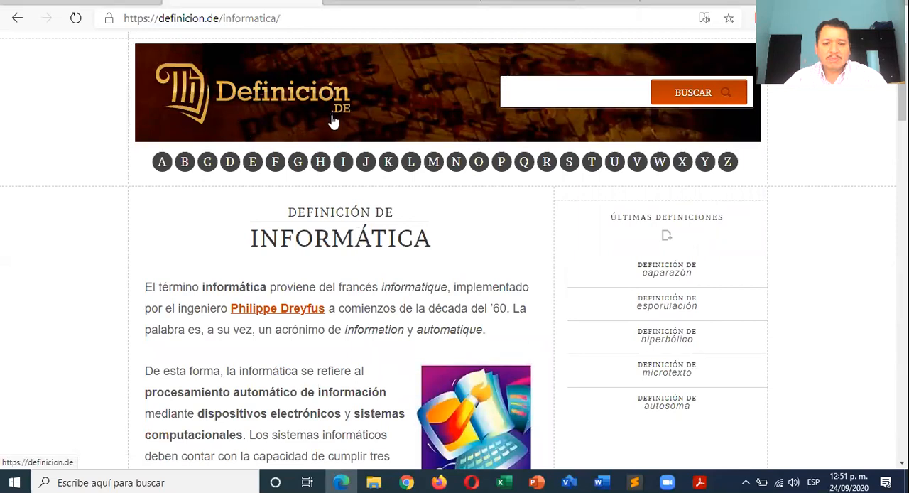
{"action": "key", "text": "alt+Tab"}
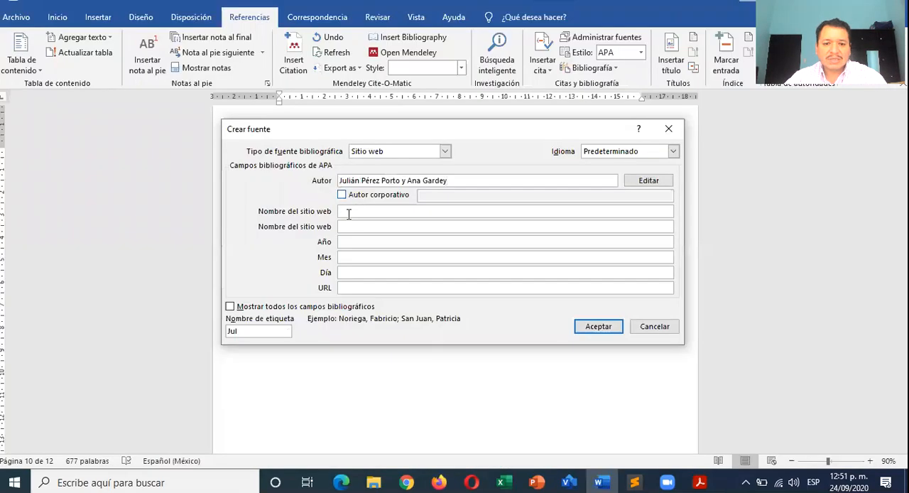
{"action": "left_click", "coordinate": [370, 210]}
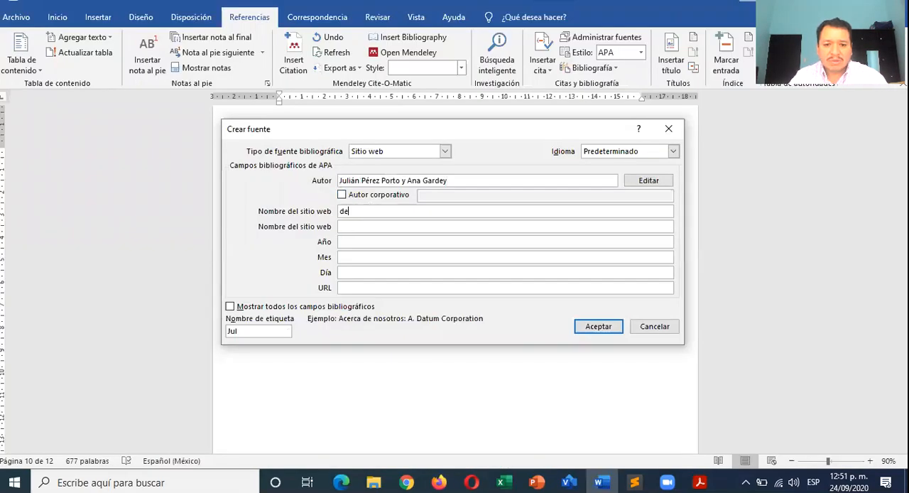
{"action": "type", "text": "de"}
{"action": "key", "text": "alt+Tab"}
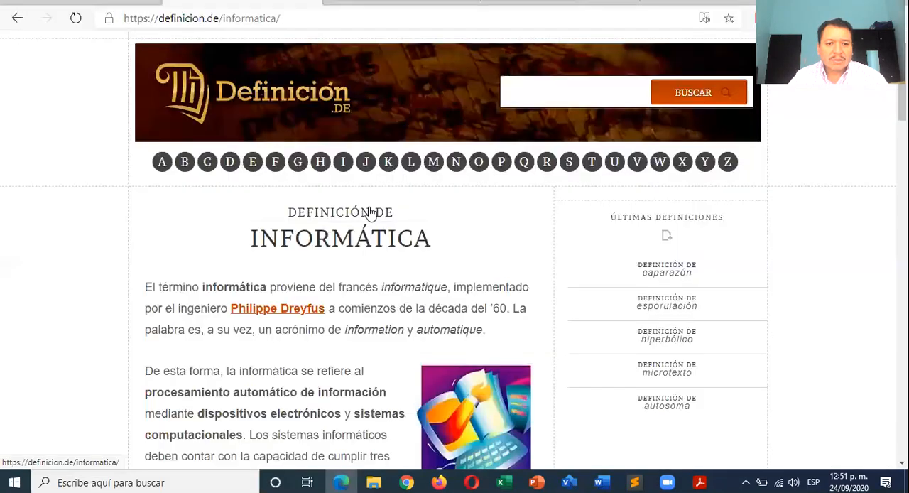
{"action": "key", "text": "alt+Tab"}
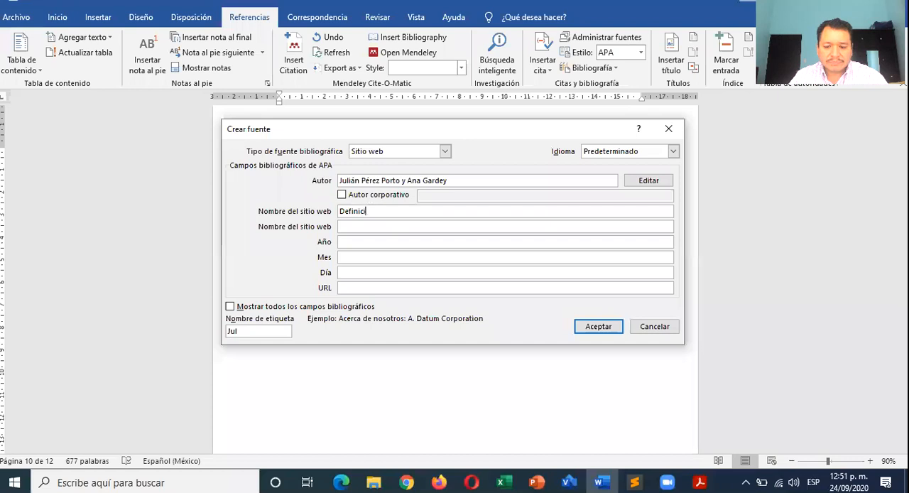
{"action": "type", "text": ".DE"}
{"action": "key", "text": "alt+Tab"}
- Look up the publication year in the page's REFERENCIAS section and set the source's Año to 2008
{"action": "key", "text": "alt+Tab"}
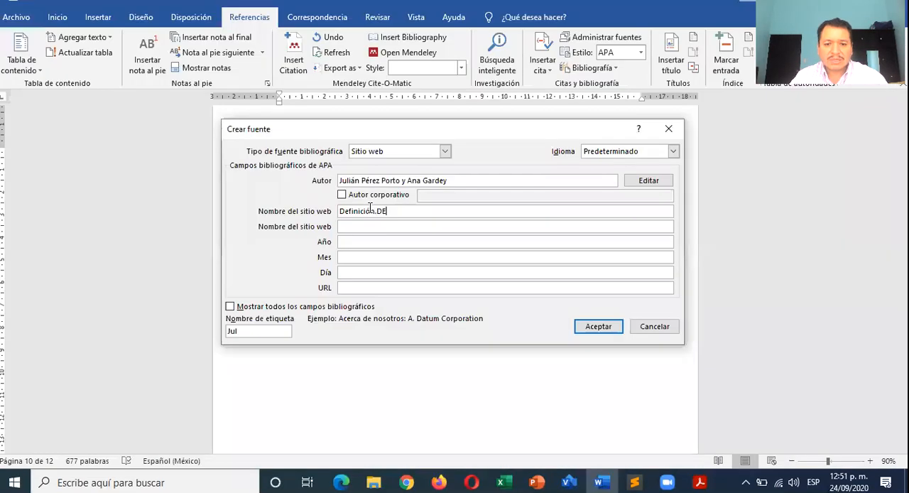
{"action": "left_click", "coordinate": [363, 241]}
{"action": "key", "text": "alt+Tab"}
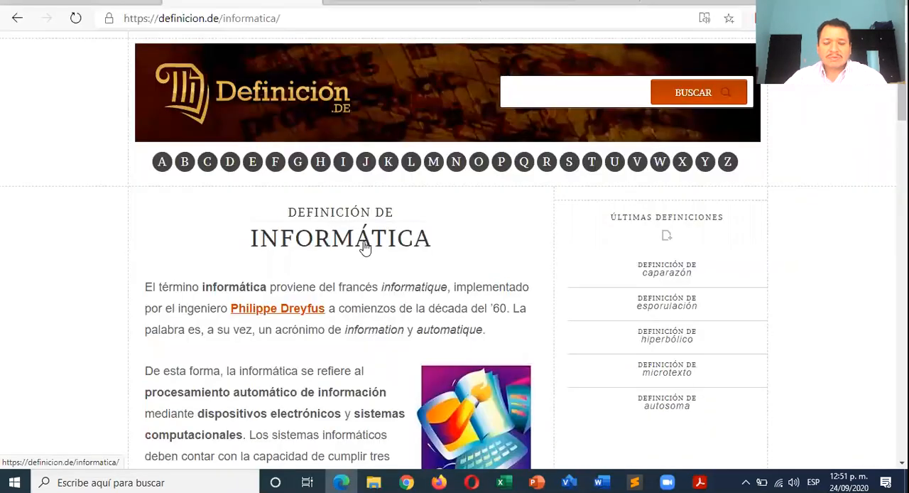
{"action": "key", "text": "alt+Tab"}
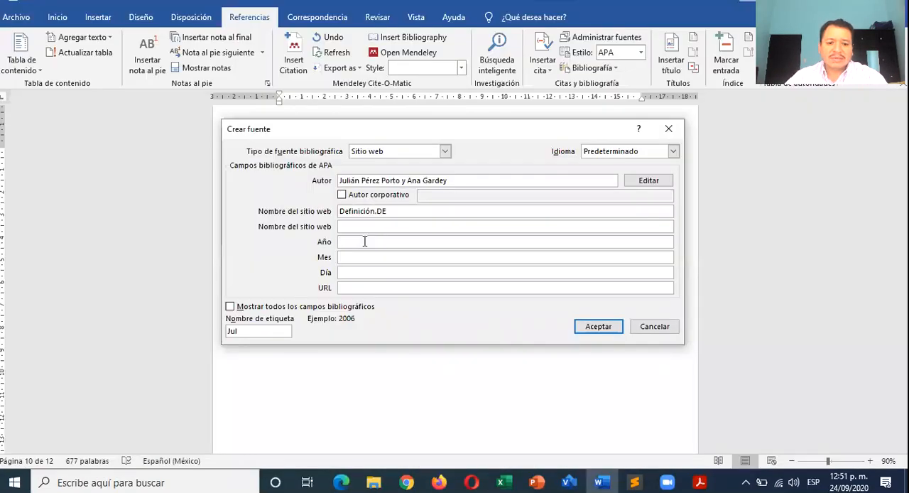
{"action": "key", "text": "alt+Tab"}
{"action": "key", "text": "alt+Tab"}
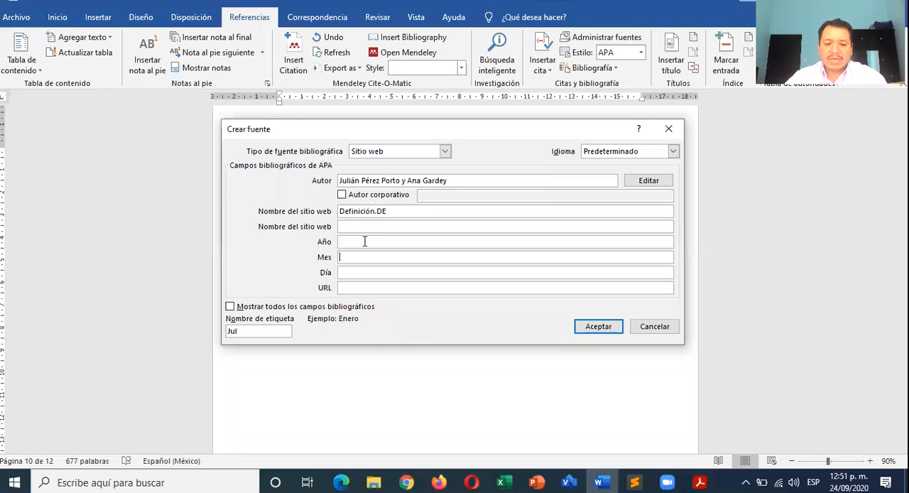
{"action": "key", "text": "alt+Tab"}
{"action": "scroll", "coordinate": [364, 281], "scroll_direction": "down", "scroll_amount": 12}
{"action": "scroll", "coordinate": [368, 286], "scroll_direction": "down", "scroll_amount": 15}
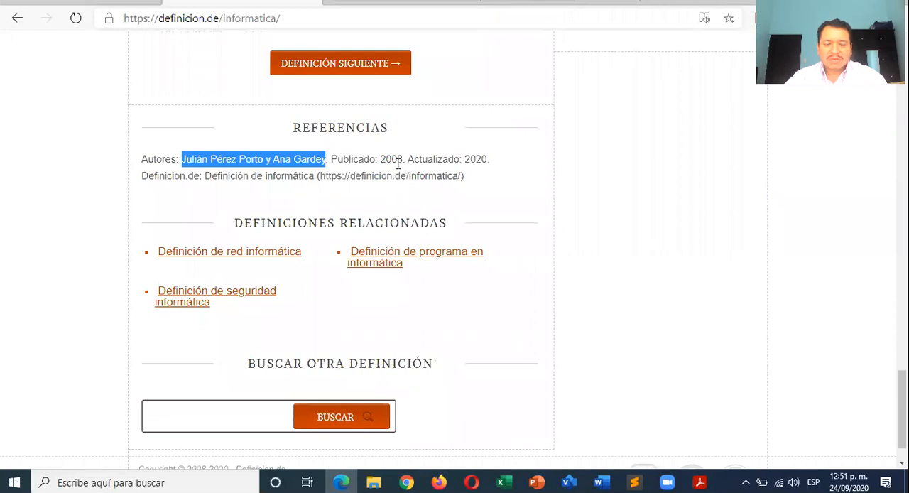
{"action": "key", "text": "alt+Tab"}
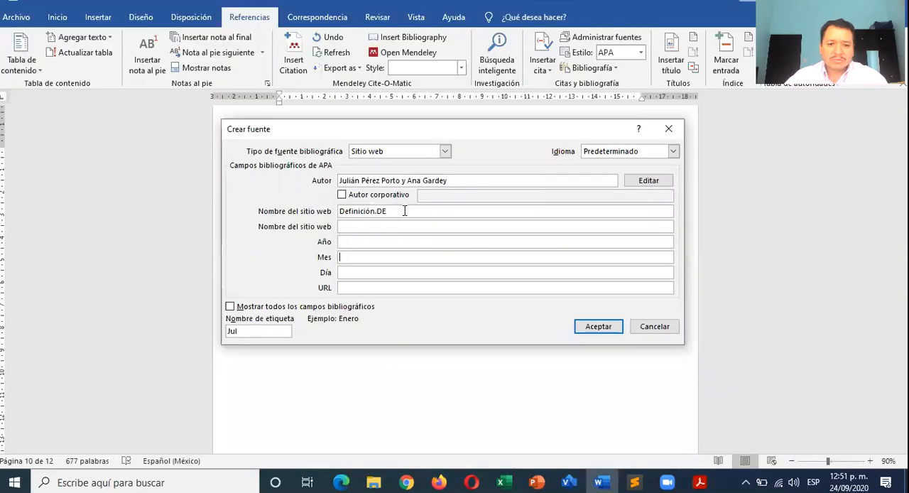
{"action": "left_click", "coordinate": [374, 242]}
{"action": "type", "text": "2008"}
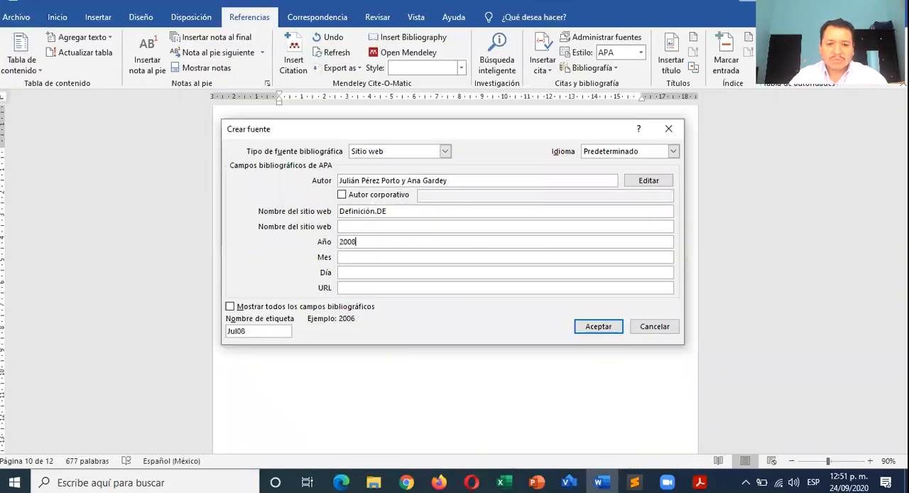
{"action": "key", "text": "alt+Tab"}
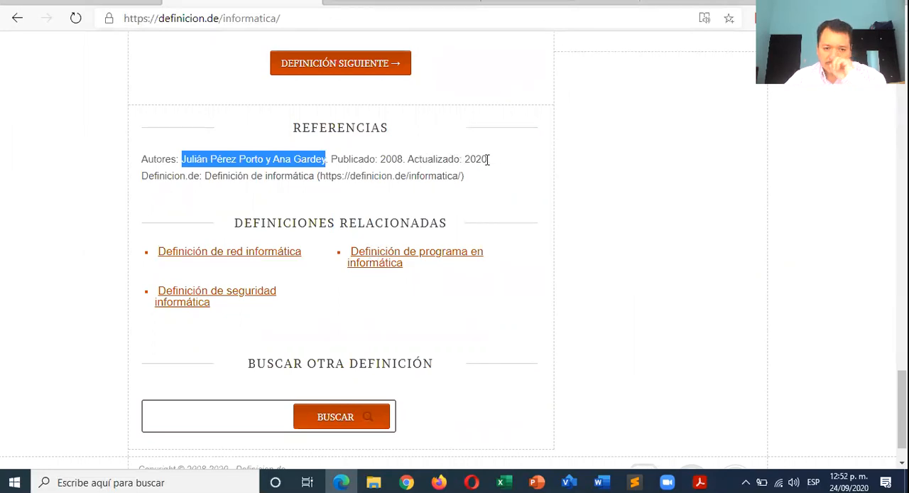
{"action": "key", "text": "alt+Tab"}
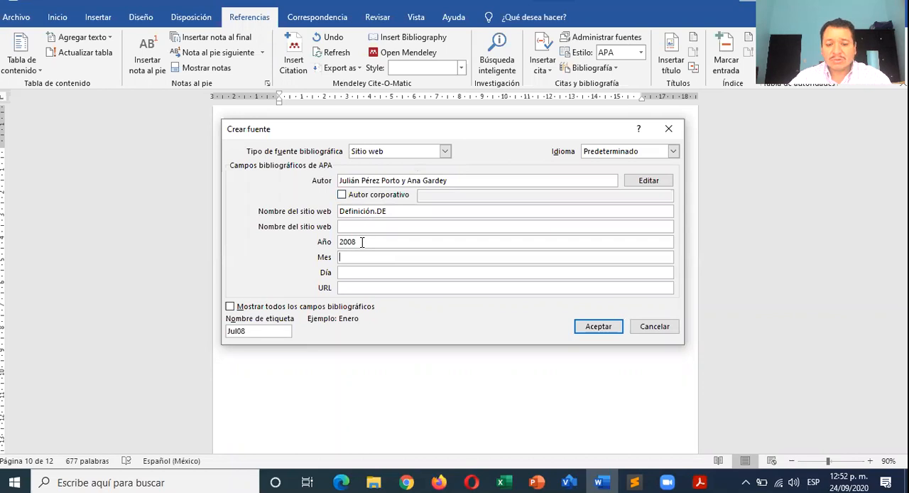
{"action": "key", "text": "alt+Tab"}
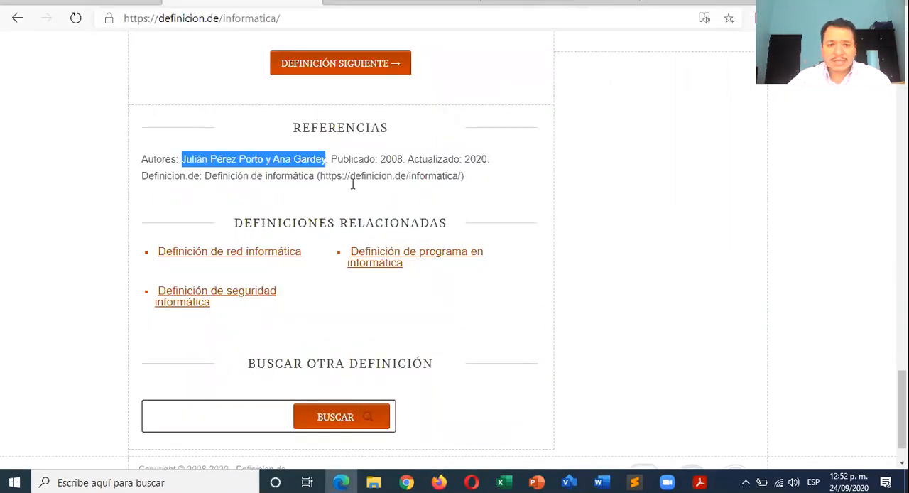
{"action": "key", "text": "alt+Tab"}
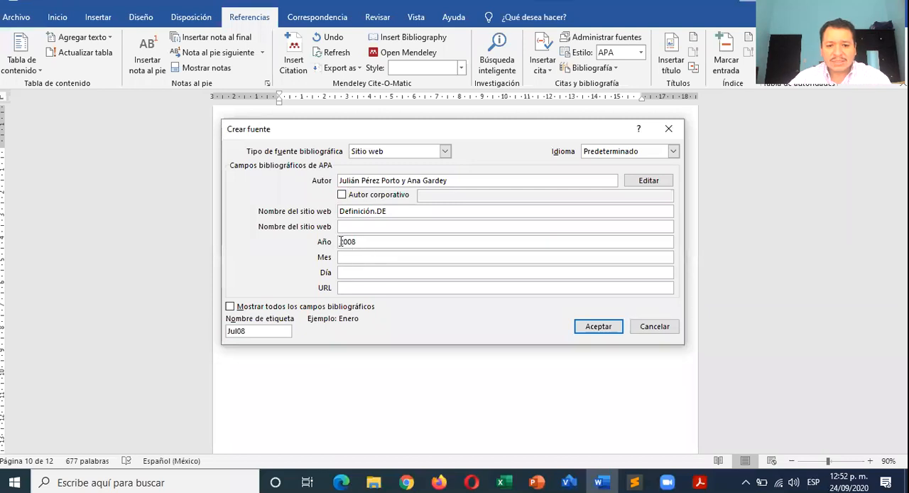
{"action": "left_click", "coordinate": [357, 288]}
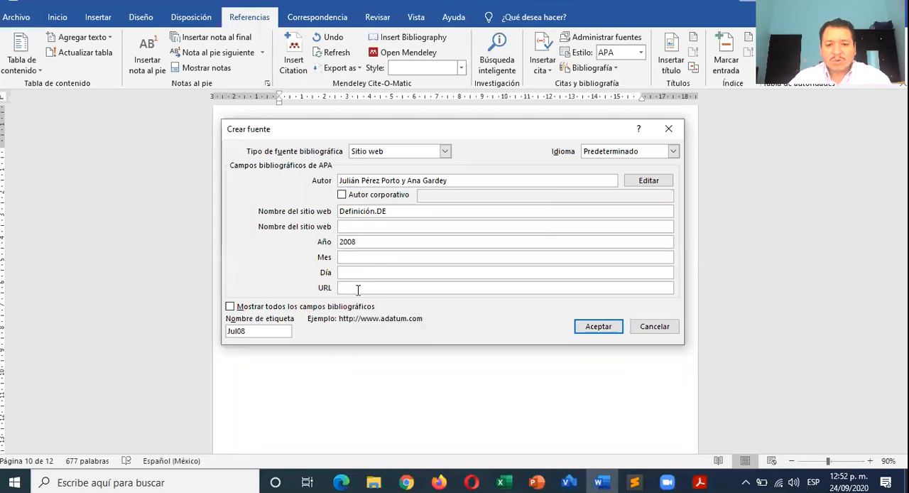
{"action": "key", "text": "alt+Tab"}
{"action": "scroll", "coordinate": [341, 246], "scroll_direction": "up", "scroll_amount": 8}
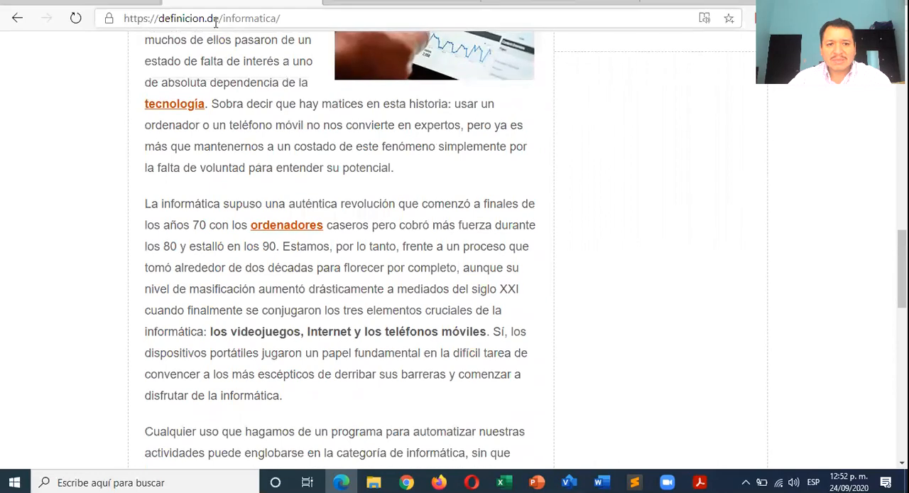
{"action": "left_click", "coordinate": [215, 23]}
{"action": "key", "text": "ctrl+c"}
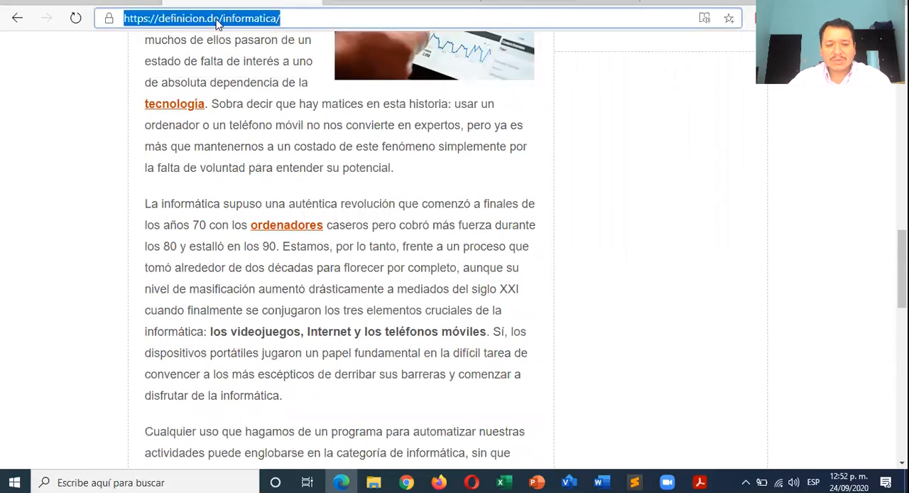
{"action": "key", "text": "alt+Tab"}
{"action": "key", "text": "ctrl+v"}
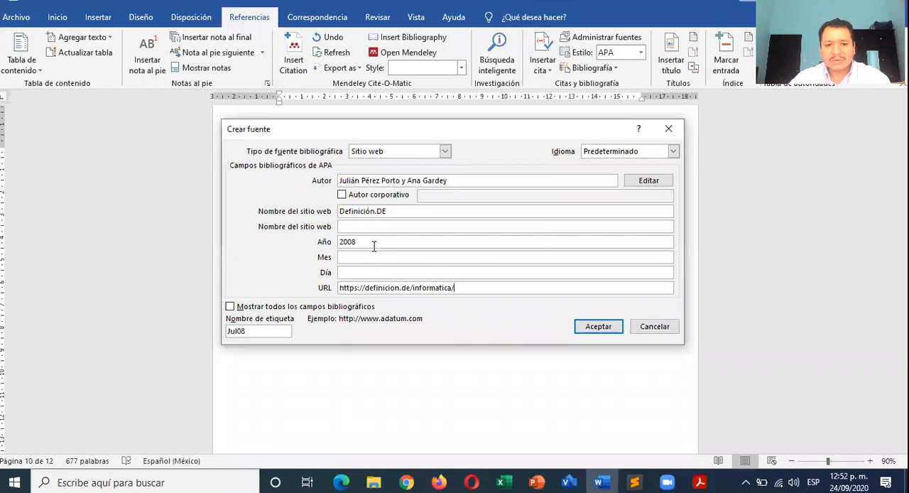
{"action": "left_click", "coordinate": [598, 327]}
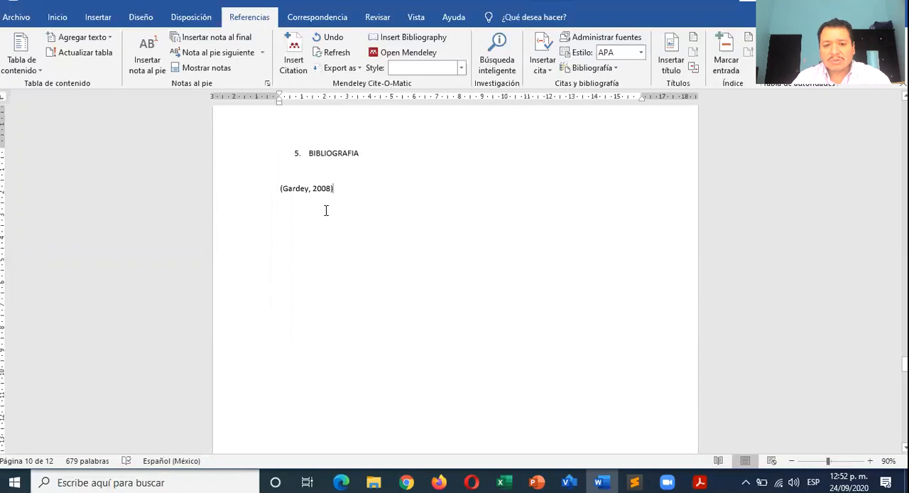
- Copy the page's paragraph starting "La informática supuso una auténtica revolución" and paste it as text only under ANALISIS DE RESULTADOS
{"action": "key", "text": "alt+Tab"}
{"action": "scroll", "coordinate": [208, 219], "scroll_direction": "down", "scroll_amount": 2}
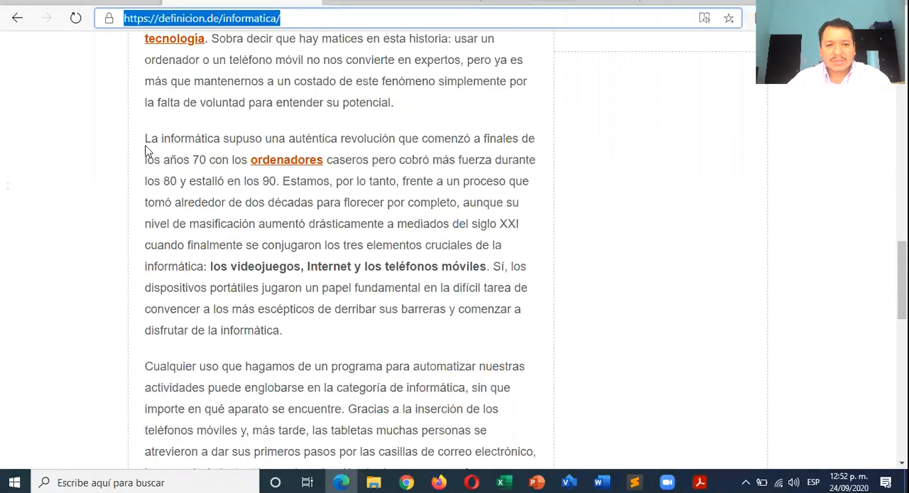
{"action": "left_click_drag", "start_coordinate": [146, 140], "coordinate": [294, 331]}
{"action": "key", "text": "alt+Tab"}
{"action": "scroll", "coordinate": [286, 316], "scroll_direction": "up", "scroll_amount": 12}
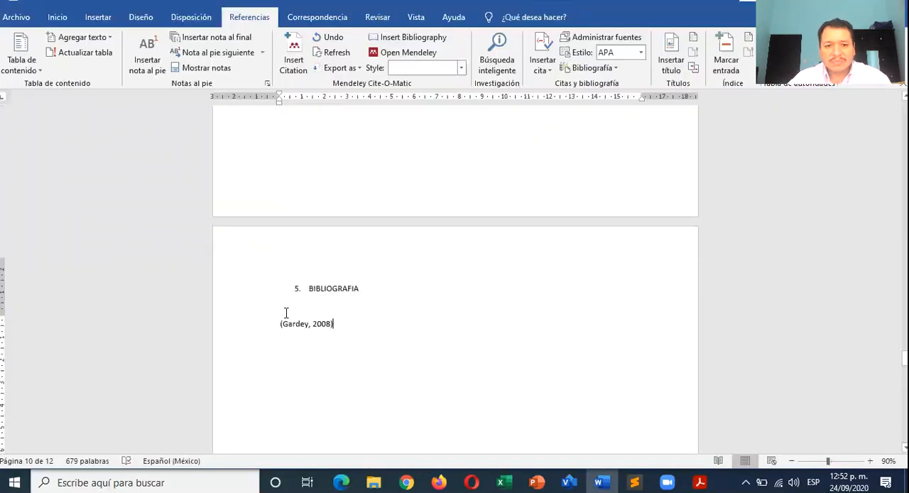
{"action": "scroll", "coordinate": [284, 312], "scroll_direction": "up", "scroll_amount": 10}
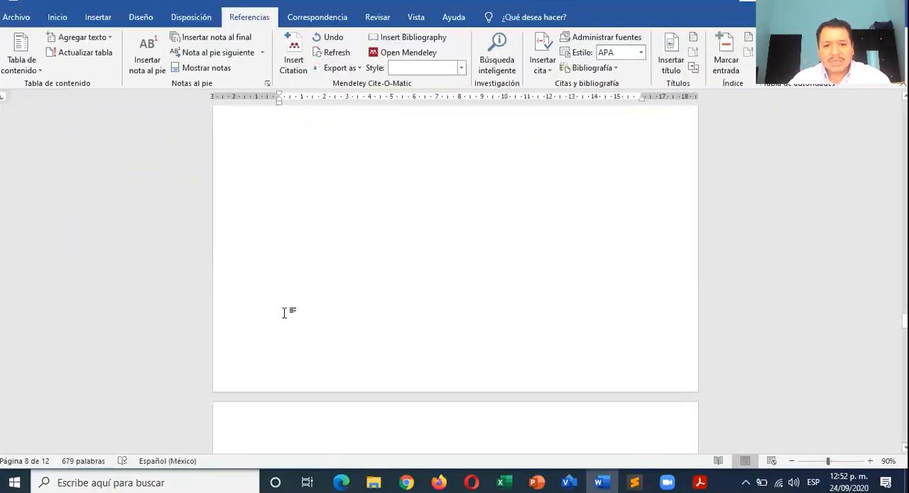
{"action": "scroll", "coordinate": [284, 313], "scroll_direction": "down", "scroll_amount": 2}
{"action": "left_click", "coordinate": [307, 231]}
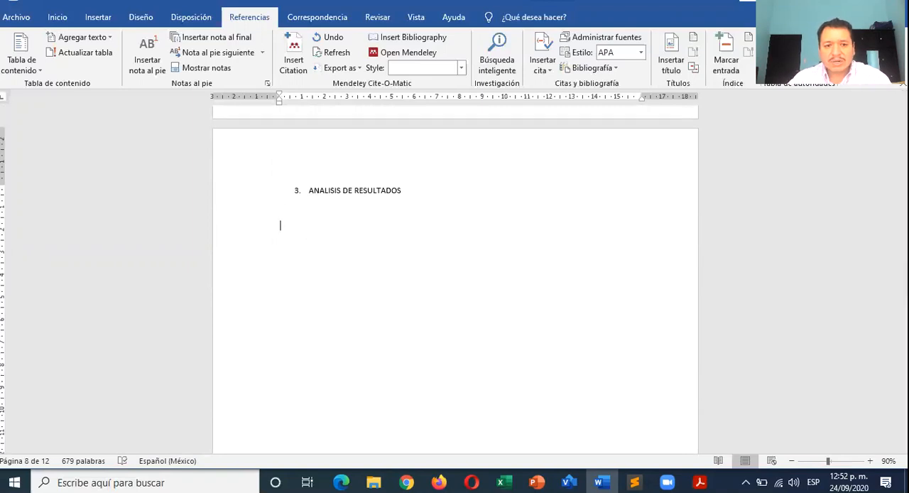
{"action": "right_click", "coordinate": [308, 232]}
{"action": "left_click", "coordinate": [376, 290]}
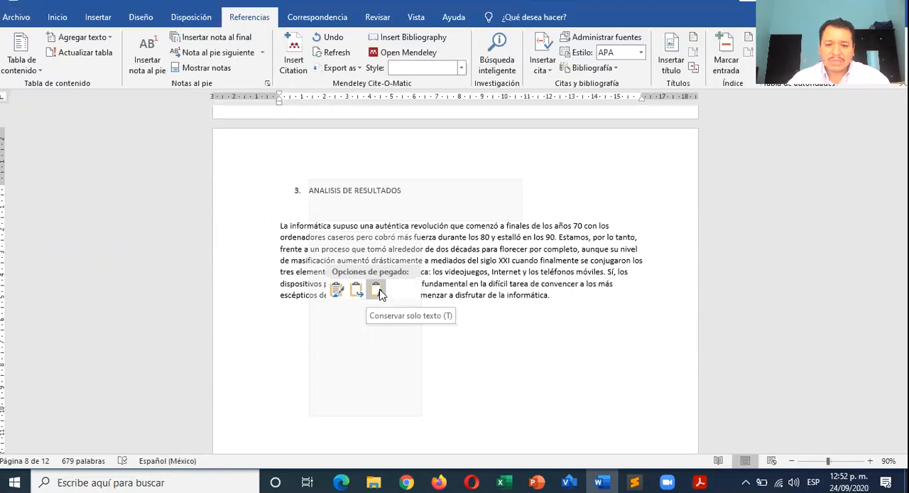
- Format the pasted paragraph in Arial, size 12, with justified alignment
{"action": "left_click_drag", "start_coordinate": [551, 297], "coordinate": [267, 223]}
{"action": "left_click", "coordinate": [57, 17]}
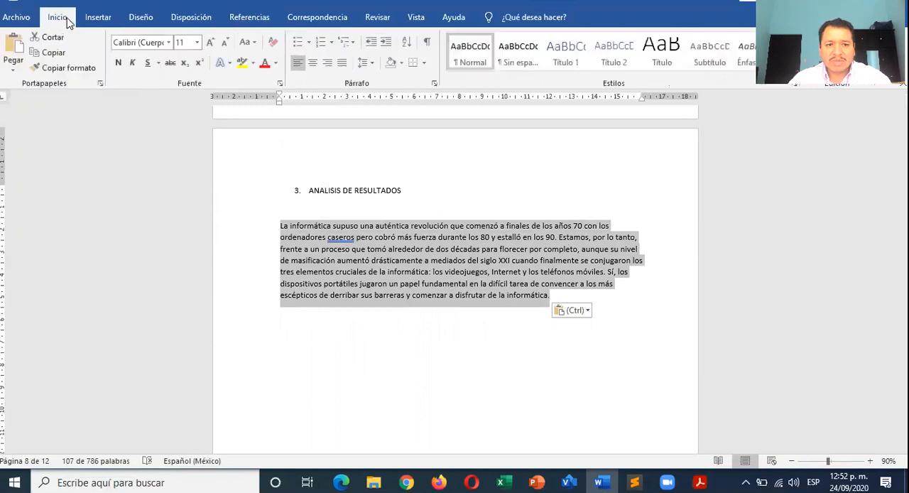
{"action": "left_click", "coordinate": [209, 43]}
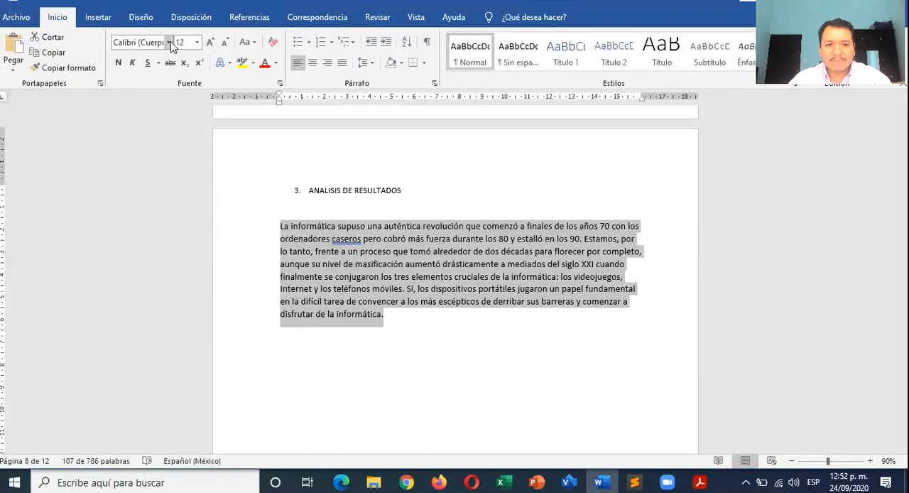
{"action": "left_click", "coordinate": [169, 42]}
{"action": "left_click", "coordinate": [145, 121]}
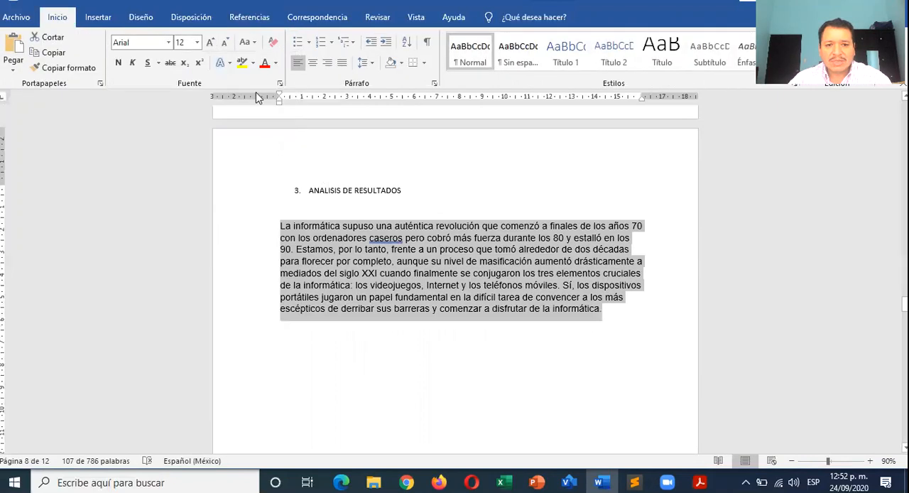
{"action": "left_click", "coordinate": [341, 63]}
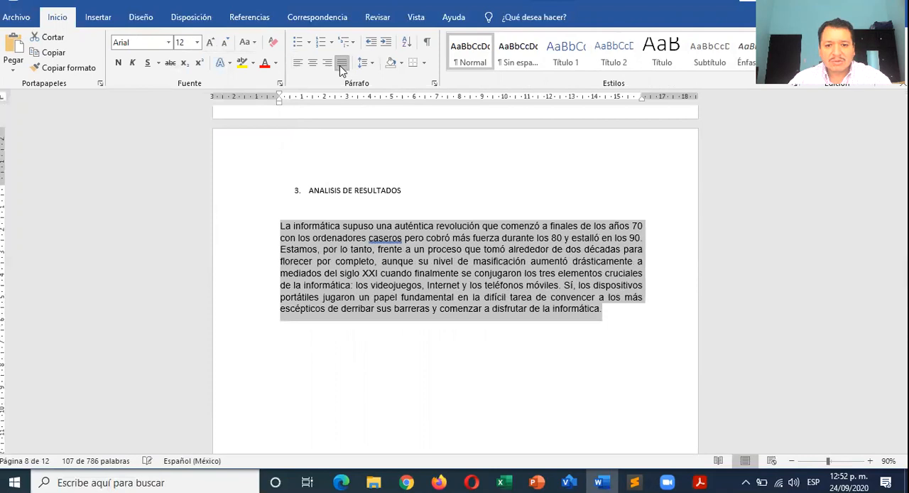
- Set the pasted paragraph's spacing after to 0 pt and its line spacing to 1.5 lines
{"action": "left_click", "coordinate": [434, 83]}
{"action": "left_click", "coordinate": [383, 252]}
{"action": "left_click", "coordinate": [384, 252]}
{"action": "left_click", "coordinate": [384, 257]}
{"action": "left_click", "coordinate": [383, 256]}
{"action": "left_click", "coordinate": [578, 253]}
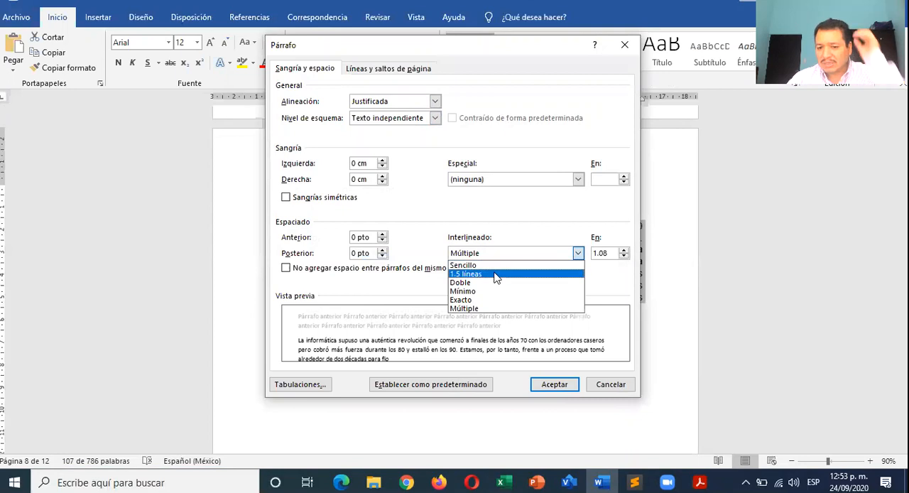
{"action": "left_click", "coordinate": [496, 274]}
{"action": "left_click", "coordinate": [568, 388]}
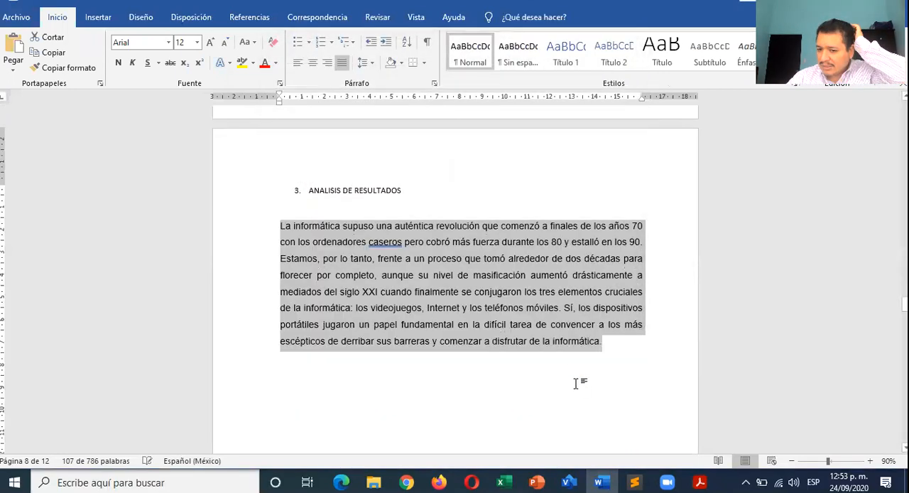
{"action": "left_click", "coordinate": [613, 345]}
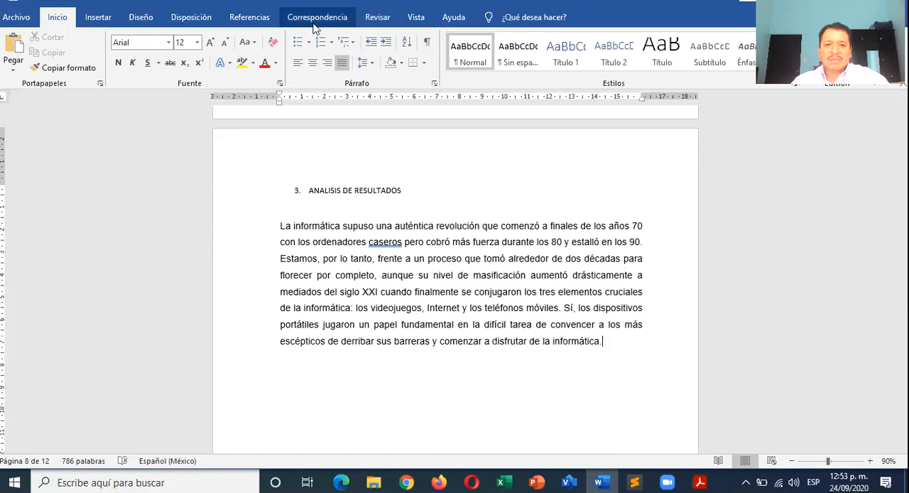
{"action": "left_click", "coordinate": [338, 22]}
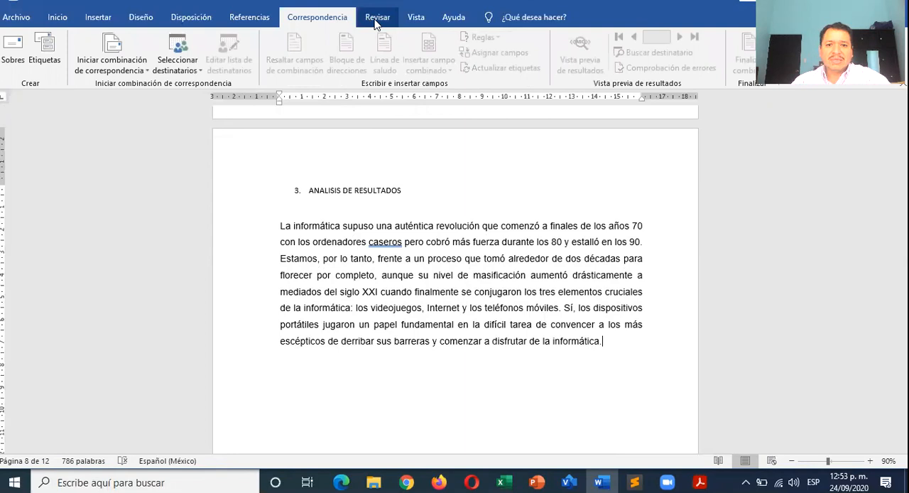
- Insert the citation of the existing Definición.DE (2008) source at the end of the paragraph under ANALISIS DE RESULTADOS
{"action": "left_click", "coordinate": [264, 20]}
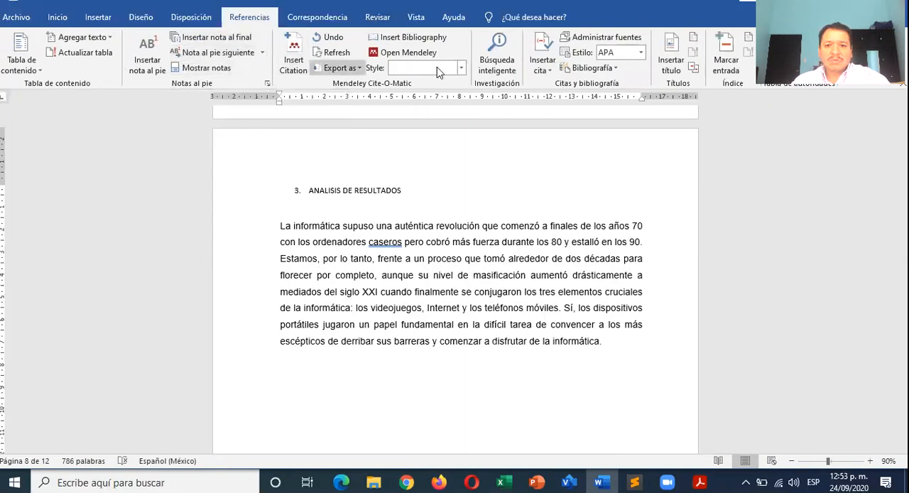
{"action": "left_click", "coordinate": [544, 64]}
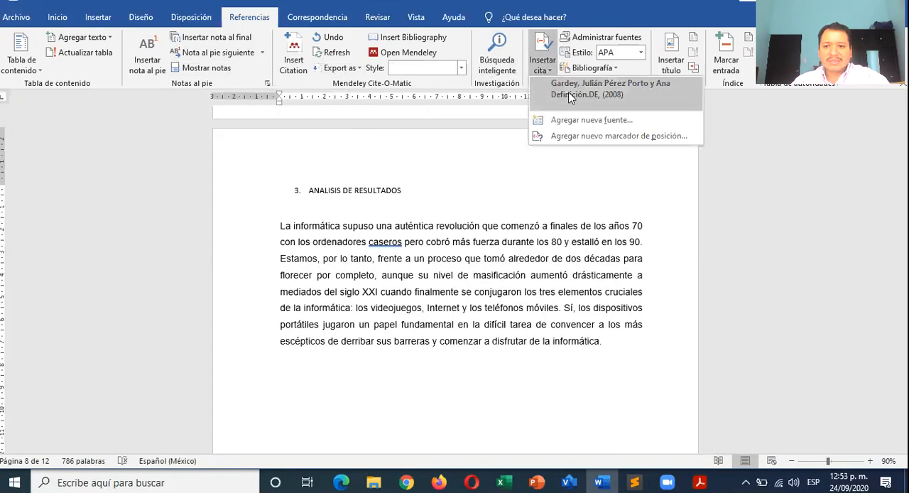
{"action": "left_click", "coordinate": [602, 94]}
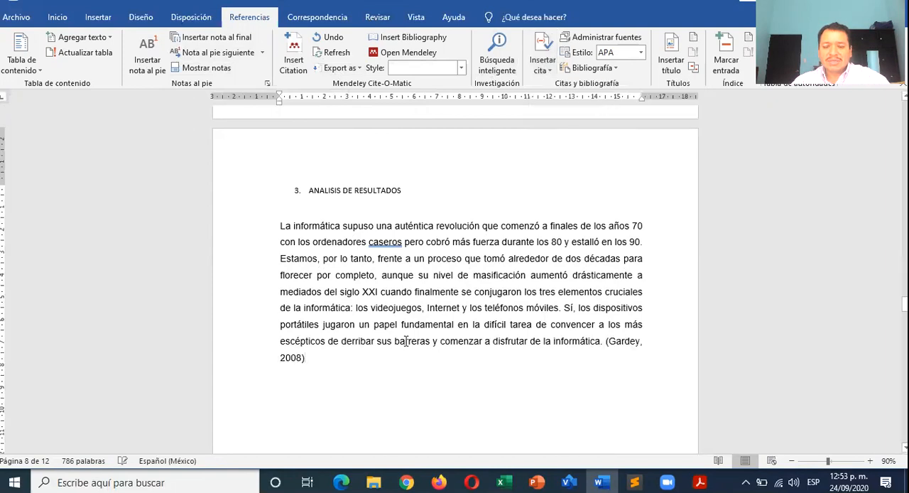
- Clear the existing line under the BIBLIOGRAFIA heading and insert the built-in "Bibliografía" reference list there
{"action": "scroll", "coordinate": [317, 359], "scroll_direction": "down", "scroll_amount": 1}
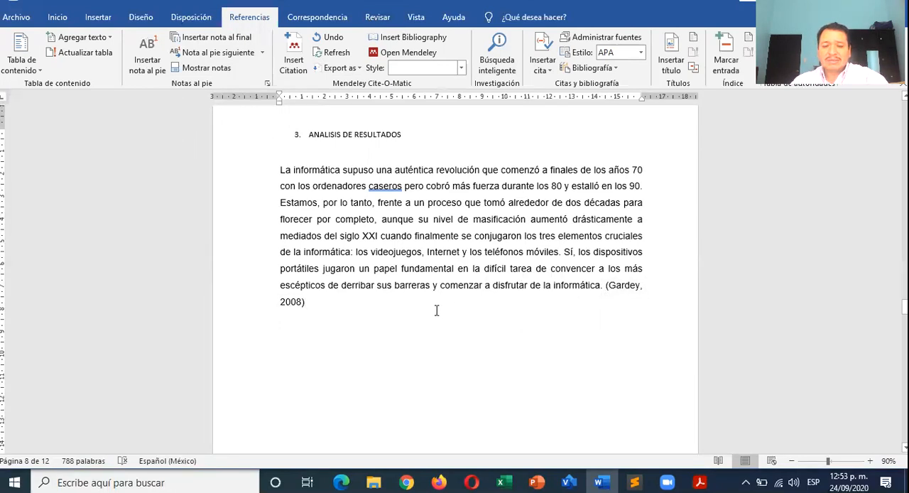
{"action": "scroll", "coordinate": [366, 291], "scroll_direction": "down", "scroll_amount": 15}
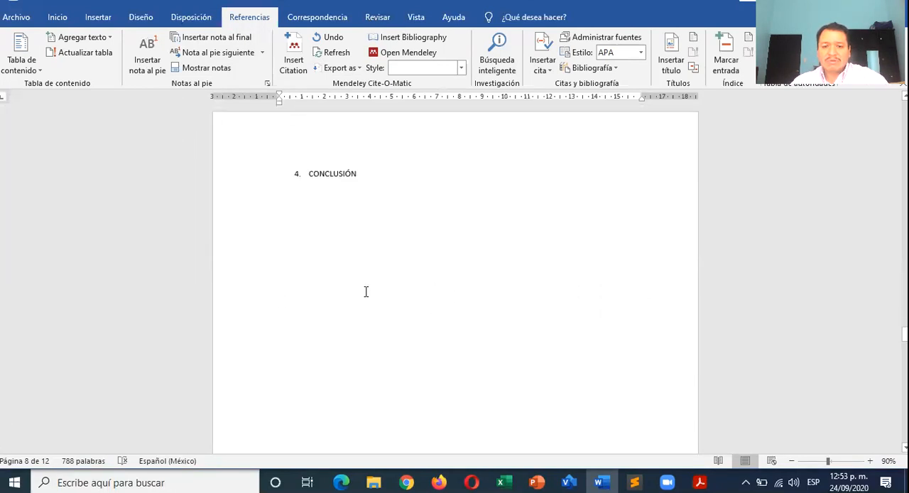
{"action": "scroll", "coordinate": [366, 291], "scroll_direction": "up", "scroll_amount": 1}
{"action": "left_click_drag", "start_coordinate": [352, 219], "coordinate": [268, 219]}
{"action": "key", "text": "Delete"}
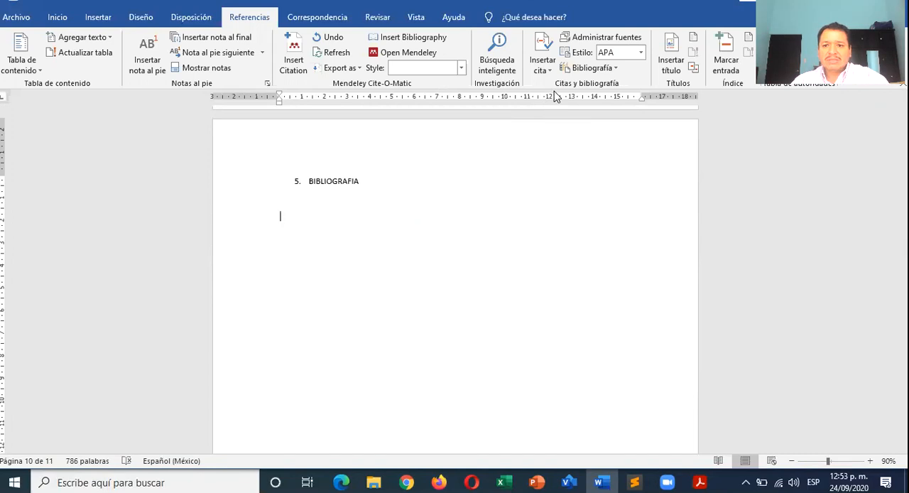
{"action": "left_click", "coordinate": [608, 75]}
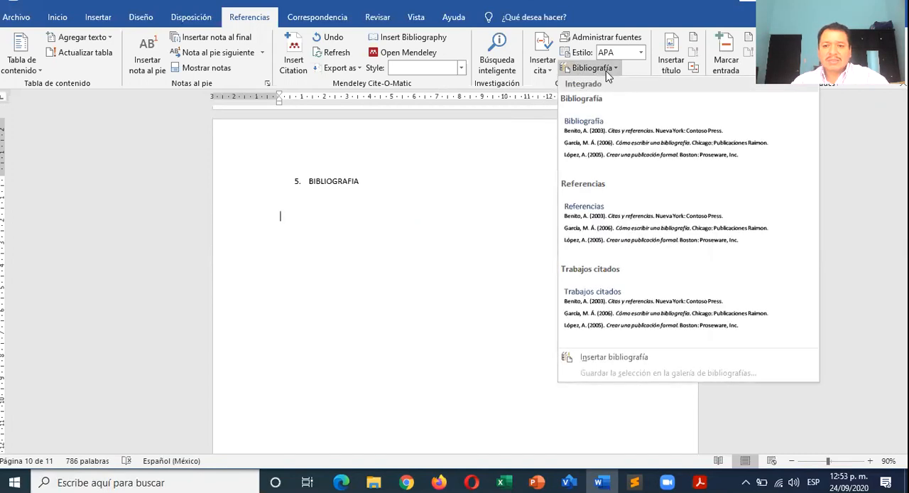
{"action": "left_click", "coordinate": [603, 145]}
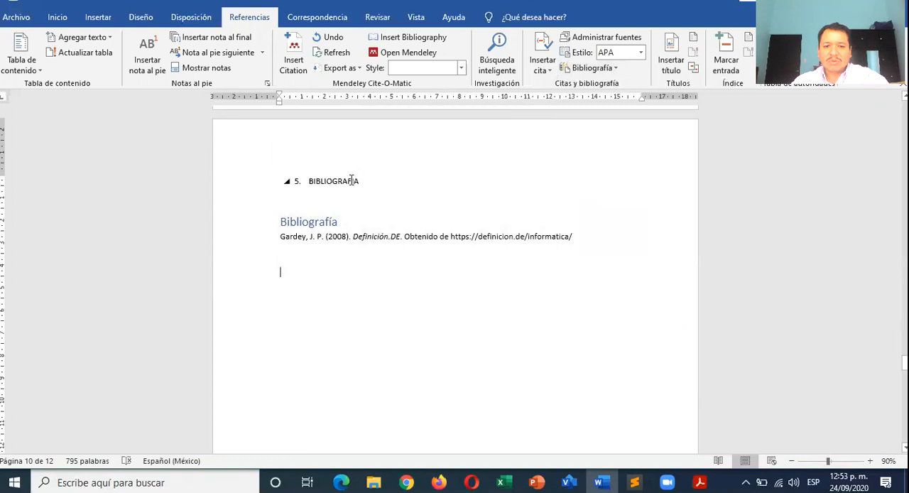
- Start a new paragraph after the cited paragraph under ANALISIS DE RESULTADOS, leaving one blank line between them
{"action": "left_click", "coordinate": [353, 290]}
{"action": "scroll", "coordinate": [388, 294], "scroll_direction": "up", "scroll_amount": 5}
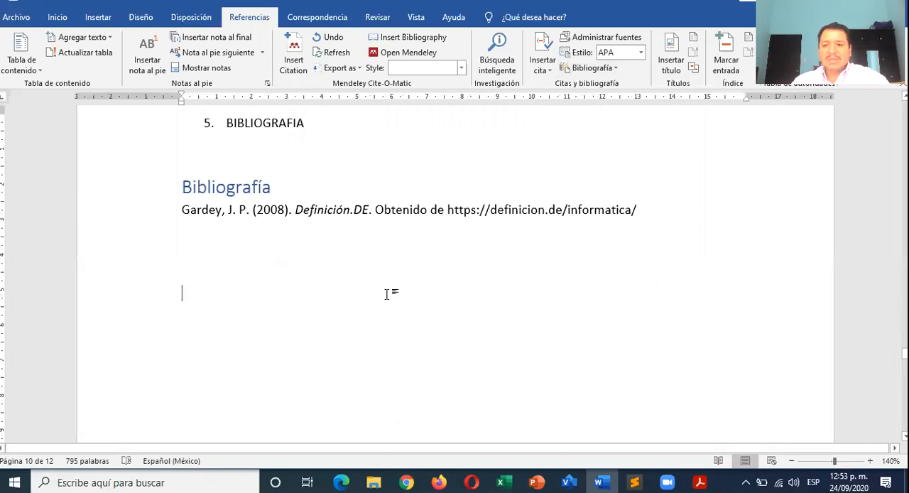
{"action": "scroll", "coordinate": [387, 294], "scroll_direction": "up", "scroll_amount": 12}
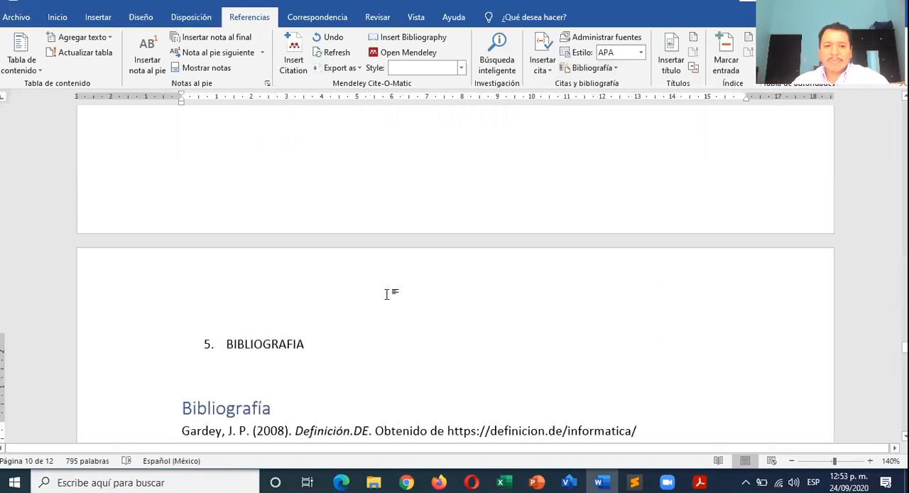
{"action": "scroll", "coordinate": [388, 294], "scroll_direction": "up", "scroll_amount": 10}
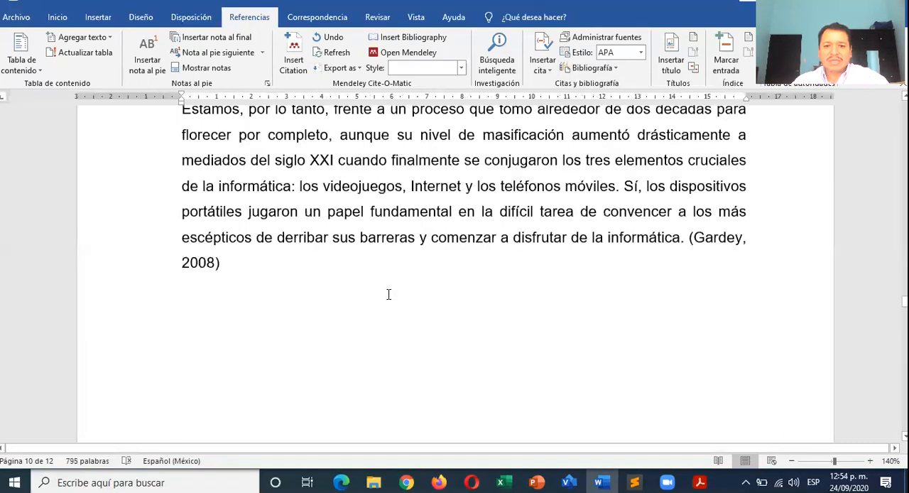
{"action": "scroll", "coordinate": [274, 349], "scroll_direction": "down", "scroll_amount": 3}
{"action": "left_click", "coordinate": [274, 348]}
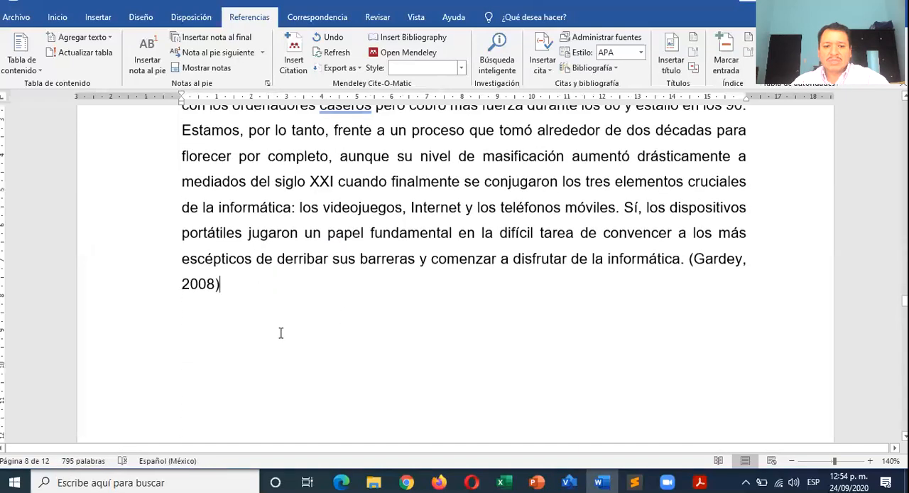
{"action": "key", "text": "Return"}
{"action": "key", "text": "Return"}
- Switch to the browser, return to the Google results for "informatica" and open "La Informática - Etsii - Universidad de Sevilla"
{"action": "key", "text": "alt+Tab"}
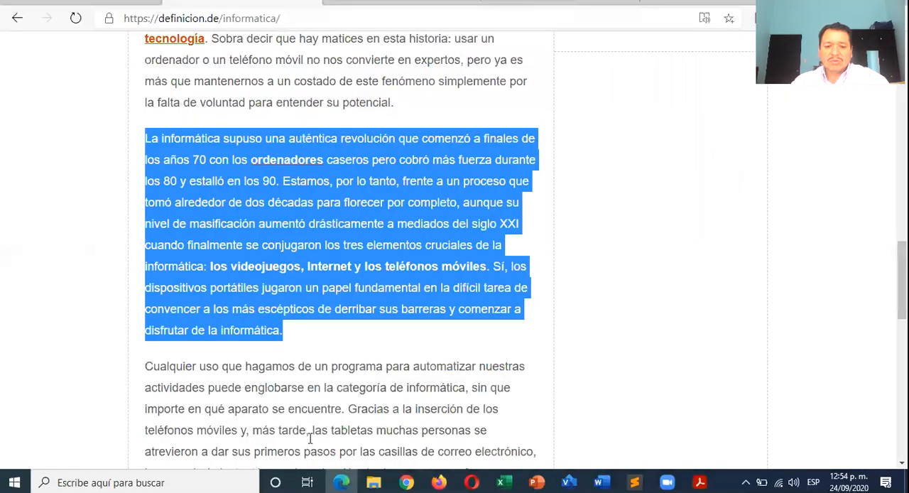
{"action": "left_click", "coordinate": [16, 24]}
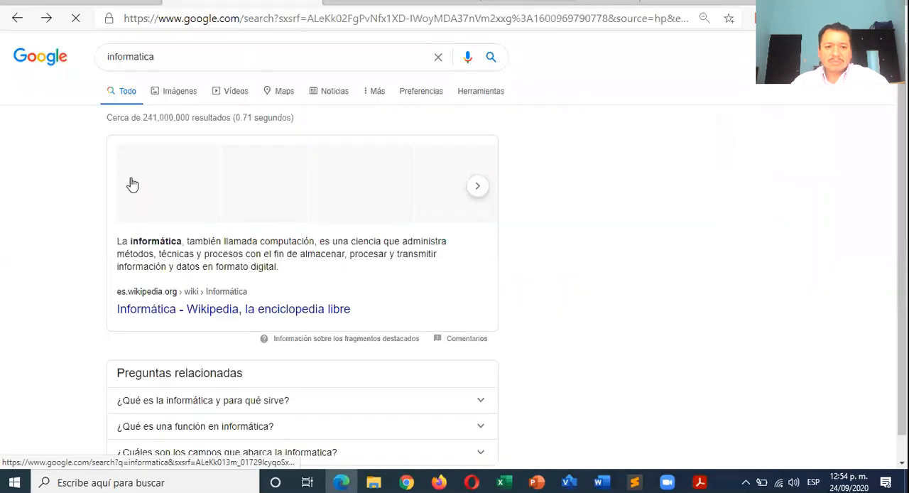
{"action": "scroll", "coordinate": [134, 187], "scroll_direction": "down", "scroll_amount": 1}
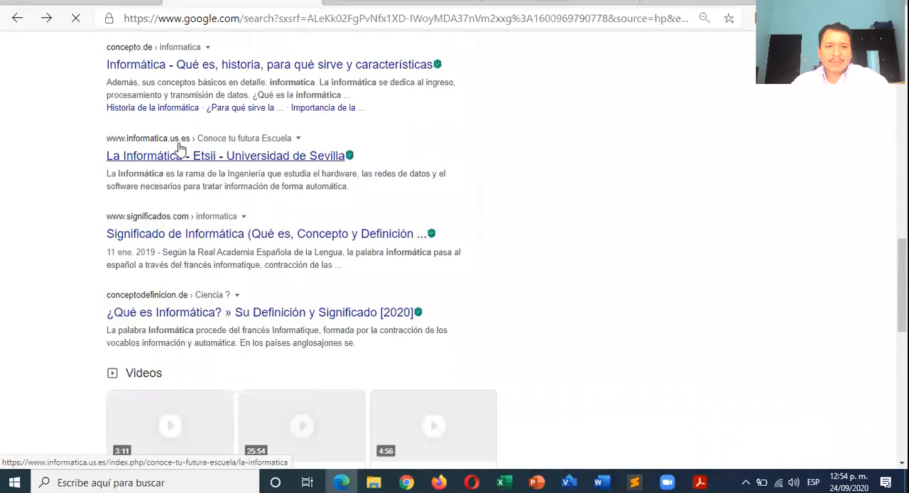
{"action": "left_click", "coordinate": [151, 157]}
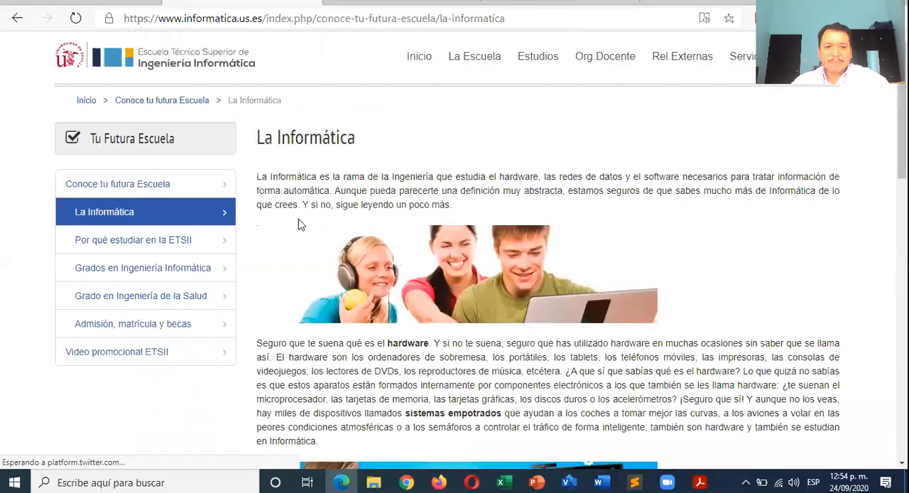
{"action": "scroll", "coordinate": [298, 225], "scroll_direction": "down", "scroll_amount": 5}
{"action": "scroll", "coordinate": [299, 225], "scroll_direction": "down", "scroll_amount": 10}
{"action": "scroll", "coordinate": [299, 225], "scroll_direction": "up", "scroll_amount": 8}
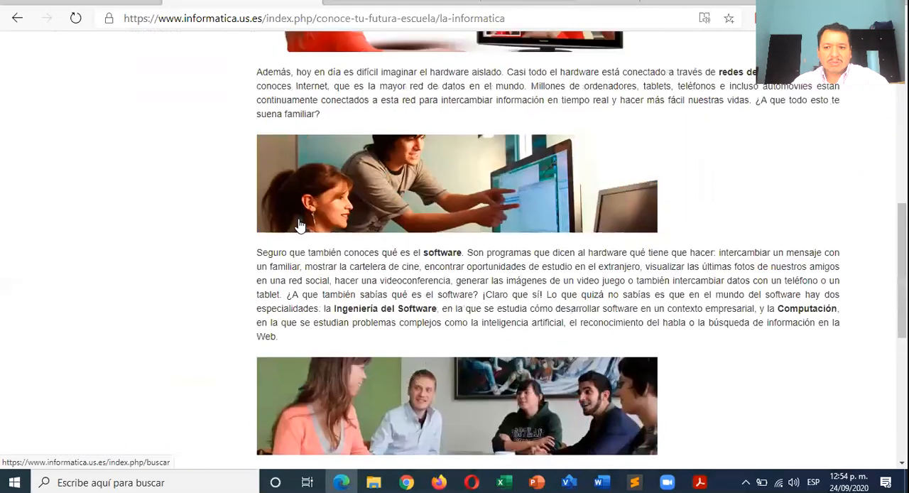
{"action": "scroll", "coordinate": [298, 224], "scroll_direction": "up", "scroll_amount": 8}
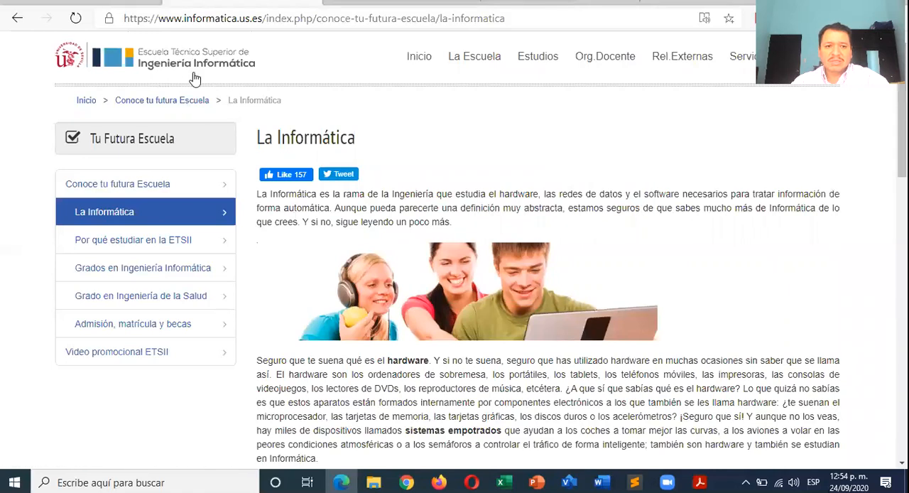
- Copy the page's paragraph starting "Seguro que te suena qué es el hardware" and paste it as text only below the cited paragraph in Word
{"action": "key", "text": "alt+Tab"}
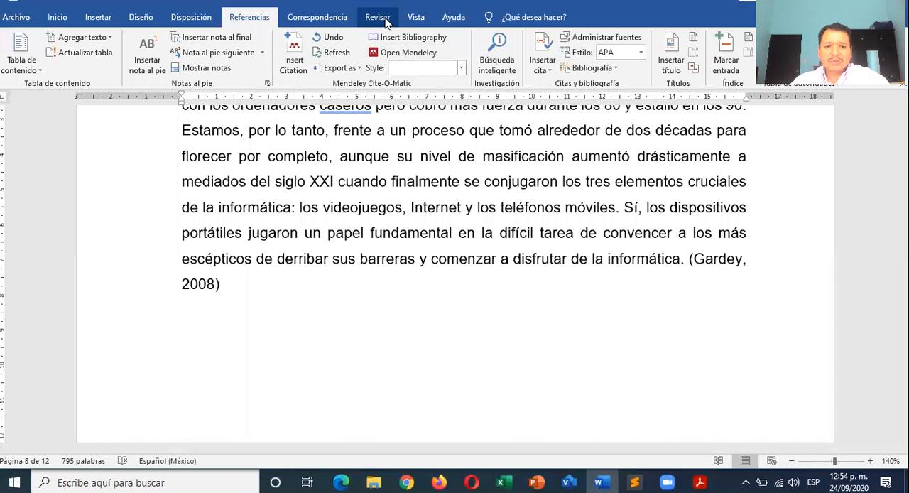
{"action": "key", "text": "alt+Tab"}
{"action": "scroll", "coordinate": [292, 295], "scroll_direction": "down", "scroll_amount": 5}
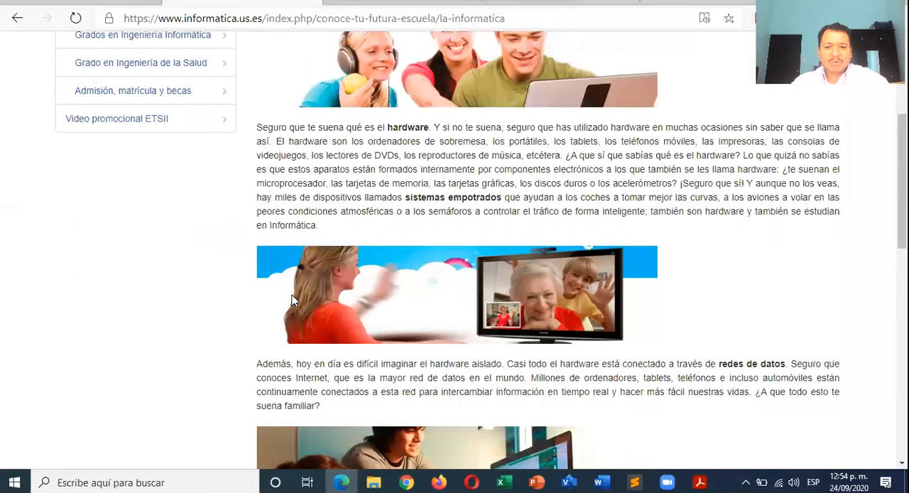
{"action": "scroll", "coordinate": [292, 295], "scroll_direction": "up", "scroll_amount": 1}
{"action": "left_click_drag", "start_coordinate": [256, 165], "coordinate": [327, 264]}
{"action": "key", "text": "alt+Tab"}
{"action": "scroll", "coordinate": [310, 266], "scroll_direction": "down", "scroll_amount": 3}
{"action": "right_click", "coordinate": [230, 247]}
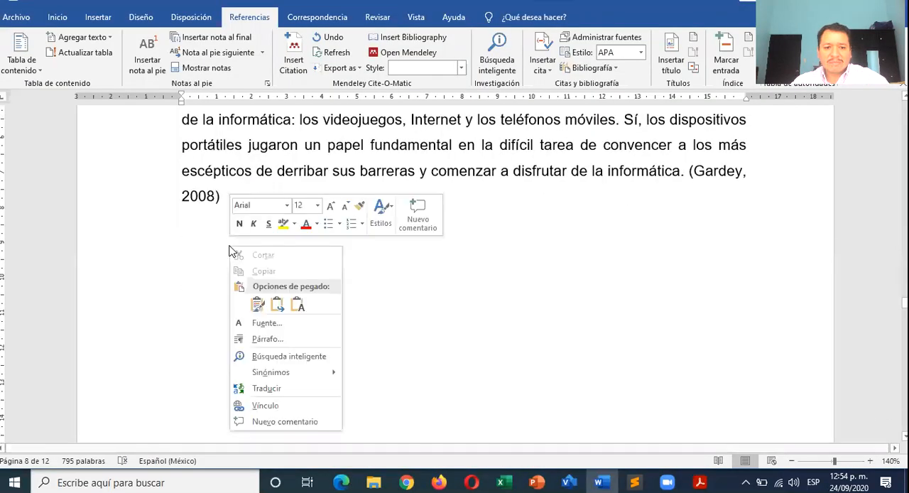
{"action": "left_click", "coordinate": [298, 309]}
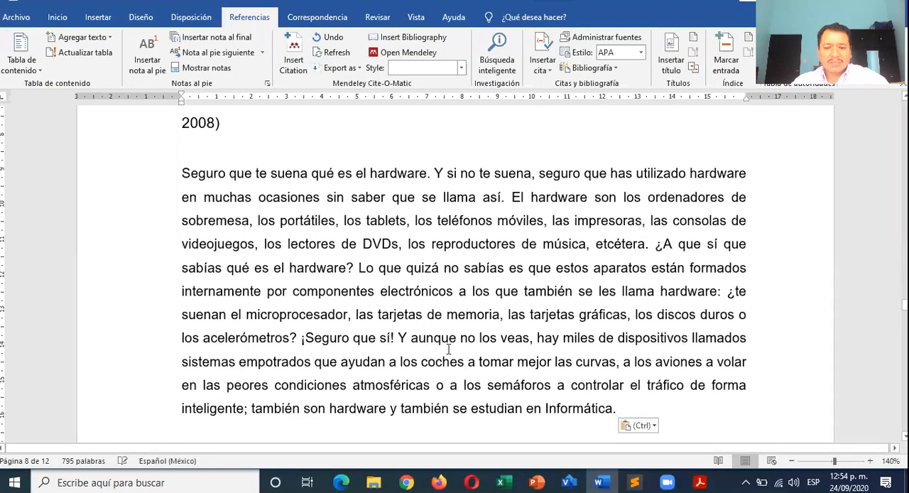
- Set the pasted hardware paragraph to font size 12 and accept justified alignment, 0 pt spacing and 1.5 line spacing
{"action": "left_click_drag", "start_coordinate": [617, 408], "coordinate": [180, 173]}
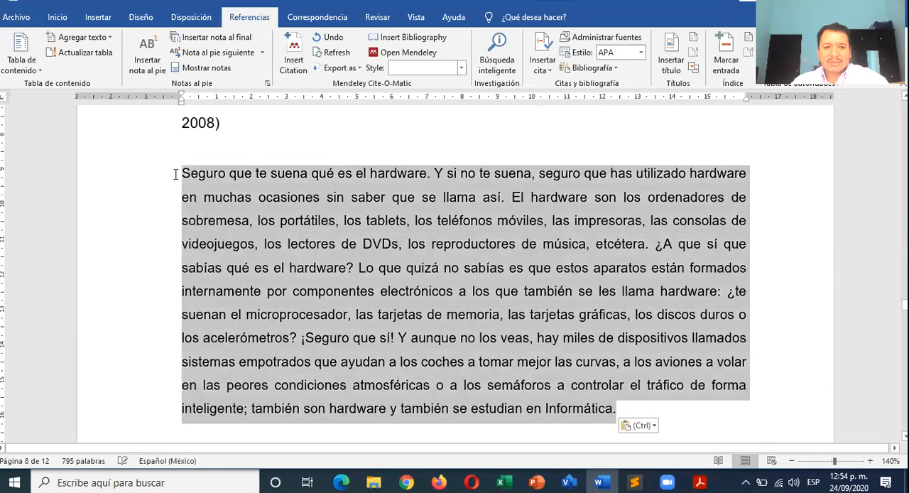
{"action": "left_click", "coordinate": [57, 17]}
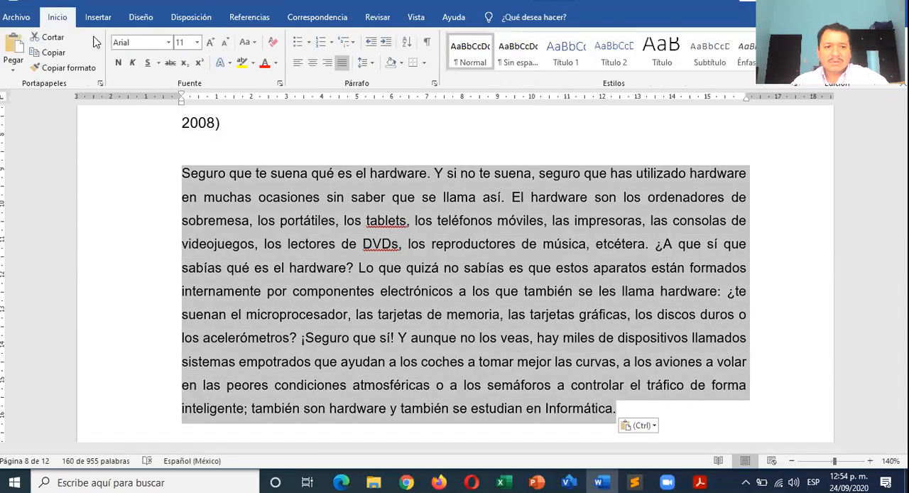
{"action": "left_click", "coordinate": [211, 43]}
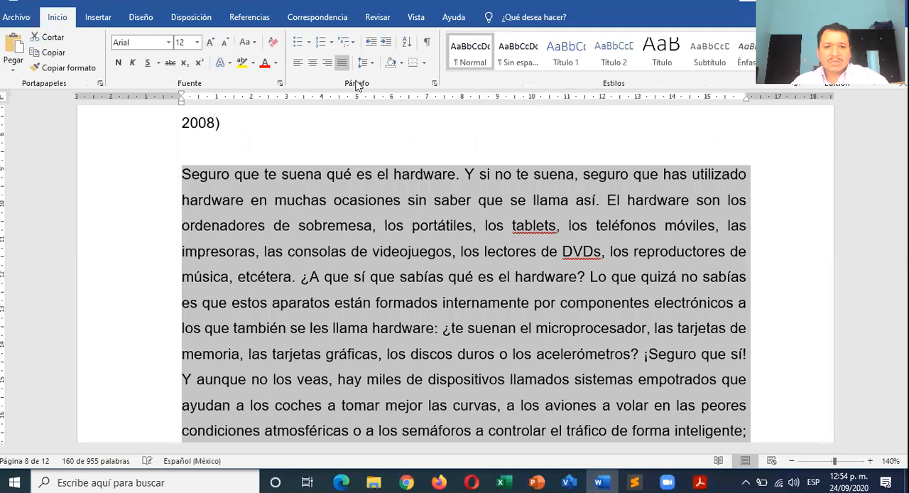
{"action": "left_click", "coordinate": [433, 85]}
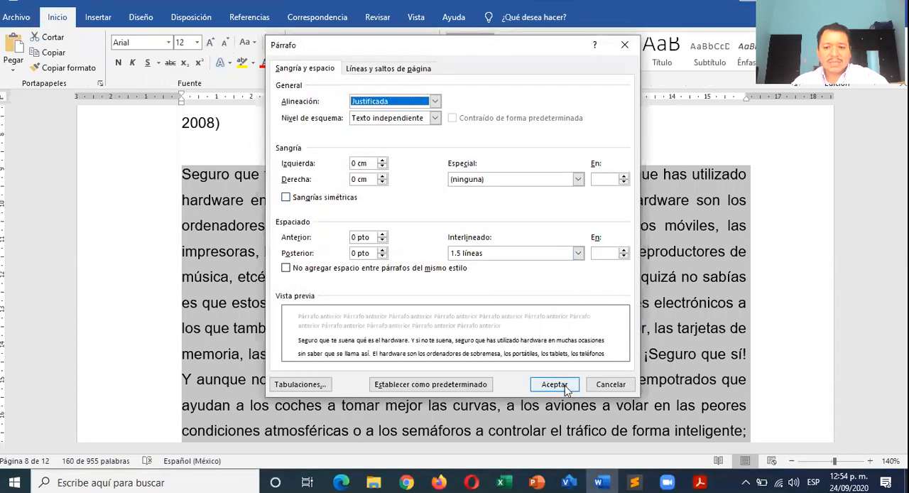
{"action": "left_click", "coordinate": [554, 385]}
{"action": "scroll", "coordinate": [456, 317], "scroll_direction": "down", "scroll_amount": 3}
- Start a new citation source of type Sitio web at the end of the hardware paragraph, ready for its author
{"action": "left_click", "coordinate": [601, 252]}
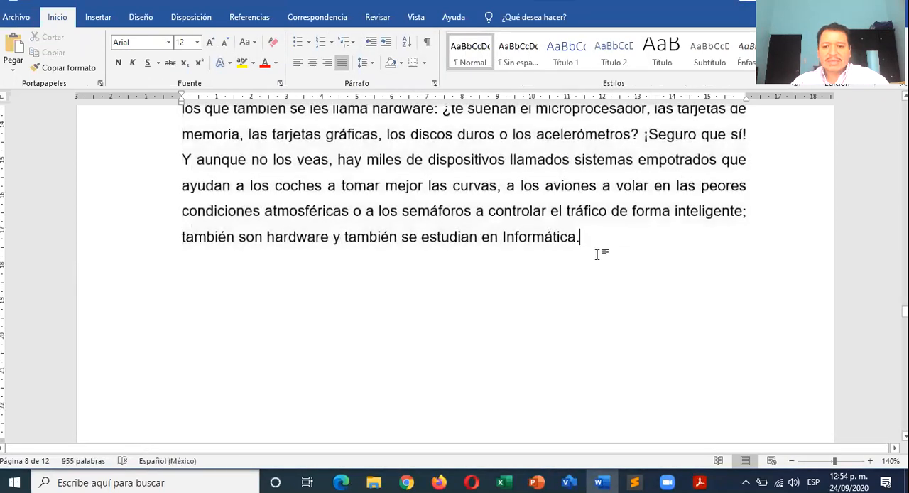
{"action": "left_click", "coordinate": [251, 21]}
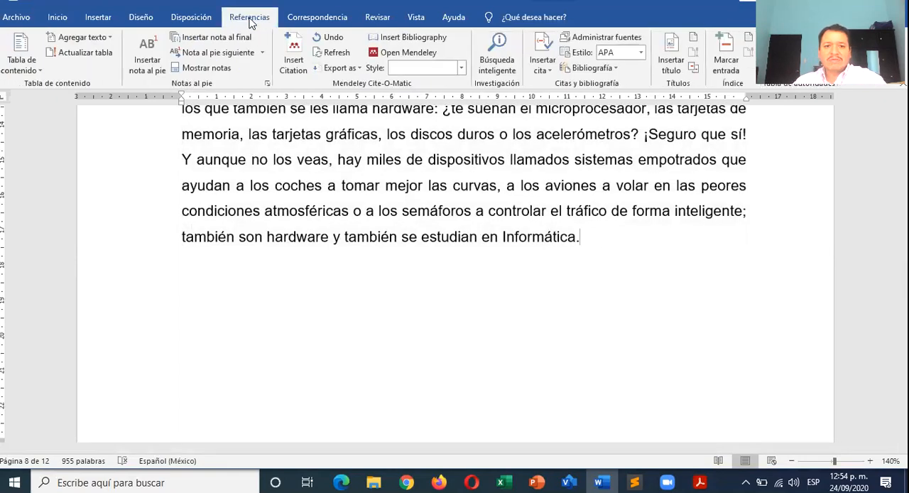
{"action": "left_click", "coordinate": [542, 63]}
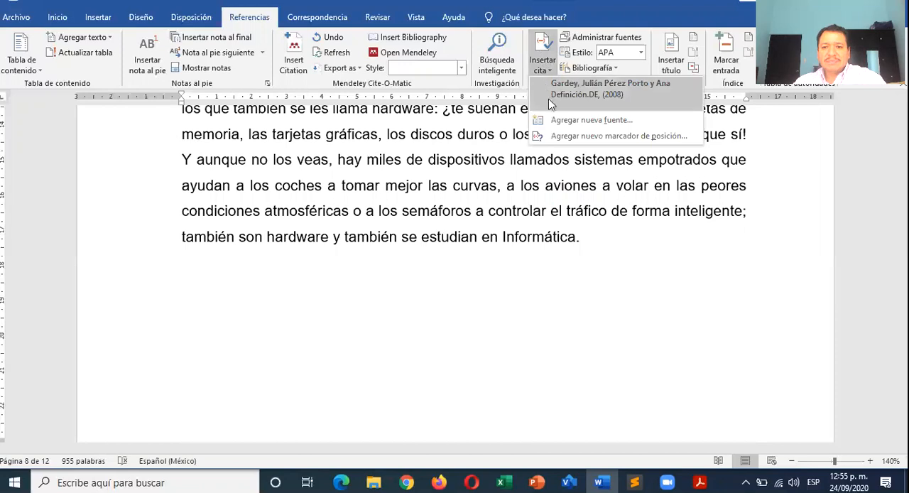
{"action": "left_click", "coordinate": [559, 121]}
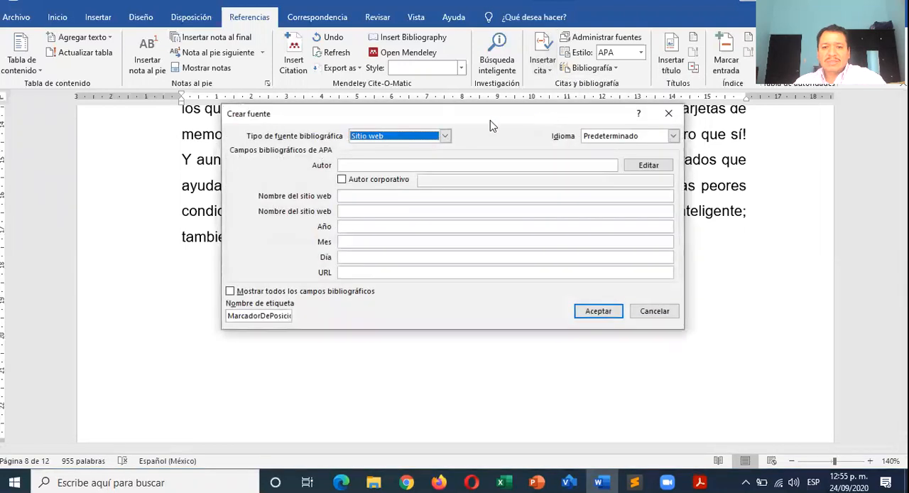
{"action": "left_click", "coordinate": [371, 166]}
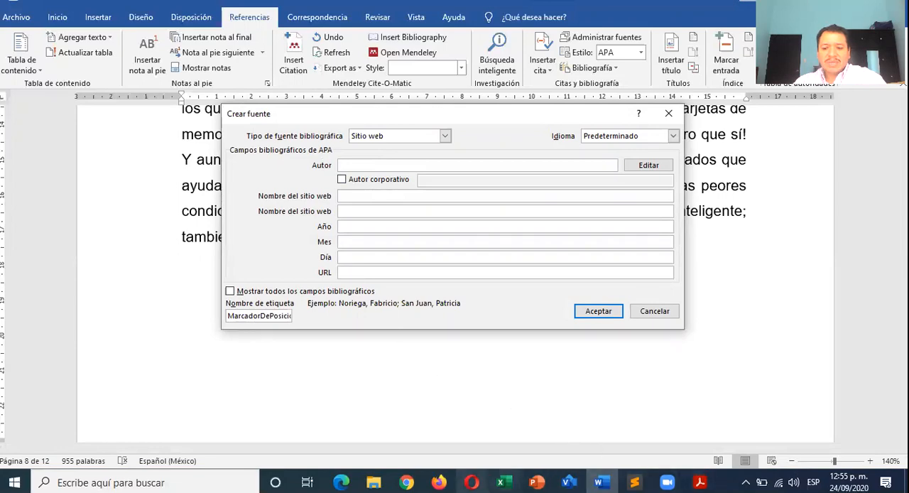
- Switch to the browser and examine the Universidad de Sevilla page for the author and publication details of the source
{"action": "left_click", "coordinate": [341, 482]}
{"action": "scroll", "coordinate": [368, 352], "scroll_direction": "up", "scroll_amount": 3}
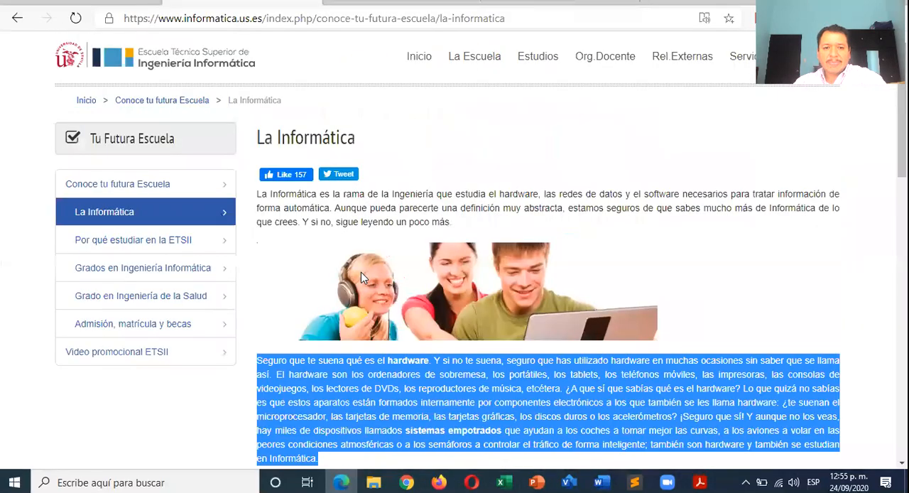
{"action": "scroll", "coordinate": [362, 245], "scroll_direction": "down", "scroll_amount": 15}
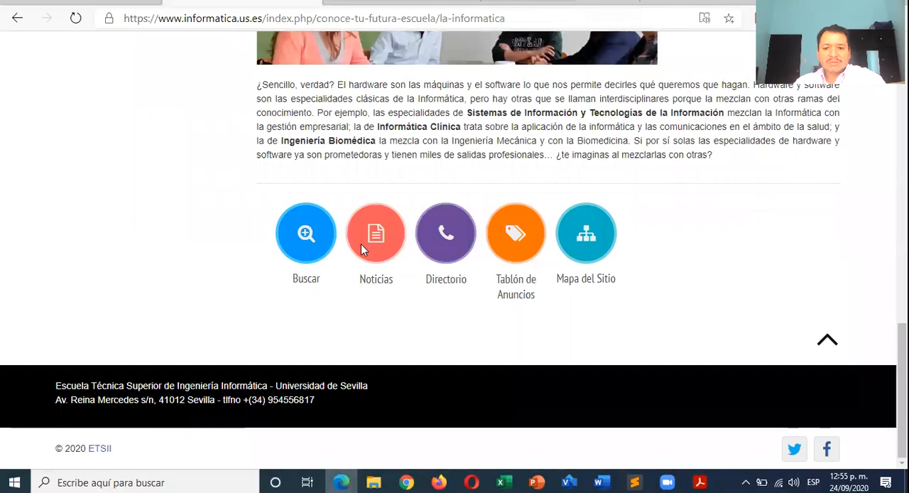
{"action": "scroll", "coordinate": [363, 247], "scroll_direction": "up", "scroll_amount": 6}
{"action": "scroll", "coordinate": [363, 250], "scroll_direction": "down", "scroll_amount": 4}
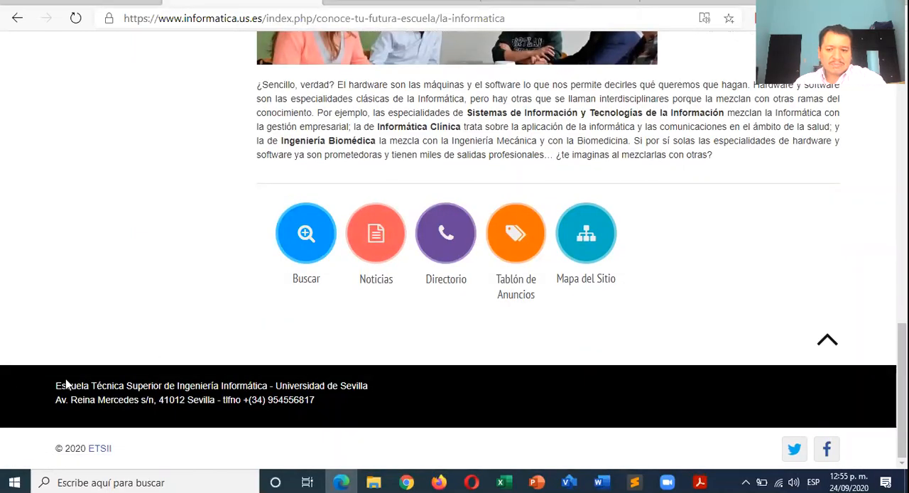
{"action": "scroll", "coordinate": [67, 385], "scroll_direction": "up", "scroll_amount": 15}
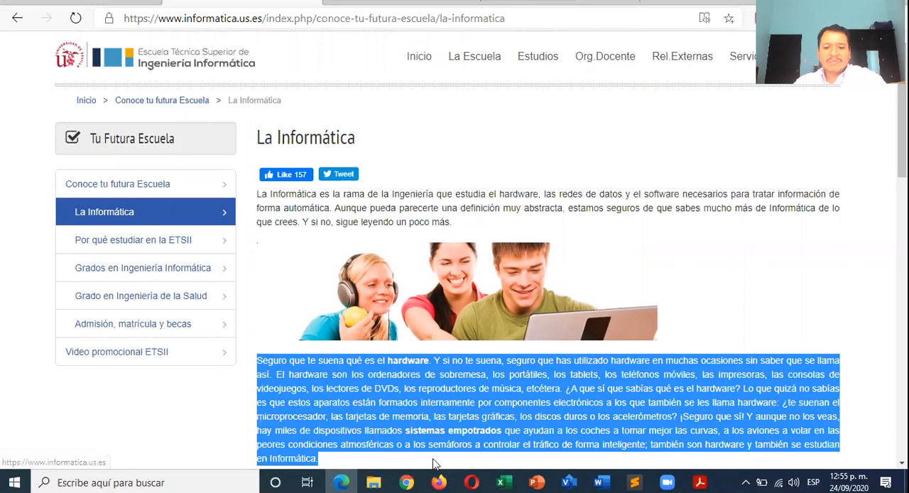
- Copy "Escuela Técnica Superior de Ingeniería Informática" from the web page's footer and paste it as the source's corporate author in Word
{"action": "scroll", "coordinate": [246, 339], "scroll_direction": "down", "scroll_amount": 15}
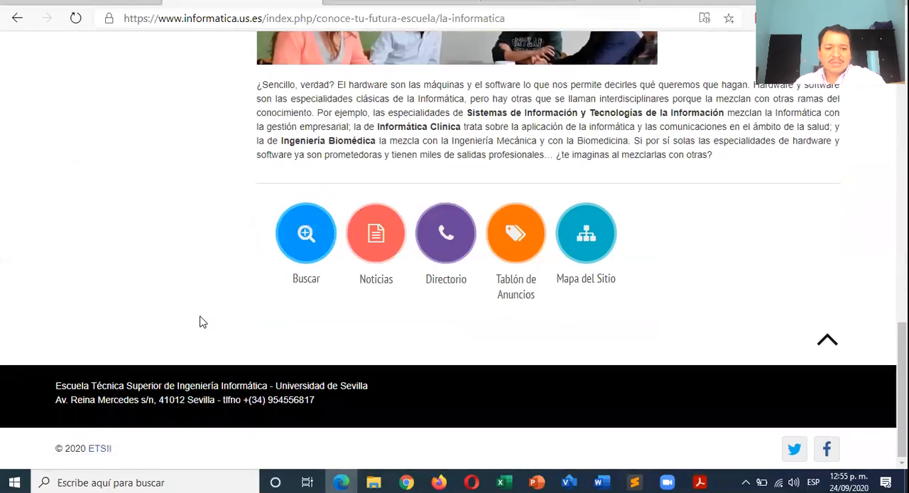
{"action": "left_click_drag", "start_coordinate": [55, 387], "coordinate": [262, 382]}
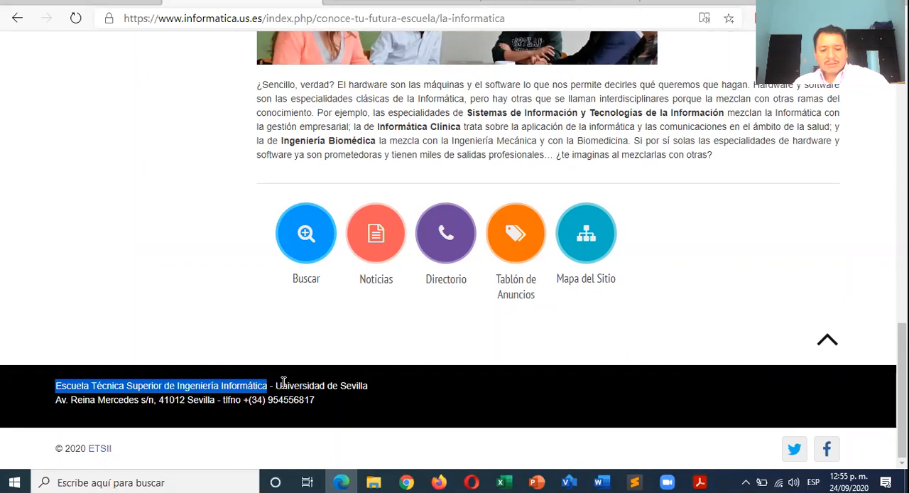
{"action": "key", "text": "alt+Tab"}
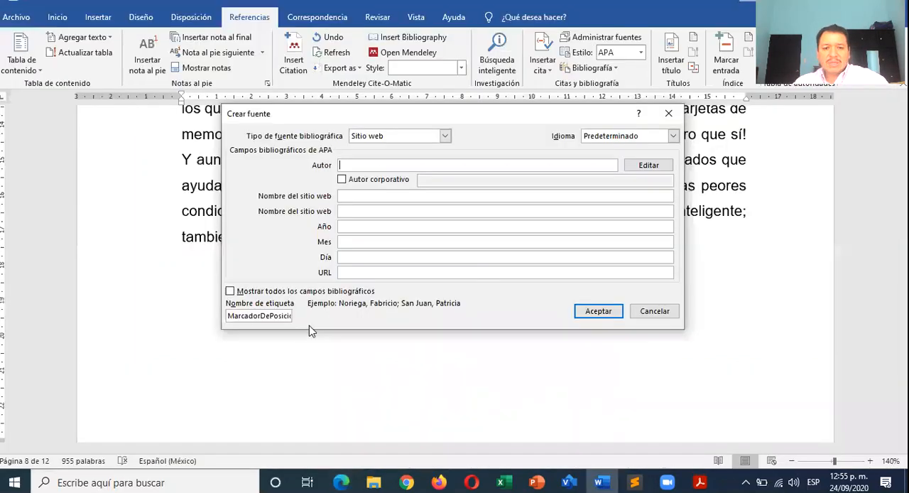
{"action": "left_click", "coordinate": [367, 182]}
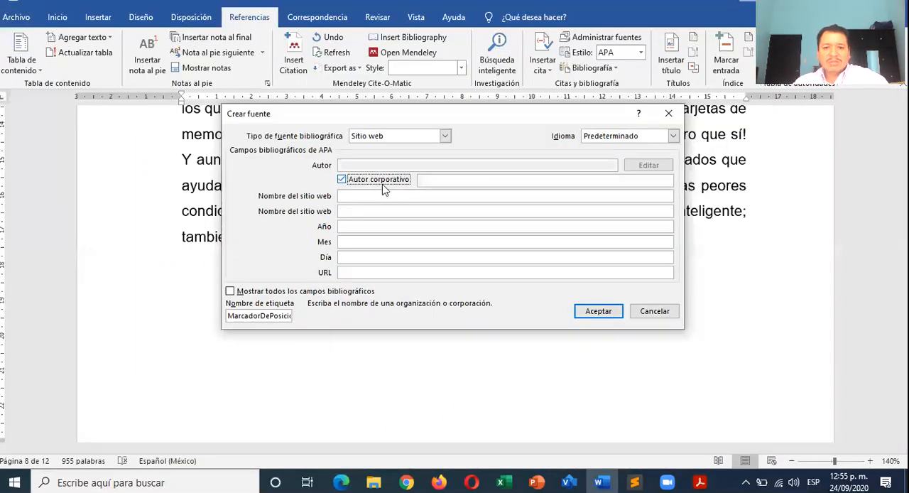
{"action": "left_click", "coordinate": [447, 181]}
{"action": "type", "text": "Escuela Técnica Superior de Ingeniería Informática"}
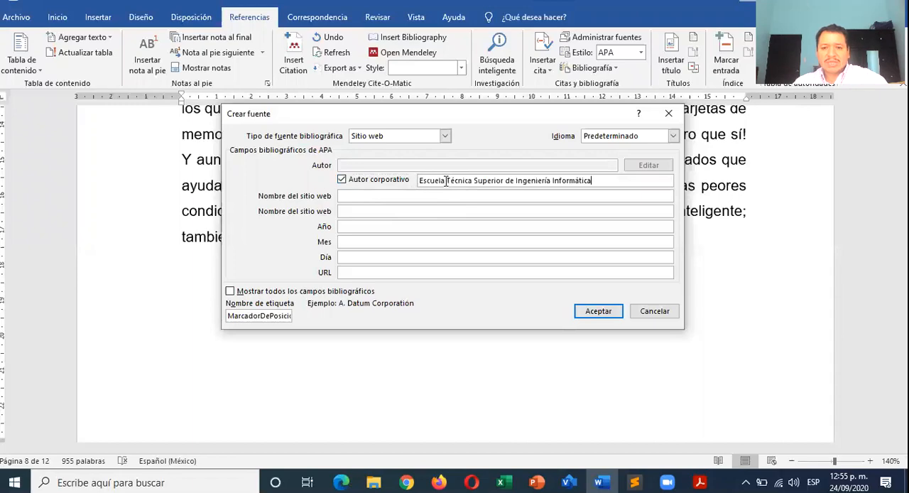
- Set the source's website name to "Escuela Técnica Superior de Ingeniería Informática" and its year to s/f
{"action": "left_click", "coordinate": [365, 196]}
{"action": "key", "text": "alt+Tab"}
{"action": "scroll", "coordinate": [337, 253], "scroll_direction": "up", "scroll_amount": 20}
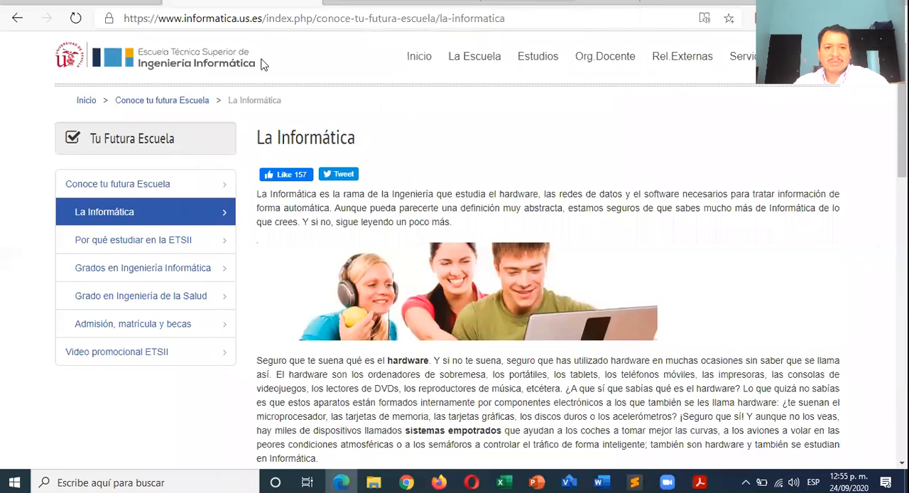
{"action": "key", "text": "alt+Tab"}
{"action": "type", "text": "Escuela Técnica Superior de Ingeniería Informática"}
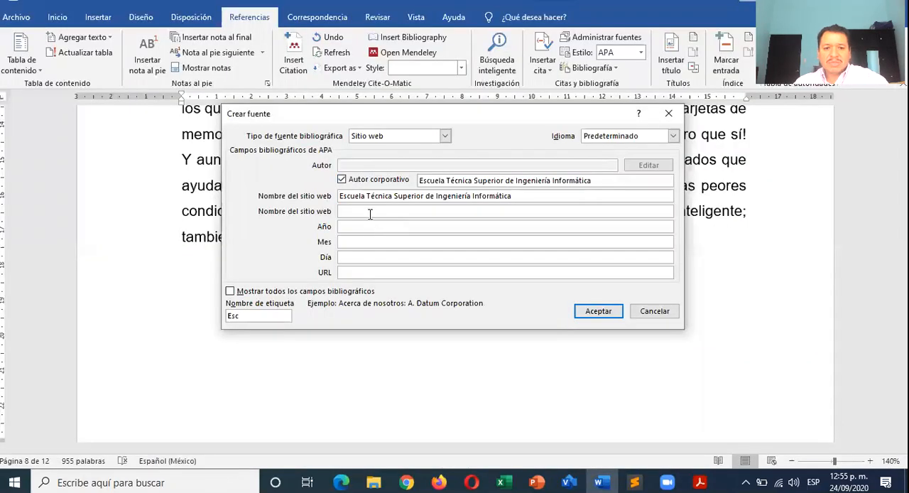
{"action": "left_click", "coordinate": [371, 226]}
{"action": "key", "text": "alt+Tab"}
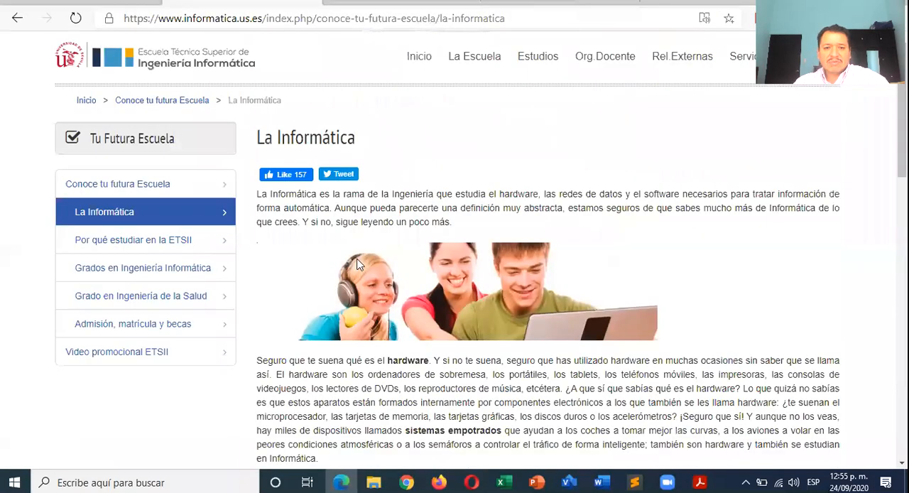
{"action": "scroll", "coordinate": [358, 266], "scroll_direction": "down", "scroll_amount": 5}
{"action": "key", "text": "alt+Tab"}
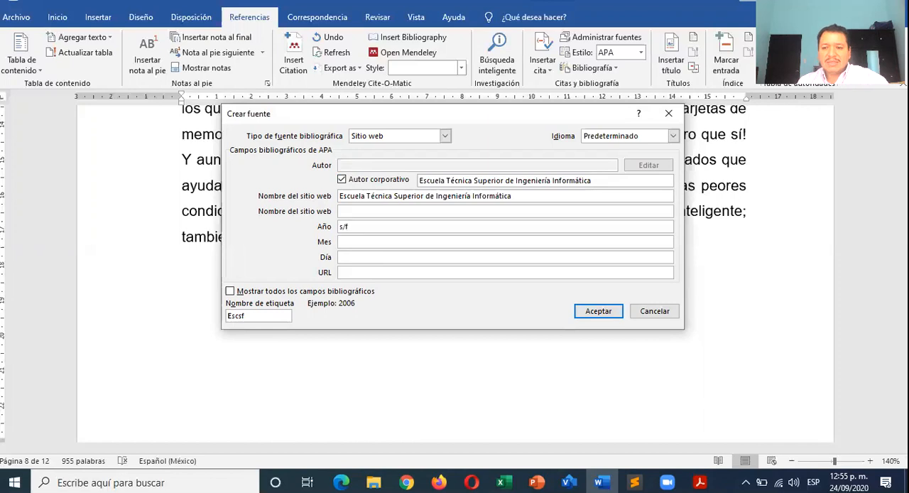
{"action": "left_click", "coordinate": [353, 273]}
{"action": "key", "text": "alt+Tab"}
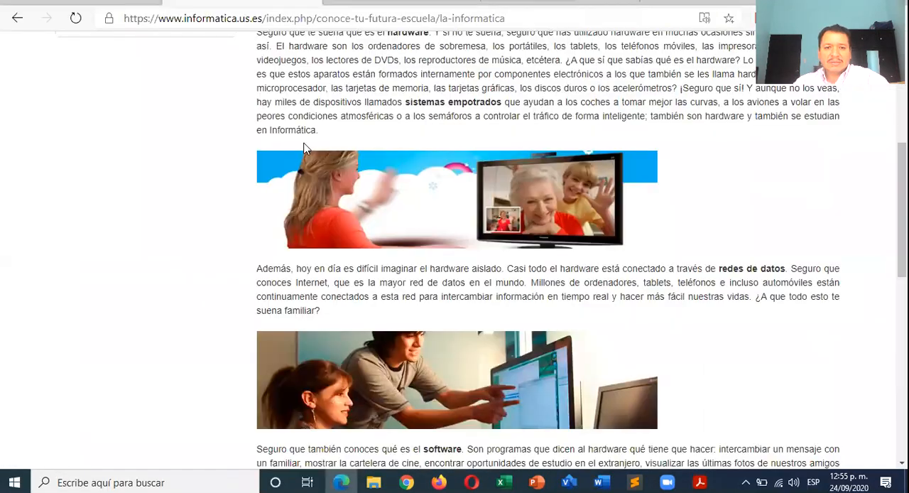
{"action": "scroll", "coordinate": [304, 148], "scroll_direction": "up", "scroll_amount": 4}
{"action": "left_click", "coordinate": [357, 19]}
{"action": "key", "text": "ctrl+c"}
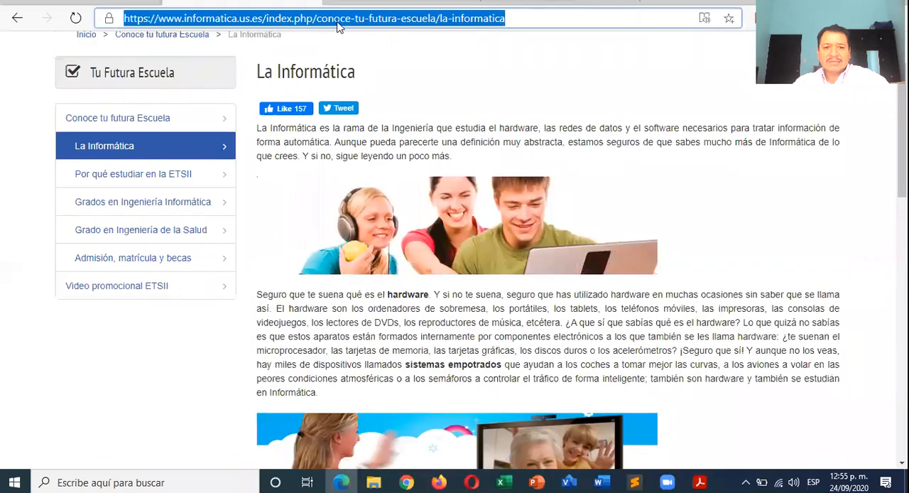
{"action": "key", "text": "alt+Tab"}
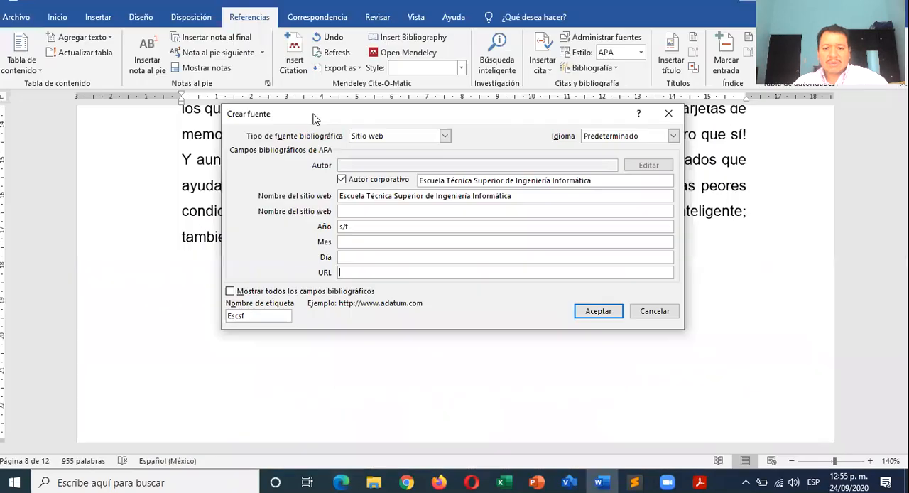
{"action": "key", "text": "ctrl+v"}
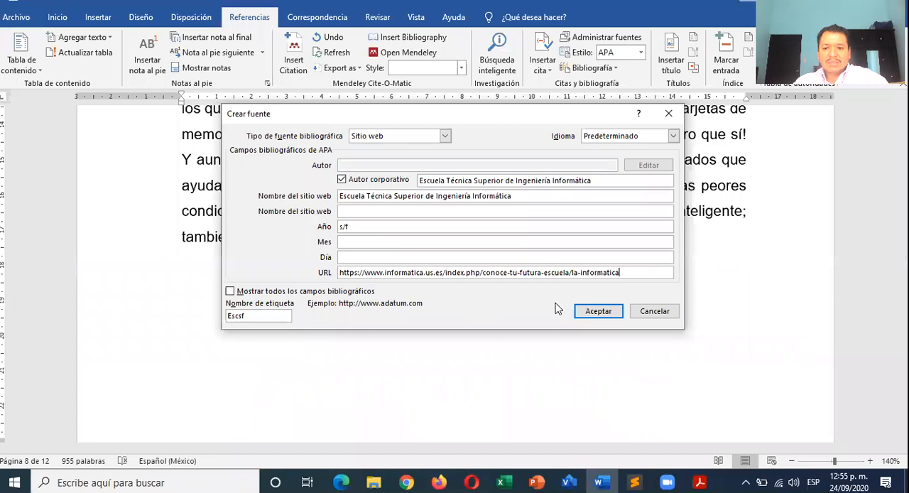
{"action": "left_click", "coordinate": [595, 310]}
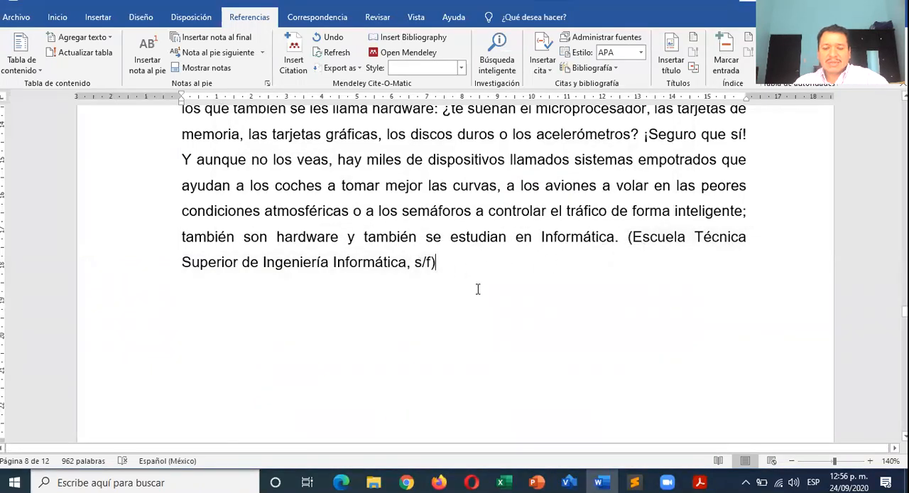
- Insert the built-in Bibliografía below the entry of the existing bibliography on page 10
{"action": "scroll", "coordinate": [478, 289], "scroll_direction": "down", "scroll_amount": 15}
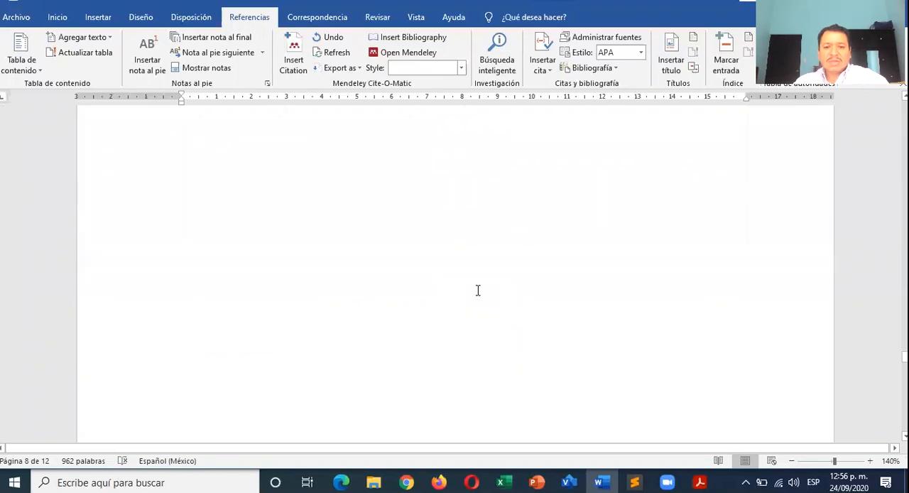
{"action": "left_click", "coordinate": [211, 226]}
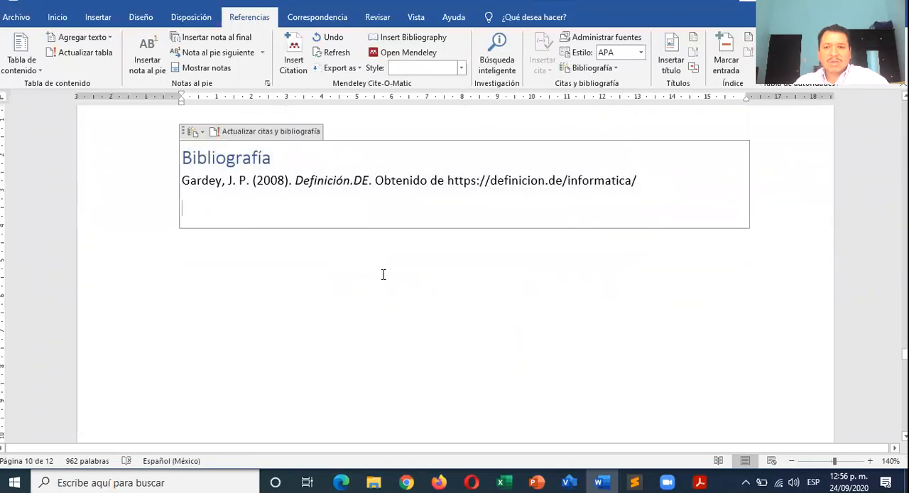
{"action": "left_click", "coordinate": [603, 68]}
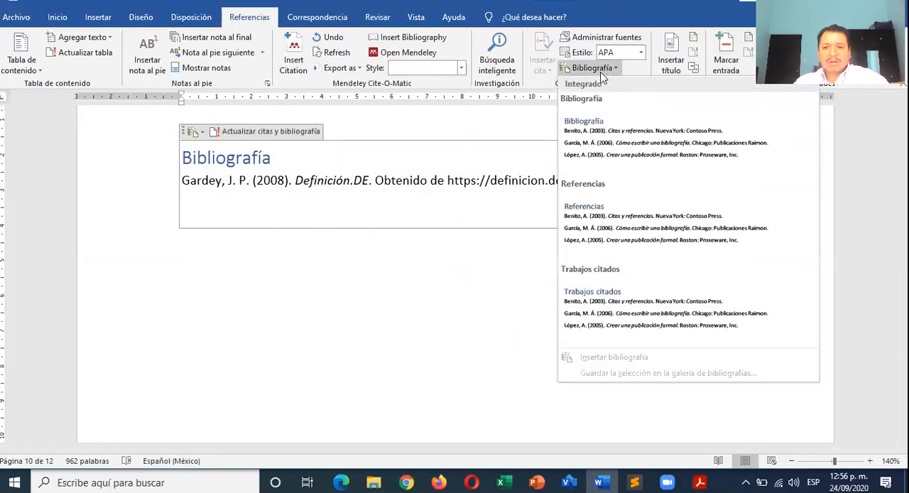
{"action": "left_click", "coordinate": [610, 135]}
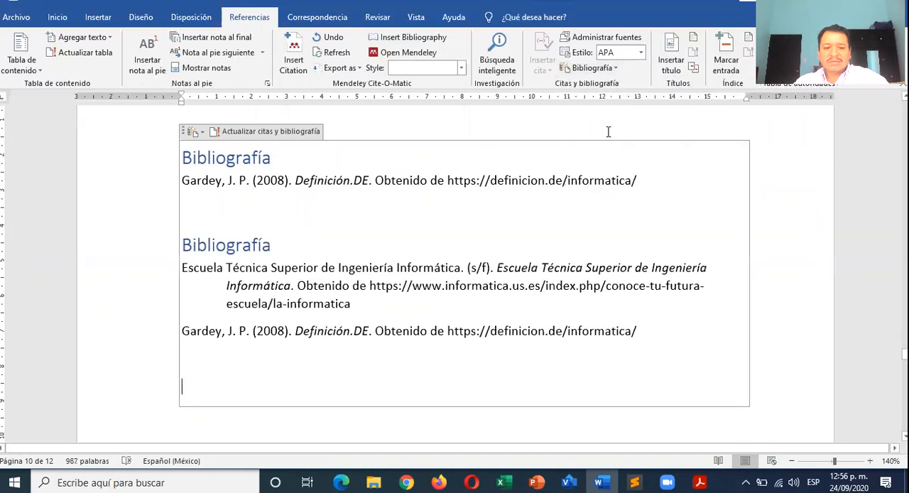
- Delete the outdated first Bibliografía heading and its single entry, keeping the new bibliography below
{"action": "left_click_drag", "start_coordinate": [649, 181], "coordinate": [152, 157]}
{"action": "key", "text": "Delete"}
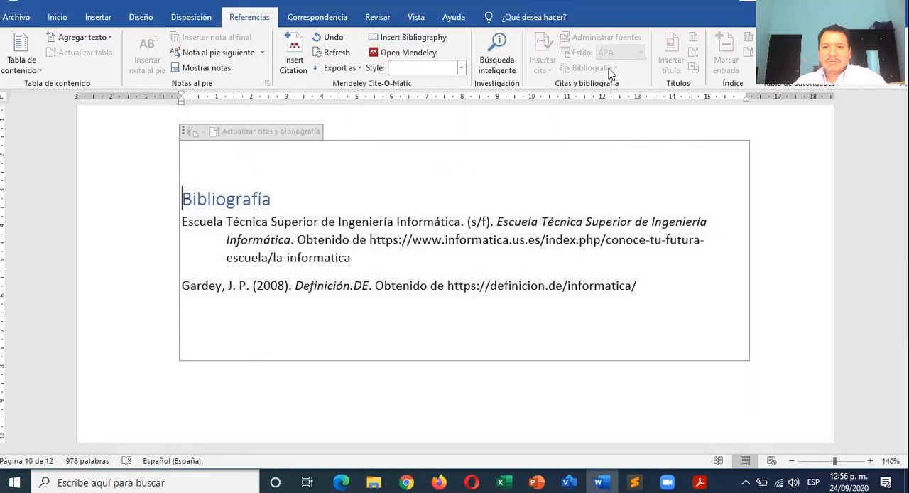
{"action": "left_click", "coordinate": [308, 391]}
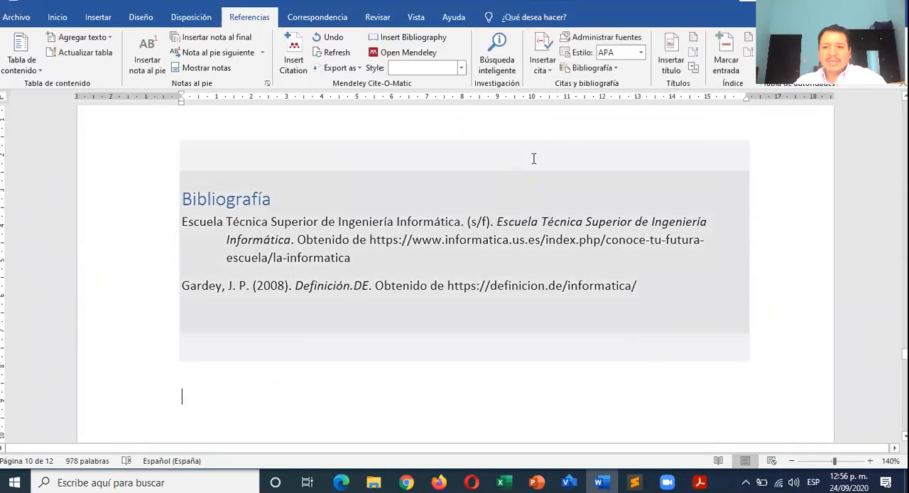
{"action": "left_click", "coordinate": [599, 68]}
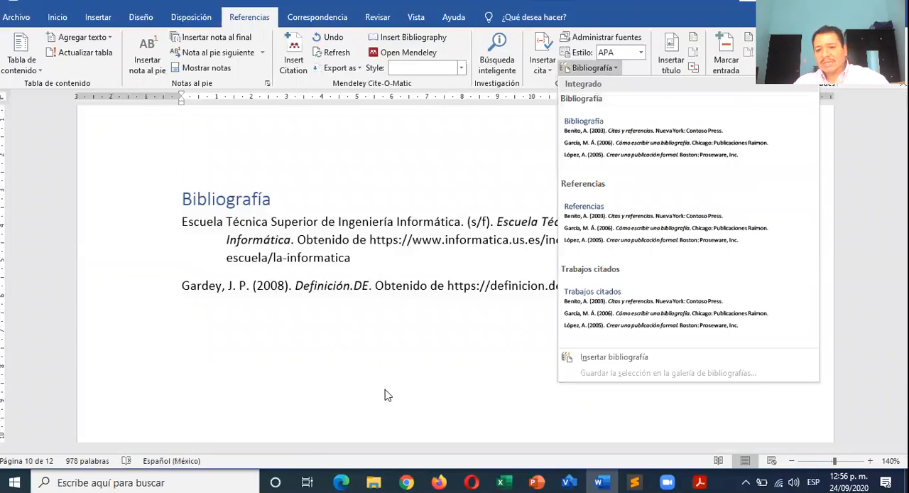
{"action": "left_click", "coordinate": [397, 378]}
- Check the in-text citations at the ends of the two paragraphs in section 3 against the bibliography
{"action": "scroll", "coordinate": [468, 258], "scroll_direction": "up", "scroll_amount": 15}
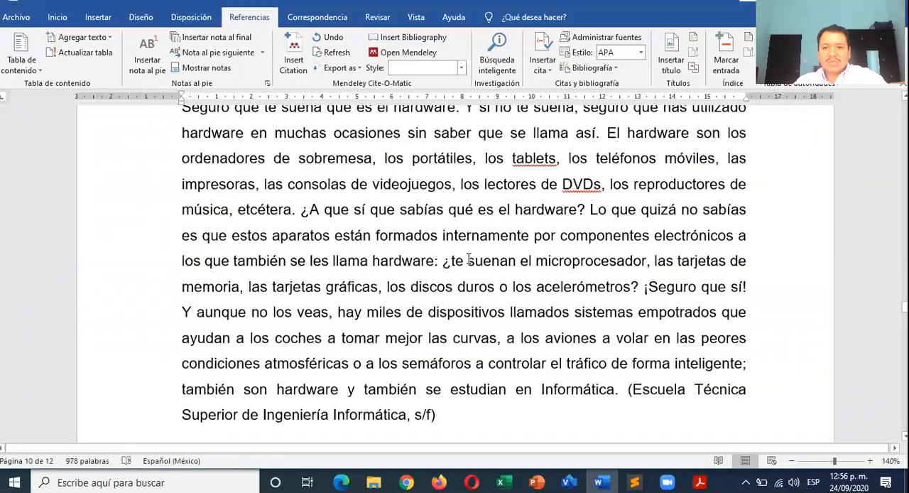
{"action": "scroll", "coordinate": [468, 258], "scroll_direction": "down", "scroll_amount": 4}
{"action": "scroll", "coordinate": [469, 258], "scroll_direction": "up", "scroll_amount": 1}
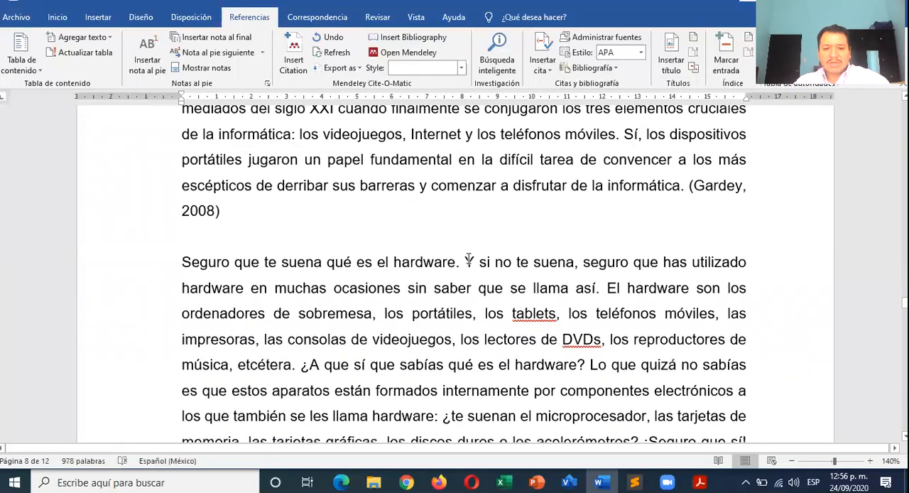
{"action": "scroll", "coordinate": [468, 258], "scroll_direction": "down", "scroll_amount": 2, "text": "ctrl"}
{"action": "scroll", "coordinate": [469, 258], "scroll_direction": "down", "scroll_amount": 1, "text": "ctrl"}
{"action": "scroll", "coordinate": [498, 235], "scroll_direction": "down", "scroll_amount": 2}
{"action": "scroll", "coordinate": [622, 182], "scroll_direction": "up", "scroll_amount": 1}
{"action": "scroll", "coordinate": [623, 182], "scroll_direction": "up", "scroll_amount": 2}
{"action": "scroll", "coordinate": [622, 182], "scroll_direction": "down", "scroll_amount": 2, "text": "ctrl"}
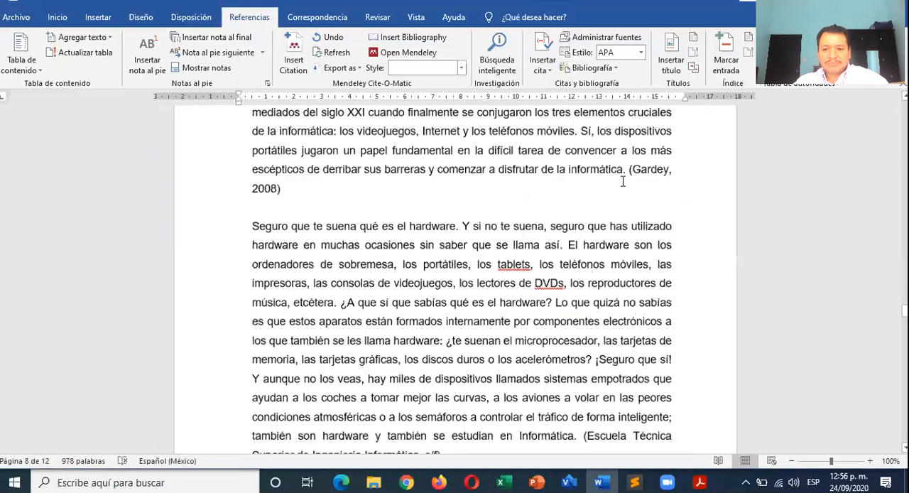
{"action": "left_click", "coordinate": [610, 161]}
{"action": "left_click", "coordinate": [606, 161]}
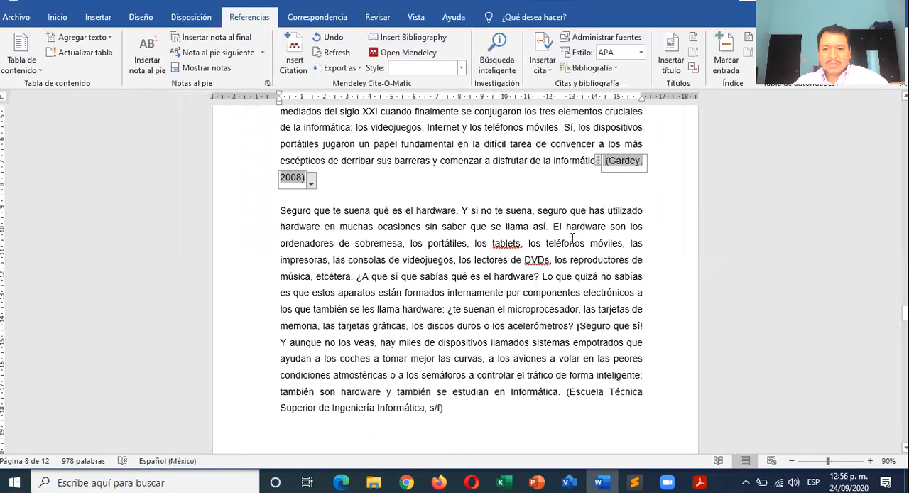
{"action": "left_click", "coordinate": [439, 408]}
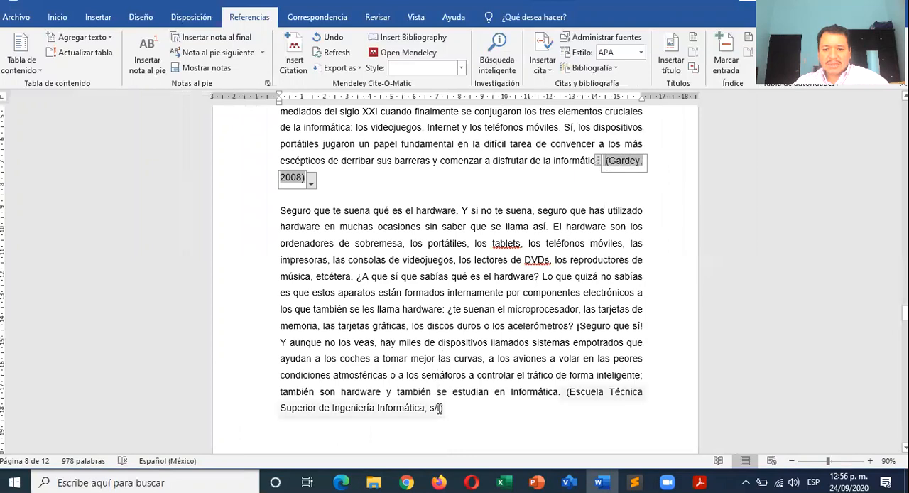
{"action": "left_click", "coordinate": [560, 411]}
- Review the document's pages from the three-column text at the start through section 3, ANALISIS DE RESULTADOS
{"action": "scroll", "coordinate": [560, 411], "scroll_direction": "up", "scroll_amount": 15}
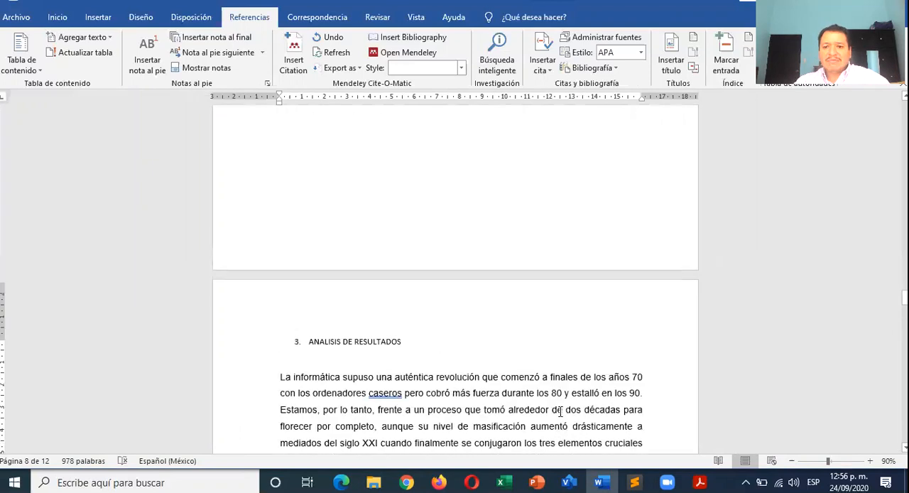
{"action": "scroll", "coordinate": [559, 411], "scroll_direction": "up", "scroll_amount": 20}
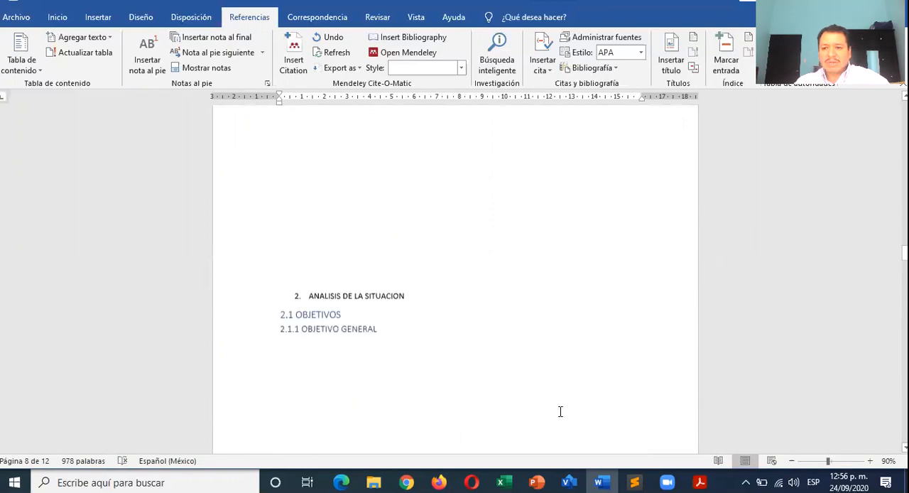
{"action": "scroll", "coordinate": [560, 411], "scroll_direction": "up", "scroll_amount": 20}
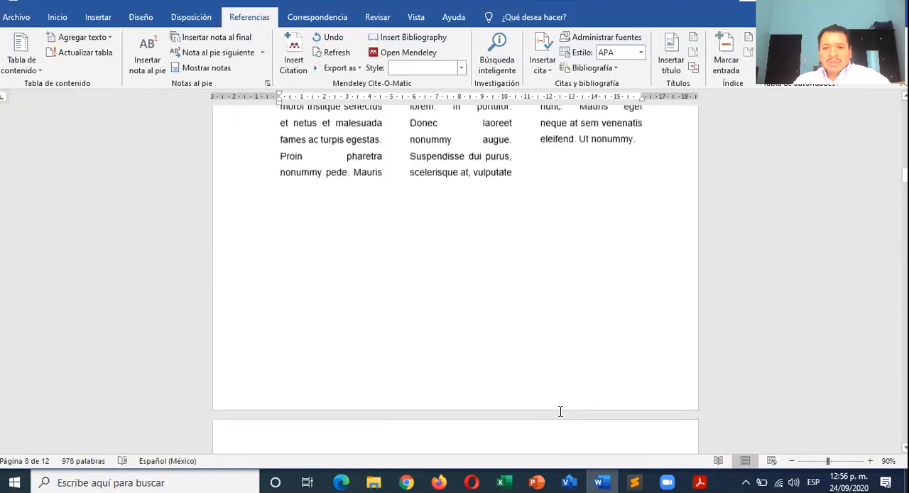
{"action": "scroll", "coordinate": [560, 410], "scroll_direction": "up", "scroll_amount": 10}
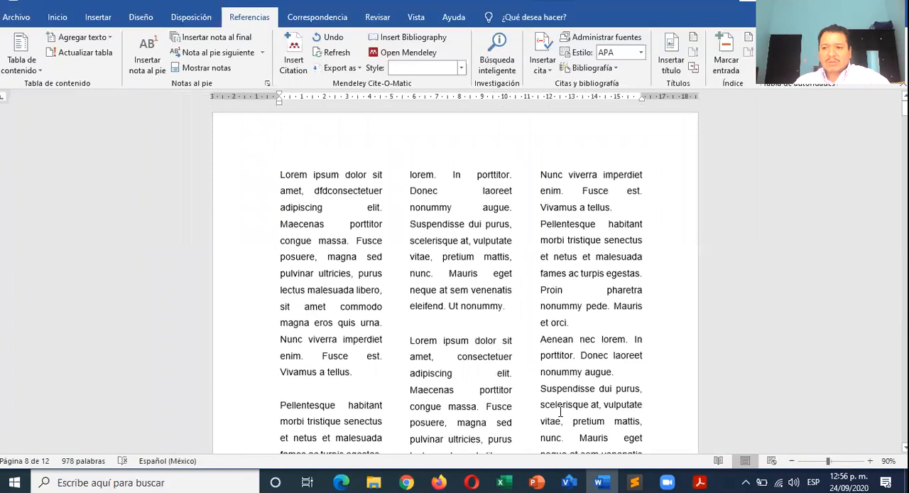
{"action": "scroll", "coordinate": [360, 195], "scroll_direction": "down", "scroll_amount": 10}
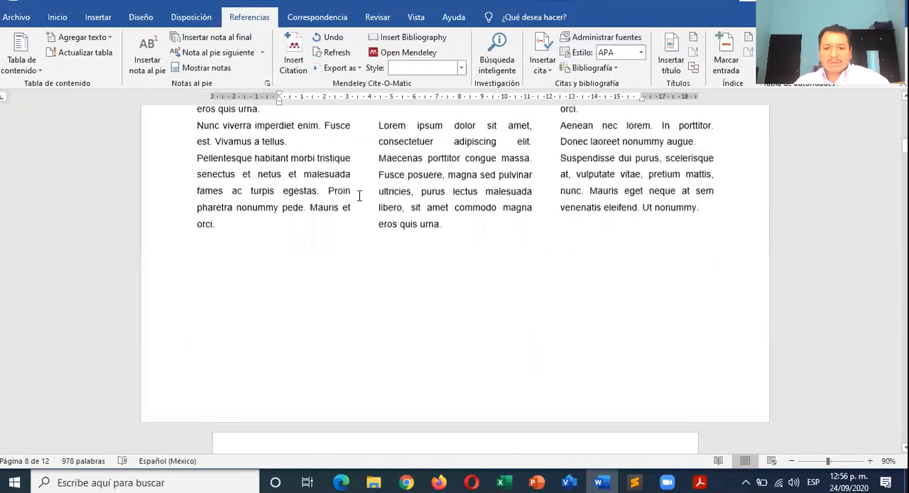
{"action": "scroll", "coordinate": [360, 195], "scroll_direction": "down", "scroll_amount": 15}
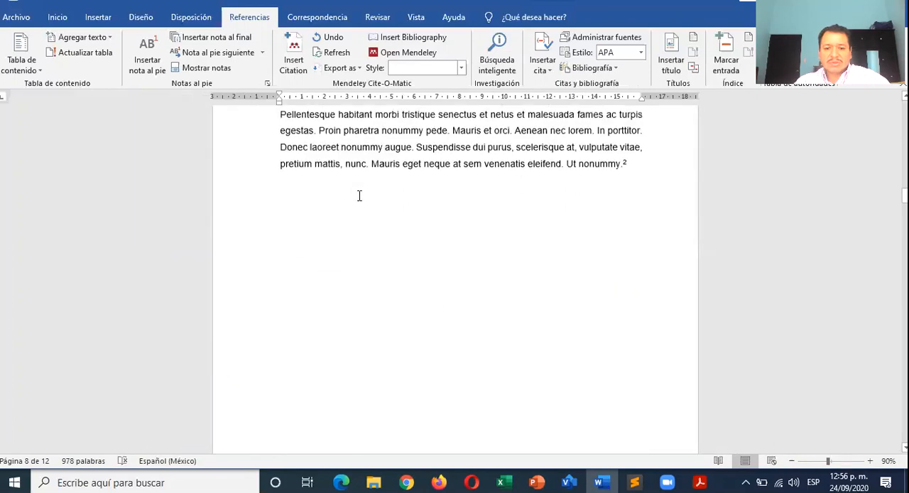
{"action": "scroll", "coordinate": [360, 196], "scroll_direction": "down", "scroll_amount": 15}
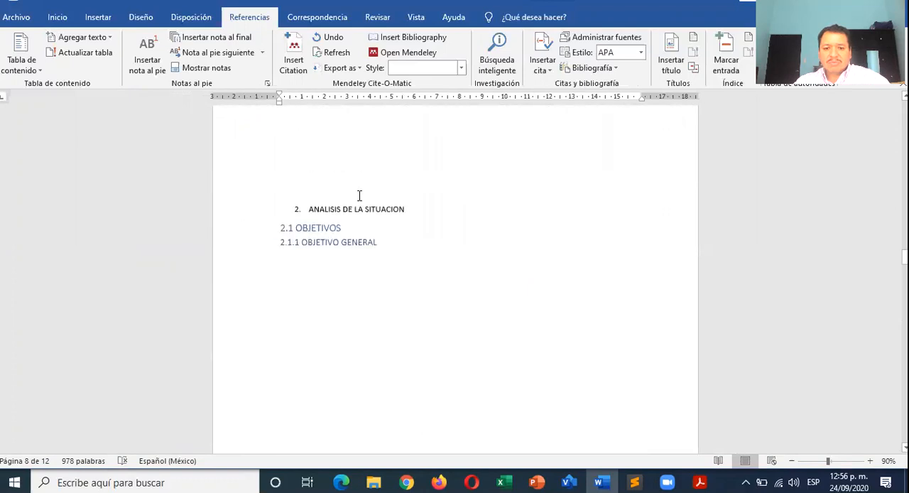
{"action": "scroll", "coordinate": [359, 195], "scroll_direction": "down", "scroll_amount": 10}
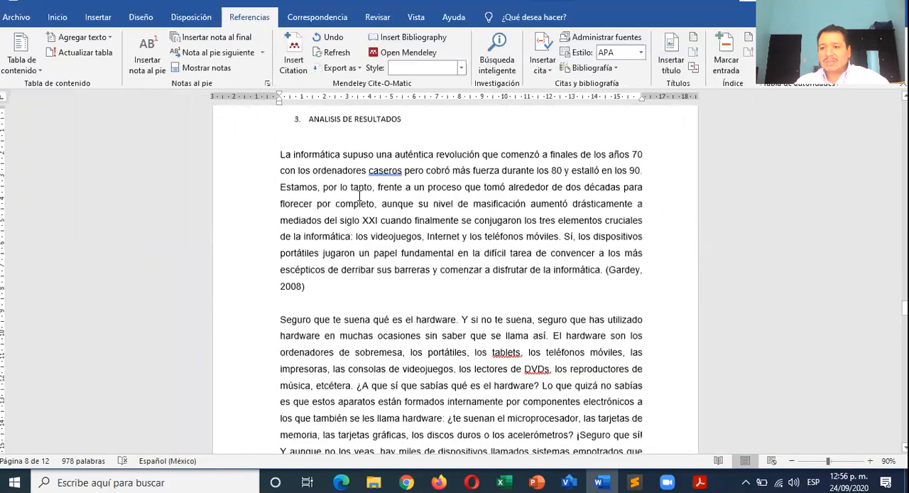